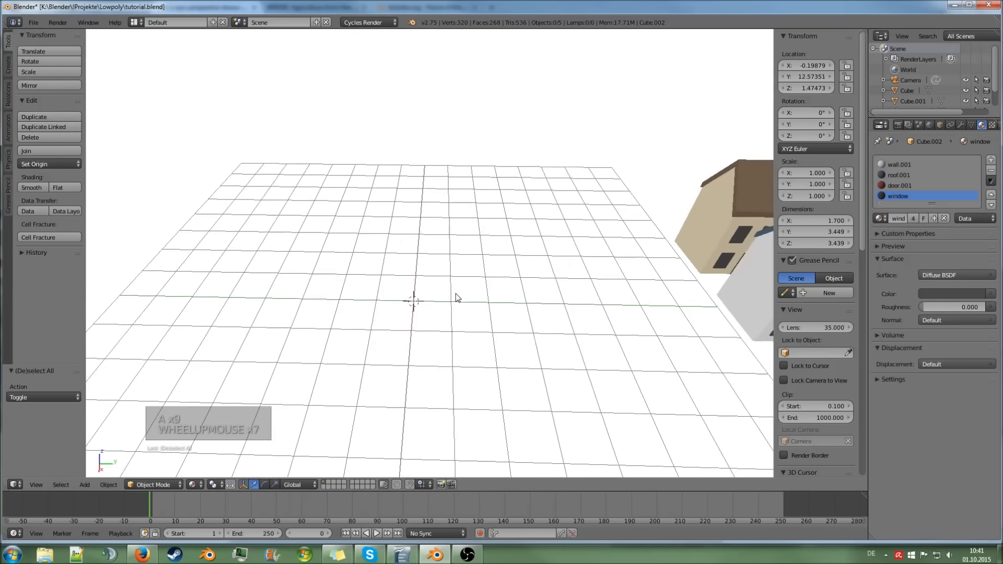
Add a plane mesh at the origin and scale it up to about 6.2
{"action": "key", "text": "shift+a"}
{"action": "mouse_move", "coordinate": [472, 255]}
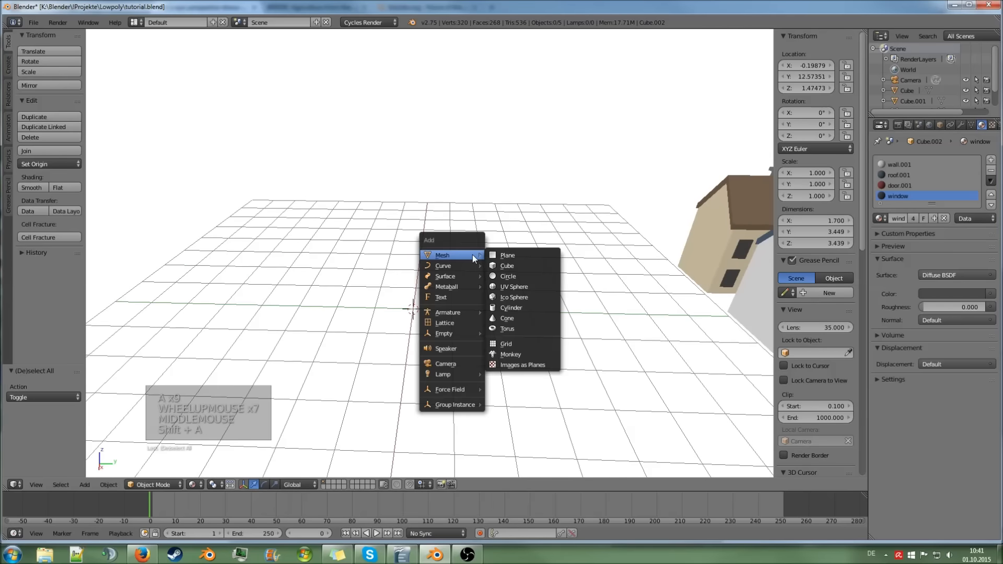
{"action": "left_click", "coordinate": [501, 255]}
{"action": "key", "text": "s"}
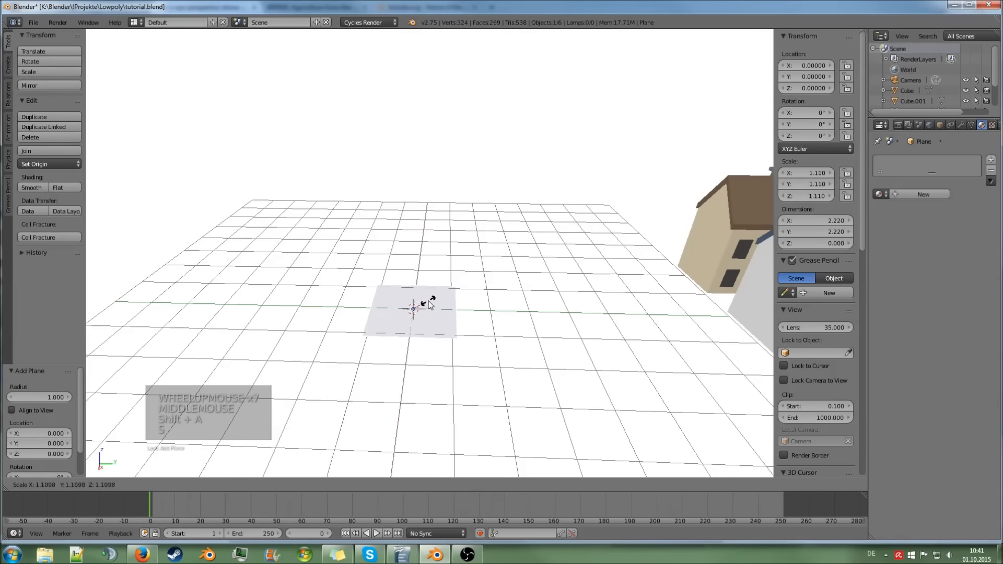
{"action": "left_click", "coordinate": [502, 283]}
{"action": "scroll", "coordinate": [501, 283], "scroll_direction": "down", "scroll_amount": 2}
{"action": "scroll", "coordinate": [500, 283], "scroll_direction": "down", "scroll_amount": 1}
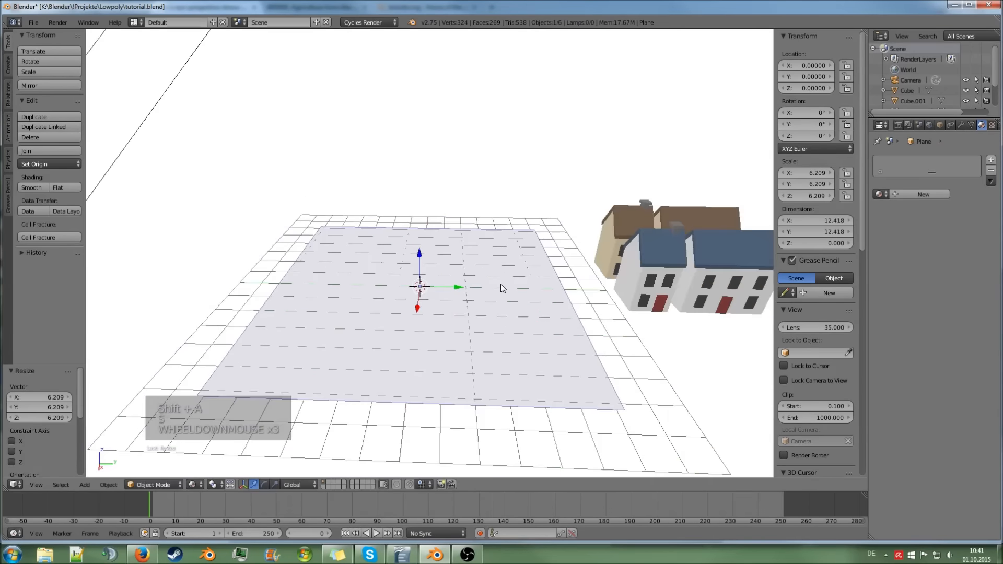
Switch to the camera view and scale the plane down to about 4.04 so it fits inside the camera frame
{"action": "key", "text": "KP_0"}
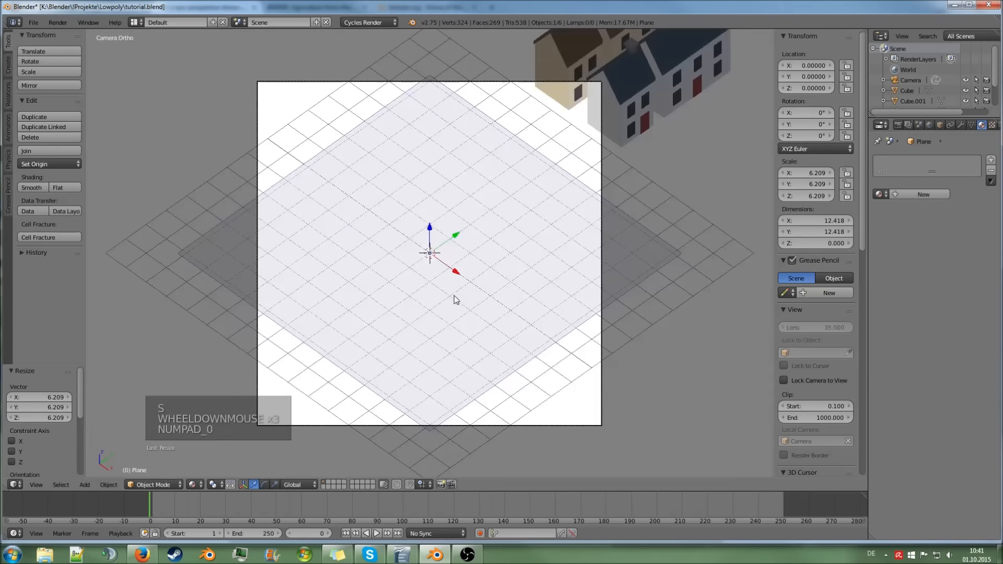
{"action": "scroll", "coordinate": [540, 266], "scroll_direction": "up", "scroll_amount": 1}
{"action": "key", "text": "s"}
{"action": "key", "text": "s"}
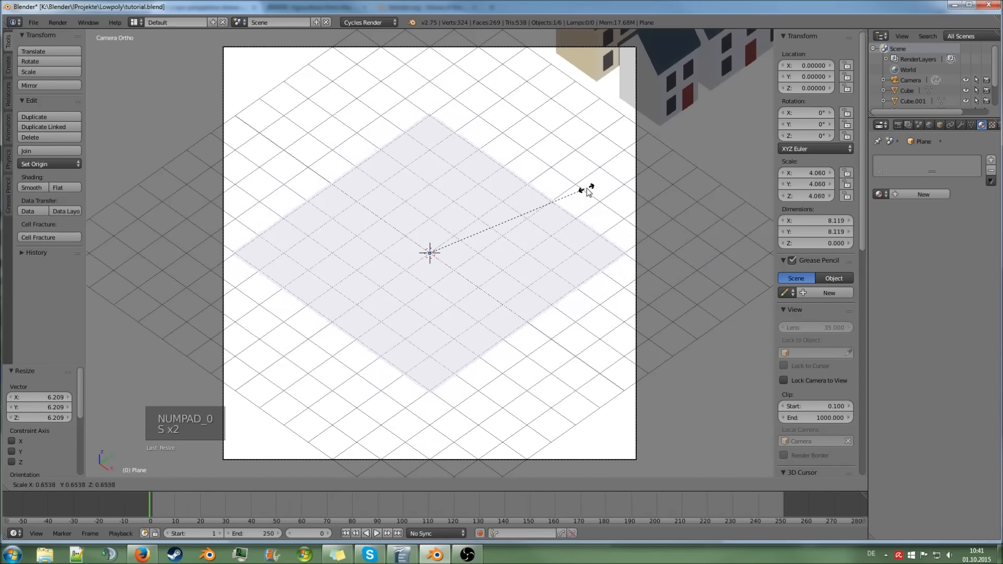
{"action": "key", "text": "s"}
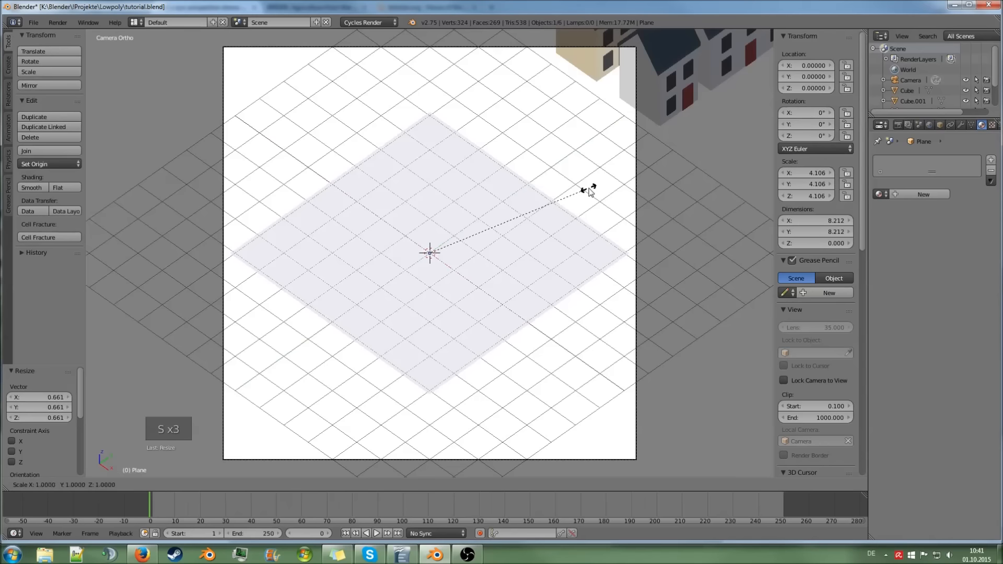
{"action": "left_click", "coordinate": [586, 192]}
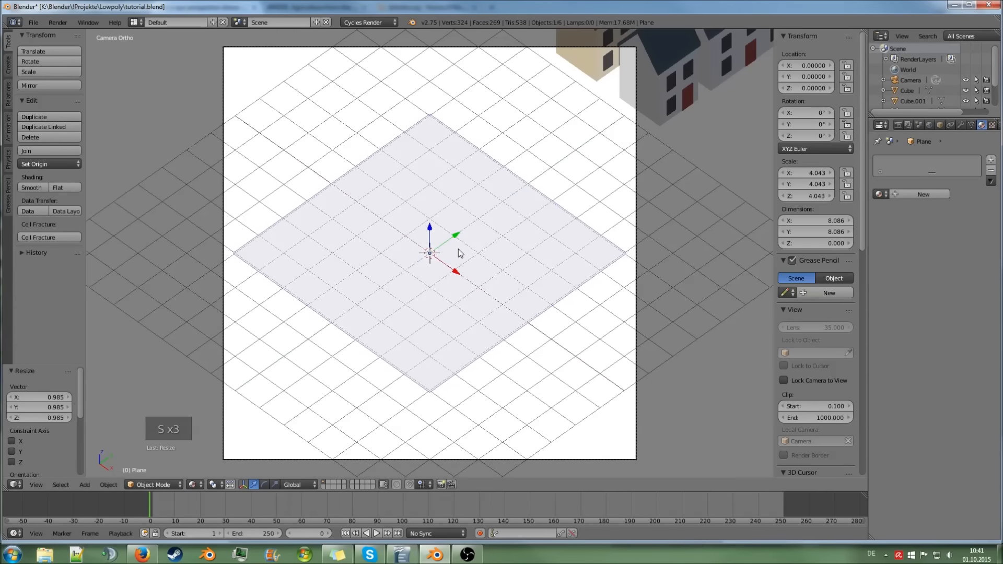
Enter Edit Mode on the plane and subdivide its whole face
{"action": "middle_click_drag", "start_coordinate": [500, 284], "coordinate": [445, 256]}
{"action": "scroll", "coordinate": [478, 193], "scroll_direction": "up", "scroll_amount": 2}
{"action": "scroll", "coordinate": [445, 259], "scroll_direction": "up", "scroll_amount": 3}
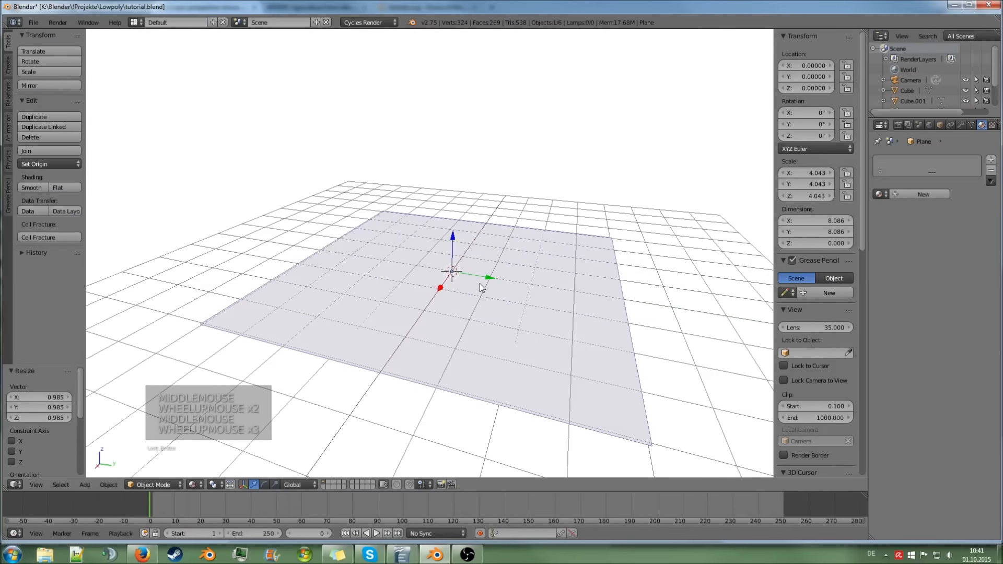
{"action": "key", "text": "Tab"}
{"action": "mouse_move", "coordinate": [480, 284]}
{"action": "middle_mouse_down"}
{"action": "mouse_move", "coordinate": [483, 308]}
{"action": "mouse_move", "coordinate": [444, 251]}
{"action": "mouse_move", "coordinate": [488, 284]}
{"action": "middle_mouse_up"}
{"action": "key", "text": "w"}
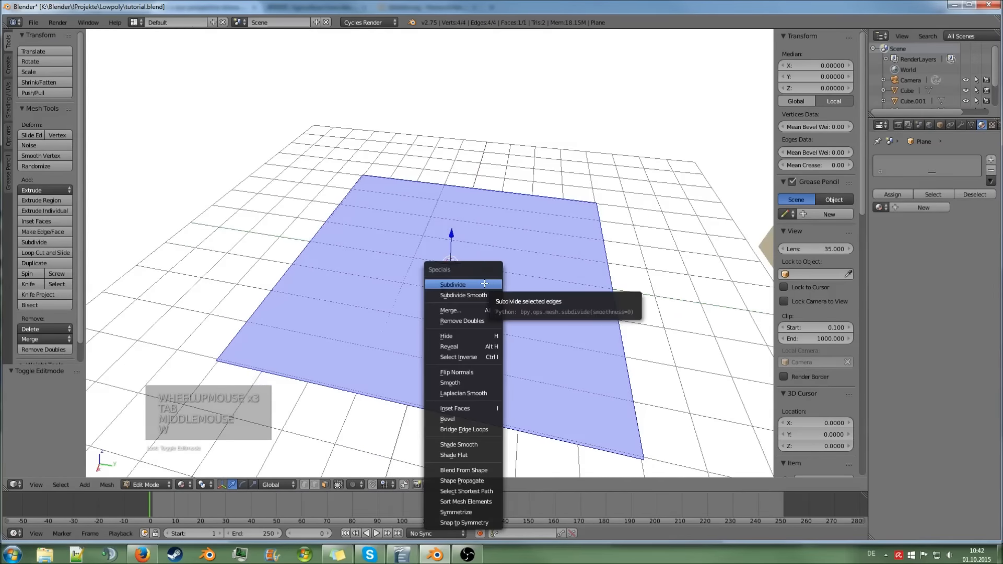
{"action": "left_click", "coordinate": [464, 285]}
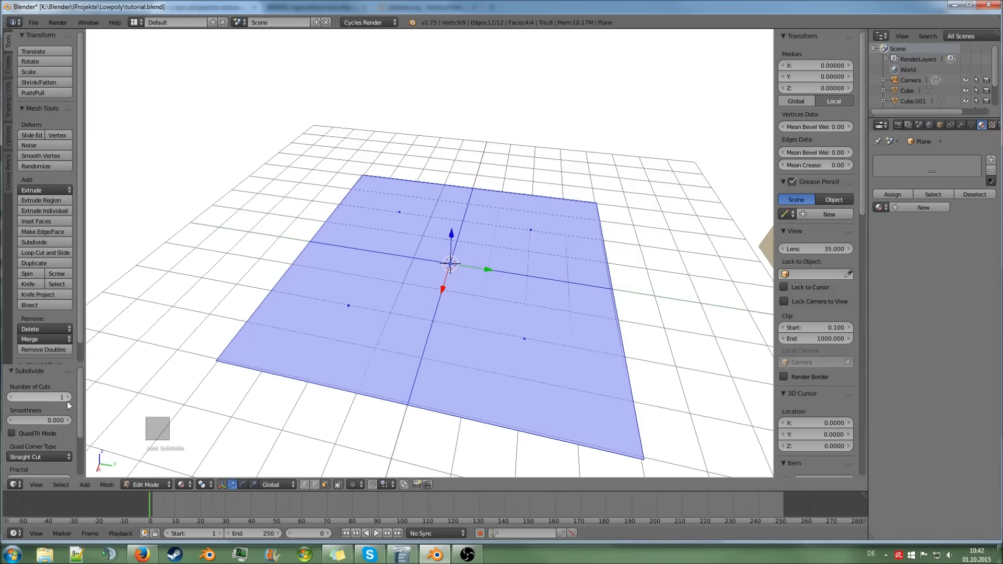
Try the plane's subdivision with 10 and finally 15 cuts
{"action": "scroll", "coordinate": [54, 423], "scroll_direction": "down", "scroll_amount": 4}
{"action": "scroll", "coordinate": [54, 423], "scroll_direction": "up", "scroll_amount": 1}
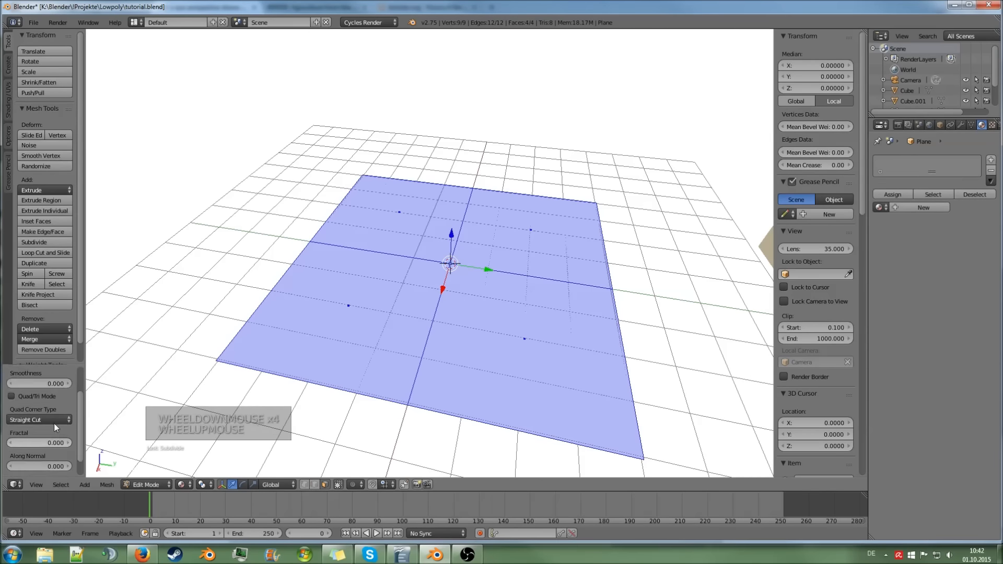
{"action": "scroll", "coordinate": [54, 423], "scroll_direction": "up", "scroll_amount": 4}
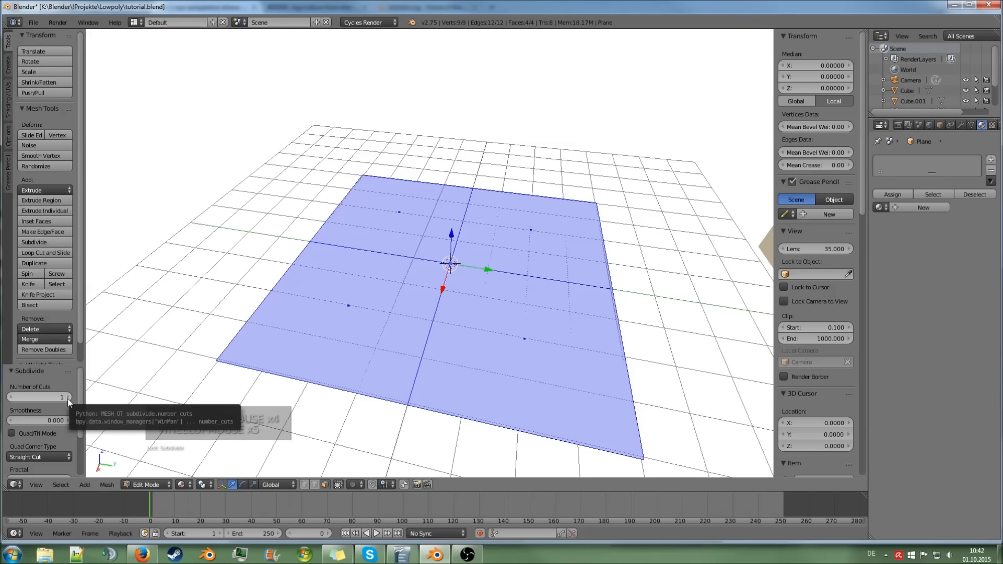
{"action": "left_click", "coordinate": [68, 398]}
{"action": "left_click", "coordinate": [68, 397]}
{"action": "left_click", "coordinate": [68, 397]}
{"action": "left_click", "coordinate": [68, 397]}
{"action": "left_click", "coordinate": [67, 398]}
{"action": "left_click", "coordinate": [68, 398]}
{"action": "left_click", "coordinate": [68, 398]}
{"action": "left_click", "coordinate": [68, 398]}
{"action": "left_click", "coordinate": [67, 397]}
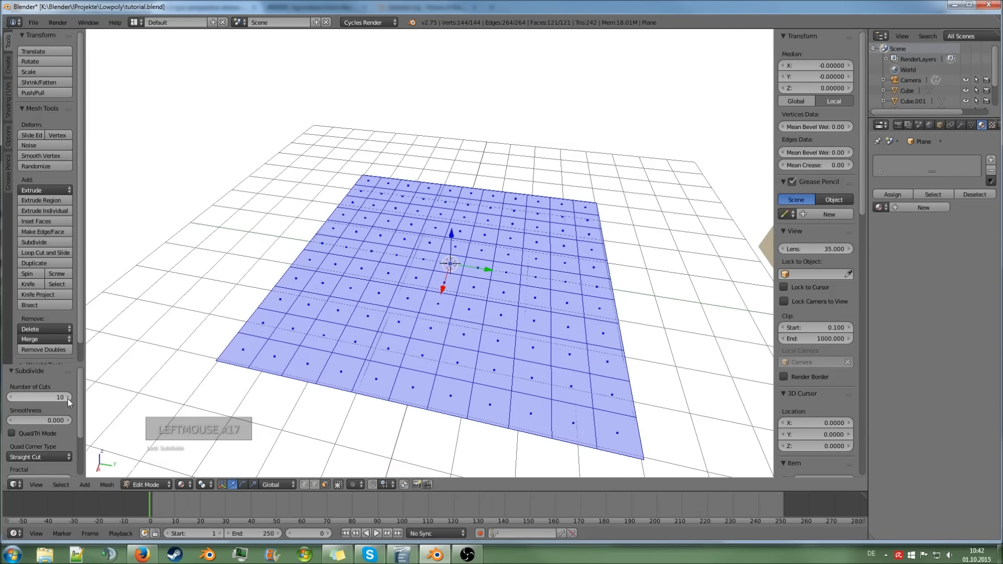
{"action": "left_click", "coordinate": [49, 399]}
{"action": "type", "text": "15"}
{"action": "key", "text": "Return"}
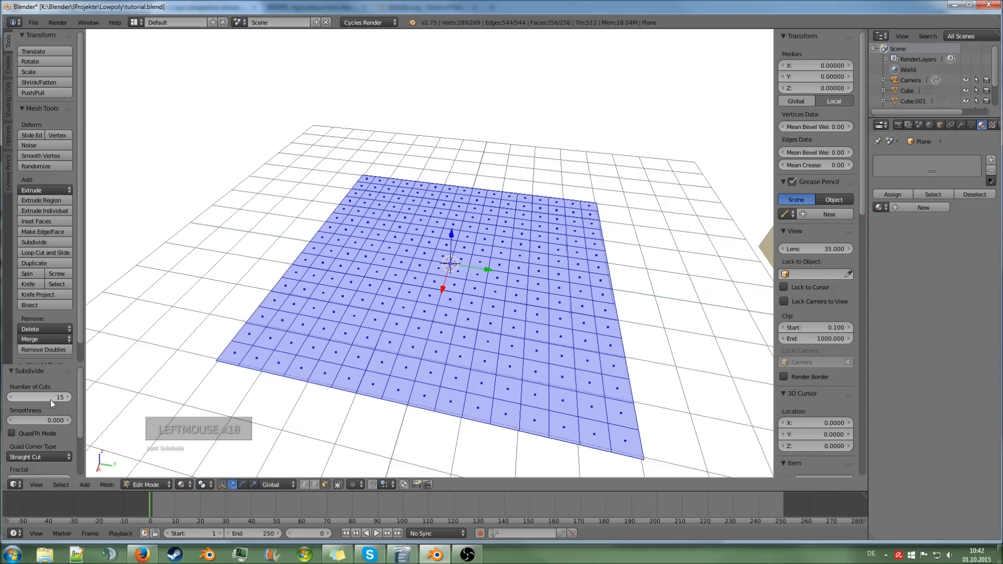
Set the plane's subdivision to 20 cuts
{"action": "middle_click_drag", "start_coordinate": [271, 324], "coordinate": [277, 346]}
{"action": "scroll", "coordinate": [277, 345], "scroll_direction": "up", "scroll_amount": 2}
{"action": "left_click", "coordinate": [57, 399]}
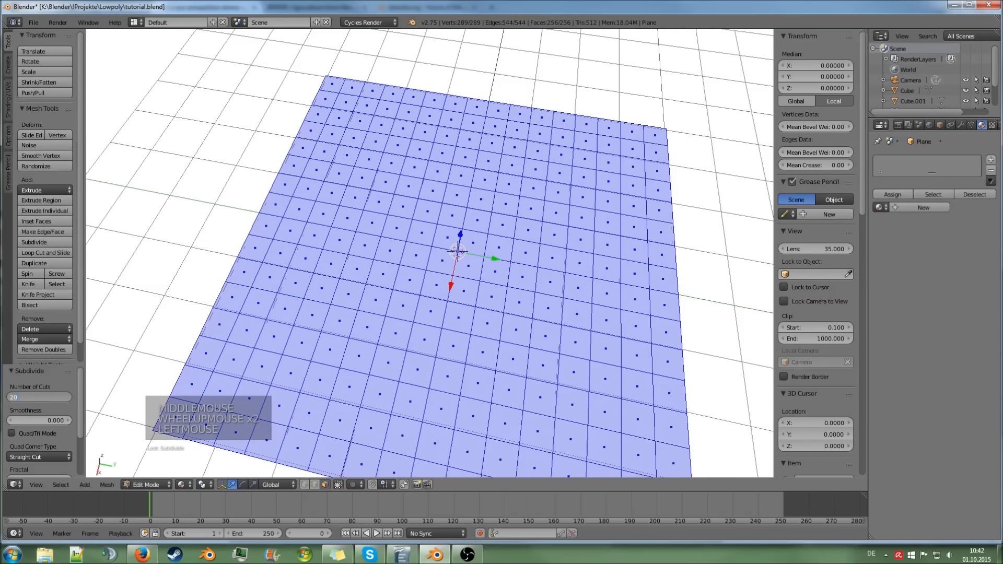
{"action": "type", "text": "20"}
{"action": "key", "text": "Return"}
{"action": "middle_click_drag", "start_coordinate": [299, 357], "coordinate": [300, 333]}
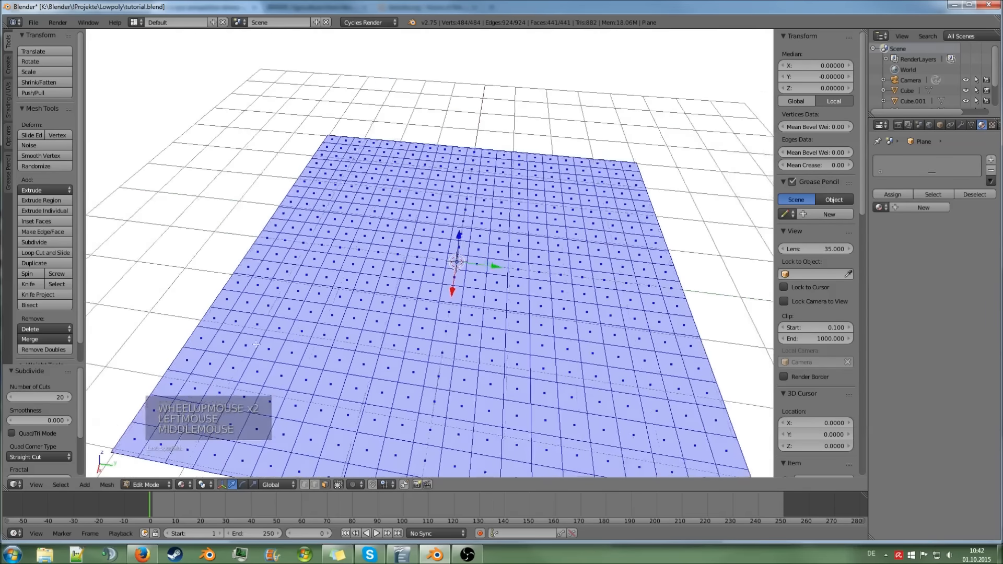
Try a fractal value of 0.13 on the subdivision and inspect the surface's roughness from a low angle
{"action": "scroll", "coordinate": [44, 420], "scroll_direction": "down", "scroll_amount": 1}
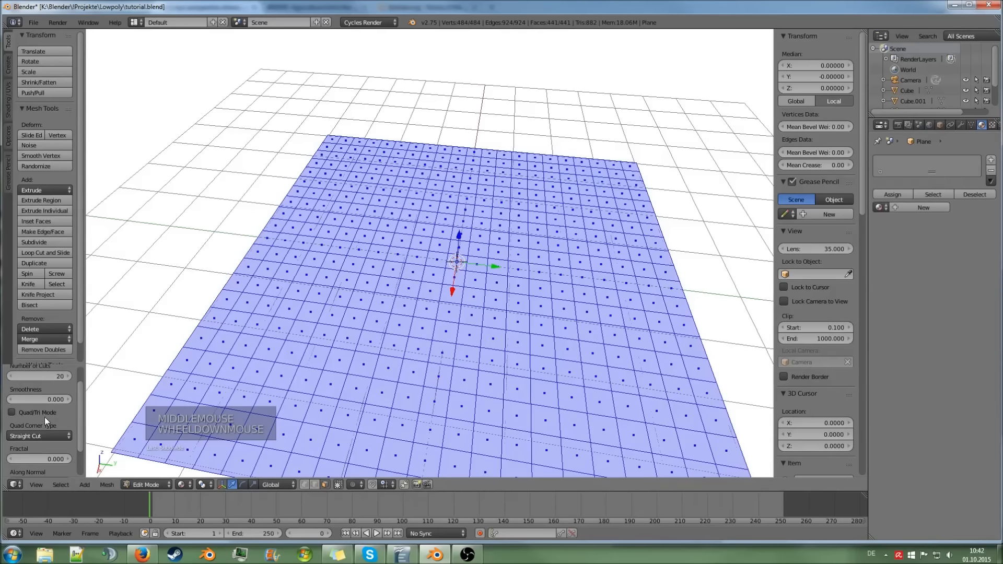
{"action": "scroll", "coordinate": [39, 406], "scroll_direction": "down", "scroll_amount": 1}
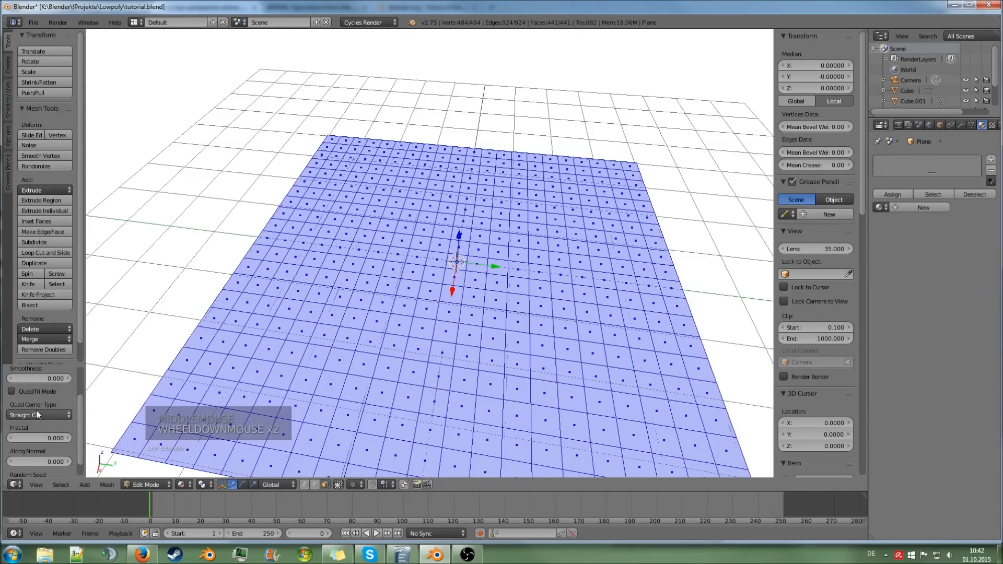
{"action": "left_click", "coordinate": [66, 437]}
{"action": "middle_click_drag", "start_coordinate": [453, 430], "coordinate": [382, 353]}
{"action": "left_click", "coordinate": [68, 437]}
{"action": "left_click", "coordinate": [68, 438]}
{"action": "left_click", "coordinate": [68, 438]}
{"action": "left_click", "coordinate": [68, 438]}
{"action": "left_click", "coordinate": [68, 438]}
{"action": "left_click", "coordinate": [68, 438]}
{"action": "left_click", "coordinate": [68, 438]}
{"action": "left_click", "coordinate": [68, 438]}
{"action": "left_click", "coordinate": [68, 438]}
{"action": "left_click", "coordinate": [68, 438]}
{"action": "left_click", "coordinate": [68, 438]}
{"action": "left_click", "coordinate": [68, 438]}
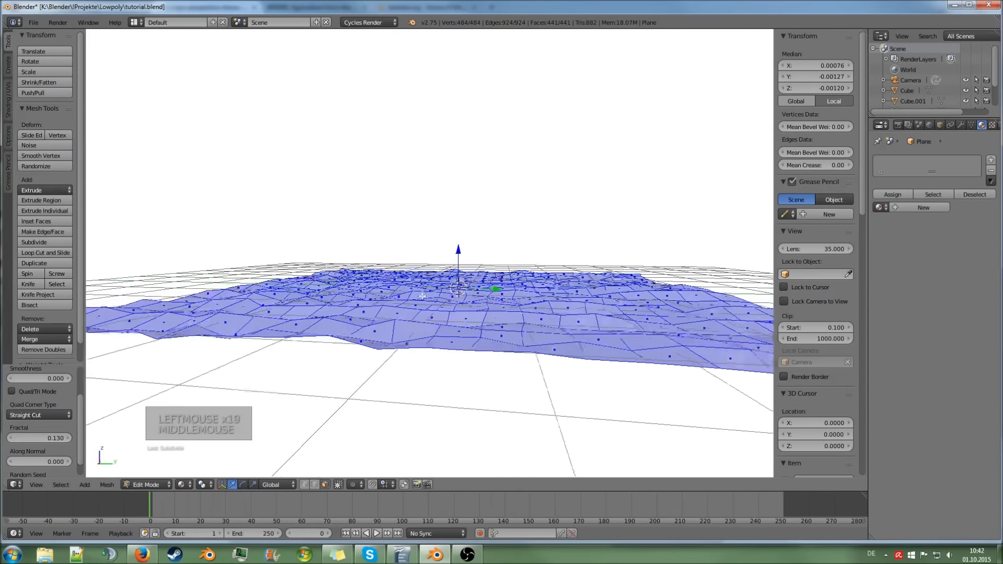
{"action": "middle_click_drag", "start_coordinate": [219, 361], "coordinate": [230, 413]}
{"action": "middle_click_drag", "start_coordinate": [318, 347], "coordinate": [397, 336]}
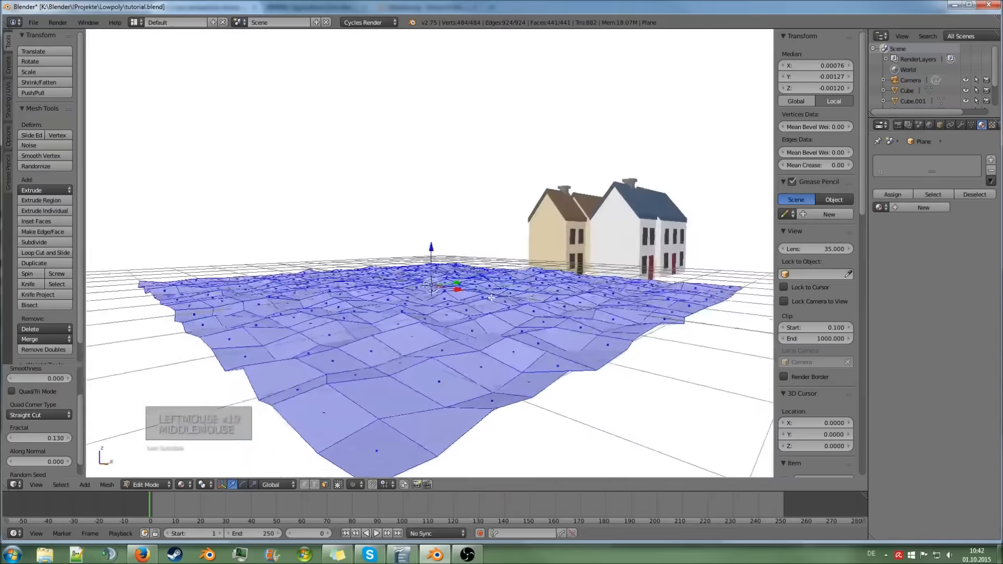
Set the subdivision's fractal value to 0.05 for a slightly uneven ground surface
{"action": "left_click", "coordinate": [11, 437]}
{"action": "left_click", "coordinate": [12, 438]}
{"action": "left_click", "coordinate": [12, 437]}
{"action": "left_click", "coordinate": [11, 438]}
{"action": "left_click", "coordinate": [11, 438]}
{"action": "left_click", "coordinate": [11, 438]}
{"action": "left_click", "coordinate": [11, 437]}
{"action": "left_click", "coordinate": [12, 438]}
{"action": "left_click", "coordinate": [12, 438]}
{"action": "middle_click_drag", "start_coordinate": [230, 407], "coordinate": [125, 397]}
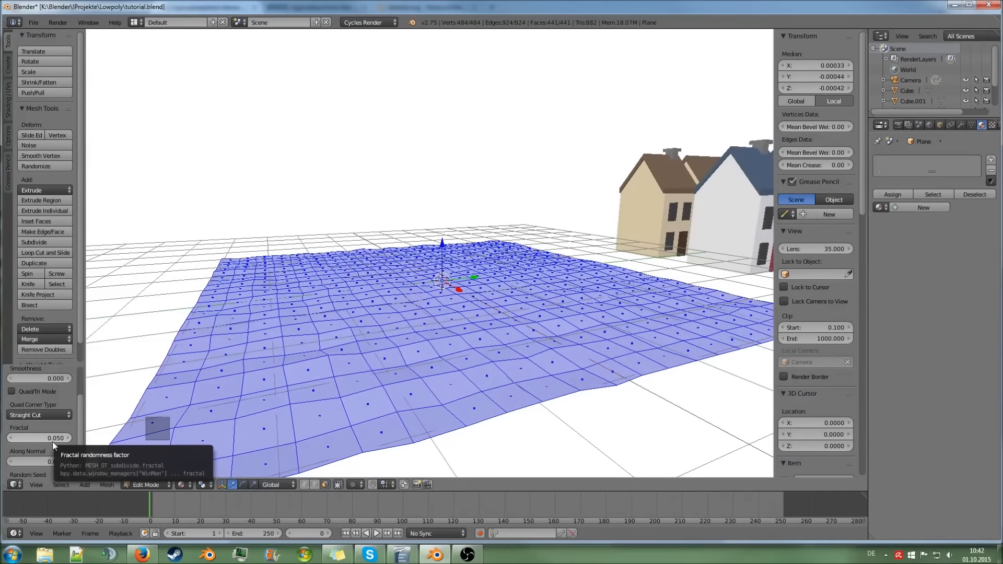
{"action": "scroll", "coordinate": [52, 441], "scroll_direction": "down", "scroll_amount": 2}
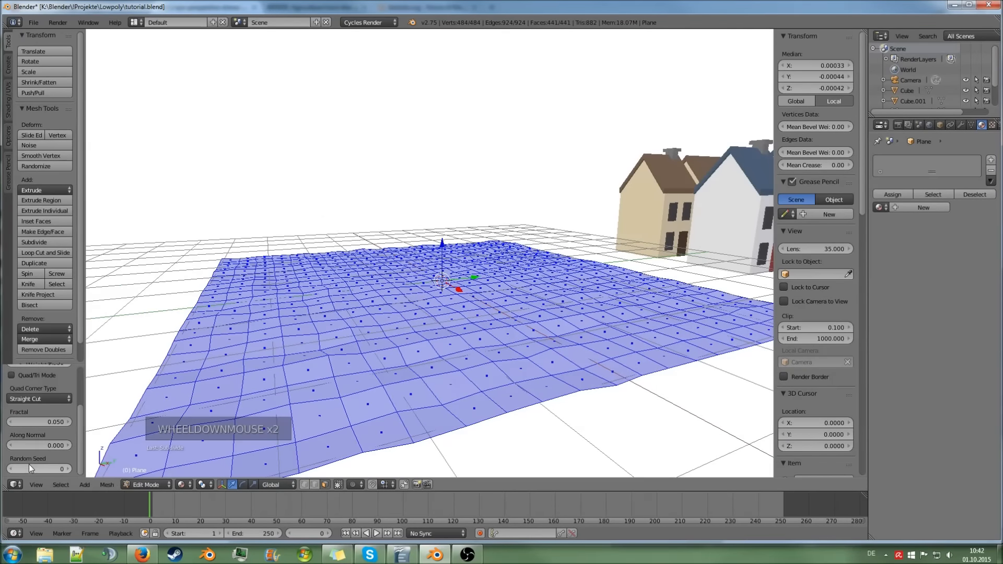
{"action": "middle_click_drag", "start_coordinate": [335, 360], "coordinate": [331, 382]}
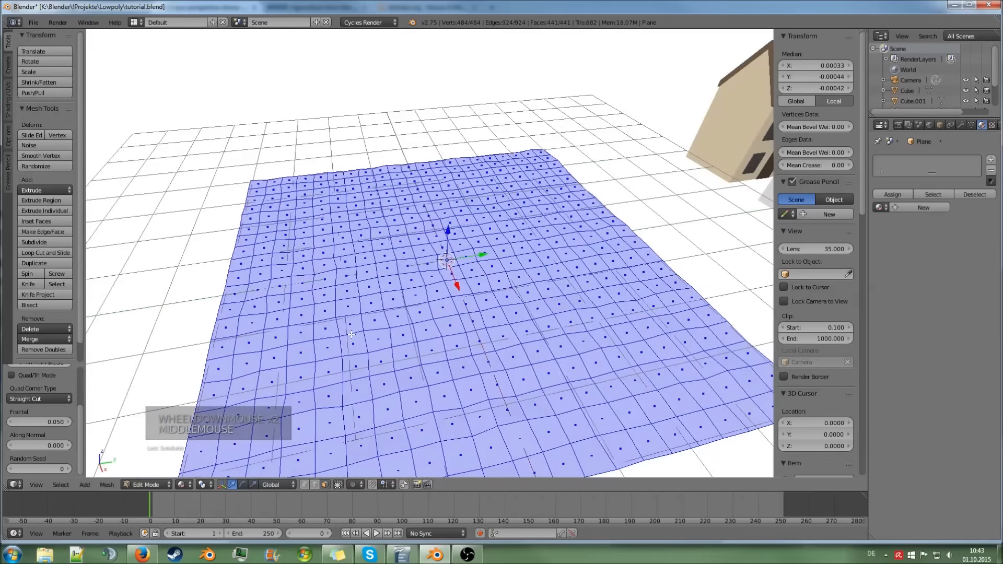
{"action": "key", "text": "Tab"}
{"action": "mouse_move", "coordinate": [354, 331]}
{"action": "middle_mouse_down"}
{"action": "mouse_move", "coordinate": [378, 298]}
{"action": "mouse_move", "coordinate": [370, 354]}
{"action": "middle_mouse_up"}
{"action": "key", "text": "Tab"}
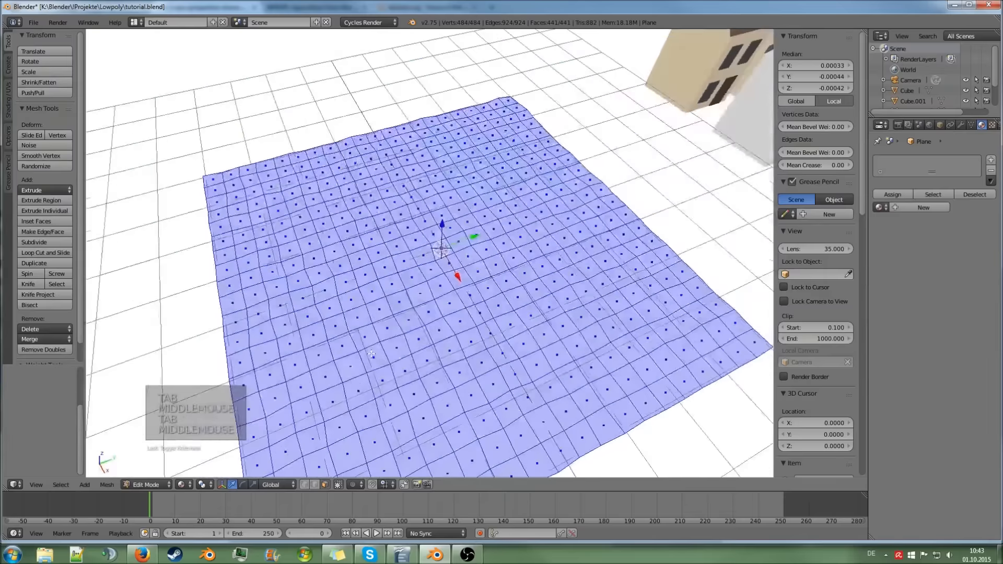
Extrude the entire uneven surface downward by about 0.2 to give the ground a thin top layer
{"action": "middle_click_drag", "start_coordinate": [295, 386], "coordinate": [337, 282]}
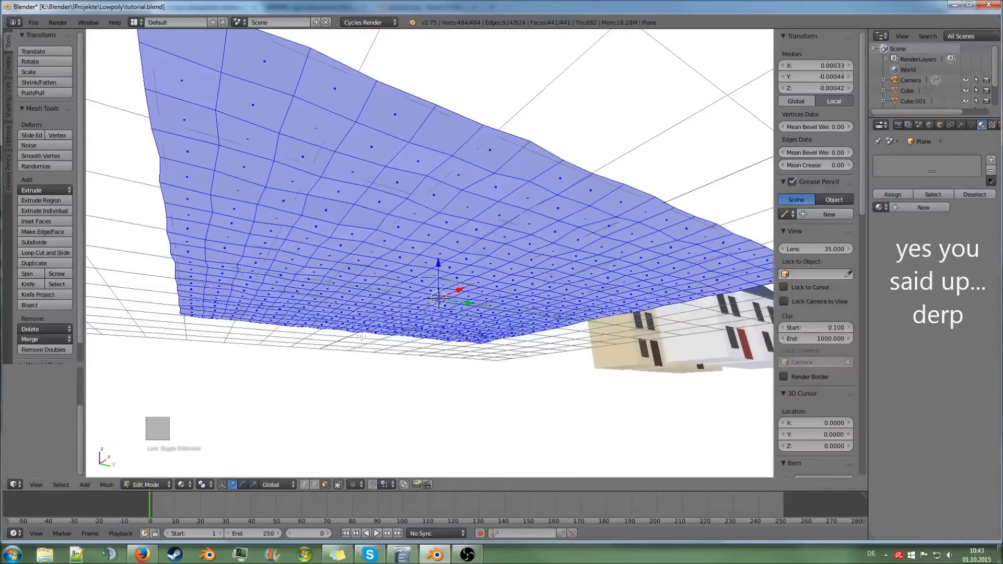
{"action": "scroll", "coordinate": [362, 328], "scroll_direction": "down", "scroll_amount": 2}
{"action": "middle_click_drag", "start_coordinate": [363, 328], "coordinate": [370, 322]}
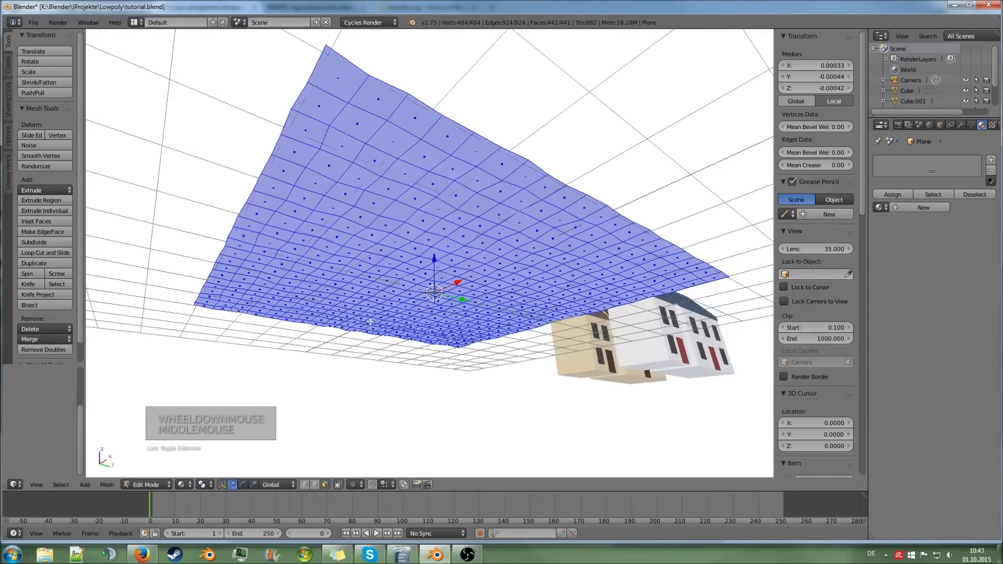
{"action": "key", "text": "e"}
{"action": "key", "text": "e"}
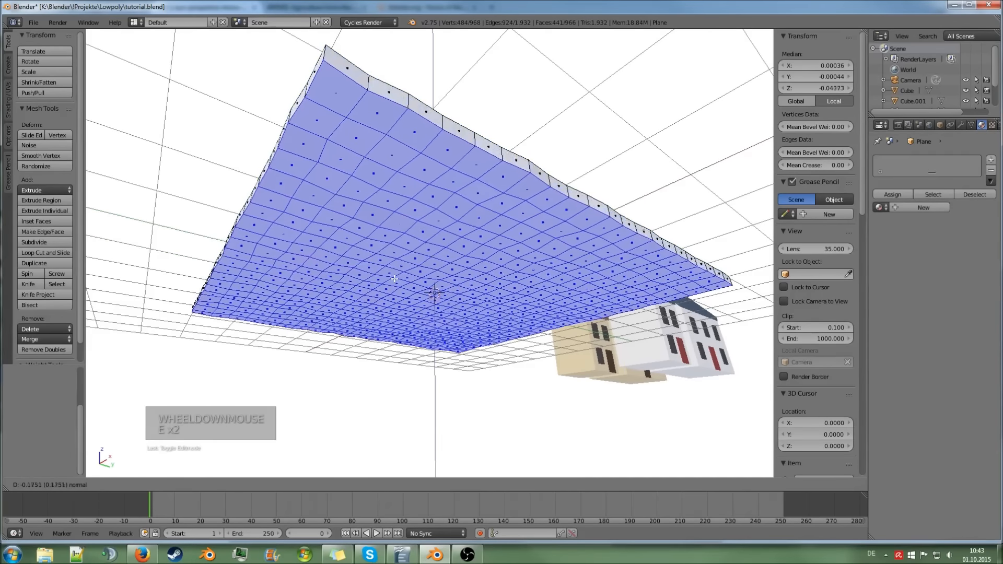
{"action": "left_click", "coordinate": [394, 280]}
{"action": "middle_click_drag", "start_coordinate": [394, 279], "coordinate": [395, 329]}
{"action": "middle_click_drag", "start_coordinate": [529, 368], "coordinate": [500, 310]}
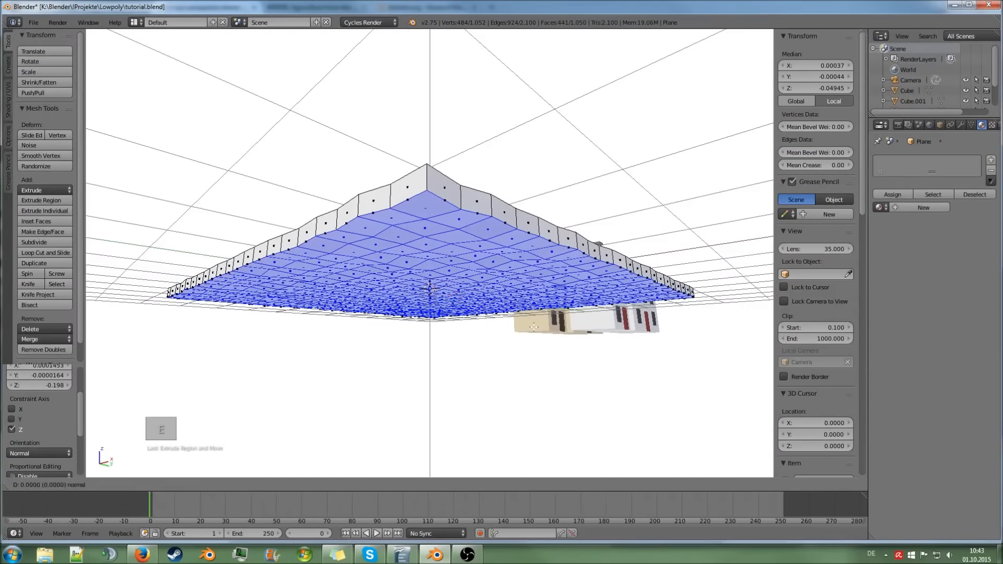
Extrude the underside in place and scale it inward to about 0.96 to form a small ledge
{"action": "key", "text": "e"}
{"action": "key", "text": "s"}
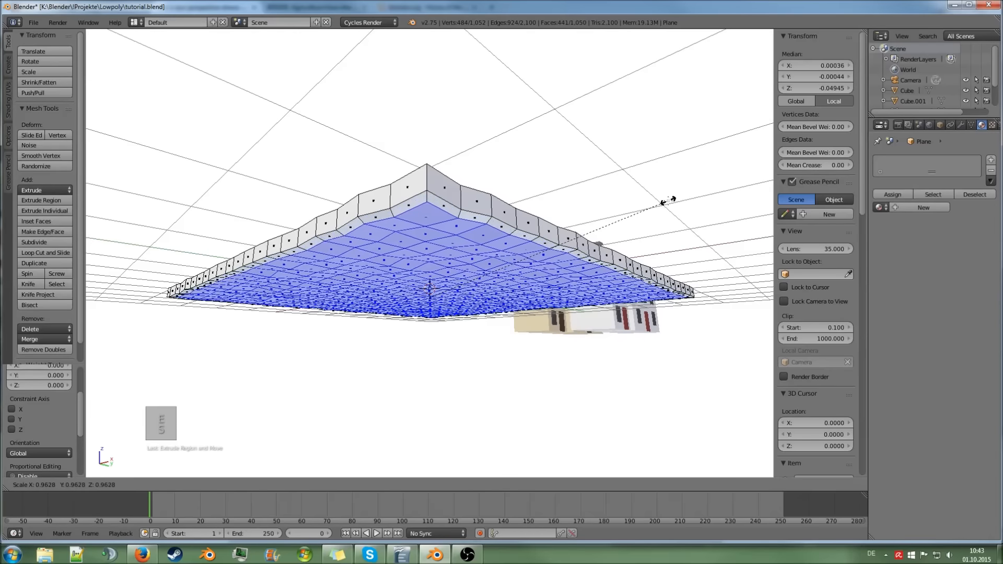
{"action": "left_click", "coordinate": [667, 201]}
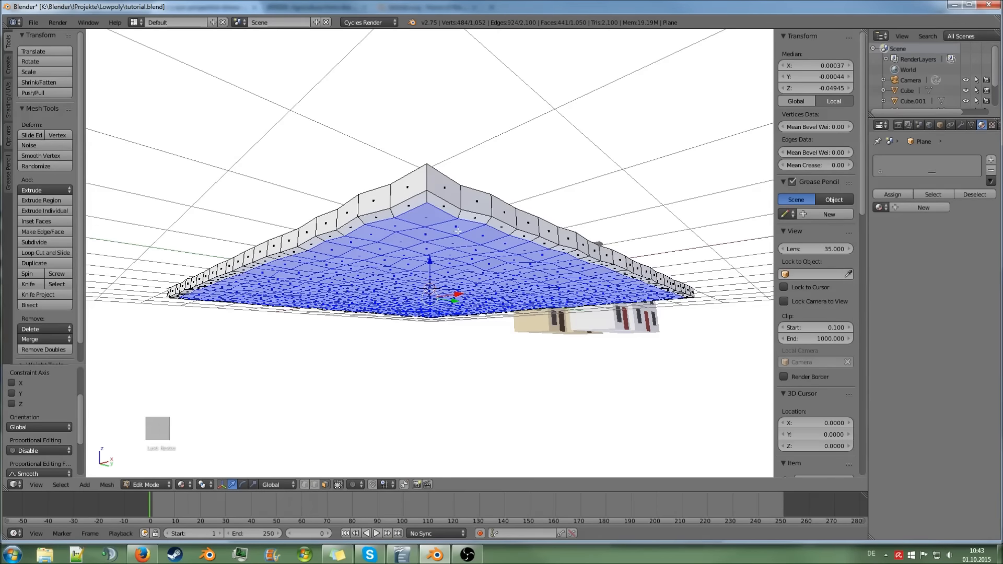
Extrude the inset underside downward by about 0.9, then return to Object Mode and the camera view
{"action": "key", "text": "e"}
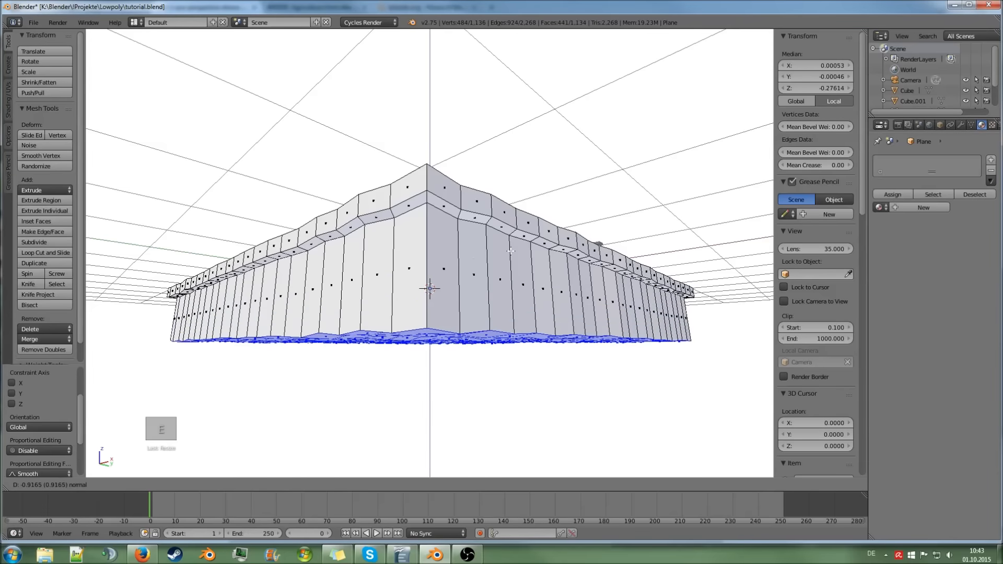
{"action": "left_click", "coordinate": [512, 248]}
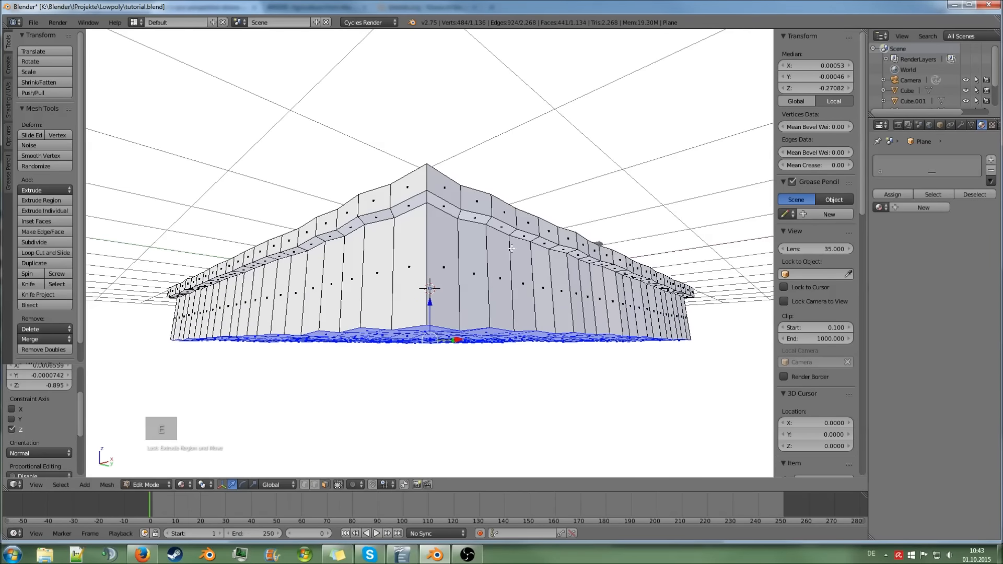
{"action": "key", "text": "Tab"}
{"action": "middle_click_drag", "start_coordinate": [512, 249], "coordinate": [533, 270]}
{"action": "key", "text": "KP_0"}
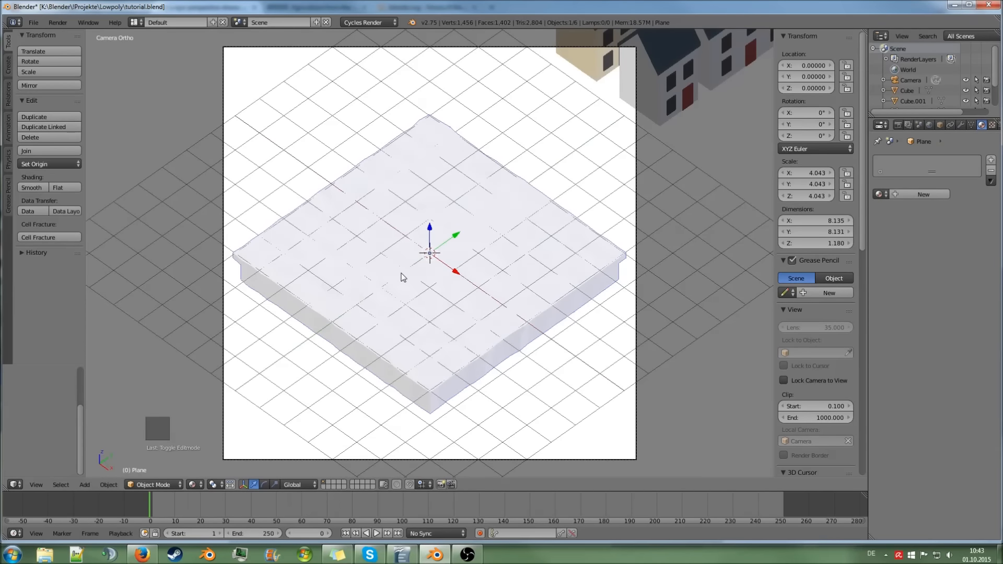
Create a new material for the ground block and set its diffuse color to a muted olive green
{"action": "left_click", "coordinate": [915, 196]}
{"action": "left_click", "coordinate": [938, 266]}
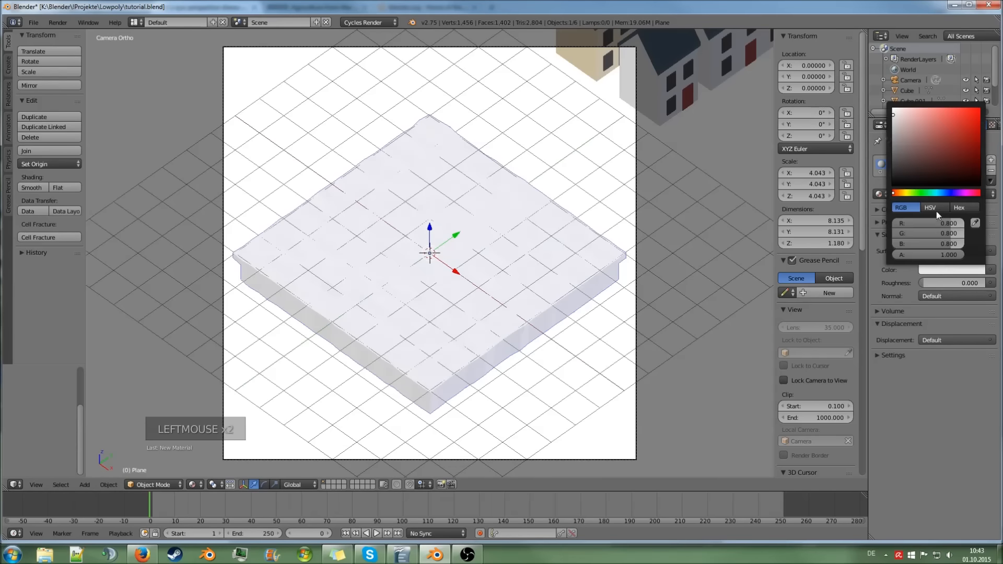
{"action": "left_click", "coordinate": [907, 194]}
{"action": "left_click_drag", "start_coordinate": [910, 193], "coordinate": [924, 193]}
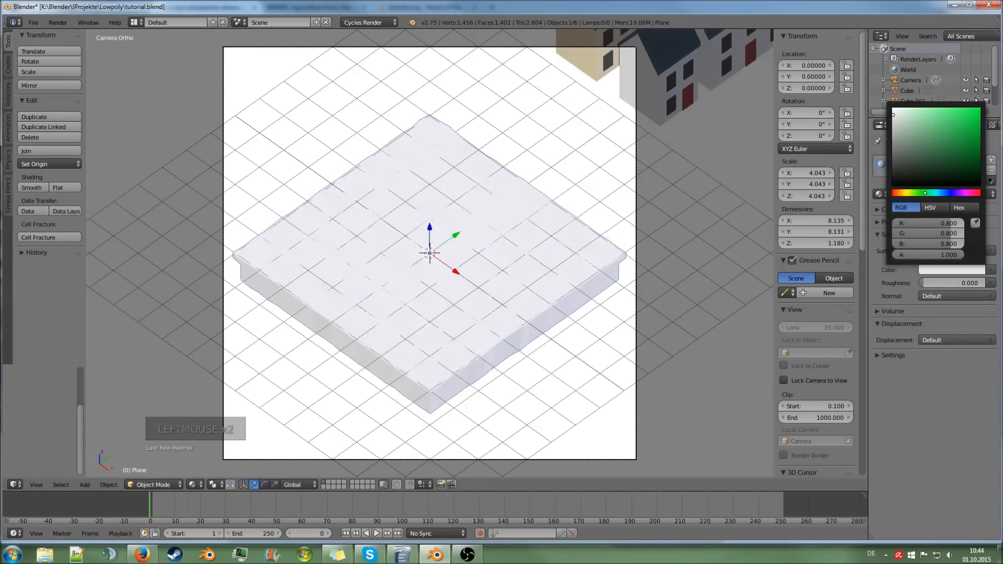
{"action": "left_click_drag", "start_coordinate": [929, 131], "coordinate": [940, 121]}
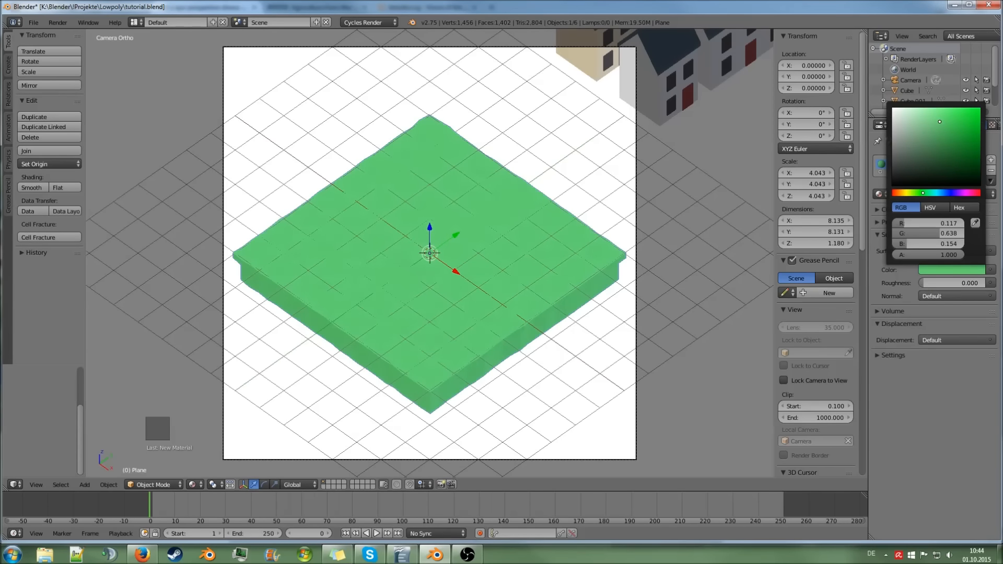
{"action": "left_click_drag", "start_coordinate": [922, 193], "coordinate": [912, 193]}
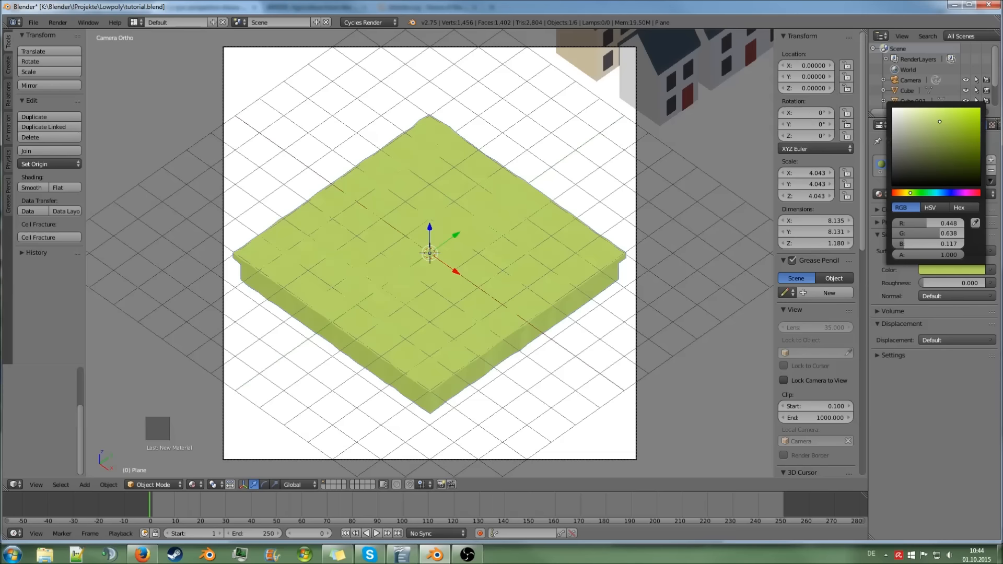
{"action": "left_click_drag", "start_coordinate": [934, 124], "coordinate": [922, 137]}
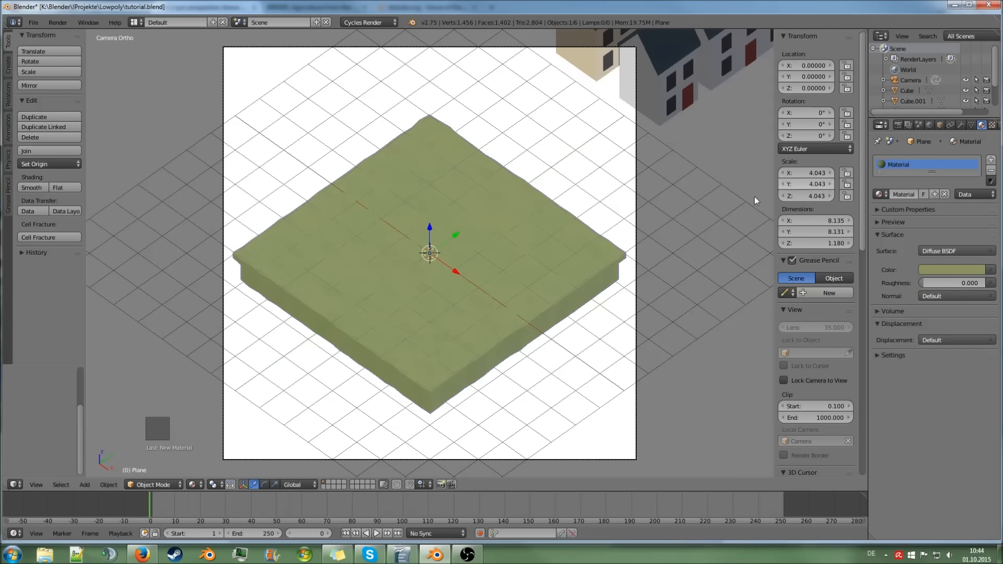
Add a second material slot with a new material colored dark brown, about R 0.163, G 0.094, B 0.070
{"action": "left_click", "coordinate": [991, 161]}
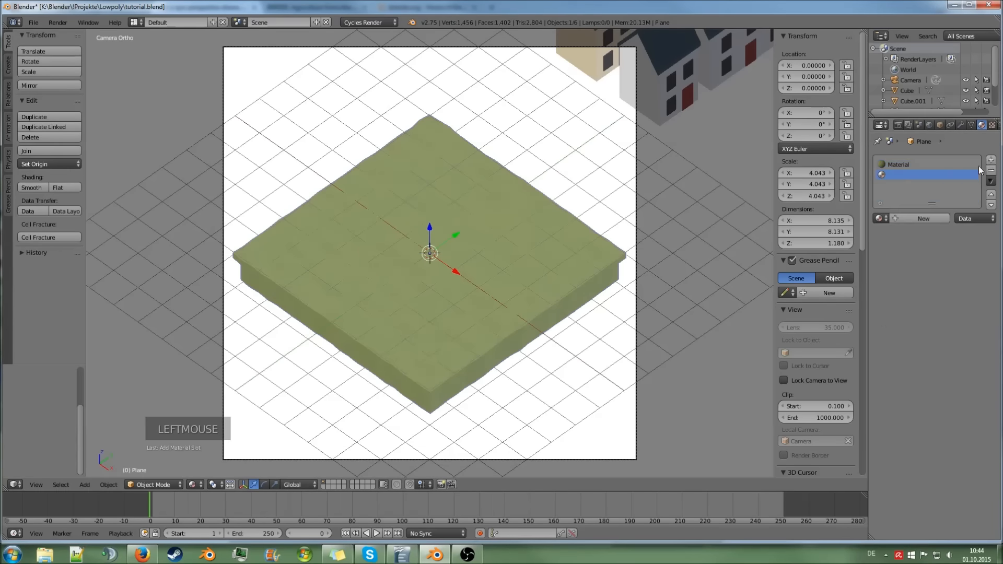
{"action": "left_click", "coordinate": [908, 218]}
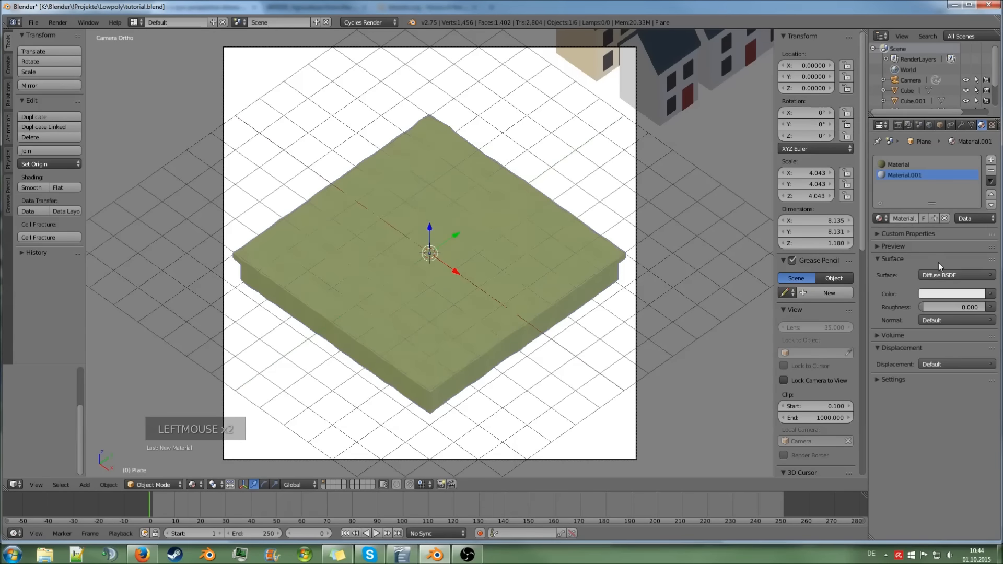
{"action": "left_click", "coordinate": [951, 294]}
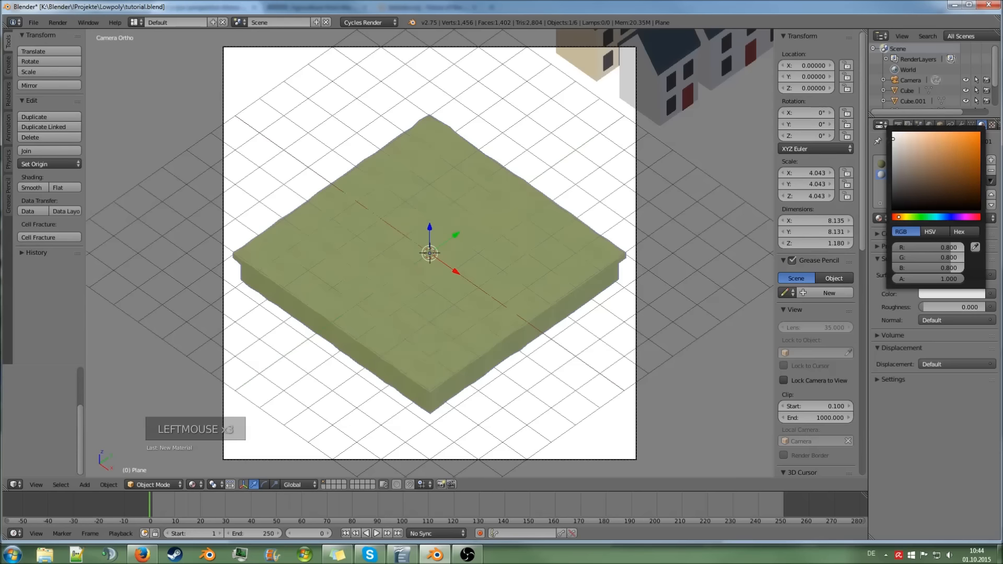
{"action": "left_click_drag", "start_coordinate": [920, 134], "coordinate": [922, 176]}
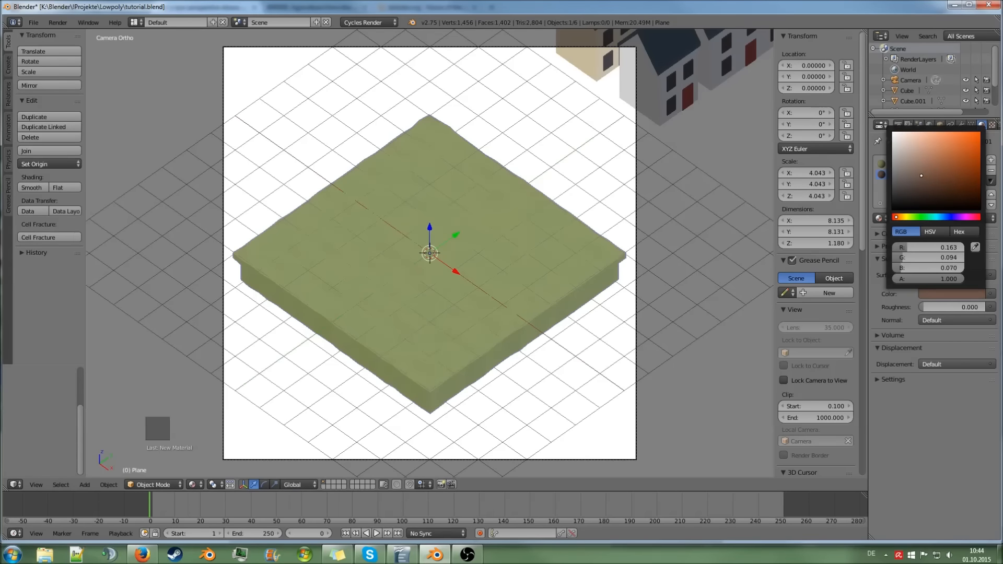
Enter Edit Mode on the ground block and add the side faces below the ledge to the underside selection
{"action": "middle_click_drag", "start_coordinate": [463, 306], "coordinate": [465, 260]}
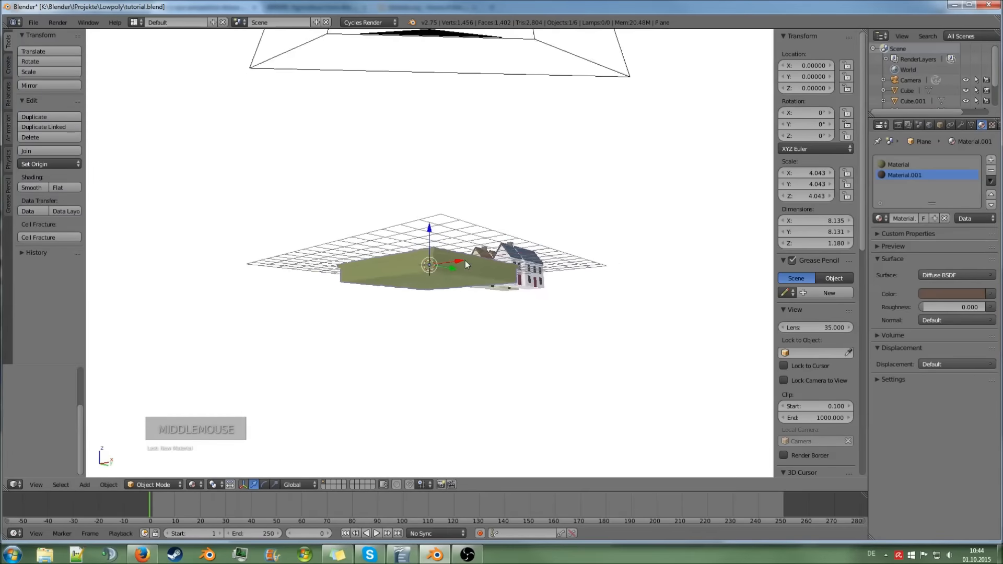
{"action": "scroll", "coordinate": [466, 277], "scroll_direction": "up", "scroll_amount": 5}
{"action": "key", "text": "Tab"}
{"action": "middle_click_drag", "start_coordinate": [458, 296], "coordinate": [469, 278]}
{"action": "scroll", "coordinate": [461, 263], "scroll_direction": "down", "scroll_amount": 3}
{"action": "scroll", "coordinate": [470, 264], "scroll_direction": "up", "scroll_amount": 4}
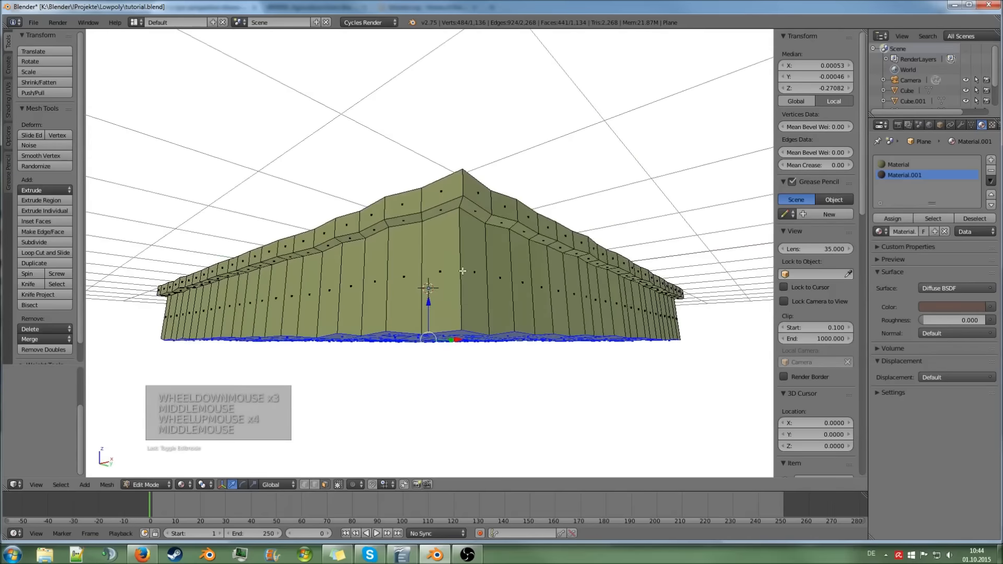
{"action": "right_click", "coordinate": [463, 271], "text": "alt+shift"}
{"action": "middle_click_drag", "start_coordinate": [554, 292], "coordinate": [497, 242]}
{"action": "scroll", "coordinate": [505, 242], "scroll_direction": "down", "scroll_amount": 5}
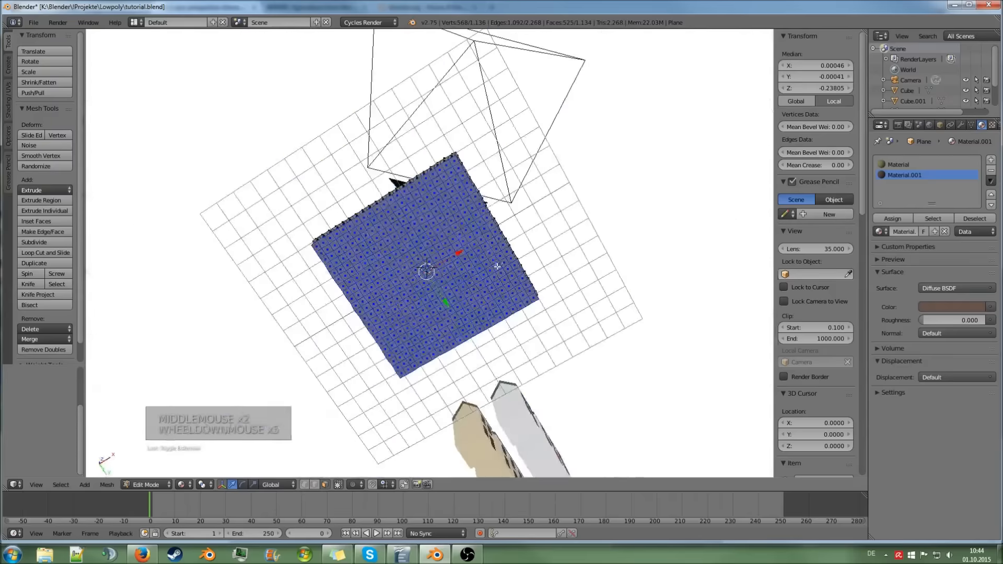
Clear the selection and box-select all the underside faces from below
{"action": "key", "text": "a"}
{"action": "scroll", "coordinate": [479, 272], "scroll_direction": "up", "scroll_amount": 1}
{"action": "middle_click_drag", "start_coordinate": [479, 273], "coordinate": [506, 273]}
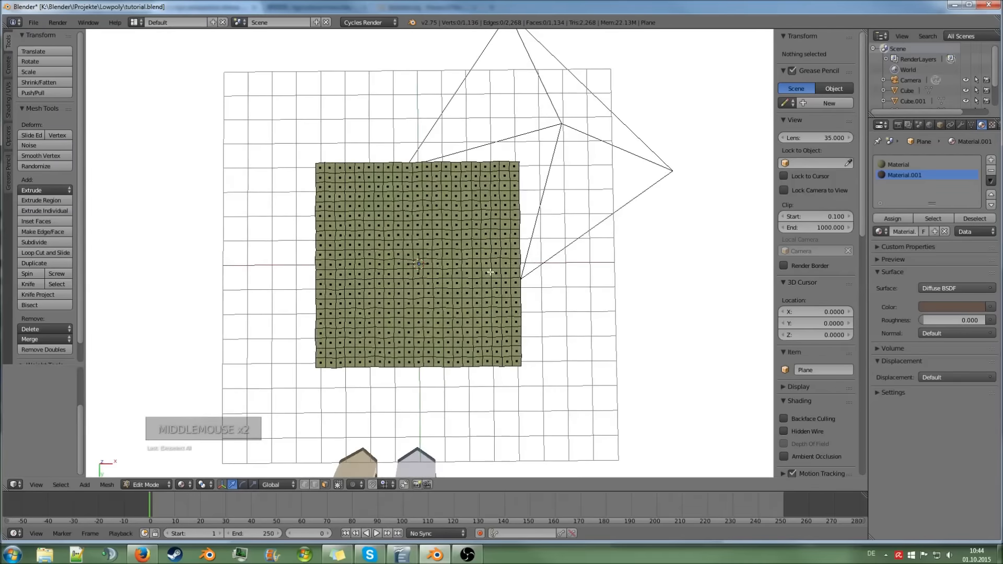
{"action": "key", "text": "b"}
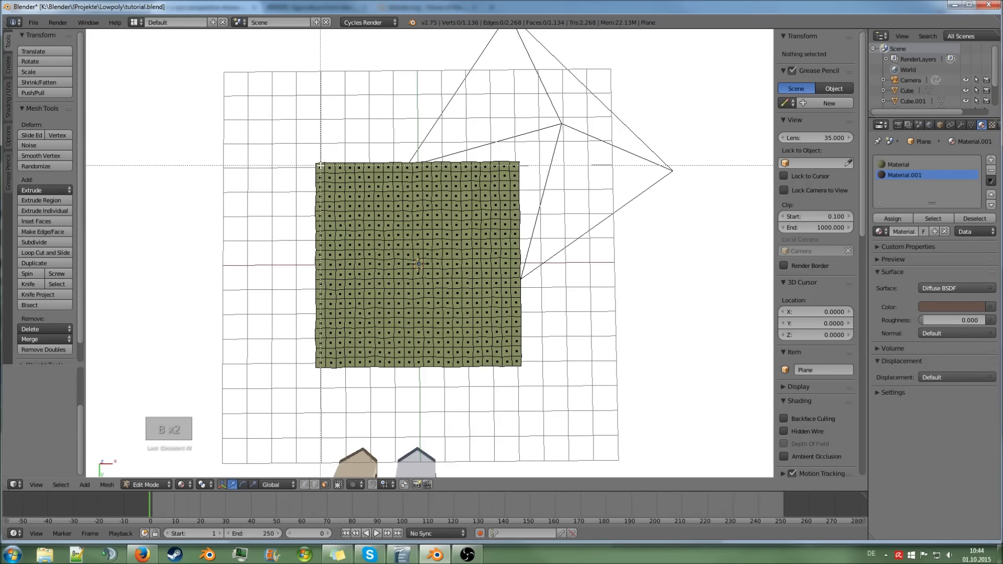
{"action": "left_click_drag", "start_coordinate": [321, 166], "coordinate": [517, 363]}
Add the side faces below the ledge to the selection, assign the brown material to them and the underside, and return to Object Mode
{"action": "middle_click_drag", "start_coordinate": [518, 363], "coordinate": [355, 326]}
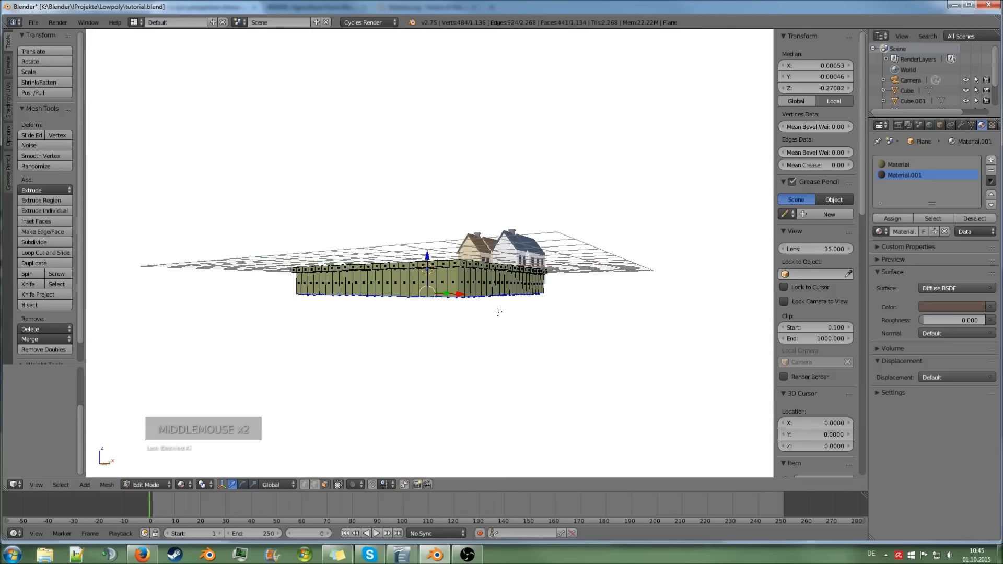
{"action": "scroll", "coordinate": [498, 311], "scroll_direction": "up", "scroll_amount": 3}
{"action": "right_click", "coordinate": [503, 319], "text": "alt+shift"}
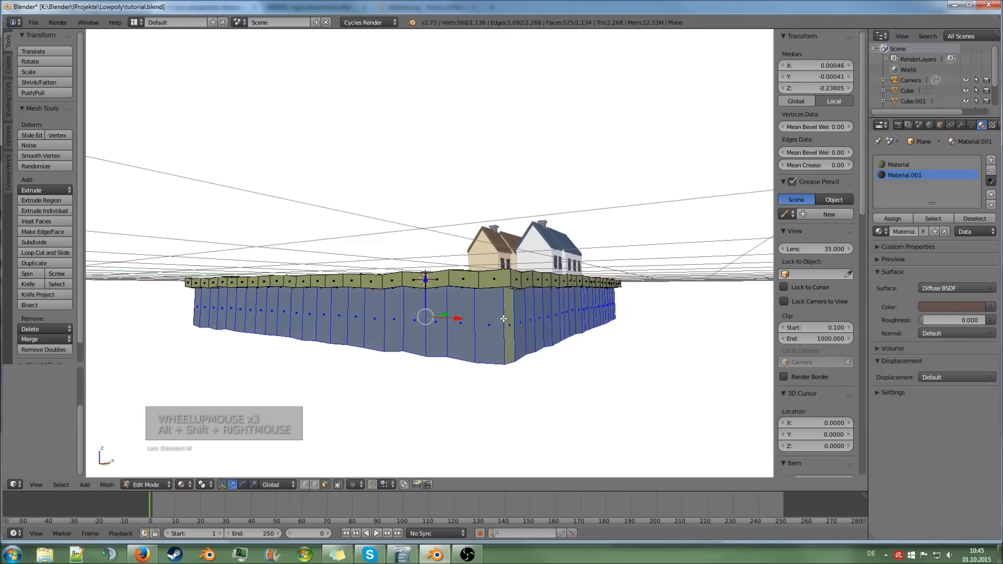
{"action": "middle_click_drag", "start_coordinate": [503, 319], "coordinate": [497, 261]}
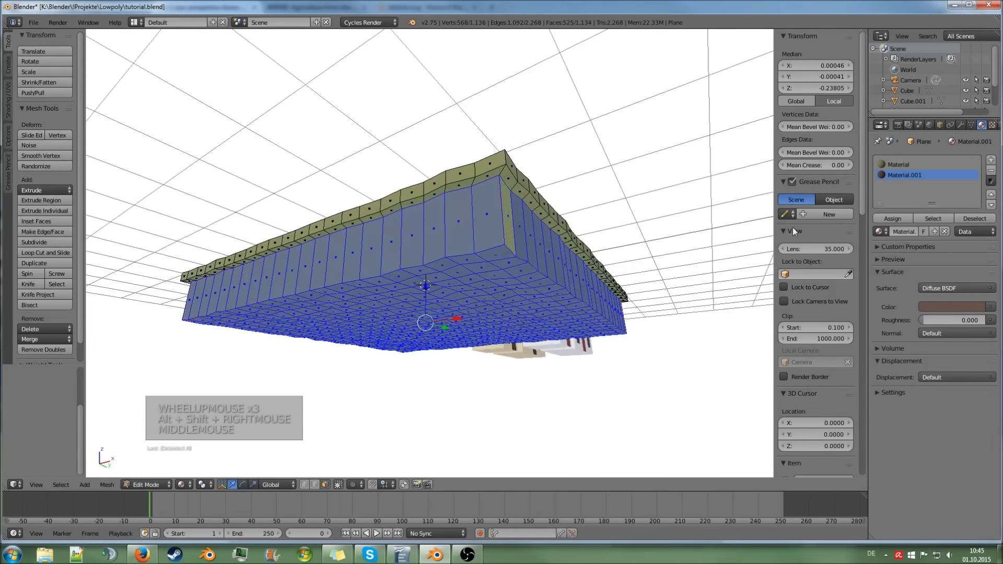
{"action": "left_click", "coordinate": [892, 219]}
{"action": "key", "text": "Tab"}
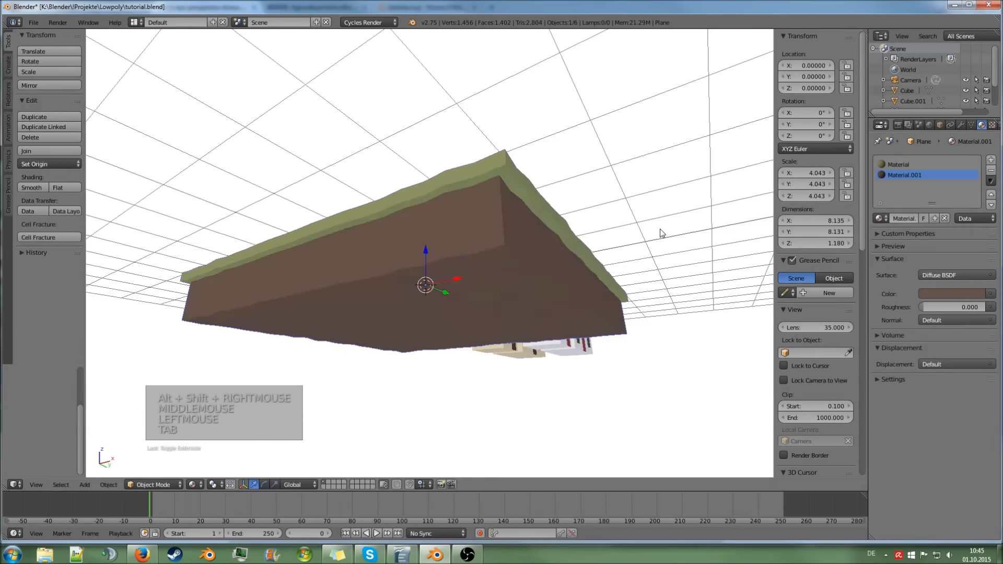
Rename the brown material "dirt" and the green material "grass", then return to the camera view
{"action": "middle_click_drag", "start_coordinate": [661, 231], "coordinate": [657, 248]}
{"action": "left_click", "coordinate": [906, 175]}
{"action": "double_click", "coordinate": [904, 175]}
{"action": "type", "text": "dirt"}
{"action": "left_click", "coordinate": [906, 174]}
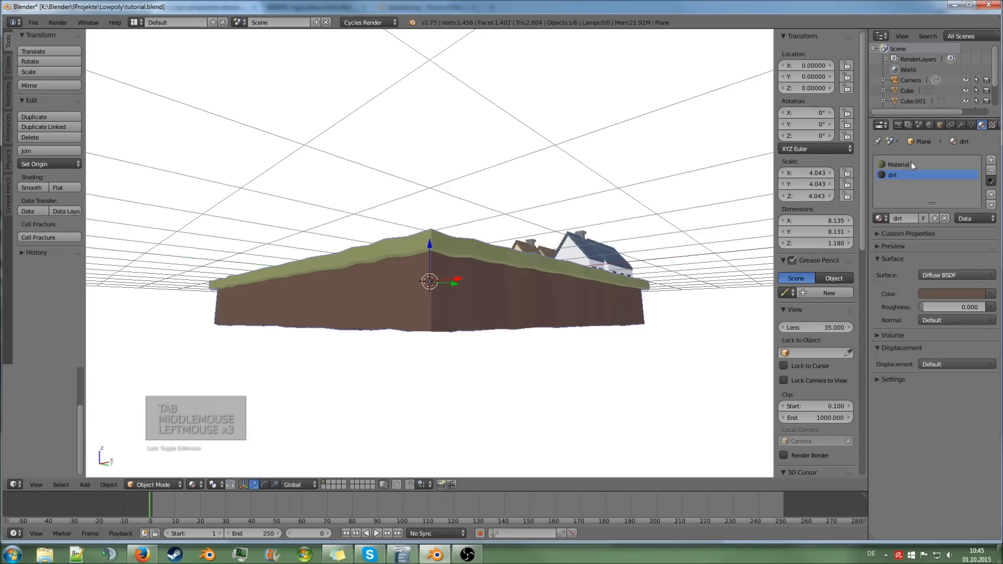
{"action": "double_click", "coordinate": [911, 162]}
{"action": "type", "text": "grass"}
{"action": "key", "text": "Return"}
{"action": "key", "text": "KP_0"}
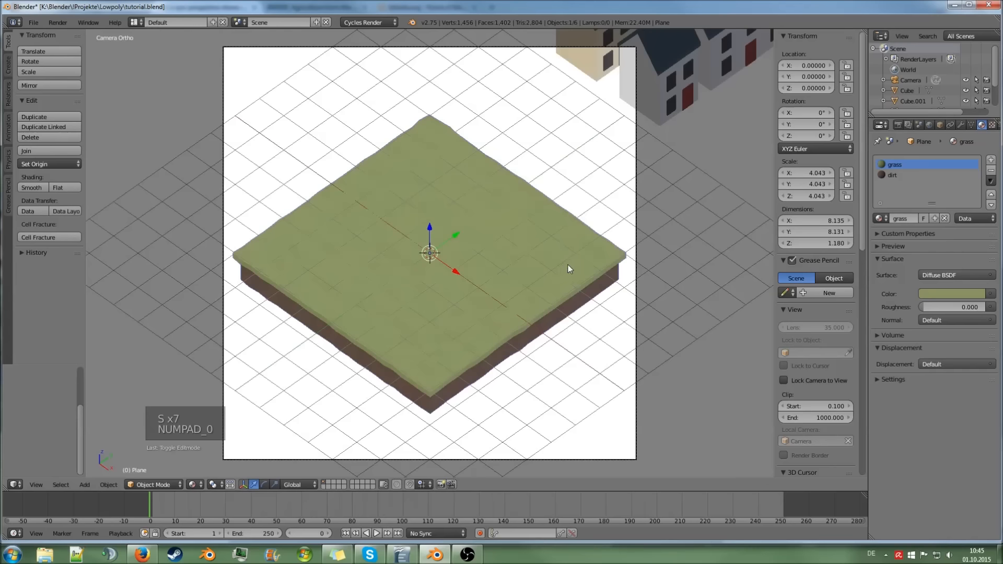
Review the render settings and the available render devices, keeping CPU as the device
{"action": "left_click", "coordinate": [898, 125]}
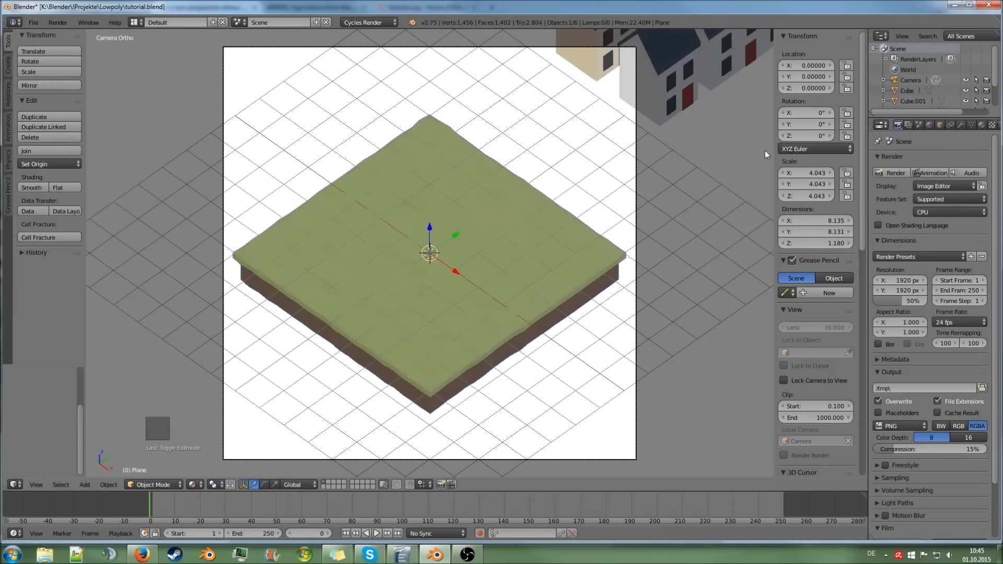
{"action": "left_click", "coordinate": [920, 211]}
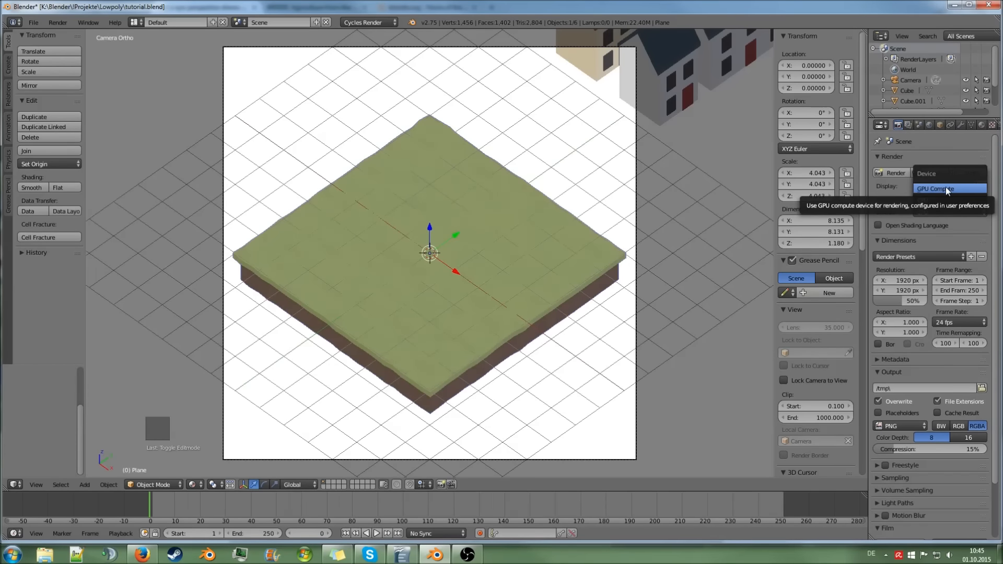
{"action": "left_click", "coordinate": [936, 199]}
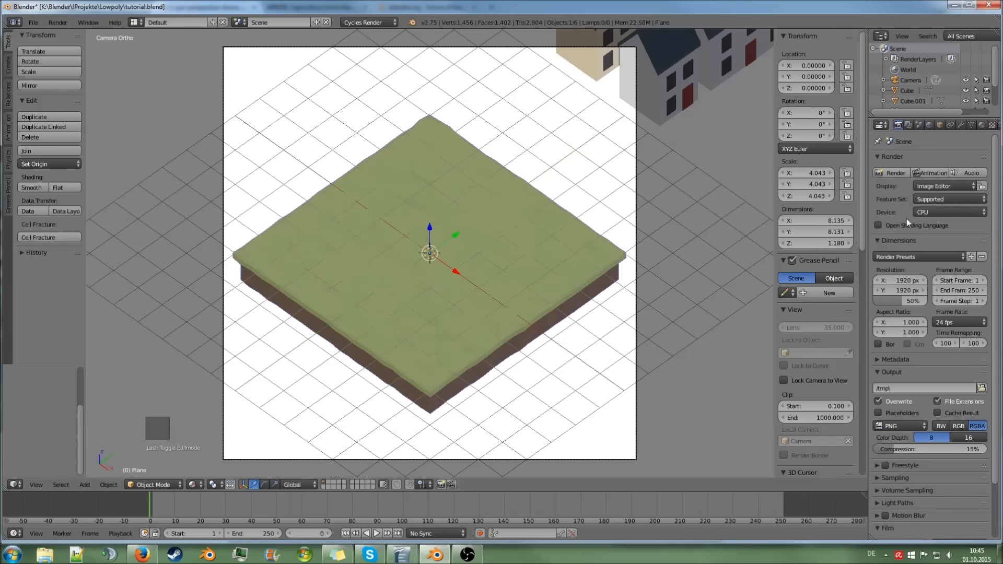
{"action": "scroll", "coordinate": [926, 320], "scroll_direction": "down", "scroll_amount": 7}
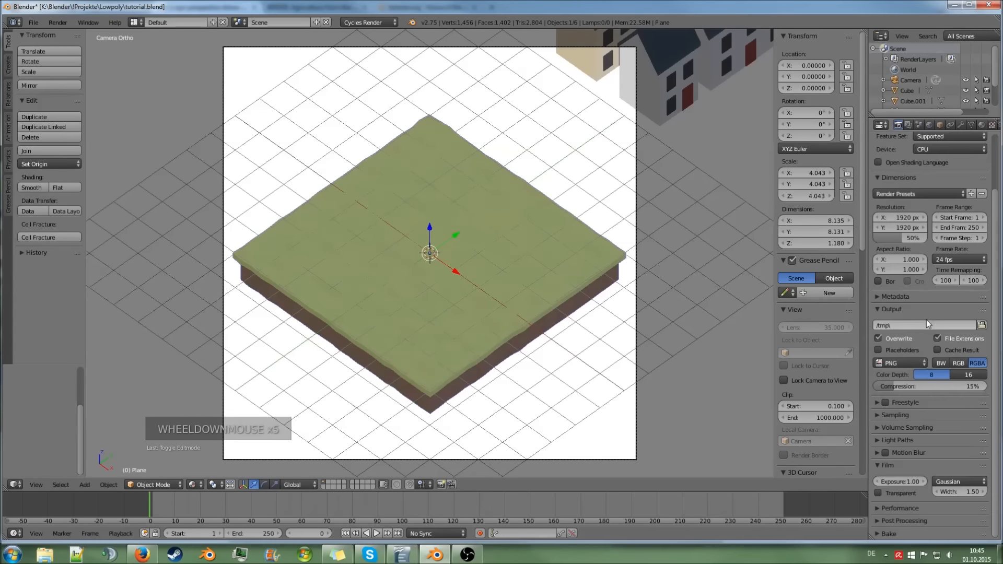
{"action": "scroll", "coordinate": [926, 319], "scroll_direction": "up", "scroll_amount": 4}
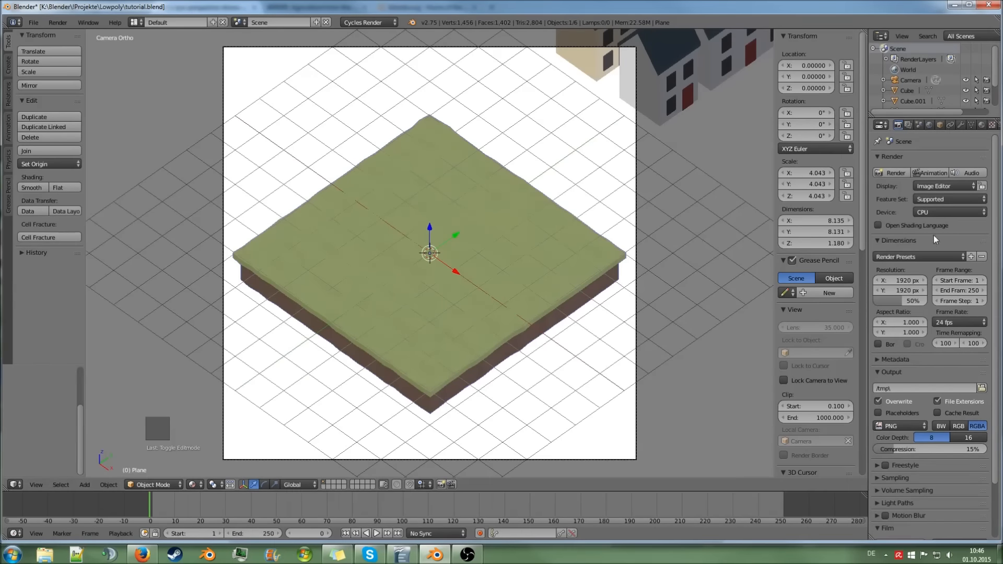
Render the scene from the camera and examine the ground block in the result
{"action": "left_click", "coordinate": [892, 173]}
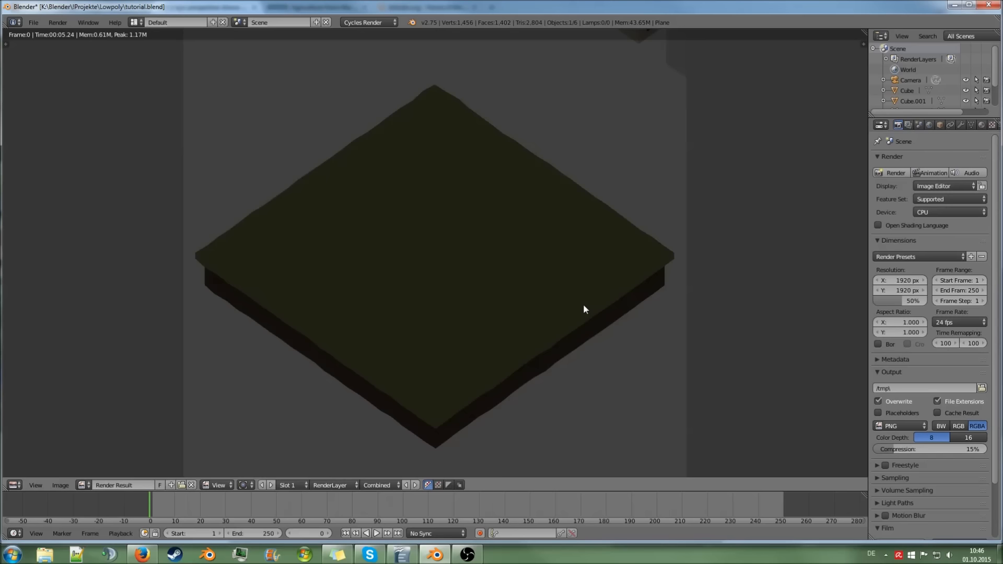
{"action": "scroll", "coordinate": [583, 304], "scroll_direction": "down", "scroll_amount": 2}
{"action": "scroll", "coordinate": [583, 304], "scroll_direction": "up", "scroll_amount": 1}
{"action": "mouse_move", "coordinate": [583, 304]}
{"action": "middle_mouse_down"}
{"action": "mouse_move", "coordinate": [580, 312]}
{"action": "mouse_move", "coordinate": [586, 306]}
{"action": "middle_mouse_up"}
{"action": "middle_click_drag", "start_coordinate": [429, 294], "coordinate": [466, 306]}
{"action": "scroll", "coordinate": [465, 313], "scroll_direction": "up", "scroll_amount": 1}
{"action": "scroll", "coordinate": [465, 317], "scroll_direction": "down", "scroll_amount": 2}
{"action": "scroll", "coordinate": [465, 315], "scroll_direction": "up", "scroll_amount": 1}
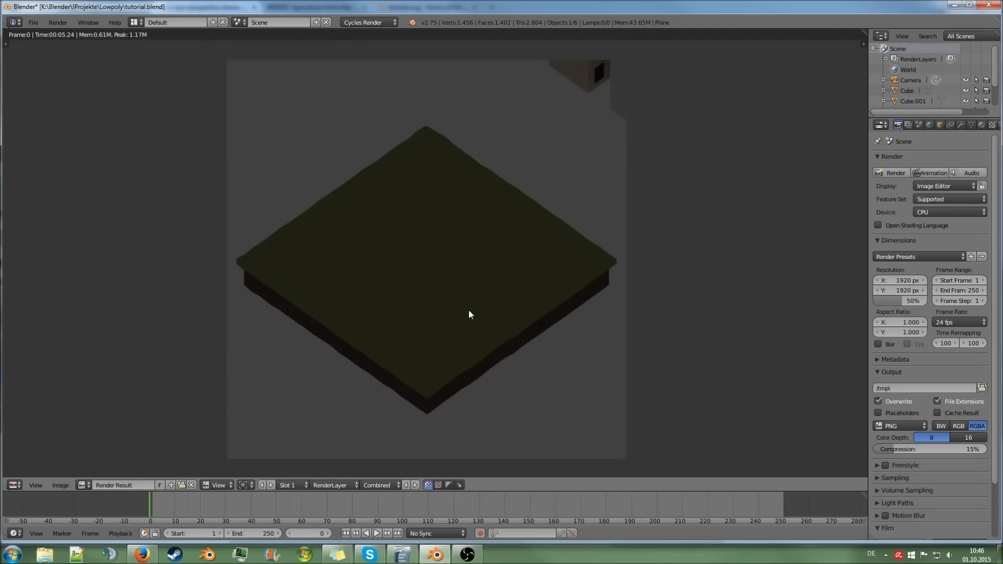
Close the render result, reopen it in the UV/Image Editor, and switch back to the 3D View
{"action": "key", "text": "Escape"}
{"action": "left_click", "coordinate": [20, 484]}
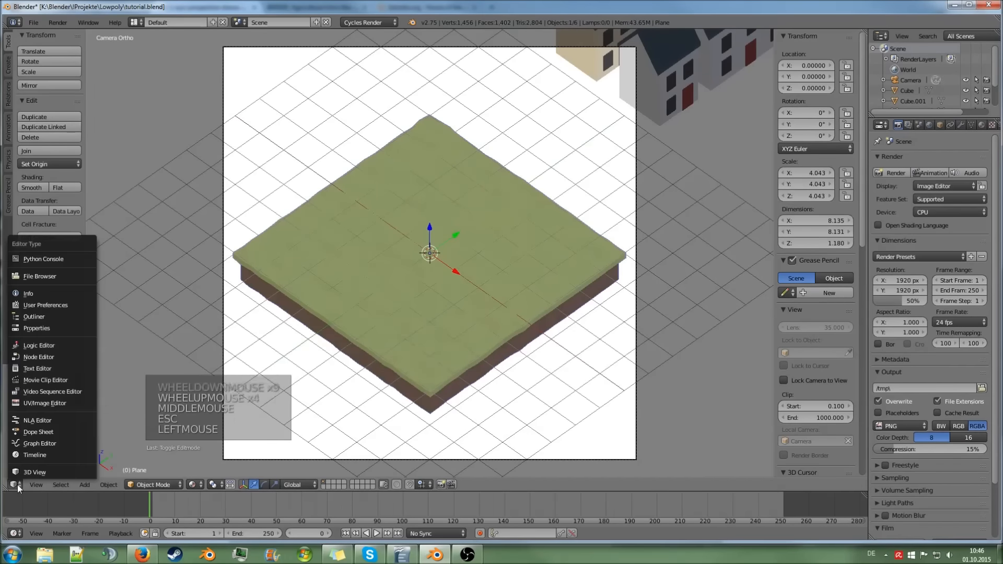
{"action": "left_click", "coordinate": [36, 402]}
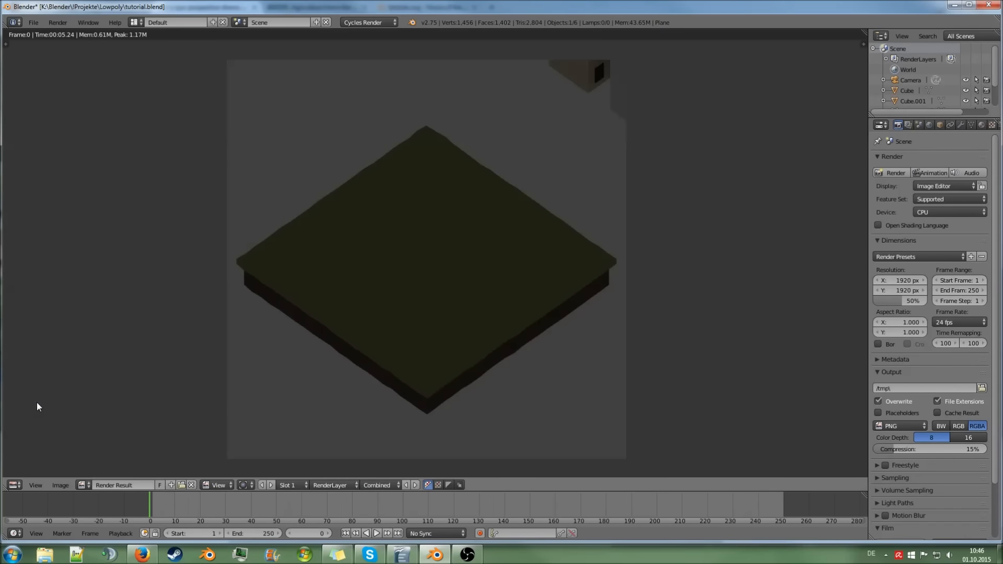
{"action": "left_click", "coordinate": [14, 485]}
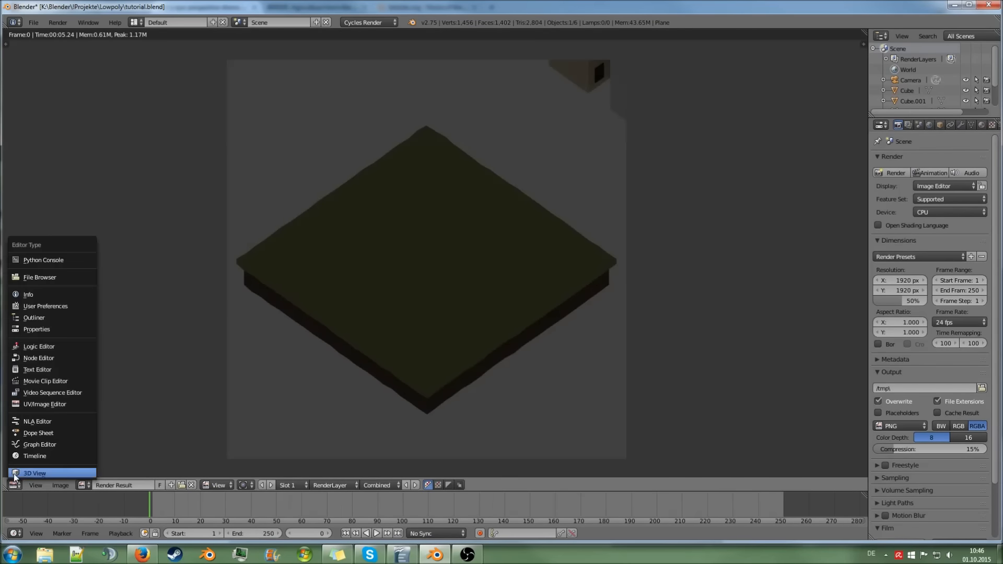
{"action": "left_click", "coordinate": [14, 473]}
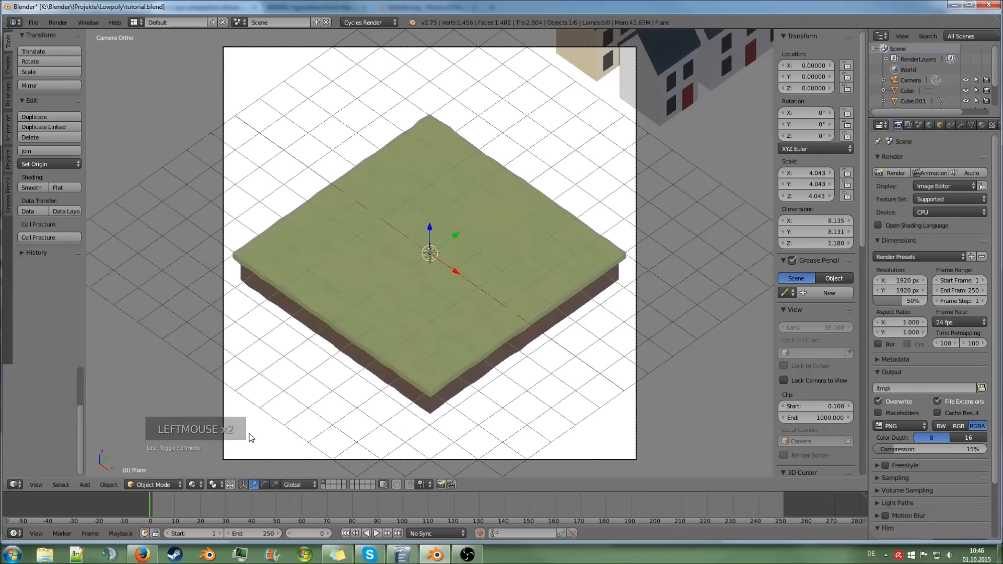
Add a Sun lamp to the scene at the 3D cursor
{"action": "middle_click_drag", "start_coordinate": [413, 294], "coordinate": [428, 292]}
{"action": "scroll", "coordinate": [429, 293], "scroll_direction": "up", "scroll_amount": 3}
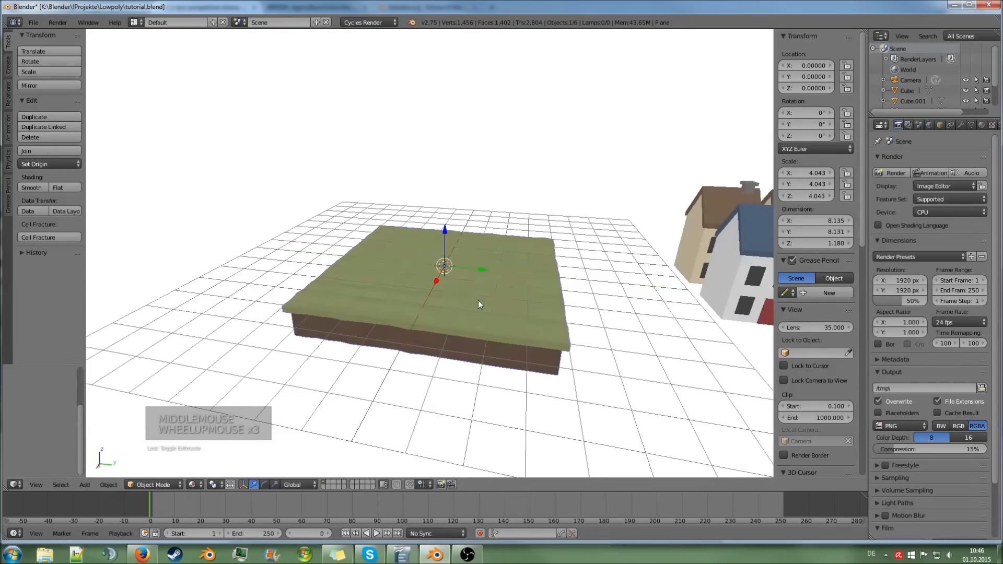
{"action": "key", "text": "shift+a"}
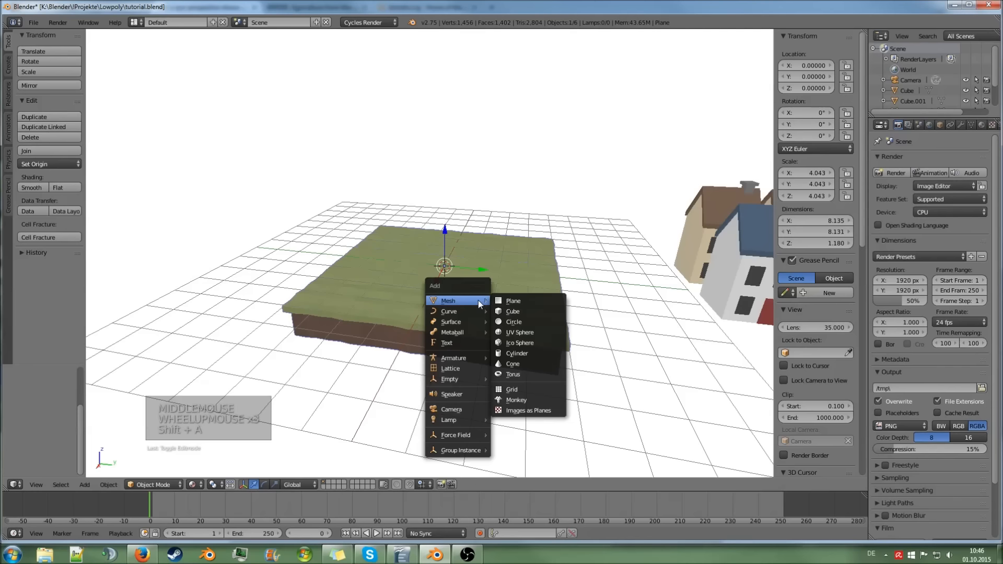
{"action": "mouse_move", "coordinate": [459, 420]}
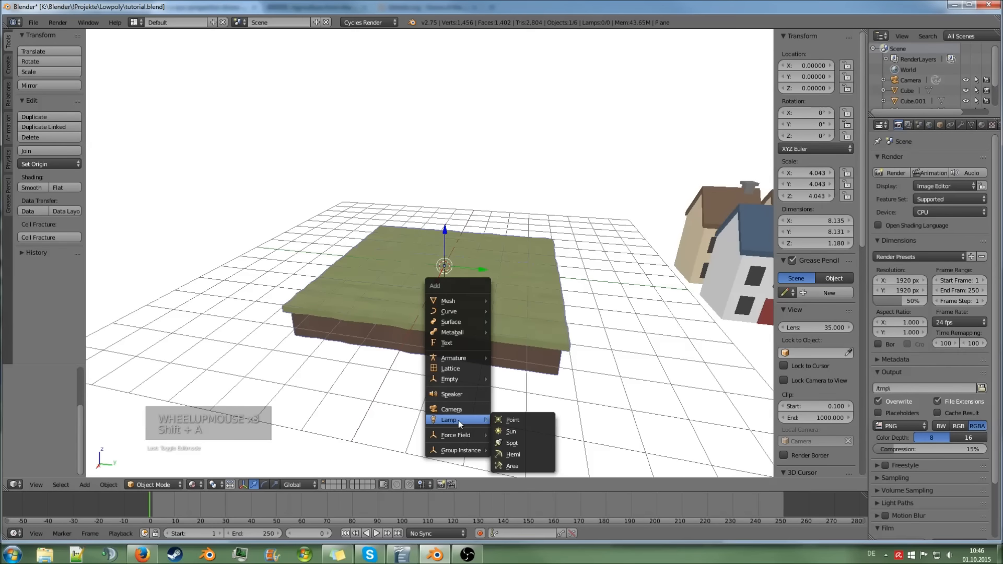
{"action": "left_click", "coordinate": [522, 430]}
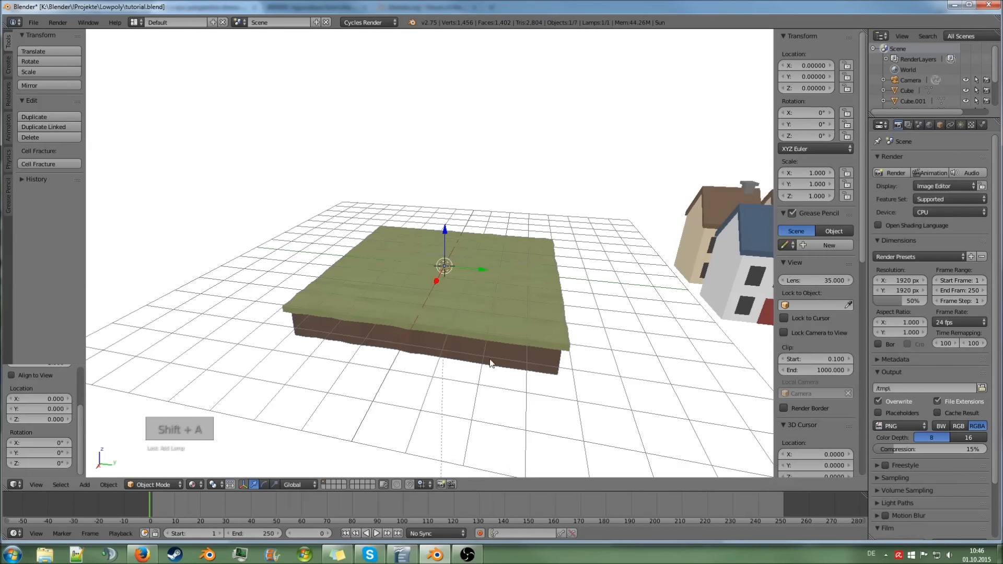
Move the Sun lamp above and beside the ground block, to about Y -5.3 and Z 6.4, and test-render the camera view
{"action": "left_click_drag", "start_coordinate": [444, 230], "coordinate": [295, 57]}
{"action": "middle_click_drag", "start_coordinate": [299, 163], "coordinate": [336, 164]}
{"action": "key", "text": "KP_0"}
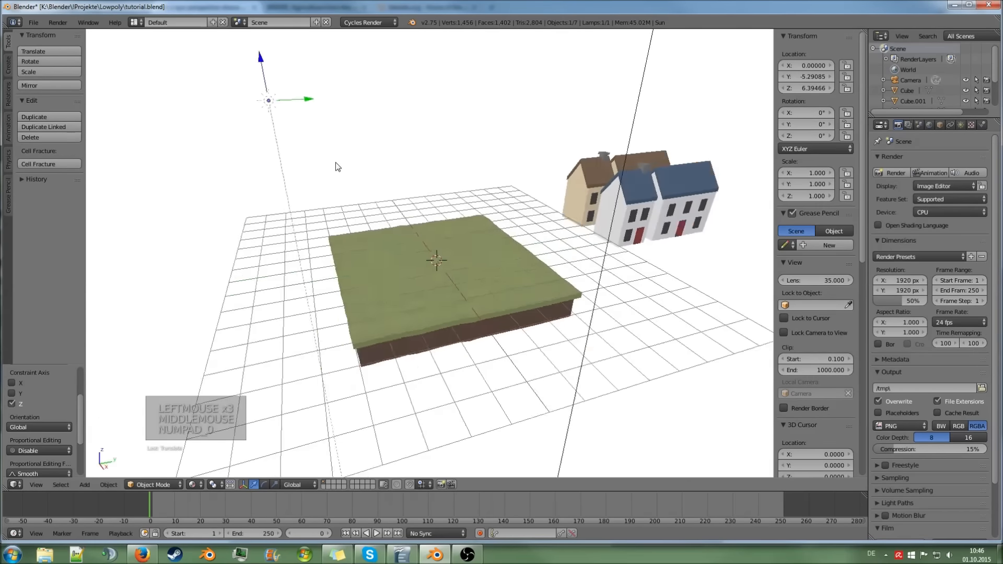
{"action": "key", "text": "F12"}
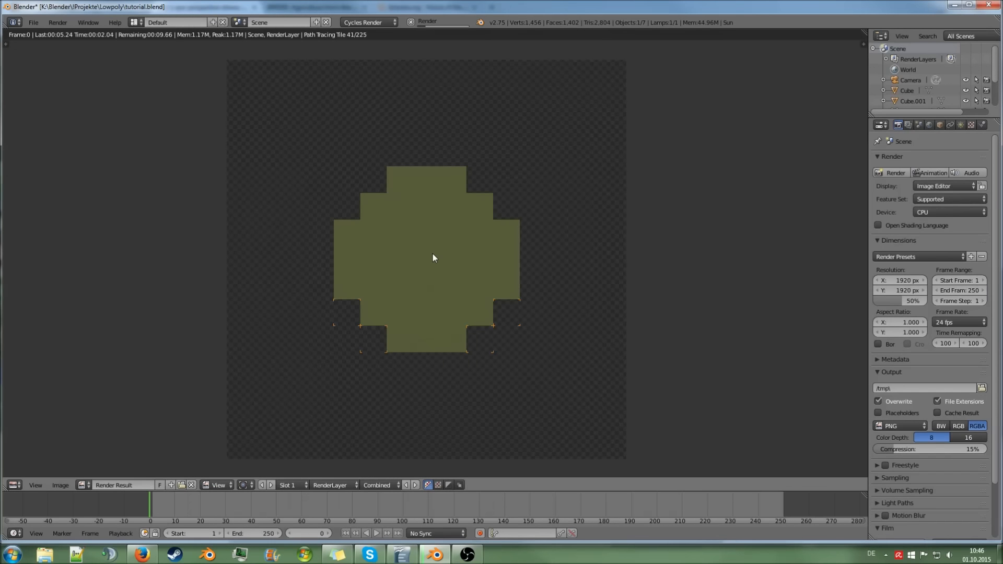
{"action": "key", "text": "Escape"}
Rotate the Sun lamp about 35° around the X axis so it points at the ground block
{"action": "middle_click_drag", "start_coordinate": [443, 251], "coordinate": [396, 210]}
{"action": "scroll", "coordinate": [395, 210], "scroll_direction": "up", "scroll_amount": 1}
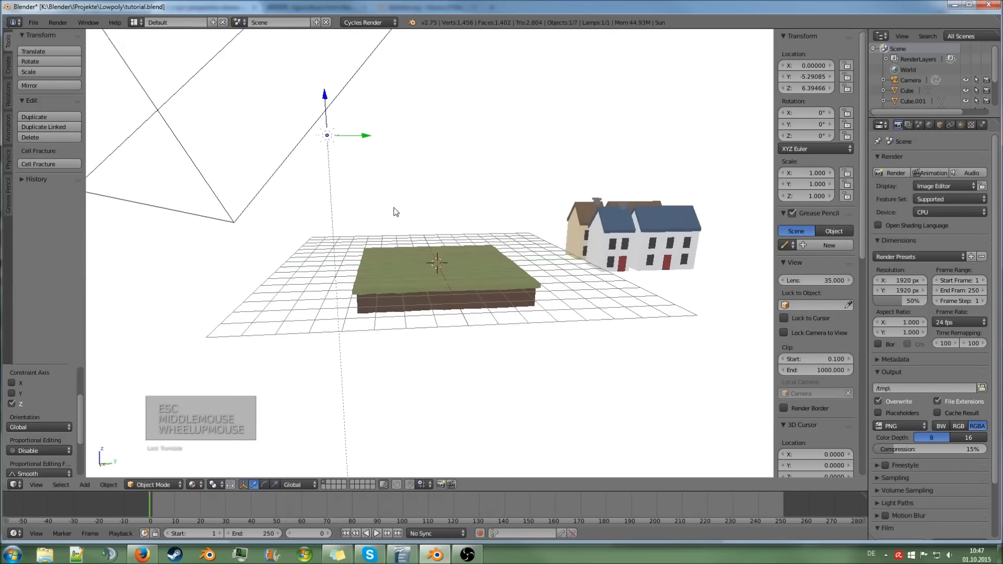
{"action": "key", "text": "r"}
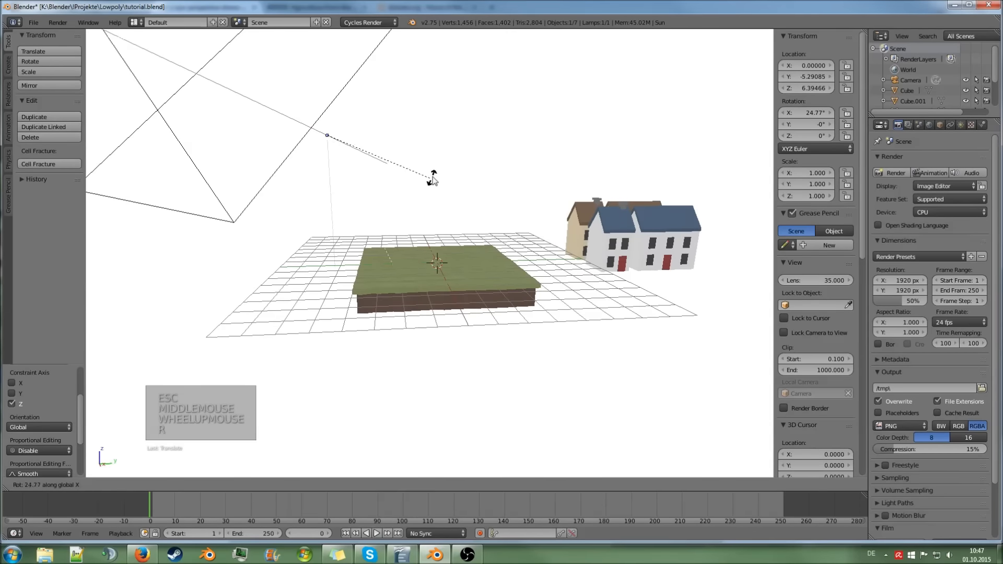
{"action": "left_click", "coordinate": [440, 159]}
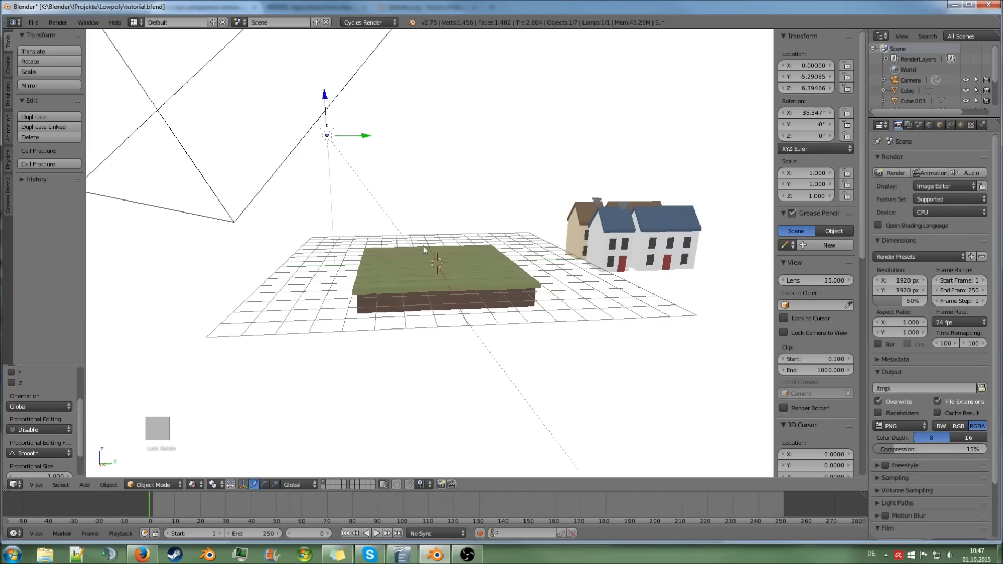
Render the scene from the camera and examine the shading on the block's top and sides
{"action": "mouse_move", "coordinate": [565, 370]}
{"action": "middle_mouse_down"}
{"action": "mouse_move", "coordinate": [522, 410]}
{"action": "mouse_move", "coordinate": [455, 417]}
{"action": "mouse_move", "coordinate": [501, 369]}
{"action": "mouse_move", "coordinate": [567, 358]}
{"action": "middle_mouse_up"}
{"action": "key", "text": "KP_0"}
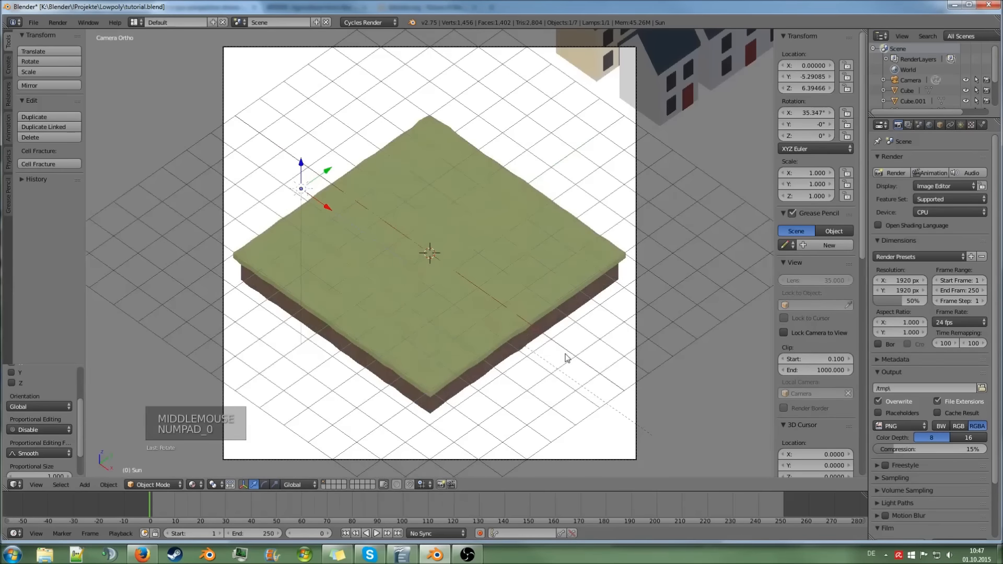
{"action": "key", "text": "F12"}
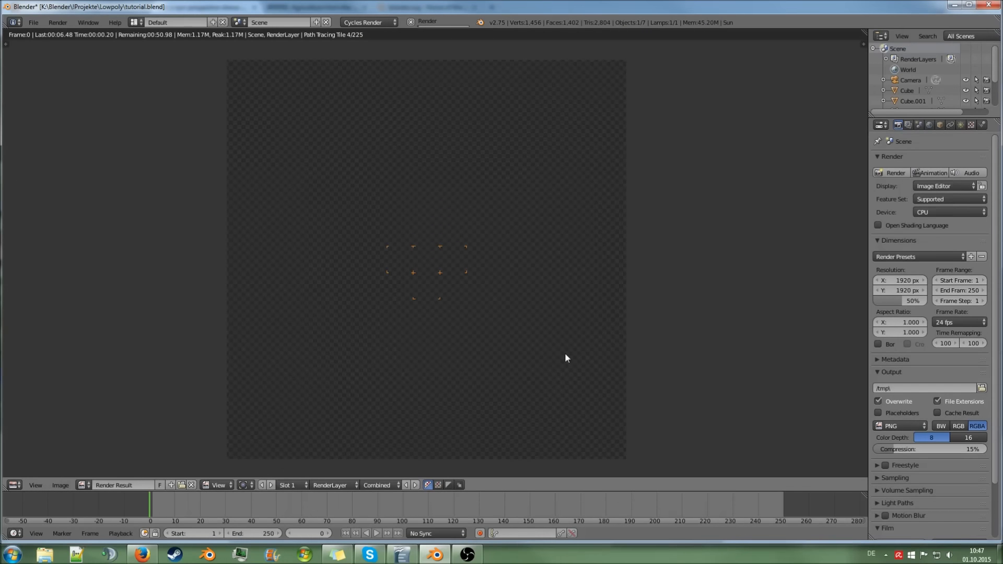
{"action": "scroll", "coordinate": [523, 324], "scroll_direction": "up", "scroll_amount": 3}
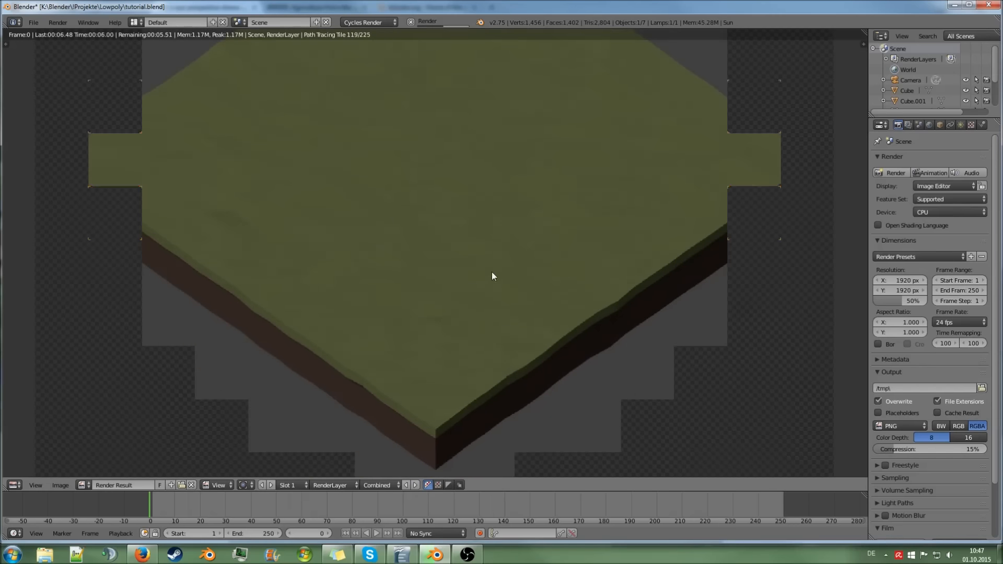
{"action": "scroll", "coordinate": [472, 338], "scroll_direction": "down", "scroll_amount": 2}
{"action": "scroll", "coordinate": [474, 337], "scroll_direction": "down", "scroll_amount": 1}
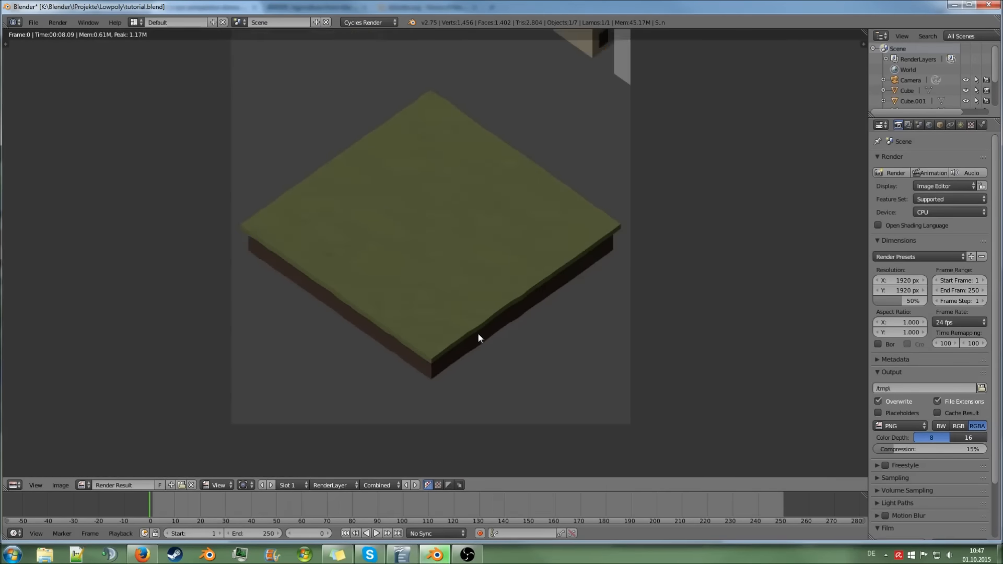
{"action": "middle_click_drag", "start_coordinate": [475, 337], "coordinate": [479, 370]}
{"action": "key", "text": "Escape"}
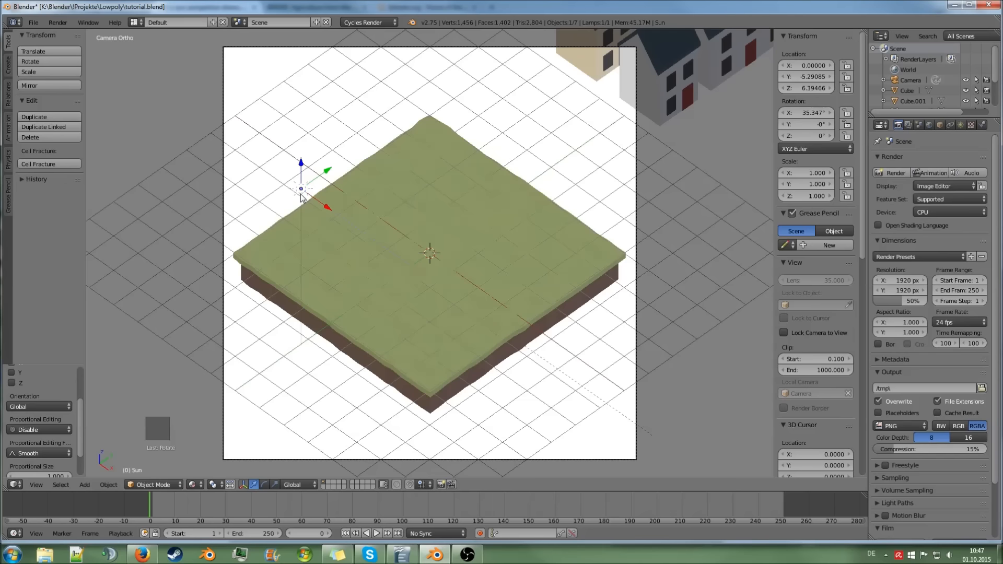
Set the Sun lamp's strength to 3 and its colour to a slightly warm white, R 1.000, G 0.952, B 0.823
{"action": "left_click", "coordinate": [962, 124]}
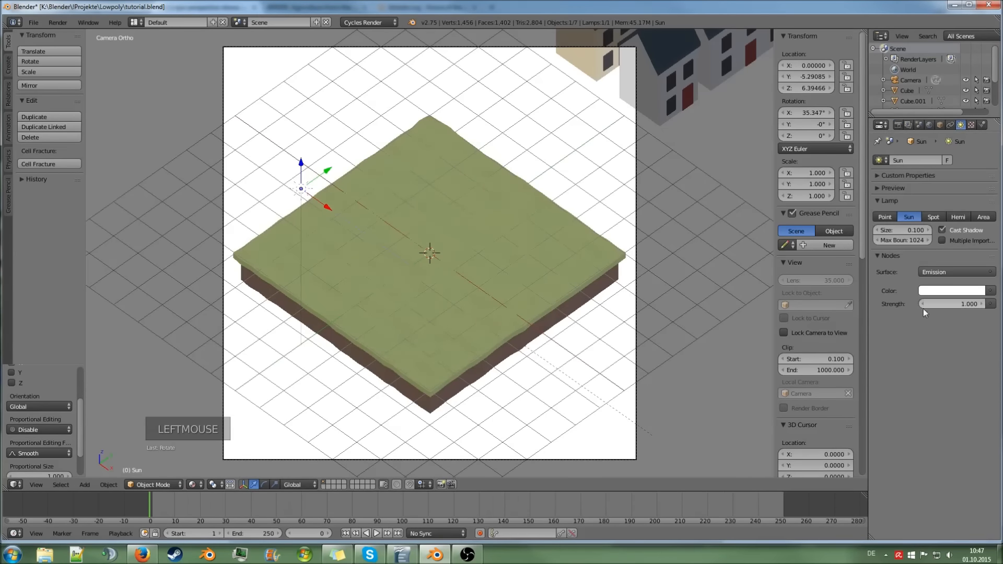
{"action": "double_click", "coordinate": [948, 304]}
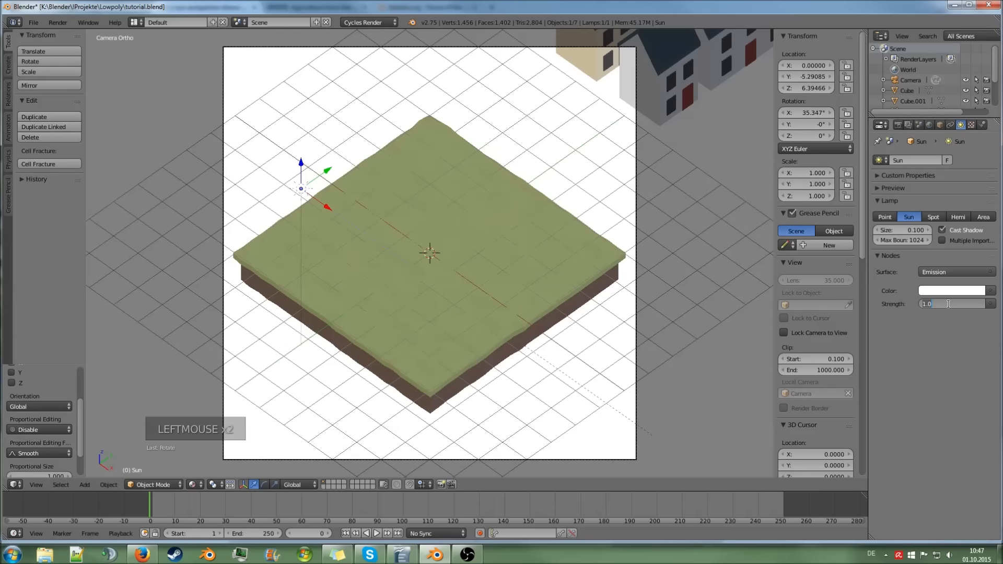
{"action": "type", "text": "3"}
{"action": "key", "text": "Return"}
{"action": "left_click", "coordinate": [956, 291]}
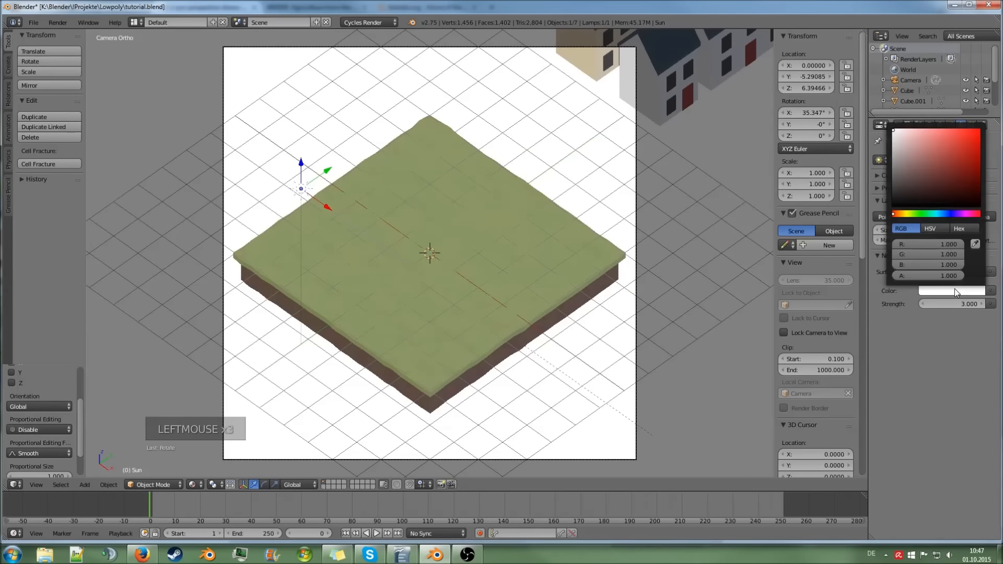
{"action": "left_click", "coordinate": [903, 214]}
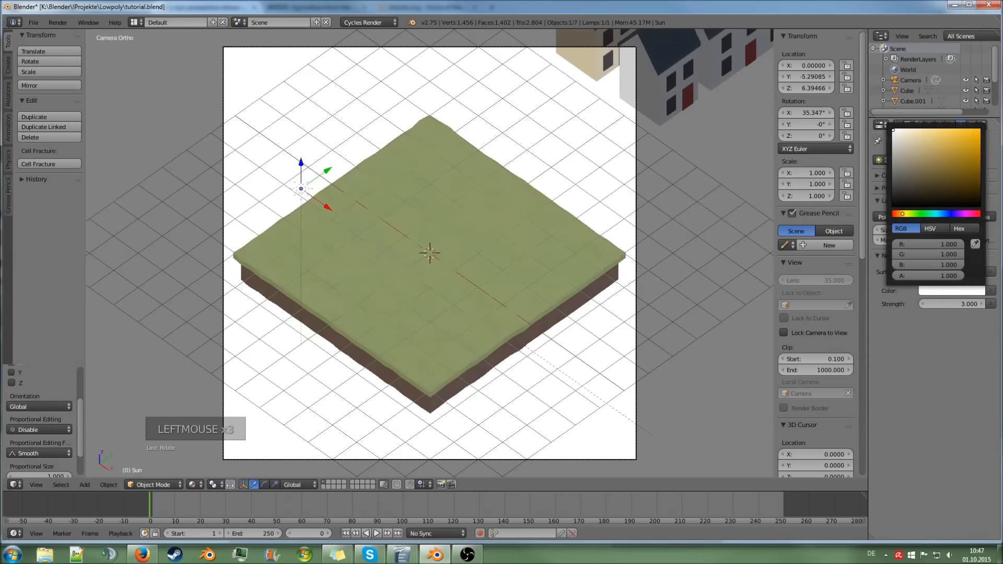
{"action": "left_click", "coordinate": [901, 130]}
{"action": "left_click", "coordinate": [899, 130]}
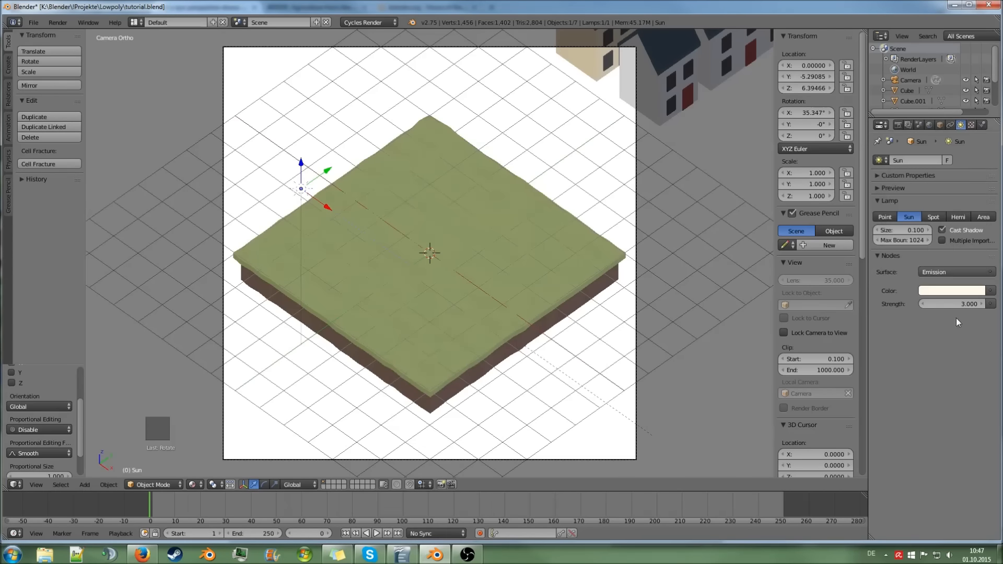
Try a saturated orange Sun colour, R 1.000, G 0.509, B 0.000, and render the scene with it
{"action": "left_click", "coordinate": [955, 290]}
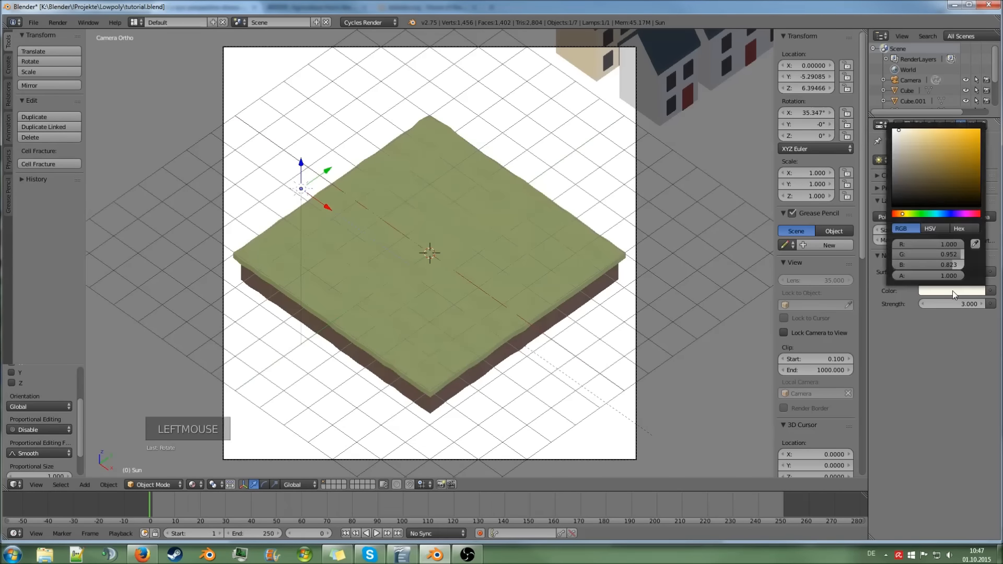
{"action": "left_click_drag", "start_coordinate": [900, 133], "coordinate": [978, 132]}
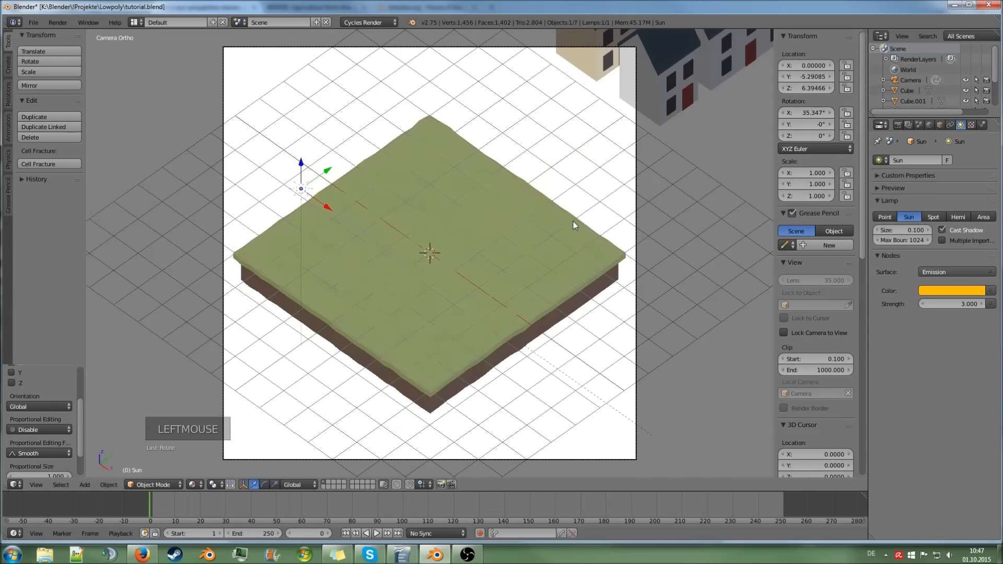
{"action": "key", "text": "F12"}
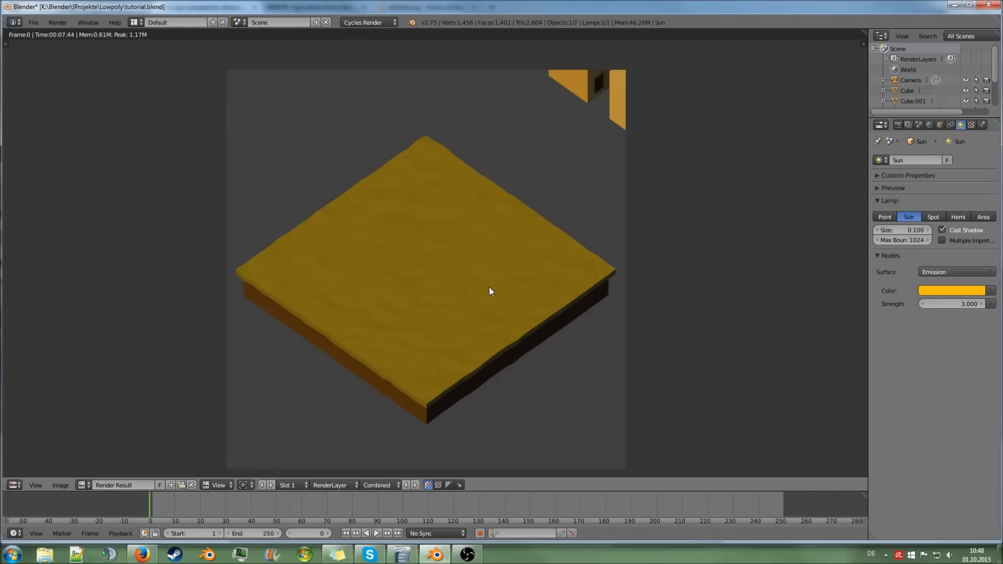
Set the Sun colour to a pale cream, about R 0.985, G 0.915, B 0.731, and render the scene again
{"action": "left_click", "coordinate": [941, 290]}
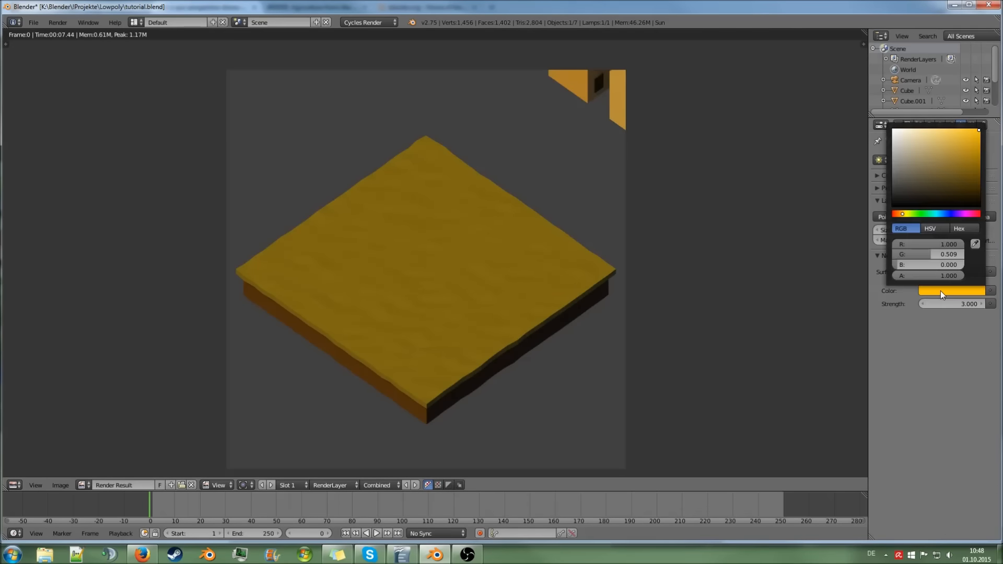
{"action": "left_click", "coordinate": [914, 132]}
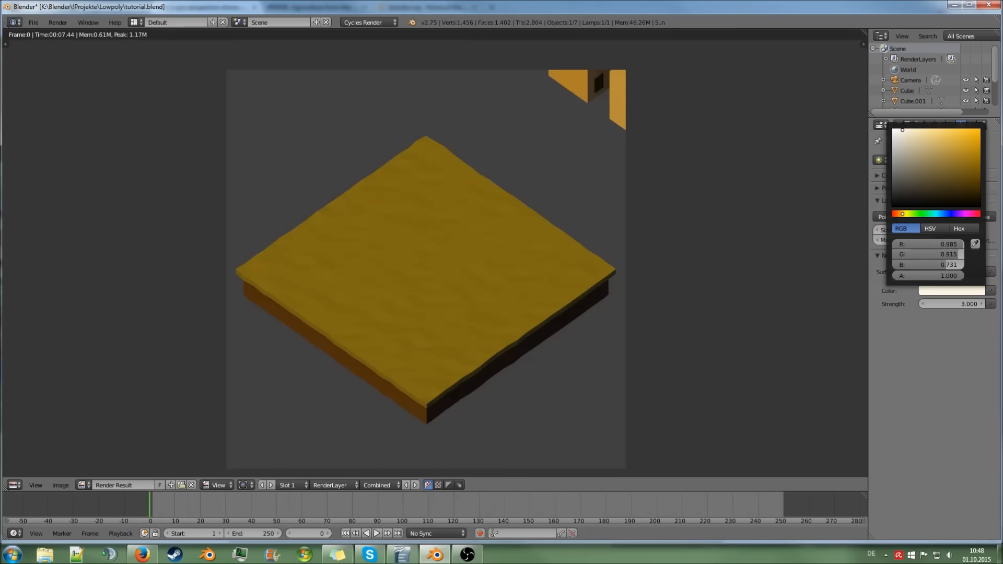
{"action": "key", "text": "F12"}
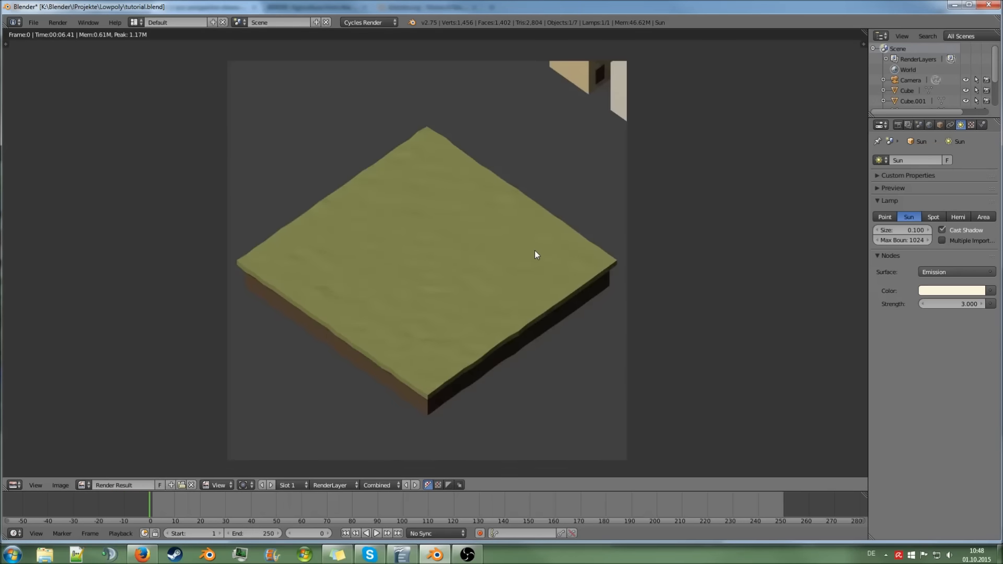
{"action": "key", "text": "Escape"}
Select the ground block in the 3D View and briefly check its mesh in Edit Mode
{"action": "middle_click_drag", "start_coordinate": [534, 253], "coordinate": [468, 296]}
{"action": "scroll", "coordinate": [473, 266], "scroll_direction": "up", "scroll_amount": 2}
{"action": "scroll", "coordinate": [473, 263], "scroll_direction": "up", "scroll_amount": 2}
{"action": "right_click", "coordinate": [472, 265]}
{"action": "scroll", "coordinate": [471, 317], "scroll_direction": "up", "scroll_amount": 2}
{"action": "key", "text": "Tab"}
{"action": "key", "text": "Tab"}
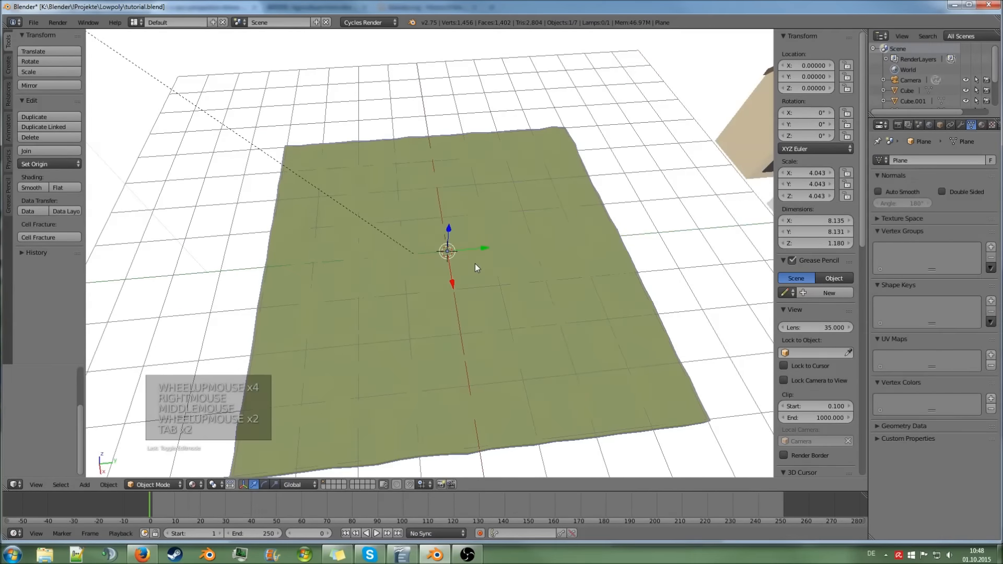
Open the ground block in Edit Mode from the top view and deselect all of its faces
{"action": "scroll", "coordinate": [475, 265], "scroll_direction": "down", "scroll_amount": 7}
{"action": "middle_click_drag", "start_coordinate": [475, 264], "coordinate": [488, 219]}
{"action": "key", "text": "KP_7"}
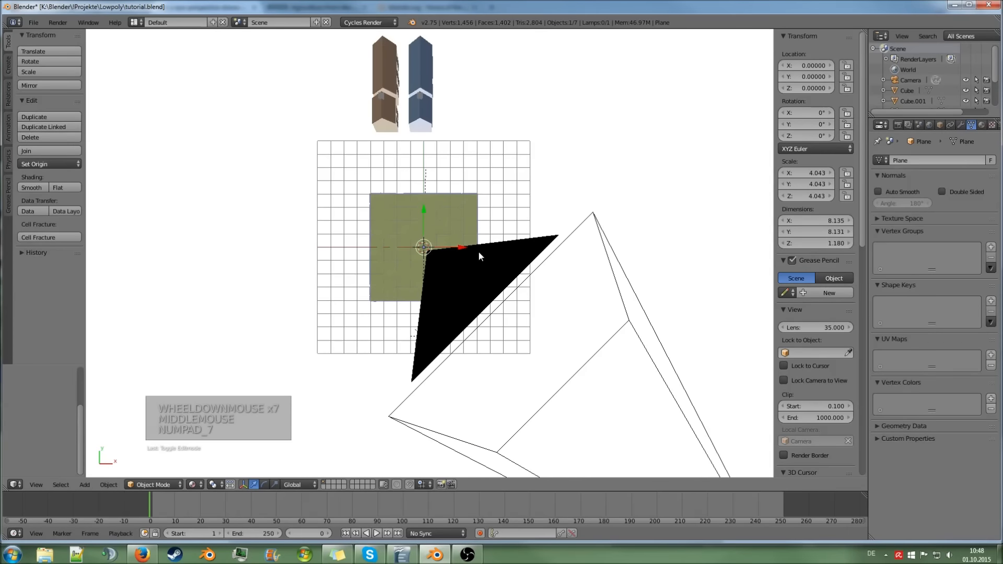
{"action": "scroll", "coordinate": [478, 250], "scroll_direction": "up", "scroll_amount": 6}
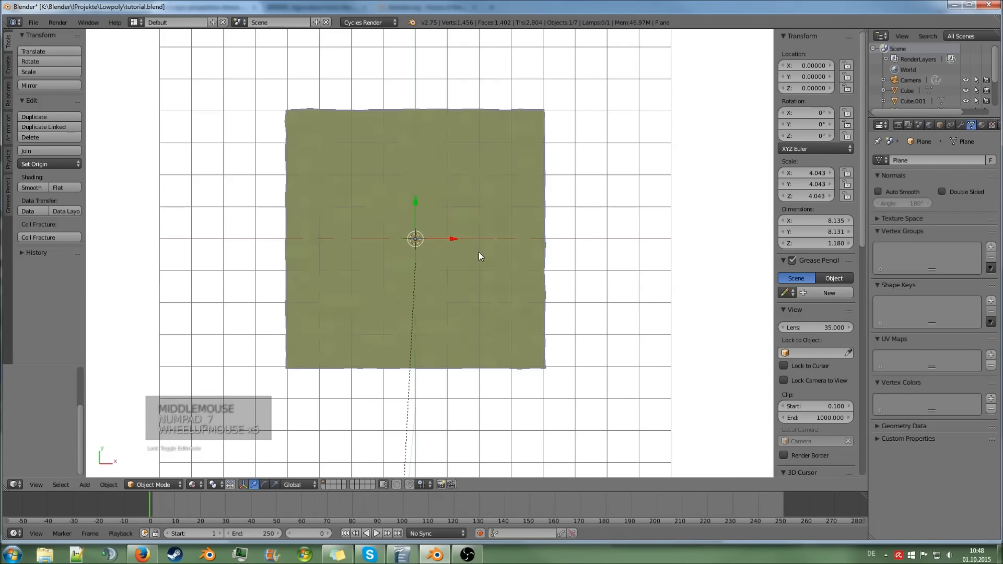
{"action": "scroll", "coordinate": [479, 253], "scroll_direction": "up", "scroll_amount": 1}
{"action": "scroll", "coordinate": [479, 253], "scroll_direction": "down", "scroll_amount": 1}
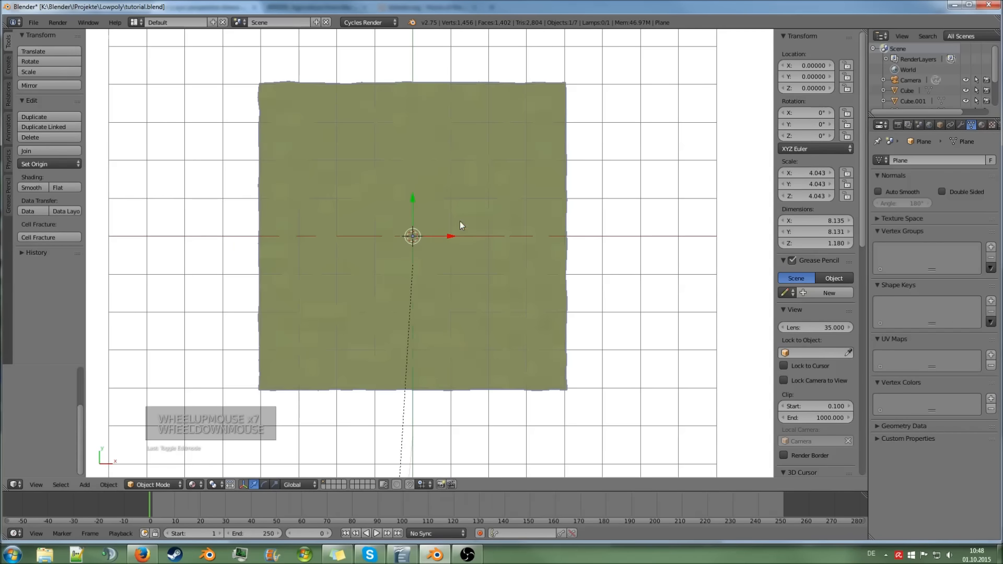
{"action": "key", "text": "Tab"}
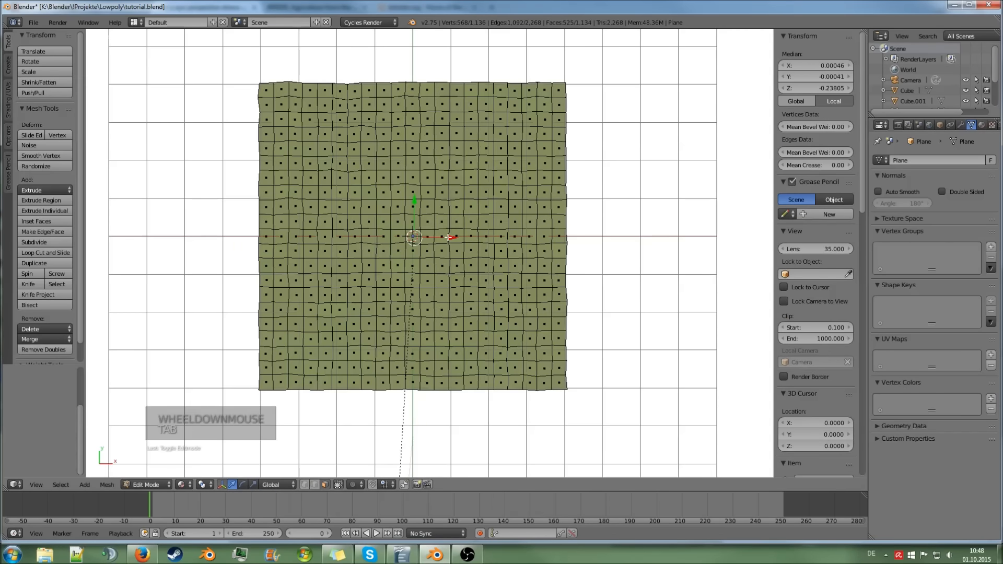
{"action": "scroll", "coordinate": [487, 249], "scroll_direction": "up", "scroll_amount": 1}
{"action": "key", "text": "a"}
{"action": "key", "text": "a"}
{"action": "key", "text": "a"}
{"action": "key", "text": "a"}
{"action": "key", "text": "a"}
{"action": "key", "text": "a"}
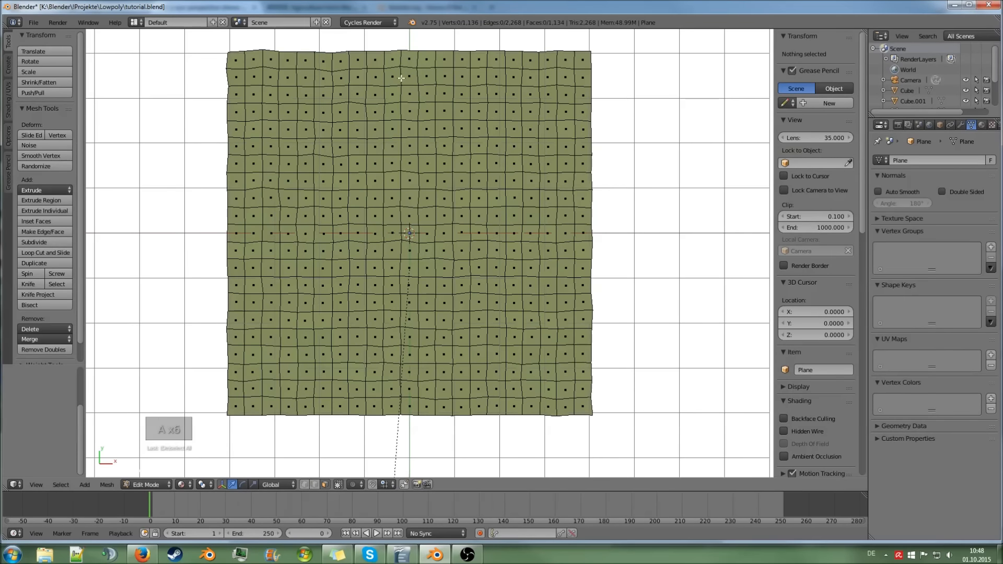
{"action": "key", "text": "c"}
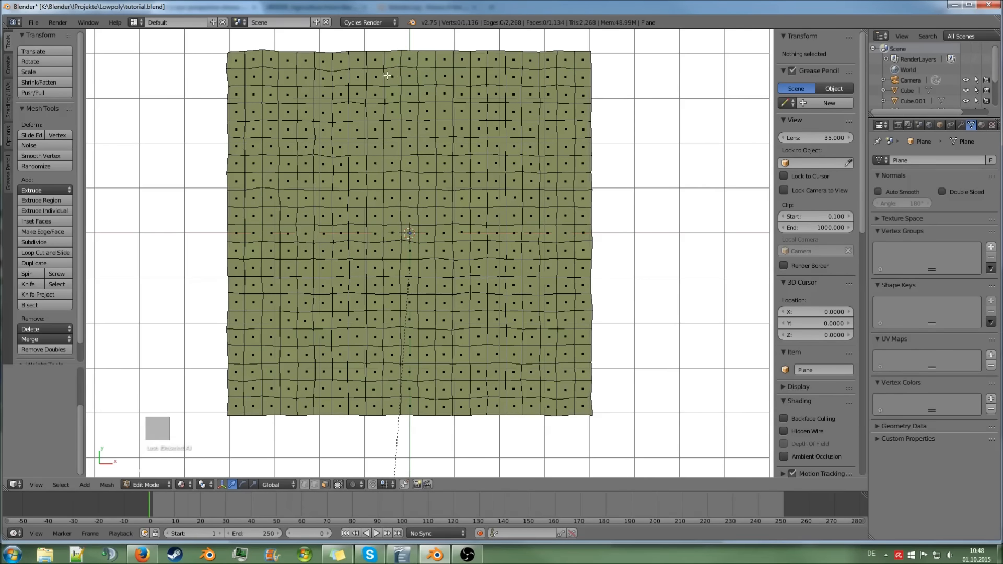
{"action": "right_click", "coordinate": [376, 64]}
{"action": "key", "text": "c"}
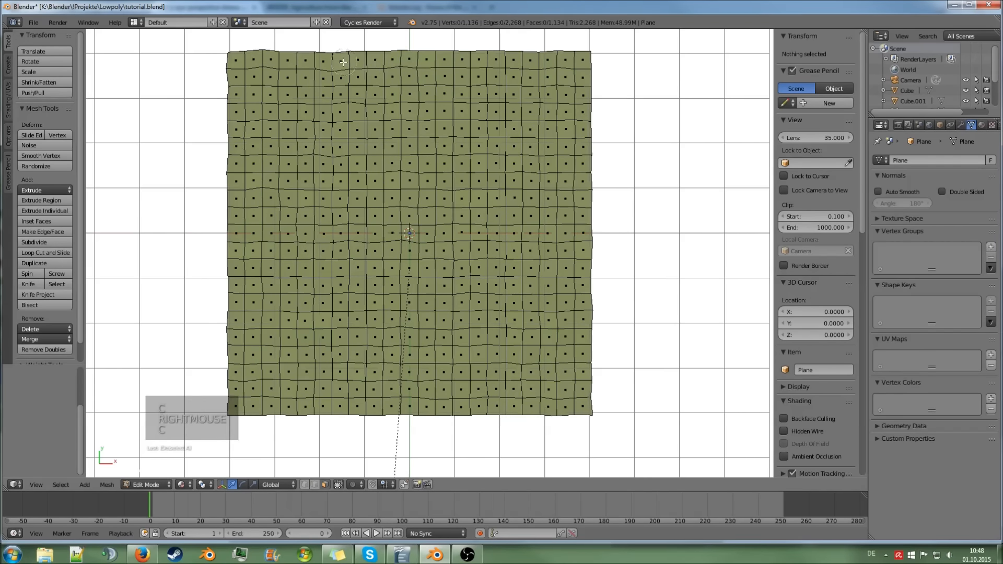
{"action": "mouse_move", "coordinate": [347, 74]}
{"action": "left_mouse_down"}
{"action": "mouse_move", "coordinate": [297, 112]}
{"action": "mouse_move", "coordinate": [392, 280]}
{"action": "mouse_move", "coordinate": [502, 328]}
{"action": "mouse_move", "coordinate": [528, 172]}
{"action": "mouse_move", "coordinate": [493, 101]}
{"action": "mouse_move", "coordinate": [536, 274]}
{"action": "mouse_move", "coordinate": [398, 379]}
{"action": "mouse_move", "coordinate": [261, 308]}
{"action": "mouse_move", "coordinate": [287, 130]}
{"action": "mouse_move", "coordinate": [301, 122]}
{"action": "left_mouse_up"}
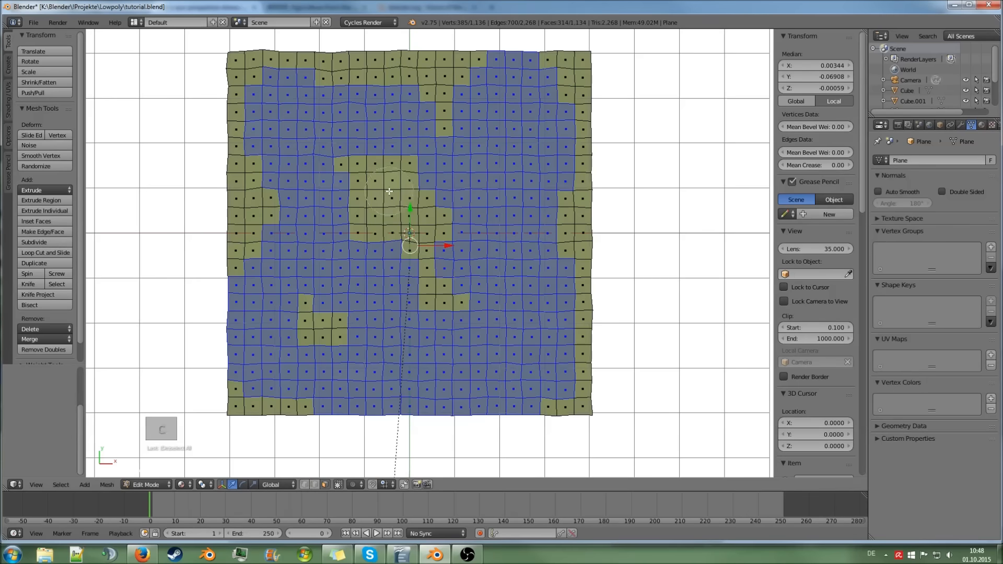
{"action": "right_click", "coordinate": [438, 194]}
{"action": "key", "text": "a"}
Circle-select a narrow winding strip of top faces running from one edge of the grass to the opposite edge
{"action": "key", "text": "c"}
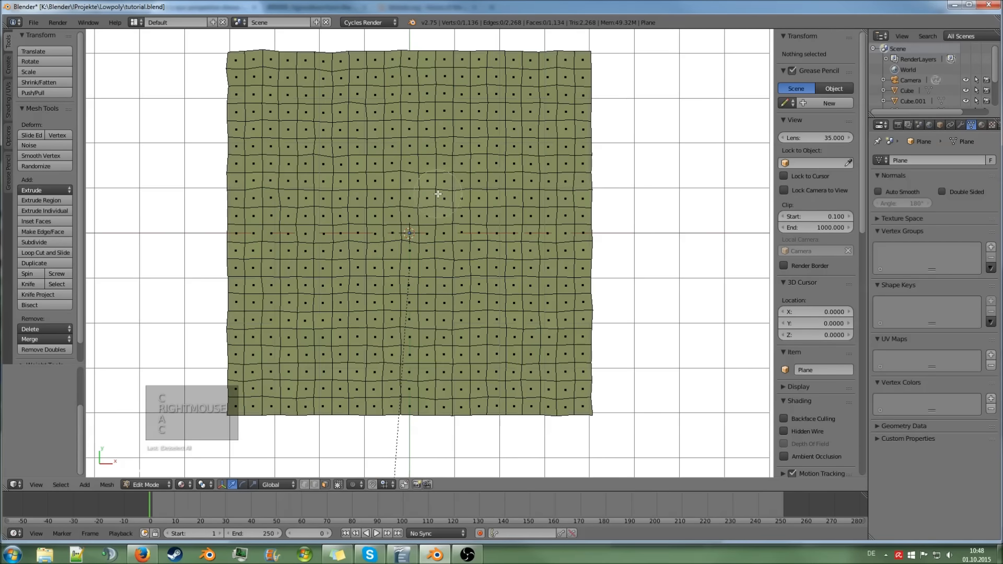
{"action": "mouse_move", "coordinate": [375, 66]}
{"action": "left_mouse_down"}
{"action": "mouse_move", "coordinate": [376, 223]}
{"action": "mouse_move", "coordinate": [390, 230]}
{"action": "mouse_move", "coordinate": [391, 283]}
{"action": "mouse_move", "coordinate": [407, 287]}
{"action": "mouse_move", "coordinate": [411, 340]}
{"action": "mouse_move", "coordinate": [427, 372]}
{"action": "mouse_move", "coordinate": [444, 374]}
{"action": "mouse_move", "coordinate": [462, 405]}
{"action": "mouse_move", "coordinate": [482, 407]}
{"action": "left_mouse_up"}
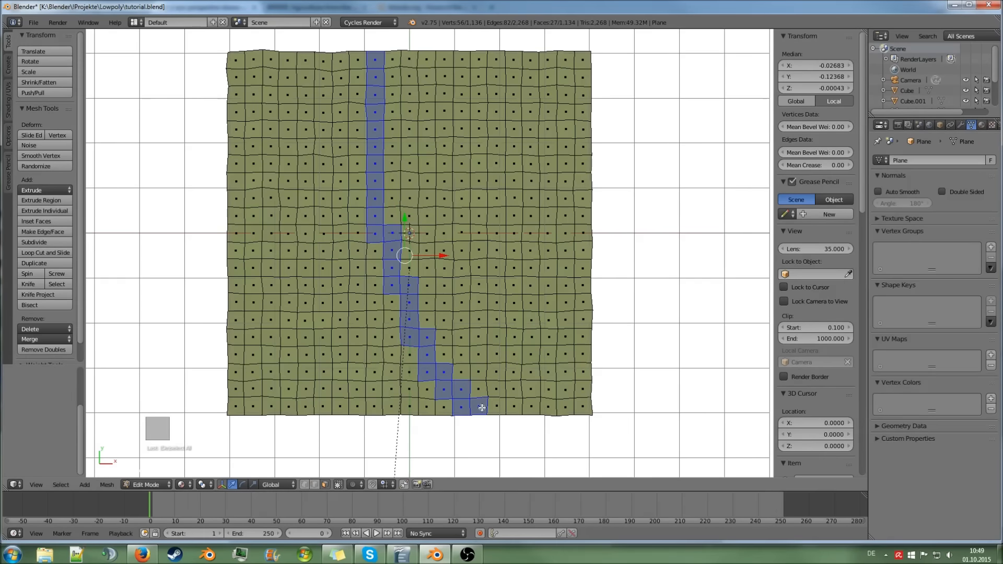
Add the outer and underside grass rim faces at both ends of the strip to the selection
{"action": "middle_click_drag", "start_coordinate": [487, 369], "coordinate": [476, 275]}
{"action": "scroll", "coordinate": [472, 272], "scroll_direction": "up", "scroll_amount": 2}
{"action": "right_click", "coordinate": [371, 413], "text": "shift"}
{"action": "right_click", "coordinate": [337, 405], "text": "shift"}
{"action": "middle_click_drag", "start_coordinate": [341, 395], "coordinate": [344, 374]}
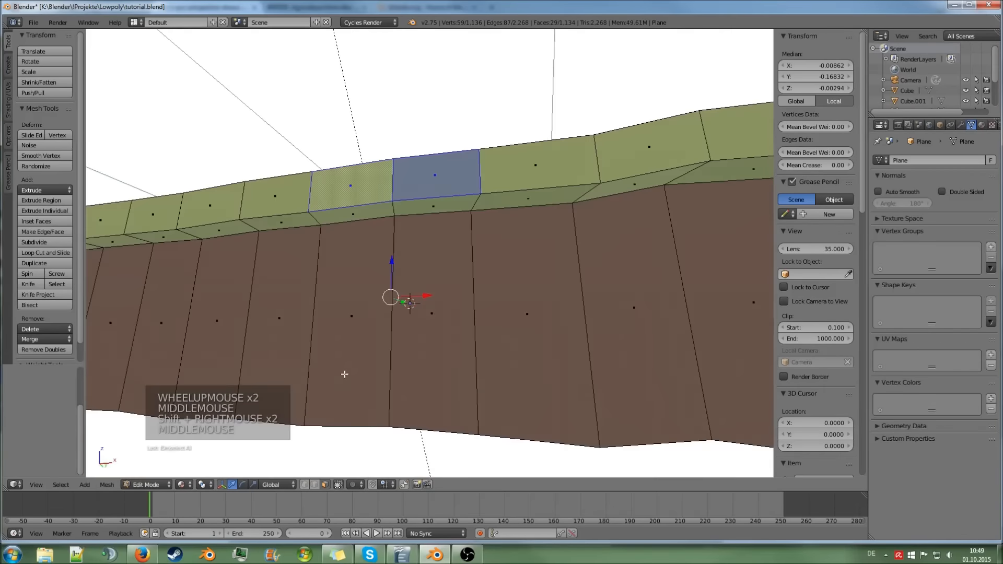
{"action": "right_click", "coordinate": [384, 224], "text": "shift"}
{"action": "right_click", "coordinate": [418, 214], "text": "shift"}
{"action": "middle_click_drag", "start_coordinate": [418, 215], "coordinate": [449, 253]}
{"action": "scroll", "coordinate": [454, 264], "scroll_direction": "down", "scroll_amount": 1}
{"action": "right_click", "coordinate": [421, 205], "text": "shift"}
{"action": "right_click", "coordinate": [412, 218], "text": "shift"}
{"action": "middle_click_drag", "start_coordinate": [412, 218], "coordinate": [462, 295]}
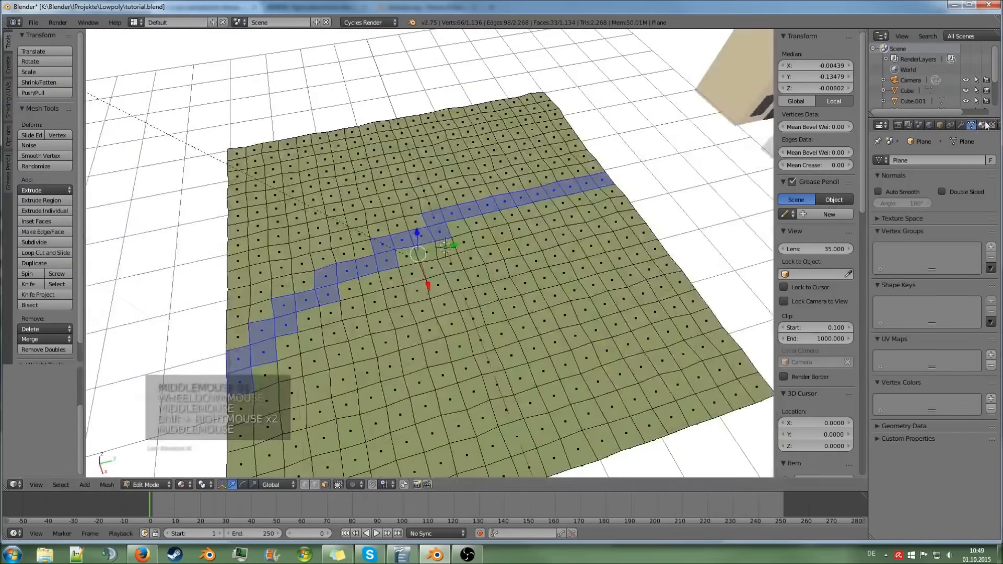
Add a new material slot to the ground block and create a material named street in it
{"action": "left_click", "coordinate": [982, 124]}
{"action": "left_click", "coordinate": [991, 159]}
{"action": "left_click", "coordinate": [920, 232]}
{"action": "left_click", "coordinate": [912, 230]}
{"action": "type", "text": "street"}
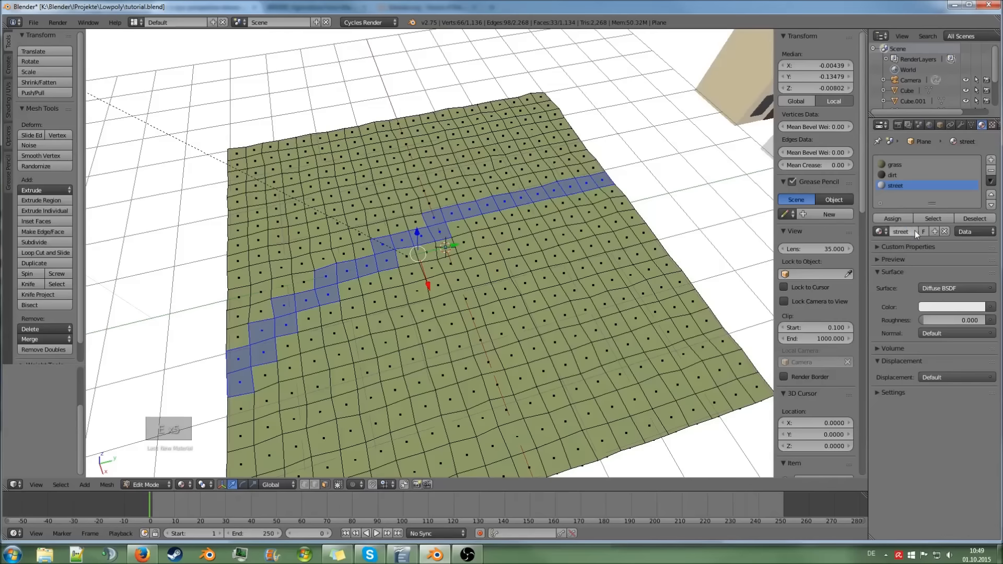
Assign the street material to the selected strip of faces and give it a dark grey diffuse colour
{"action": "left_click", "coordinate": [939, 308]}
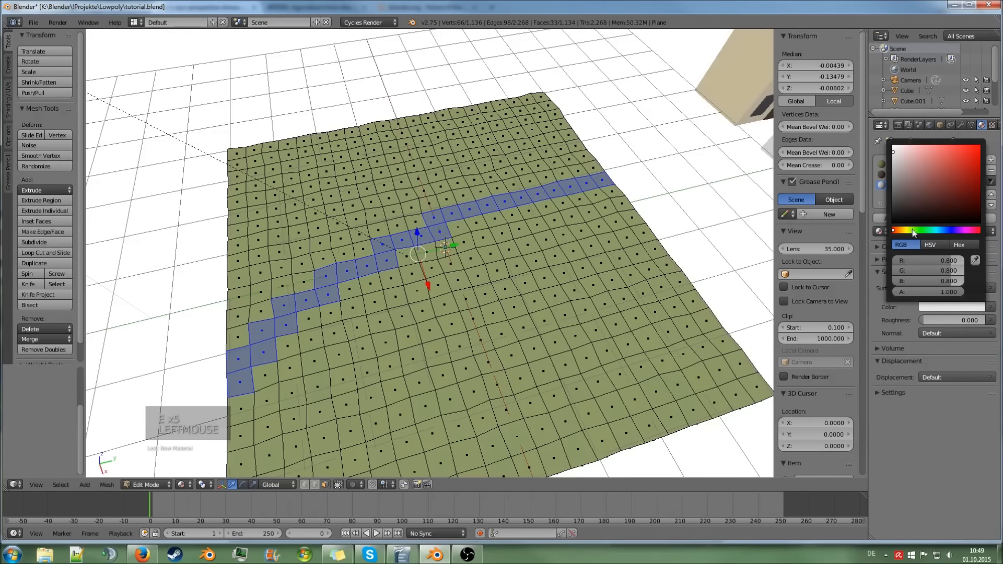
{"action": "left_click_drag", "start_coordinate": [893, 172], "coordinate": [893, 182]}
{"action": "left_click", "coordinate": [892, 218]}
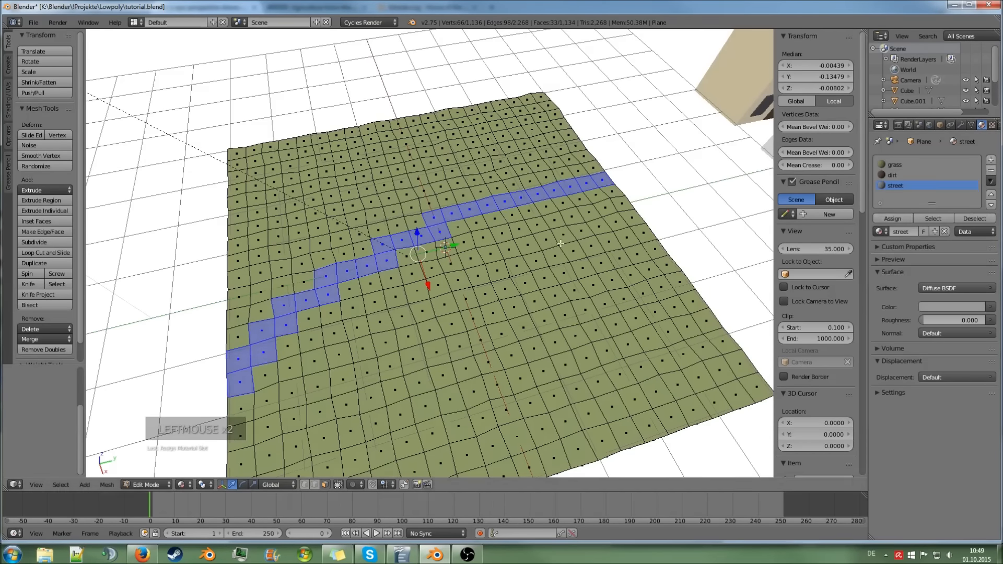
{"action": "key", "text": "Tab"}
{"action": "left_click", "coordinate": [927, 294]}
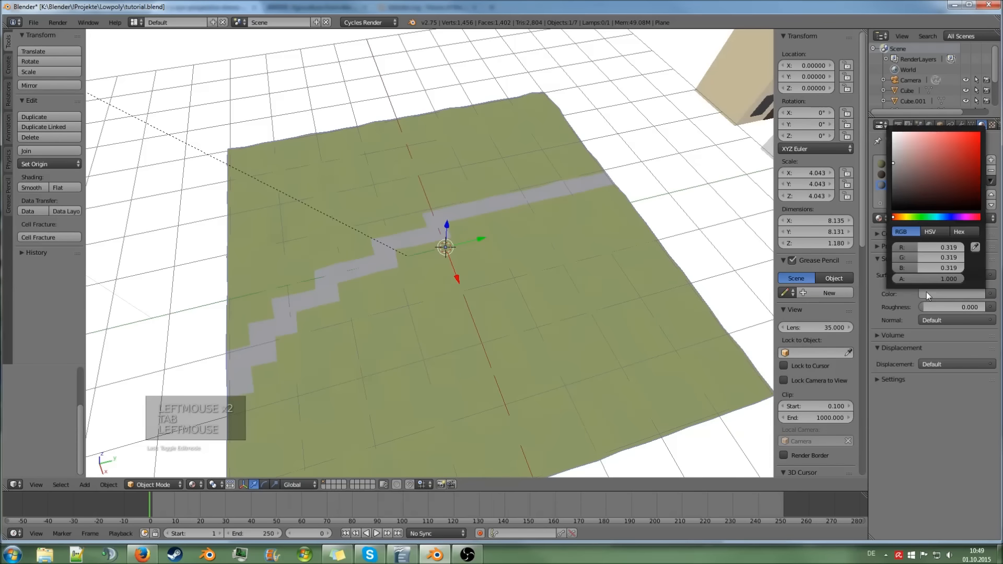
{"action": "mouse_move", "coordinate": [884, 157]}
{"action": "left_mouse_down"}
{"action": "mouse_move", "coordinate": [893, 190]}
{"action": "mouse_move", "coordinate": [892, 177]}
{"action": "left_mouse_up"}
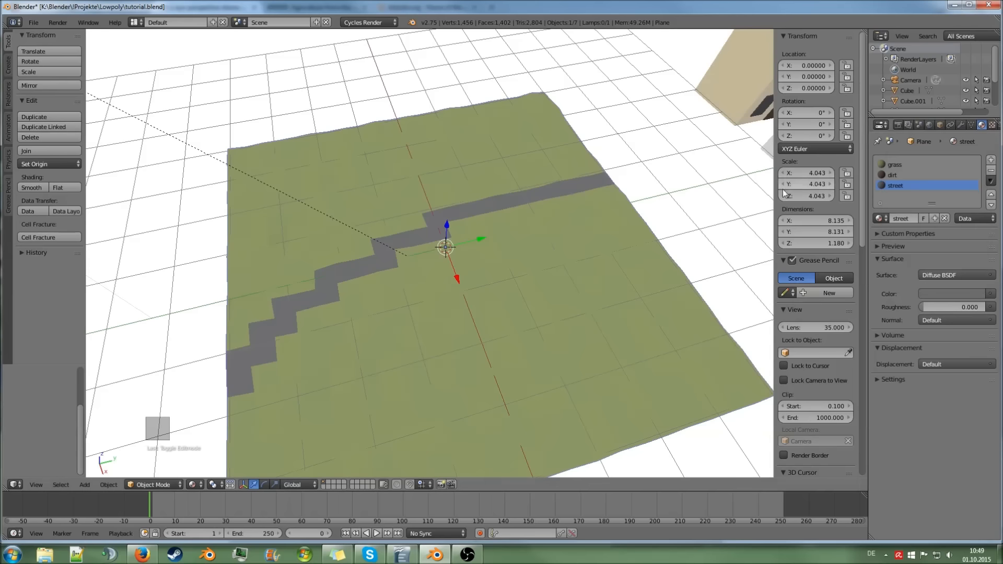
Change the grass material's diffuse colour to a brighter yellow-green with RGB 0.356, 0.411, 0.097
{"action": "left_click", "coordinate": [900, 164]}
{"action": "left_click", "coordinate": [929, 294]}
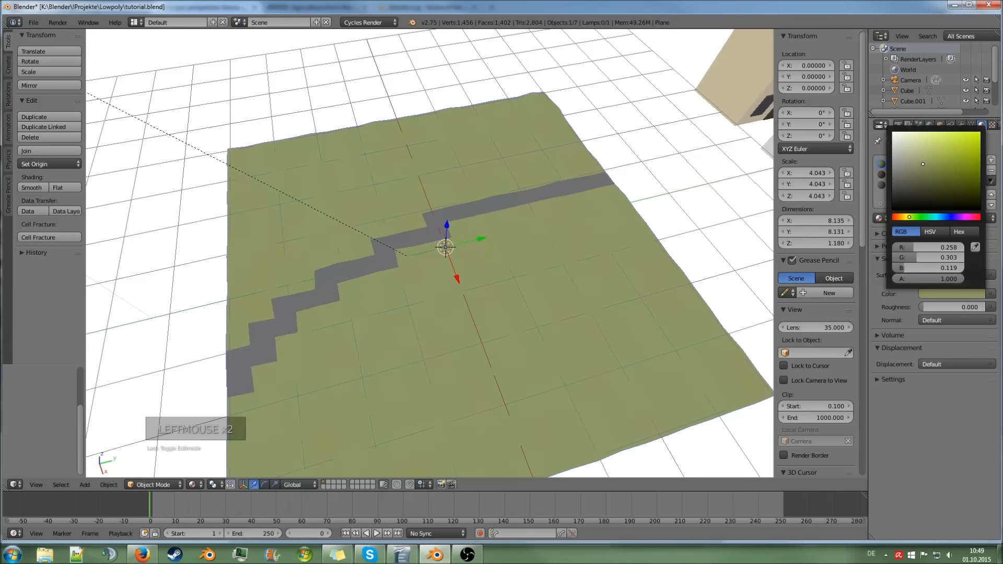
{"action": "mouse_move", "coordinate": [927, 161]}
{"action": "left_mouse_down"}
{"action": "mouse_move", "coordinate": [924, 170]}
{"action": "mouse_move", "coordinate": [922, 146]}
{"action": "mouse_move", "coordinate": [927, 153]}
{"action": "left_mouse_up"}
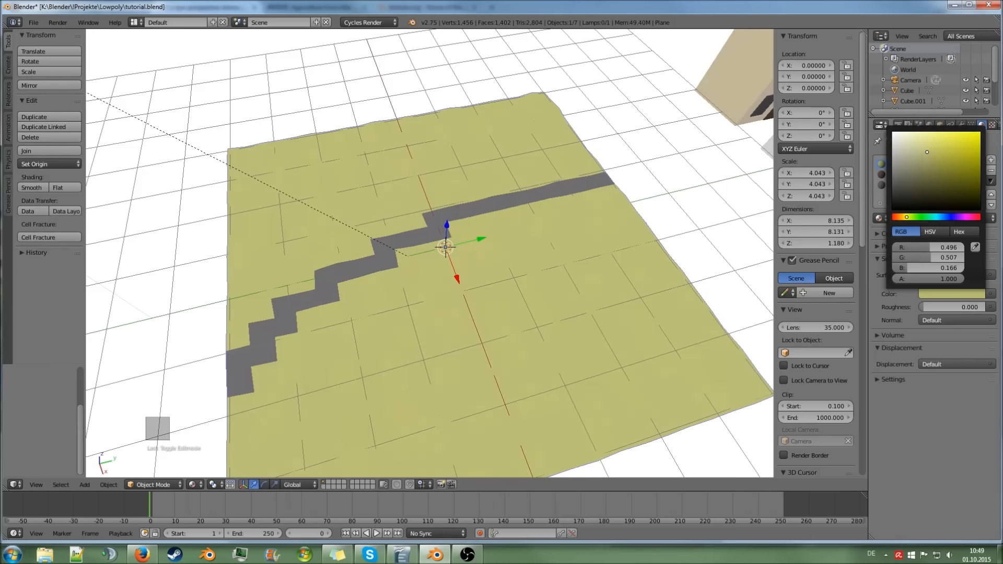
{"action": "left_click_drag", "start_coordinate": [908, 217], "coordinate": [904, 217]}
{"action": "left_click_drag", "start_coordinate": [932, 150], "coordinate": [920, 154]}
{"action": "mouse_move", "coordinate": [924, 153]}
{"action": "left_mouse_down"}
{"action": "mouse_move", "coordinate": [942, 168]}
{"action": "mouse_move", "coordinate": [934, 159]}
{"action": "left_mouse_up"}
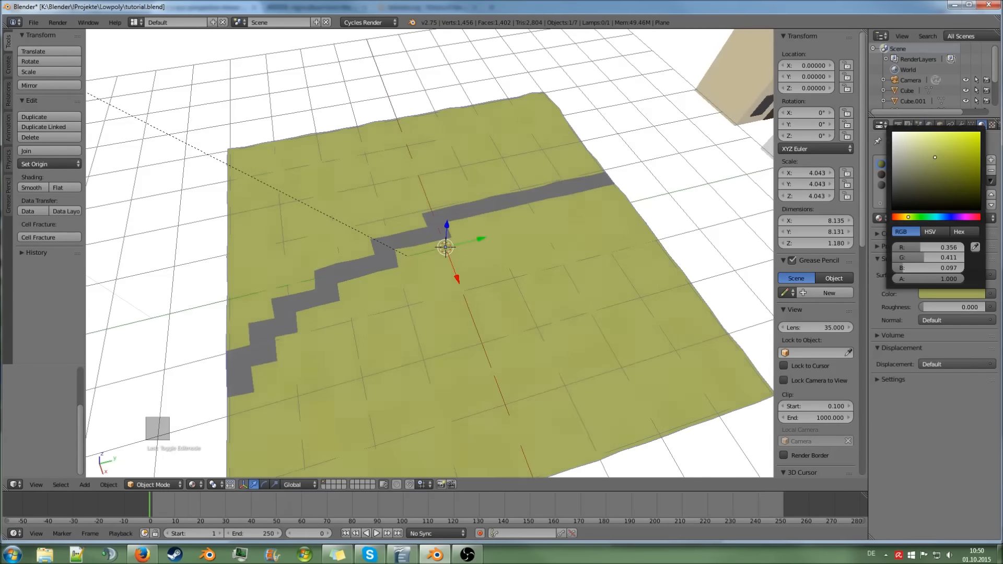
Render the ground block from the camera to check the grass and street colours, and close the render
{"action": "middle_click_drag", "start_coordinate": [565, 303], "coordinate": [541, 290]}
{"action": "scroll", "coordinate": [624, 246], "scroll_direction": "down", "scroll_amount": 2}
{"action": "scroll", "coordinate": [570, 298], "scroll_direction": "up", "scroll_amount": 3}
{"action": "key", "text": "KP_0"}
{"action": "key", "text": "F12"}
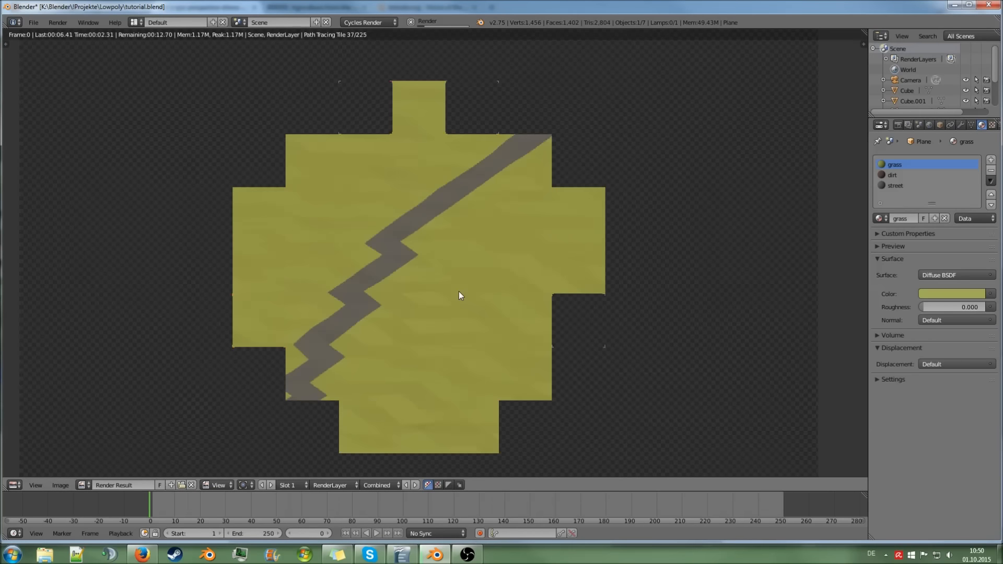
{"action": "scroll", "coordinate": [460, 292], "scroll_direction": "up", "scroll_amount": 2}
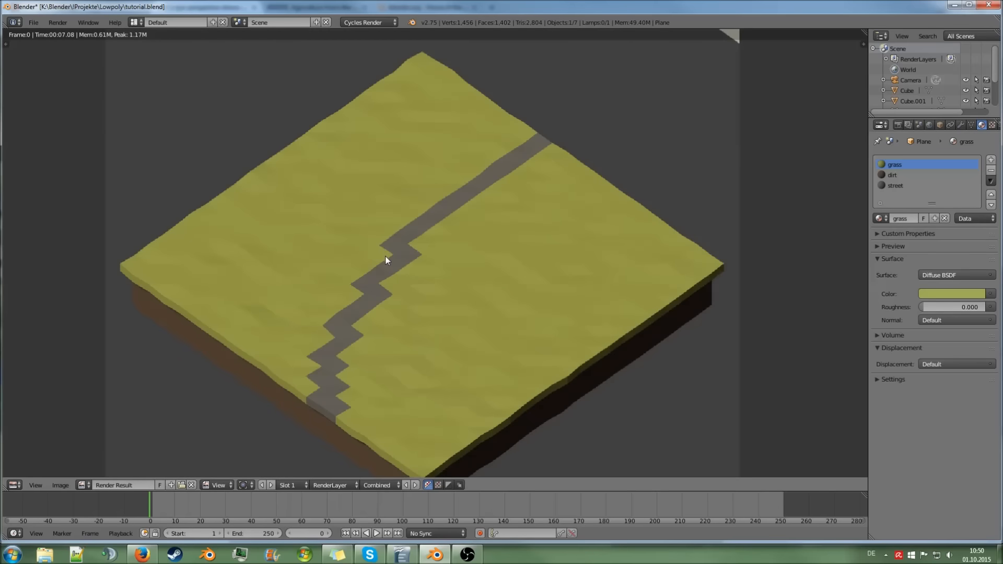
{"action": "key", "text": "Escape"}
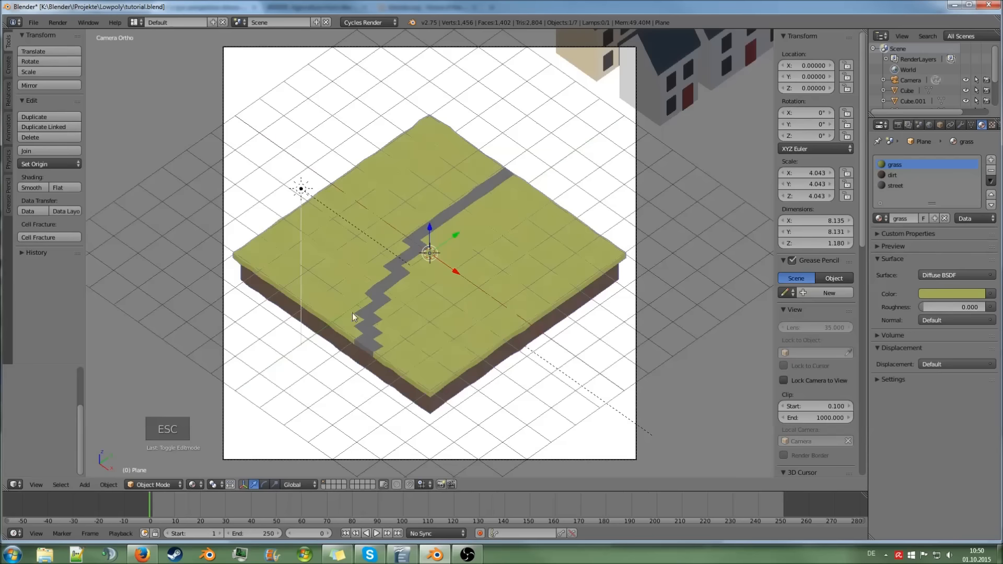
Open the ground block in Edit Mode from the top view, with nothing selected and vertex selection active
{"action": "key", "text": "KP_7"}
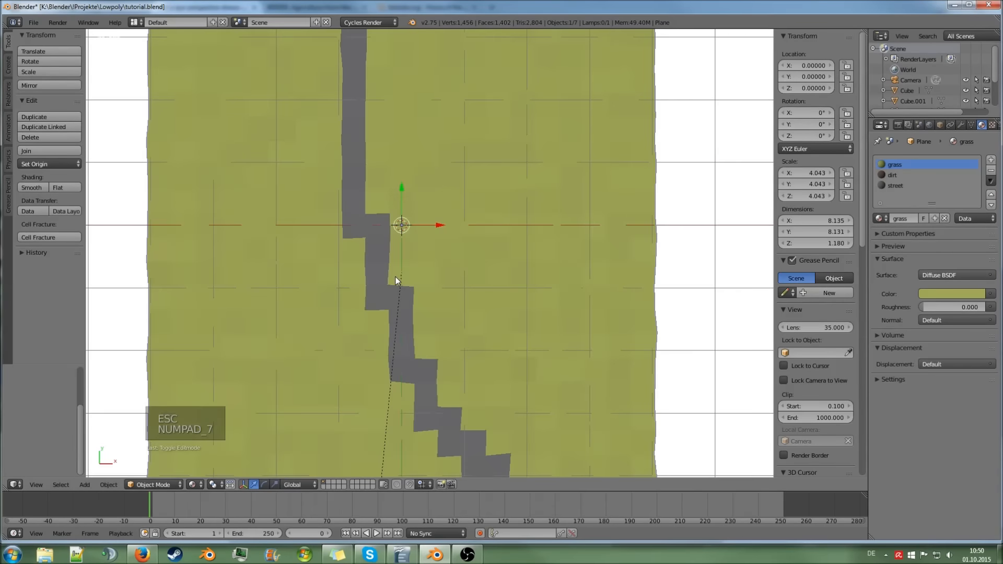
{"action": "scroll", "coordinate": [397, 281], "scroll_direction": "down", "scroll_amount": 2}
{"action": "scroll", "coordinate": [405, 283], "scroll_direction": "up", "scroll_amount": 1}
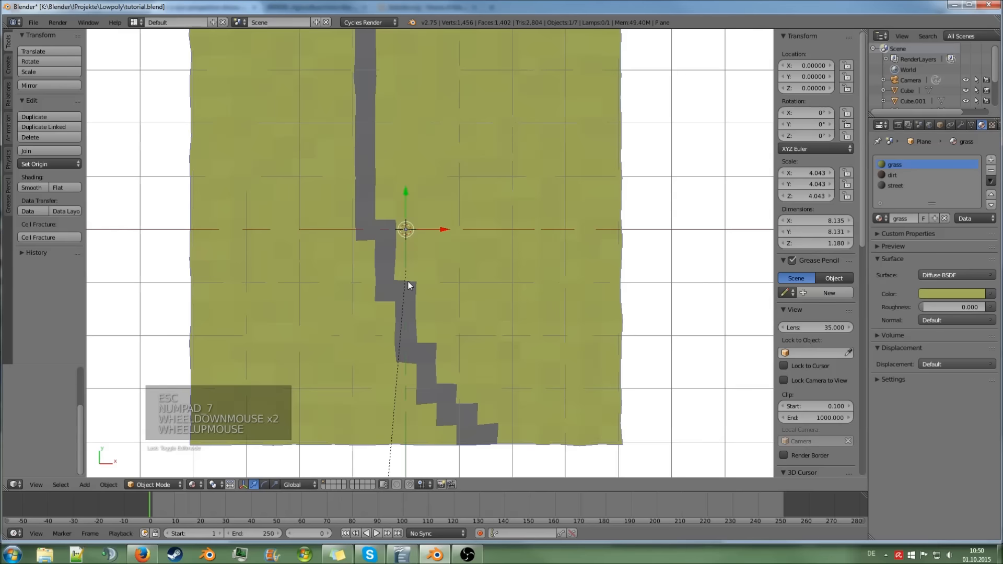
{"action": "key", "text": "Tab"}
{"action": "key", "text": "a"}
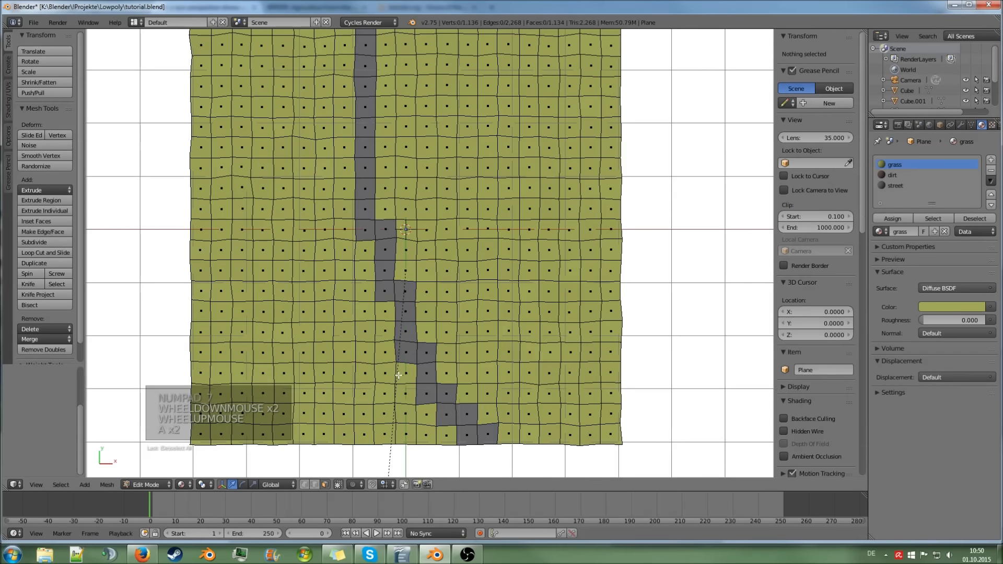
{"action": "left_click", "coordinate": [304, 485]}
Move the right-hand corner vertices where the straight street section begins to bend, cutting the first step into a diagonal
{"action": "right_click", "coordinate": [375, 220]}
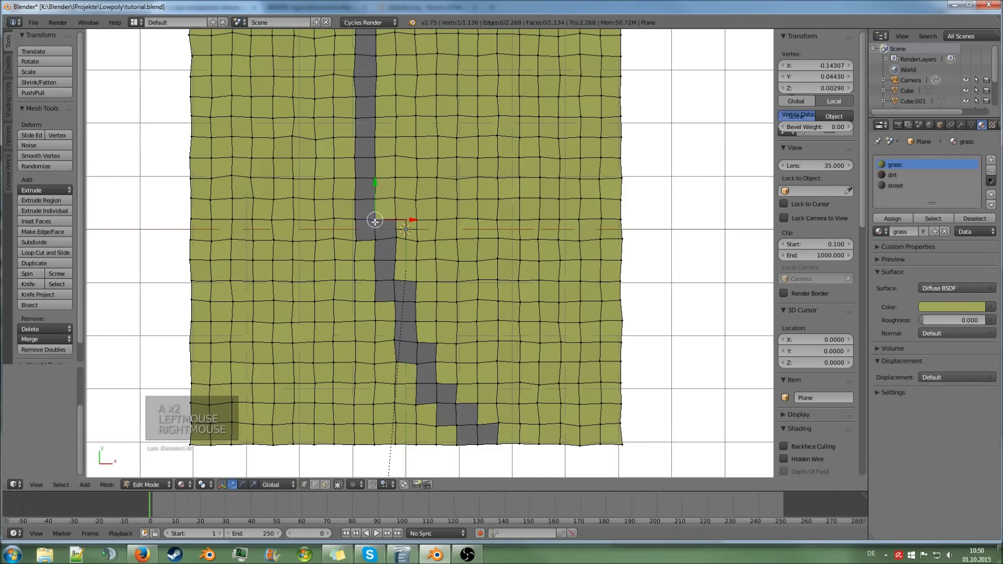
{"action": "key", "text": "g"}
{"action": "key", "text": "g"}
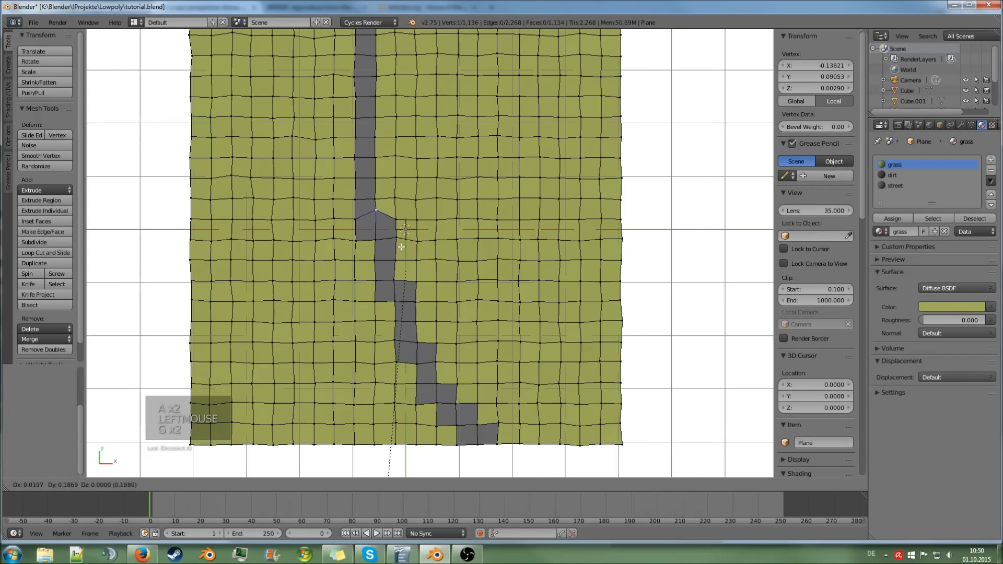
{"action": "left_click", "coordinate": [399, 243]}
{"action": "right_click", "coordinate": [396, 221]}
{"action": "key", "text": "g"}
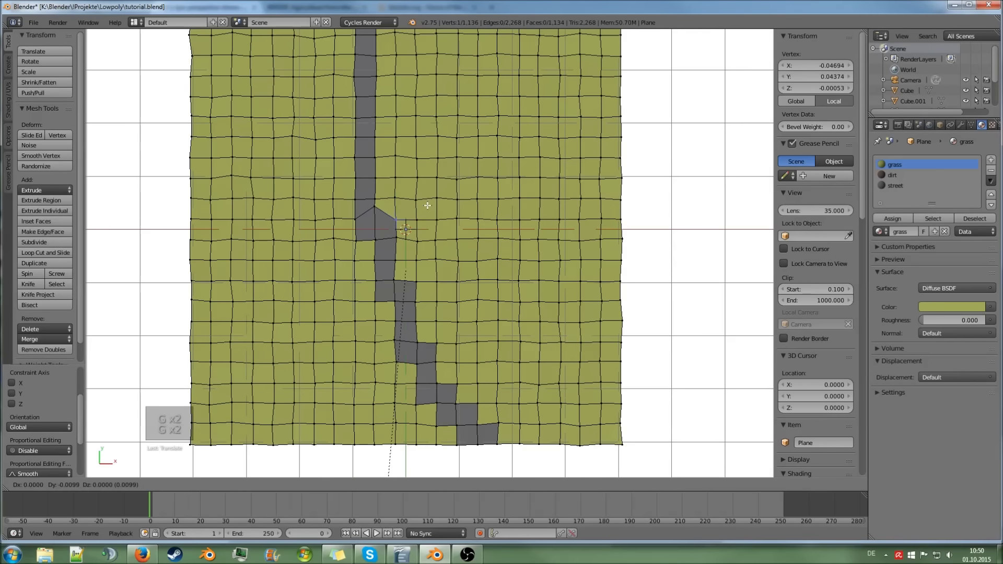
{"action": "left_click", "coordinate": [426, 212]}
{"action": "key", "text": "g"}
{"action": "left_click", "coordinate": [421, 211]}
Move the left-hand border vertices at the street's first bend so they run parallel to the opposite side
{"action": "right_click", "coordinate": [373, 240]}
{"action": "key", "text": "g"}
{"action": "left_click", "coordinate": [362, 246]}
{"action": "right_click", "coordinate": [358, 243]}
{"action": "key", "text": "g"}
{"action": "left_click", "coordinate": [361, 238]}
{"action": "right_click", "coordinate": [376, 261]}
{"action": "key", "text": "g"}
{"action": "left_click", "coordinate": [376, 270]}
Move the right-hand border vertices along the middle of the street to turn its stair-steps into a smooth diagonal
{"action": "right_click", "coordinate": [396, 279]}
{"action": "key", "text": "g"}
{"action": "left_click", "coordinate": [406, 271]}
{"action": "right_click", "coordinate": [399, 262]}
{"action": "key", "text": "g"}
{"action": "left_click", "coordinate": [403, 257]}
{"action": "right_click", "coordinate": [416, 282]}
{"action": "key", "text": "g"}
{"action": "left_click", "coordinate": [412, 290]}
{"action": "right_click", "coordinate": [413, 300]}
{"action": "key", "text": "g"}
{"action": "left_click", "coordinate": [416, 303]}
{"action": "right_click", "coordinate": [417, 321]}
{"action": "key", "text": "g"}
{"action": "left_click", "coordinate": [425, 322]}
Smooth the right-hand border of the street's lower section by moving its stair-step vertices onto the diagonal
{"action": "right_click", "coordinate": [416, 342]}
{"action": "key", "text": "g"}
{"action": "left_click", "coordinate": [437, 345]}
{"action": "right_click", "coordinate": [438, 361]}
{"action": "key", "text": "g"}
{"action": "left_click", "coordinate": [448, 364]}
{"action": "right_click", "coordinate": [439, 383]}
{"action": "key", "text": "g"}
{"action": "left_click", "coordinate": [452, 377]}
{"action": "right_click", "coordinate": [458, 385]}
{"action": "key", "text": "g"}
{"action": "left_click", "coordinate": [460, 388]}
{"action": "right_click", "coordinate": [458, 403]}
{"action": "key", "text": "g"}
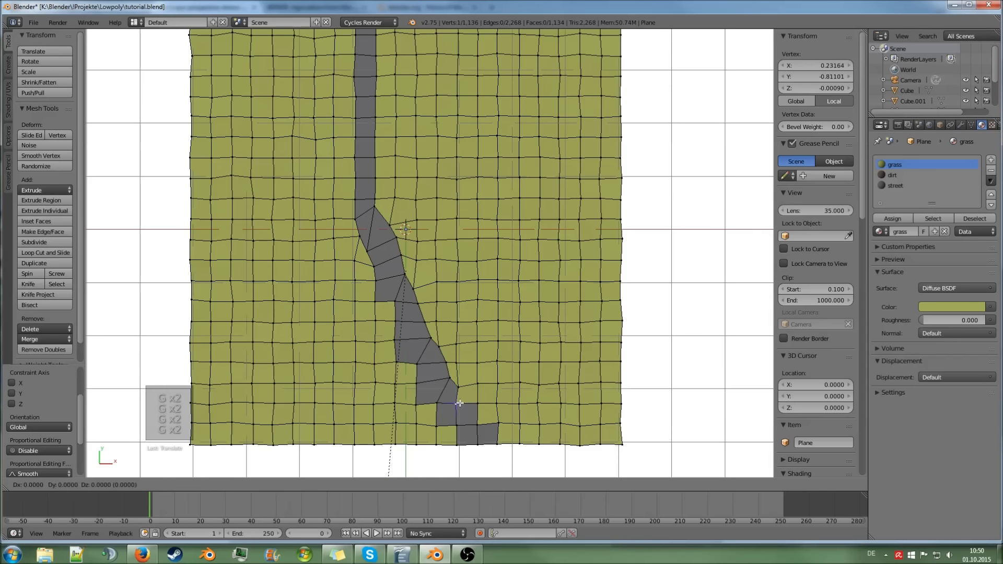
{"action": "left_click", "coordinate": [465, 399]}
Move the last right-hand border vertices just before the block's lower edge to continue the street's diagonal
{"action": "right_click", "coordinate": [478, 404]}
{"action": "key", "text": "g"}
{"action": "left_click", "coordinate": [476, 409]}
{"action": "key", "text": "g"}
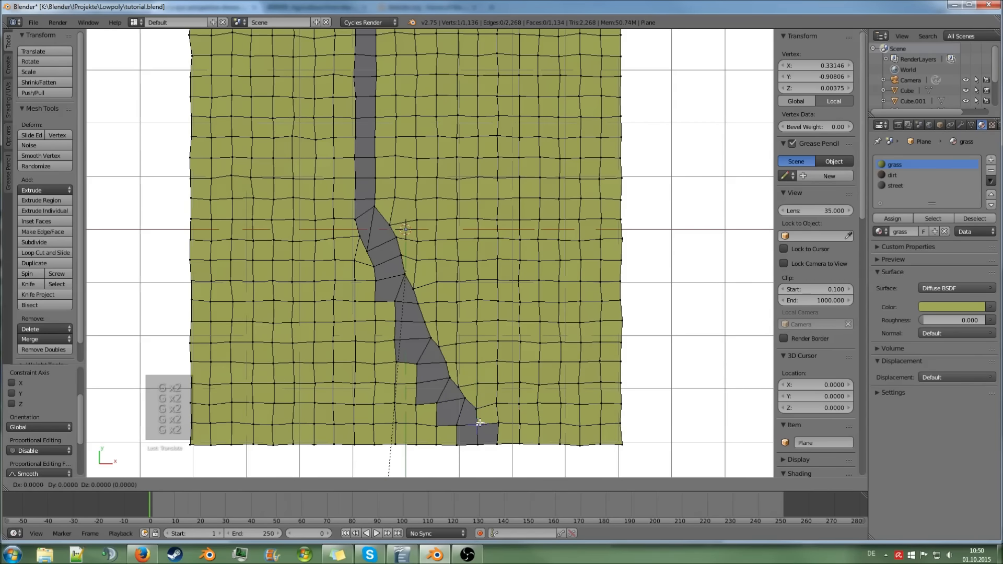
{"action": "left_click", "coordinate": [499, 423]}
Slide the street's right and left end vertices rightward along the block's lower edge to follow the diagonal
{"action": "key", "text": "ctrl+space"}
{"action": "scroll", "coordinate": [517, 407], "scroll_direction": "down", "scroll_amount": 1}
{"action": "scroll", "coordinate": [494, 407], "scroll_direction": "up", "scroll_amount": 1}
{"action": "key", "text": "g"}
{"action": "key", "text": "g"}
{"action": "left_click", "coordinate": [503, 443]}
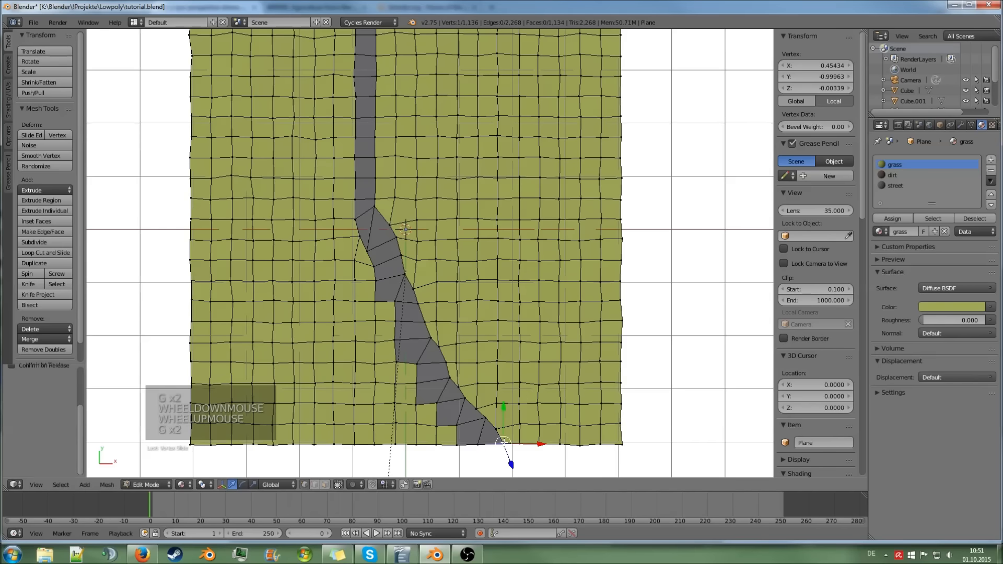
{"action": "key", "text": "g"}
{"action": "key", "text": "g"}
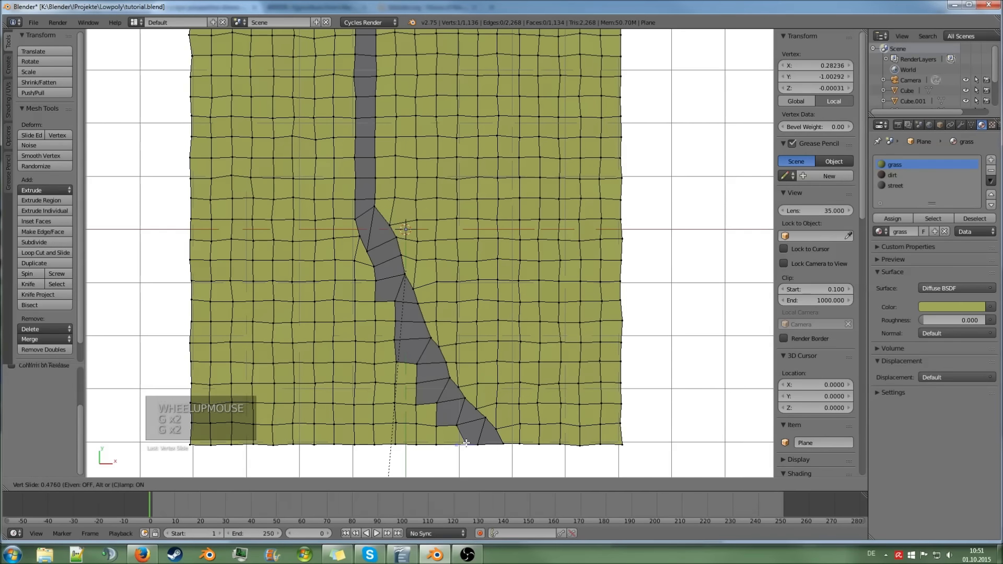
{"action": "left_click", "coordinate": [466, 443]}
Move the left-hand border vertices nearest the street's lower end to smooth out their stair-steps
{"action": "right_click_drag", "start_coordinate": [458, 425], "coordinate": [455, 426]}
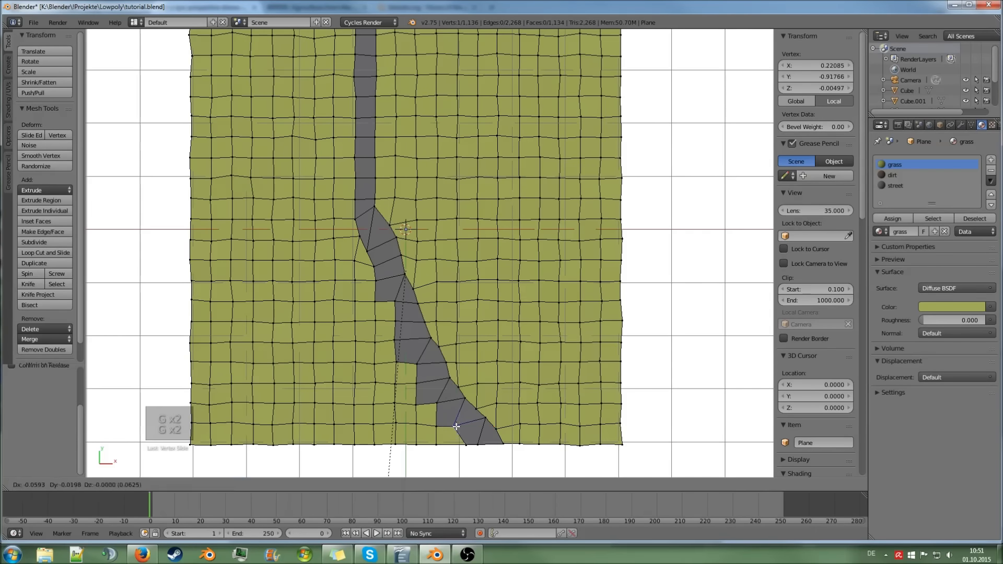
{"action": "left_click", "coordinate": [455, 426]}
{"action": "right_click", "coordinate": [435, 407]}
{"action": "key", "text": "g"}
{"action": "key", "text": "g"}
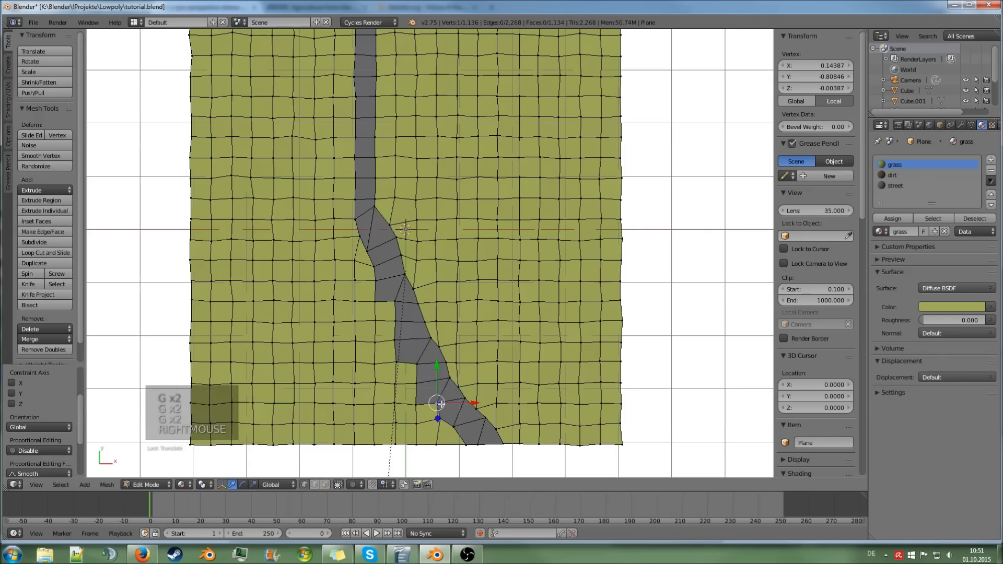
{"action": "left_click", "coordinate": [436, 408]}
{"action": "right_click", "coordinate": [442, 417]}
{"action": "key", "text": "g"}
{"action": "left_click", "coordinate": [443, 417]}
Continue smoothing the left-hand border up through the street's lower-middle section, moving each corner vertex onto a flowing curve
{"action": "right_click", "coordinate": [417, 403]}
{"action": "key", "text": "g"}
{"action": "key", "text": "g"}
{"action": "left_click", "coordinate": [416, 398]}
{"action": "key", "text": "g"}
{"action": "key", "text": "g"}
{"action": "left_click", "coordinate": [418, 383]}
{"action": "key", "text": "g"}
{"action": "key", "text": "g"}
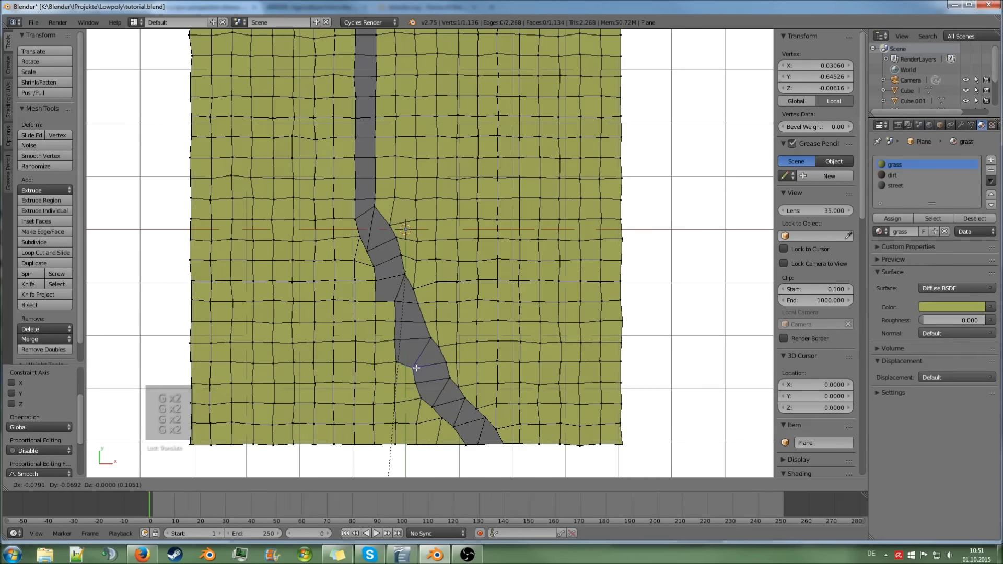
{"action": "left_click", "coordinate": [413, 369]}
{"action": "key", "text": "g"}
{"action": "key", "text": "g"}
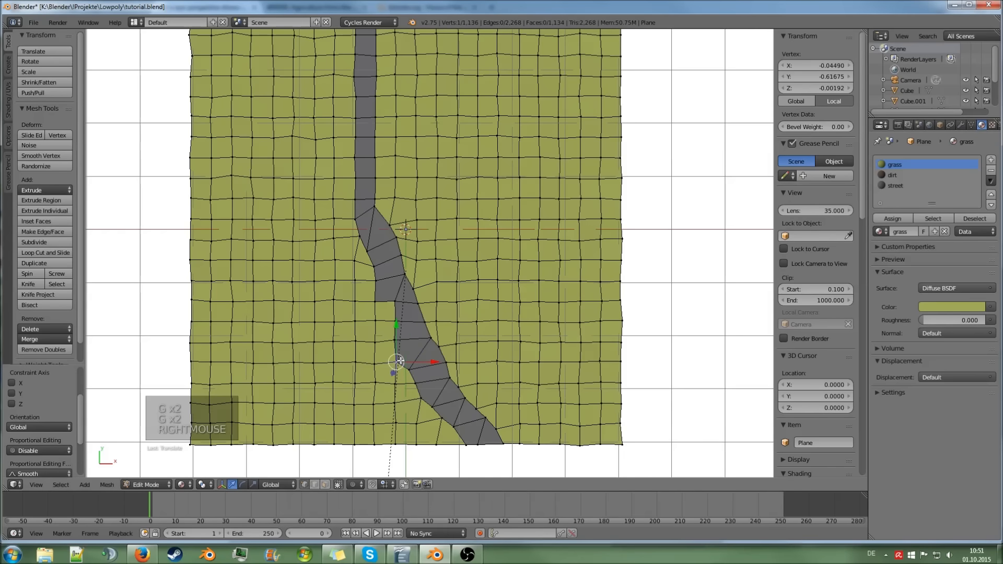
{"action": "left_click", "coordinate": [399, 355]}
{"action": "right_click", "coordinate": [395, 343]}
{"action": "key", "text": "g"}
{"action": "left_click", "coordinate": [392, 341]}
Move the left-hand vertices at the street's middle steps to join the lower curve with the upper bend
{"action": "right_click", "coordinate": [394, 318]}
{"action": "key", "text": "g"}
{"action": "key", "text": "g"}
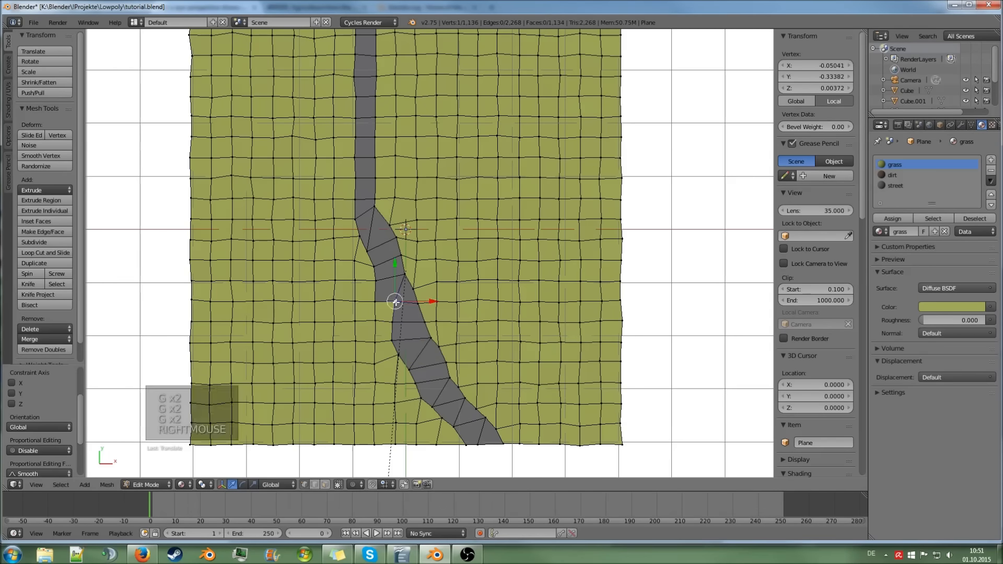
{"action": "left_click", "coordinate": [383, 308]}
{"action": "right_click", "coordinate": [395, 322]}
{"action": "key", "text": "g"}
{"action": "left_click", "coordinate": [390, 328]}
{"action": "right_click", "coordinate": [378, 301]}
{"action": "key", "text": "g"}
{"action": "left_click", "coordinate": [380, 297]}
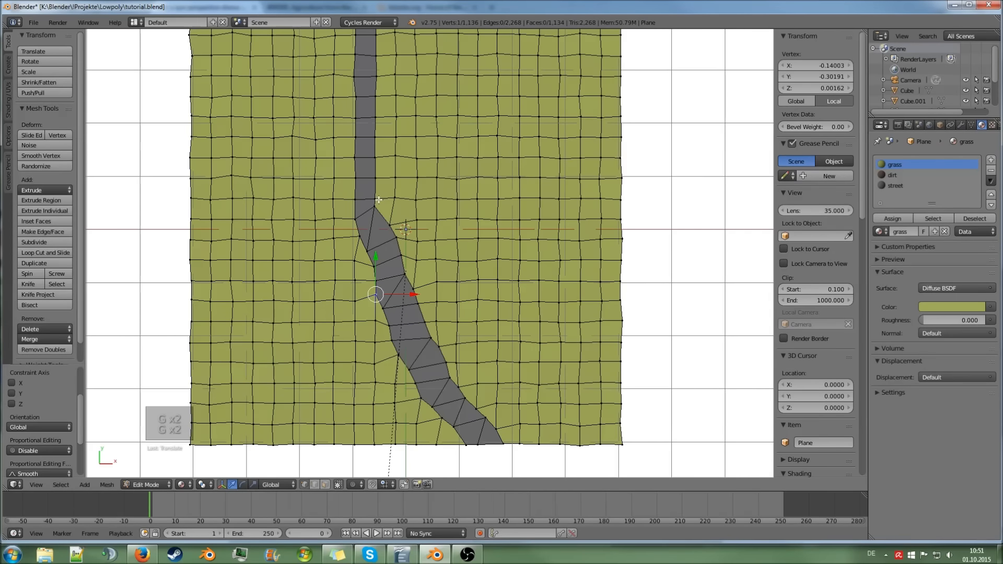
Pull three right-hand border vertices below the first bend inward to narrow the street to an even width
{"action": "right_click", "coordinate": [391, 225]}
{"action": "key", "text": "g"}
{"action": "left_click", "coordinate": [386, 228]}
{"action": "right_click", "coordinate": [399, 236]}
{"action": "key", "text": "g"}
{"action": "left_click", "coordinate": [393, 243]}
{"action": "right_click", "coordinate": [403, 255]}
{"action": "key", "text": "g"}
{"action": "left_click", "coordinate": [398, 262]}
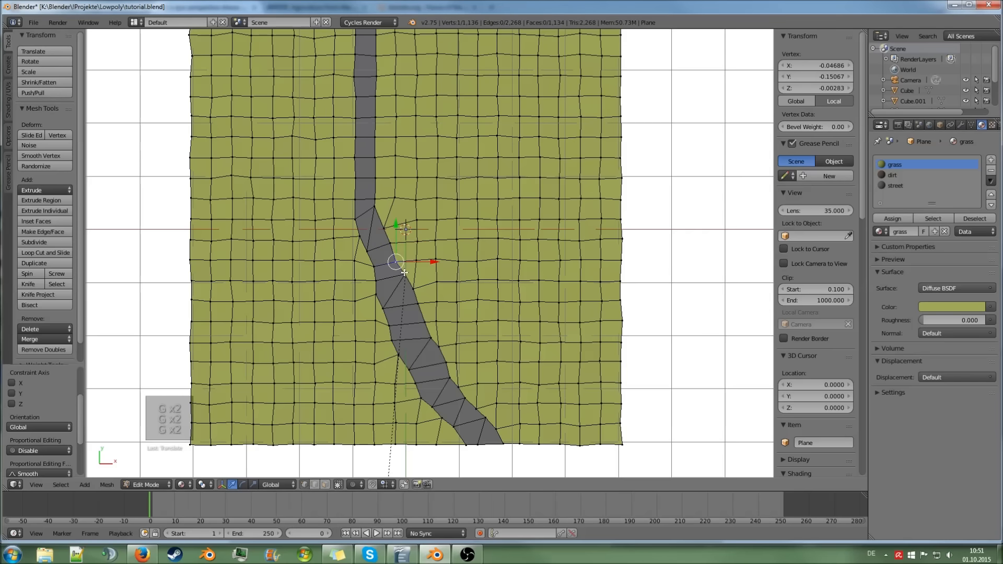
Narrow the street's middle by moving two right-hand border vertices and the opposite left-hand vertex inward
{"action": "right_click", "coordinate": [404, 272]}
{"action": "key", "text": "g"}
{"action": "left_click", "coordinate": [400, 278]}
{"action": "right_click", "coordinate": [375, 293]}
{"action": "key", "text": "g"}
{"action": "left_click", "coordinate": [378, 293]}
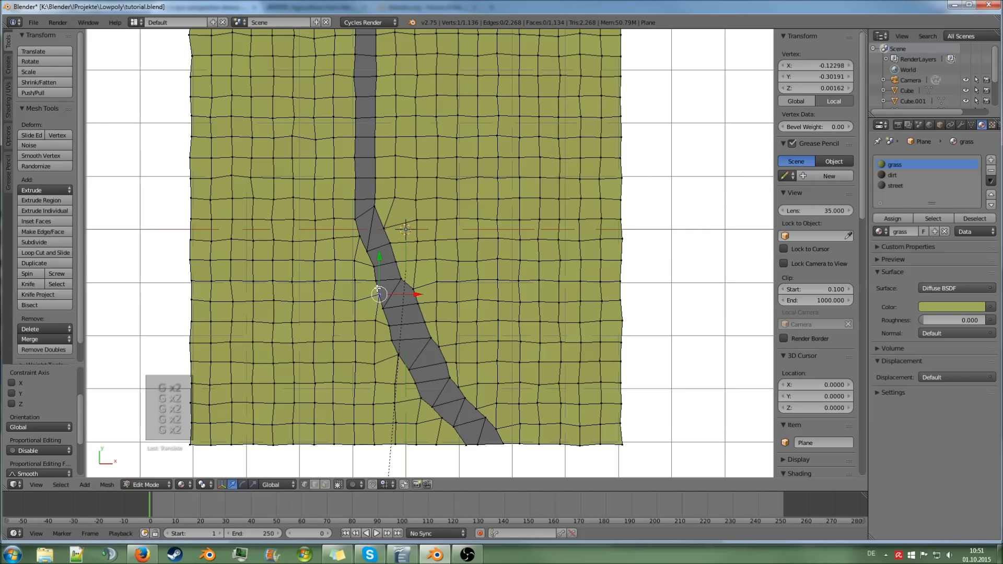
{"action": "right_click", "coordinate": [412, 289]}
{"action": "left_click", "coordinate": [404, 298]}
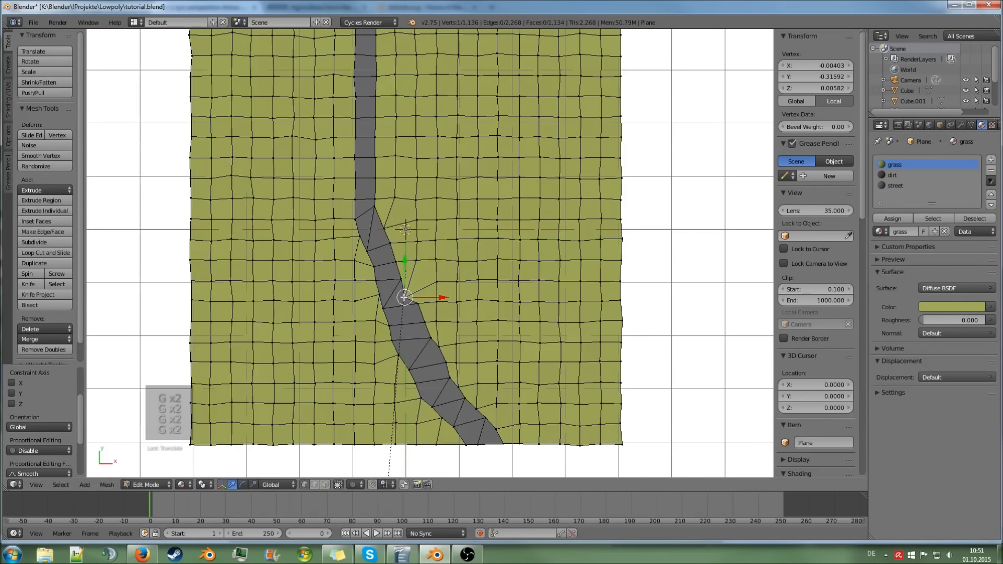
Pull three right-hand border vertices at the street's middle inward to continue narrowing the street evenly
{"action": "right_click", "coordinate": [401, 280]}
{"action": "key", "text": "g"}
{"action": "left_click", "coordinate": [399, 282]}
{"action": "right_click", "coordinate": [419, 308]}
{"action": "key", "text": "g"}
{"action": "left_click", "coordinate": [409, 316]}
{"action": "right_click", "coordinate": [424, 323]}
{"action": "key", "text": "g"}
{"action": "left_click", "coordinate": [416, 328]}
Move the right-hand border vertices along the street's lower-middle section inward so they run parallel to the opposite border
{"action": "right_click", "coordinate": [434, 338]}
{"action": "key", "text": "g"}
{"action": "left_click", "coordinate": [419, 347]}
{"action": "right_click", "coordinate": [441, 348]}
{"action": "key", "text": "g"}
{"action": "left_click", "coordinate": [429, 357]}
{"action": "right_click", "coordinate": [446, 362]}
{"action": "key", "text": "g"}
{"action": "left_click", "coordinate": [437, 370]}
{"action": "left_click", "coordinate": [444, 385]}
Narrow the street's lower section by moving the next three right-hand border vertices closer to the opposite side
{"action": "right_click", "coordinate": [459, 387]}
{"action": "key", "text": "g"}
{"action": "left_click", "coordinate": [454, 393]}
{"action": "right_click", "coordinate": [464, 399]}
{"action": "key", "text": "g"}
{"action": "left_click", "coordinate": [463, 414]}
{"action": "right_click", "coordinate": [476, 414]}
{"action": "key", "text": "g"}
{"action": "left_click", "coordinate": [473, 414]}
Move the last right-hand vertex before the block's lower edge onto the curve and check the street's outline in Object Mode
{"action": "right_click", "coordinate": [485, 418]}
{"action": "key", "text": "g"}
{"action": "key", "text": "g"}
{"action": "left_click", "coordinate": [490, 428]}
{"action": "key", "text": "g"}
{"action": "key", "text": "g"}
{"action": "left_click", "coordinate": [495, 435]}
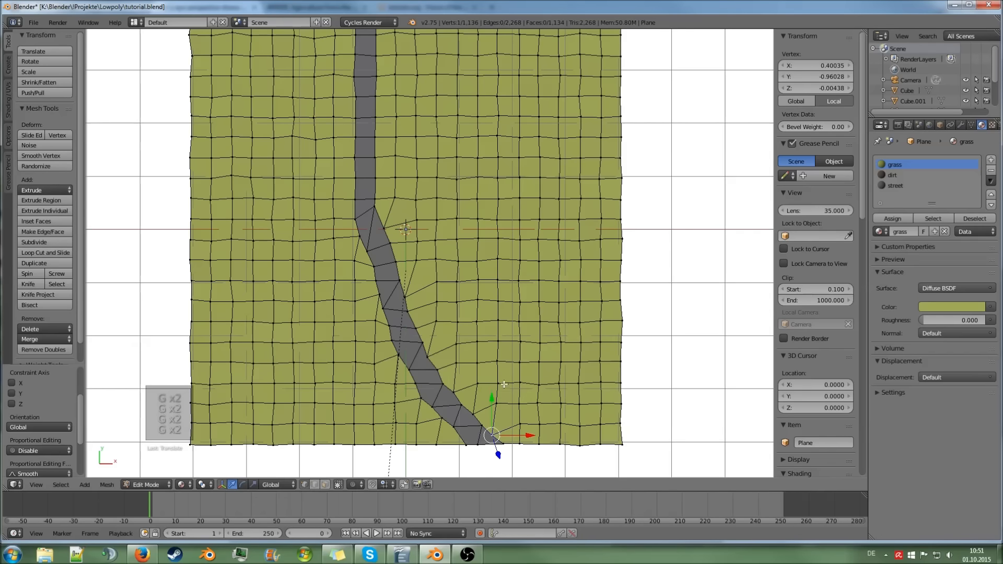
{"action": "key", "text": "Tab"}
{"action": "scroll", "coordinate": [493, 370], "scroll_direction": "down", "scroll_amount": 2}
{"action": "scroll", "coordinate": [491, 365], "scroll_direction": "up", "scroll_amount": 2}
{"action": "key", "text": "Tab"}
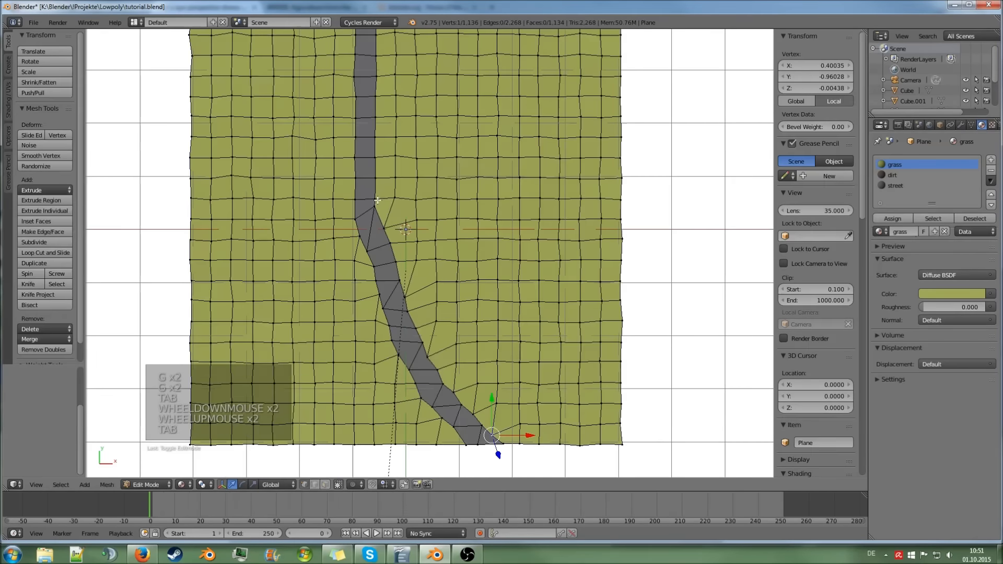
Shift the opposing border vertices in the middle of the straight upper street sideways to start a gentle bend
{"action": "right_click", "coordinate": [376, 117]}
{"action": "key", "text": "g"}
{"action": "key", "text": "g"}
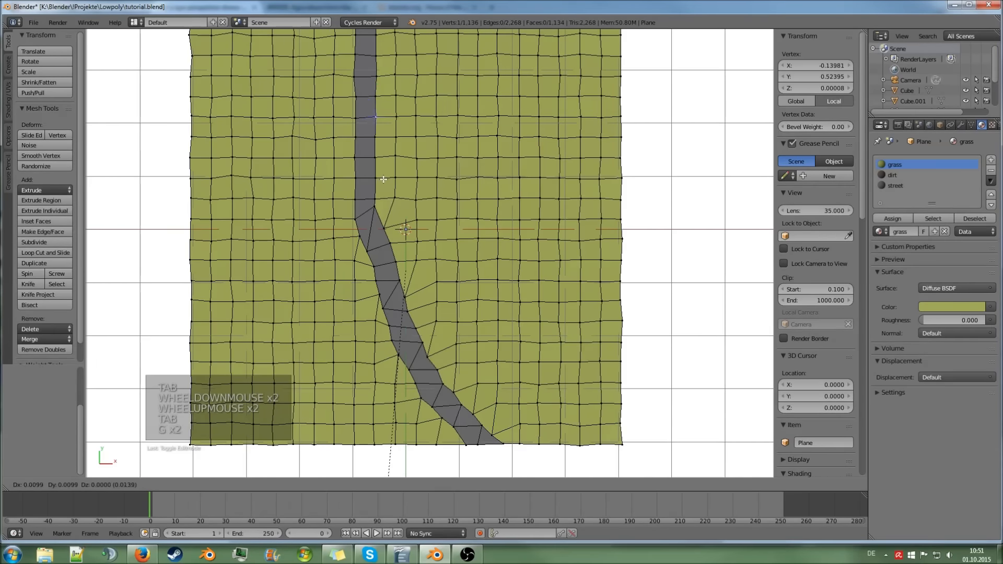
{"action": "left_click", "coordinate": [369, 112]}
{"action": "key", "text": "g"}
{"action": "key", "text": "g"}
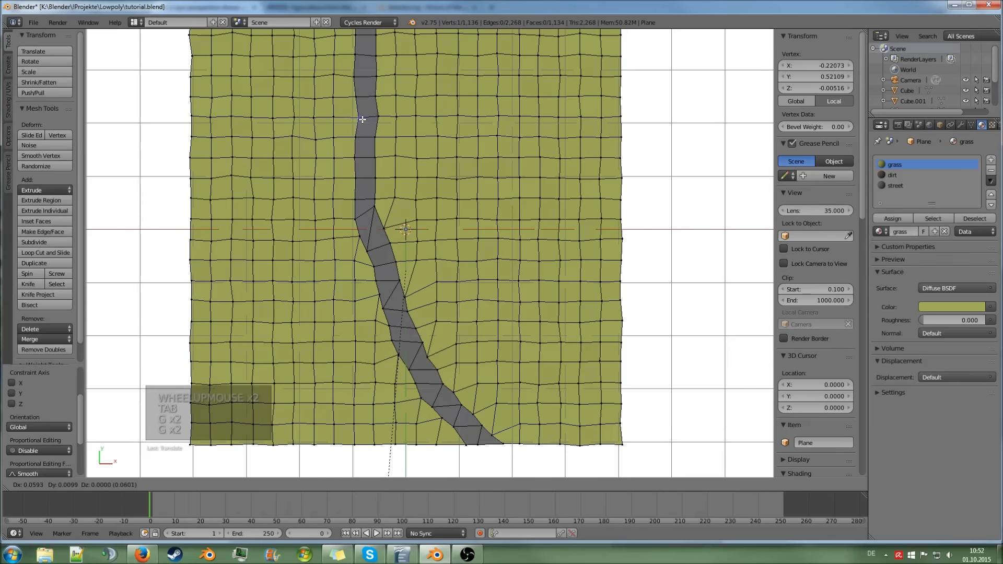
{"action": "left_click", "coordinate": [369, 105]}
Nudge both border vertices one row further up the street to the right to continue the upper bend
{"action": "right_click", "coordinate": [375, 96]}
{"action": "key", "text": "g"}
{"action": "key", "text": "g"}
{"action": "left_click", "coordinate": [378, 95]}
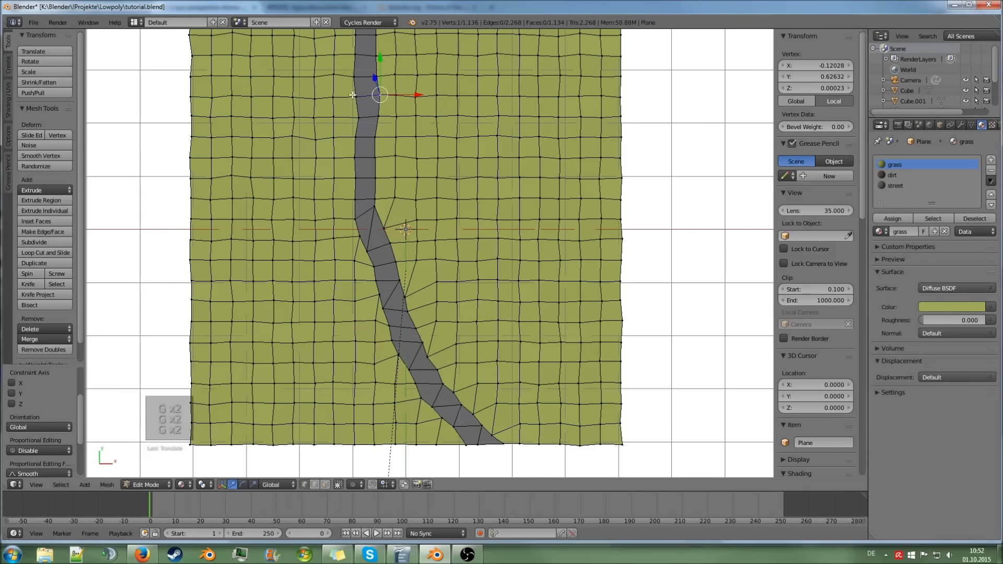
{"action": "right_click", "coordinate": [356, 95]}
{"action": "key", "text": "g"}
{"action": "key", "text": "g"}
{"action": "left_click", "coordinate": [358, 95]}
Adjust the border vertices near the street's upper end to finish the gentle curve toward the block's edge
{"action": "right_click", "coordinate": [352, 74]}
{"action": "right_click", "coordinate": [369, 75]}
{"action": "scroll", "coordinate": [369, 73], "scroll_direction": "down", "scroll_amount": 1}
{"action": "right_click", "coordinate": [368, 69]}
{"action": "key", "text": "g"}
{"action": "key", "text": "g"}
{"action": "left_click", "coordinate": [380, 73]}
{"action": "key", "text": "g"}
{"action": "key", "text": "g"}
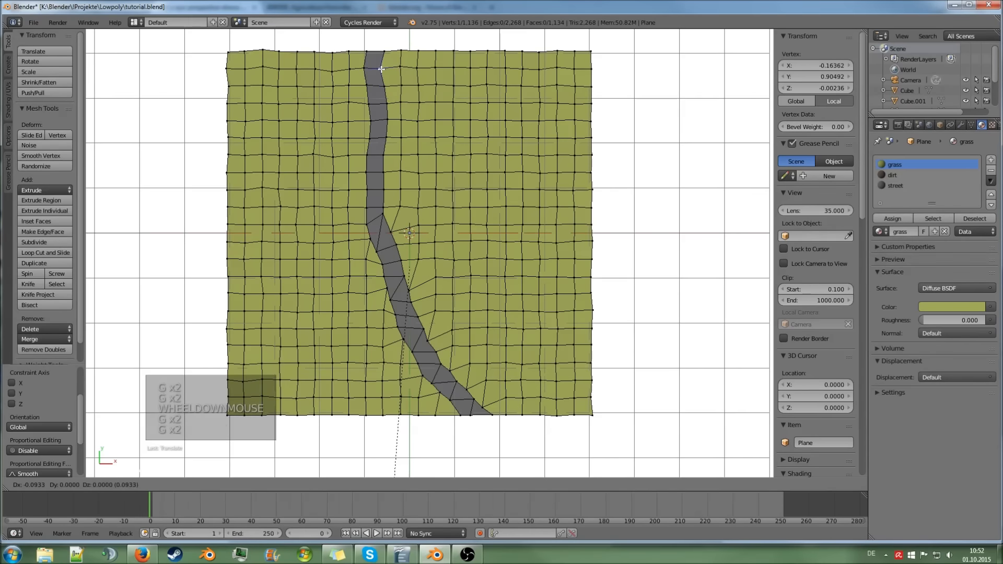
{"action": "left_click", "coordinate": [387, 83]}
Move the right-hand border vertices at the sharp bend in the street's centre outward to soften the corner
{"action": "key", "text": "Tab"}
{"action": "scroll", "coordinate": [383, 225], "scroll_direction": "up", "scroll_amount": 1}
{"action": "key", "text": "Tab"}
{"action": "right_click", "coordinate": [374, 204]}
{"action": "right_click", "coordinate": [375, 199]}
{"action": "key", "text": "g"}
{"action": "left_click", "coordinate": [380, 198]}
{"action": "right_click", "coordinate": [375, 207]}
{"action": "key", "text": "g"}
{"action": "left_click", "coordinate": [382, 207]}
Smooth the left-hand border at the street's central bend by moving its three corner vertices to the right
{"action": "right_click", "coordinate": [355, 219]}
{"action": "key", "text": "g"}
{"action": "left_click", "coordinate": [360, 218]}
{"action": "right_click", "coordinate": [358, 237]}
{"action": "key", "text": "g"}
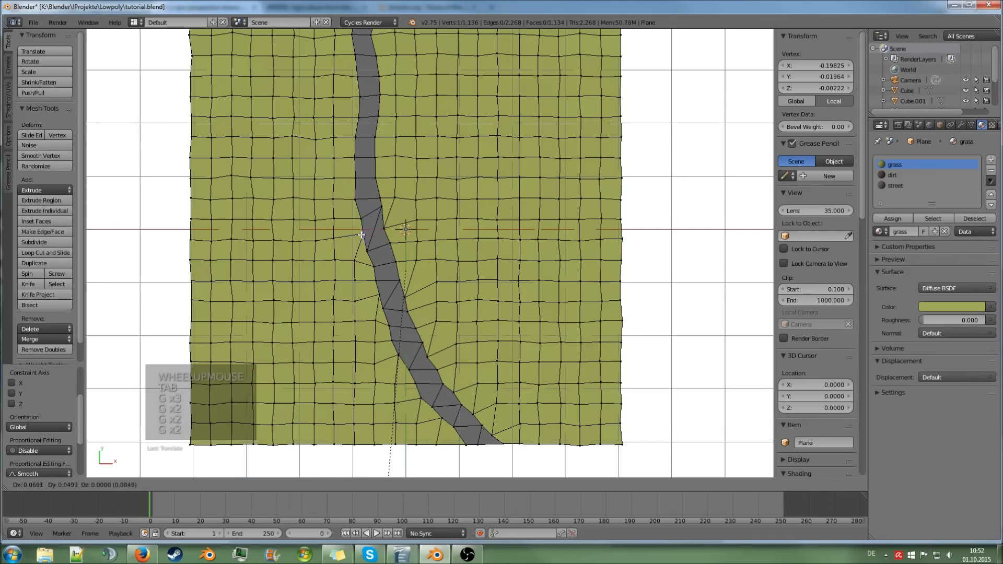
{"action": "left_click", "coordinate": [362, 234]}
{"action": "right_click", "coordinate": [369, 224]}
{"action": "key", "text": "g"}
{"action": "left_click", "coordinate": [374, 251]}
Leave Edit Mode, check the street's overall curve, and render the block from the camera view
{"action": "key", "text": "Tab"}
{"action": "scroll", "coordinate": [404, 232], "scroll_direction": "down", "scroll_amount": 1}
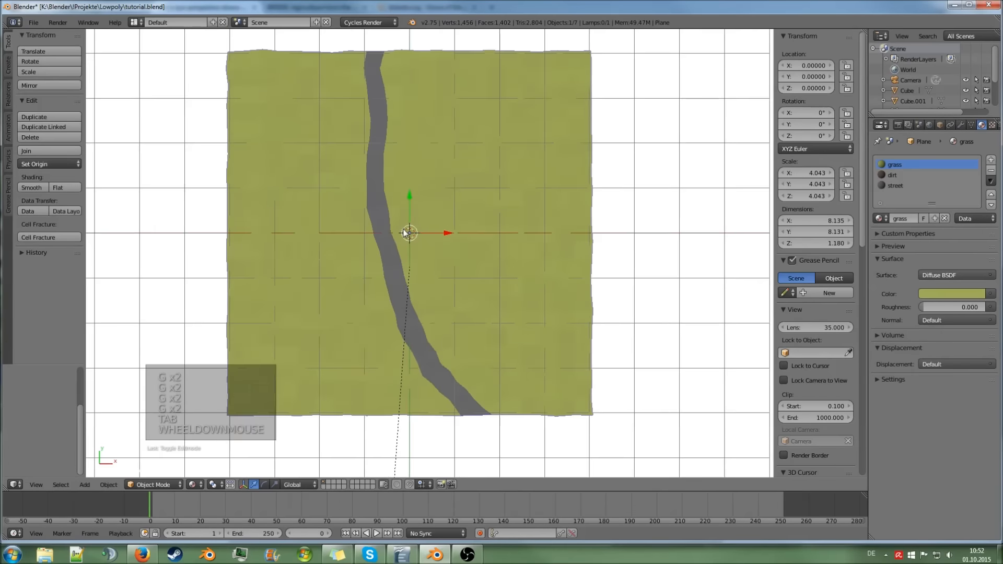
{"action": "scroll", "coordinate": [405, 232], "scroll_direction": "down", "scroll_amount": 1}
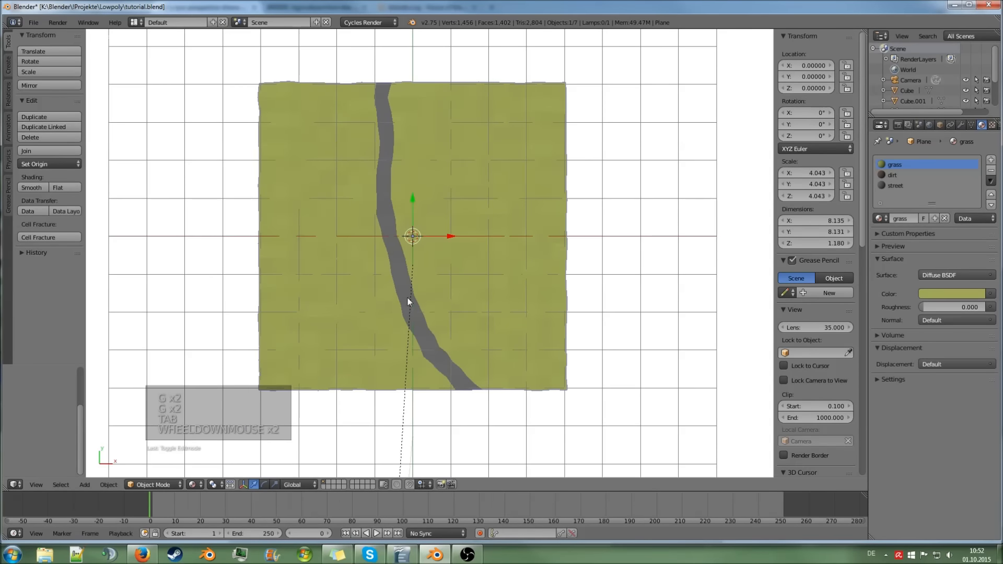
{"action": "scroll", "coordinate": [409, 289], "scroll_direction": "up", "scroll_amount": 1}
{"action": "scroll", "coordinate": [410, 289], "scroll_direction": "up", "scroll_amount": 1}
{"action": "middle_click_drag", "start_coordinate": [410, 287], "coordinate": [380, 256]}
{"action": "key", "text": "KP_0"}
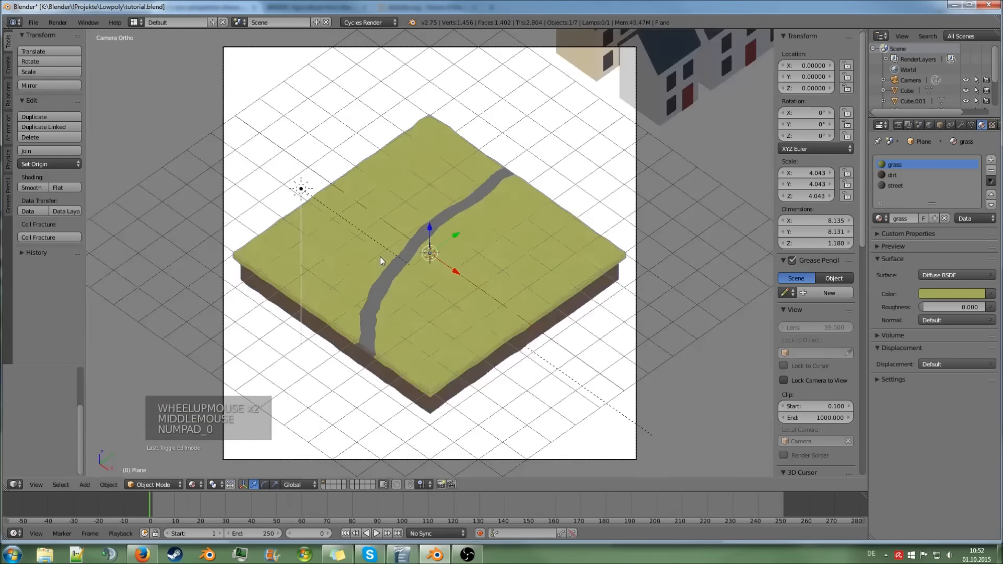
{"action": "key", "text": "F12"}
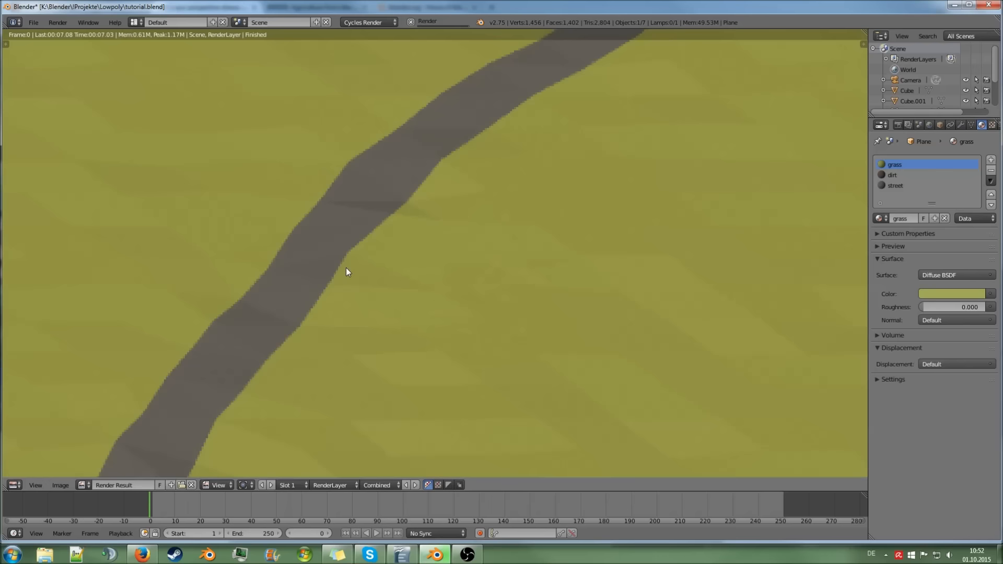
Examine the rendered street up close for uneven shading and outline, and close the render
{"action": "middle_click_drag", "start_coordinate": [345, 267], "coordinate": [393, 215]}
{"action": "left_click", "coordinate": [318, 292]}
{"action": "left_click_drag", "start_coordinate": [318, 293], "coordinate": [349, 271]}
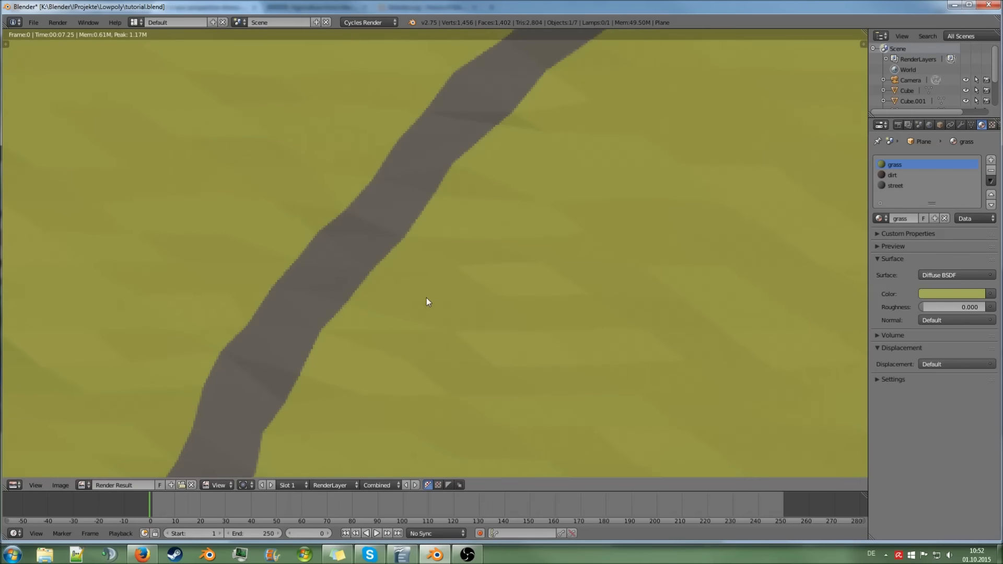
{"action": "scroll", "coordinate": [422, 296], "scroll_direction": "down", "scroll_amount": 5}
{"action": "scroll", "coordinate": [406, 321], "scroll_direction": "up", "scroll_amount": 3}
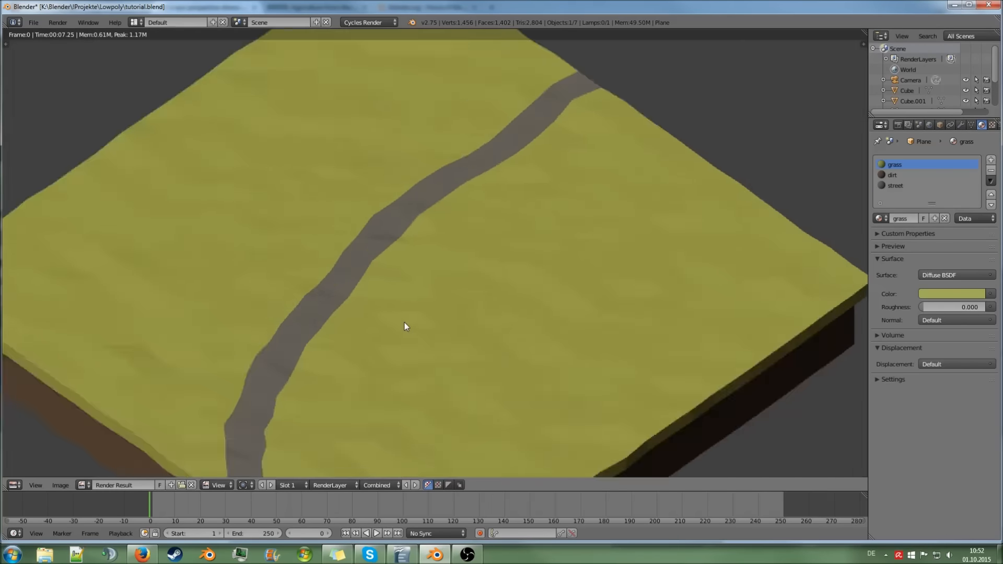
{"action": "scroll", "coordinate": [404, 322], "scroll_direction": "up", "scroll_amount": 5}
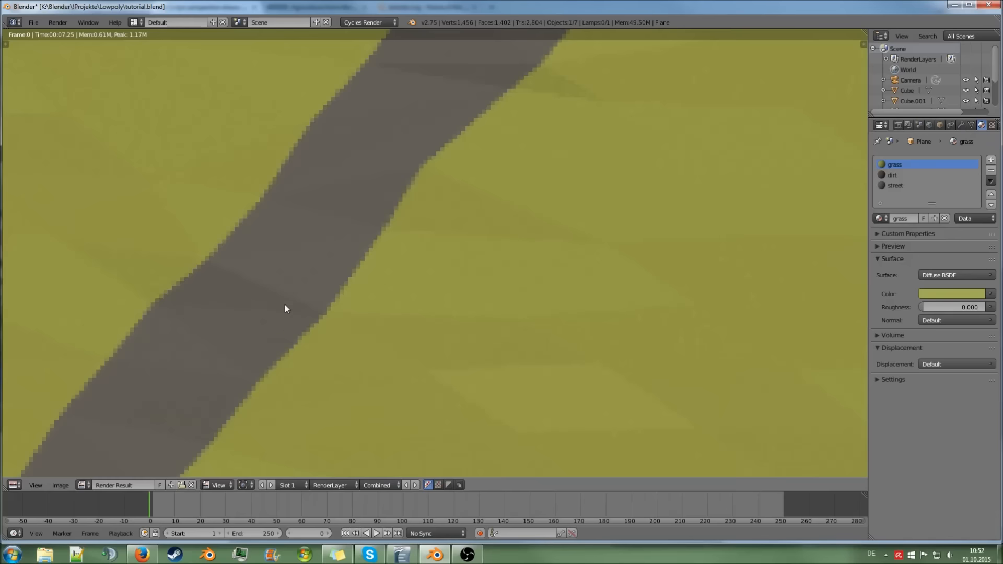
{"action": "scroll", "coordinate": [363, 229], "scroll_direction": "down", "scroll_amount": 6}
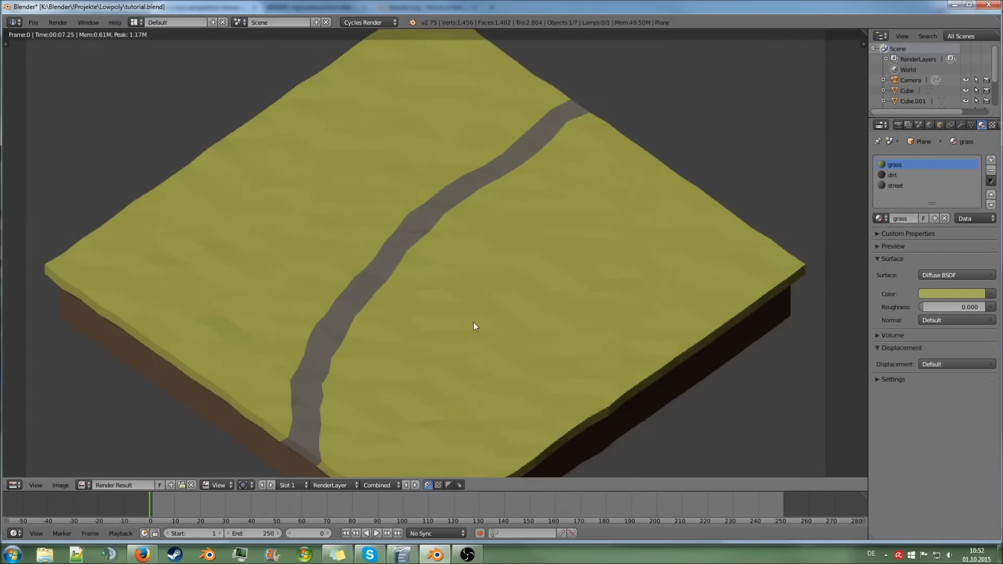
{"action": "key", "text": "Escape"}
Edit the block's mesh from the top view in face mode and circle-select all faces along the street
{"action": "key", "text": "KP_7"}
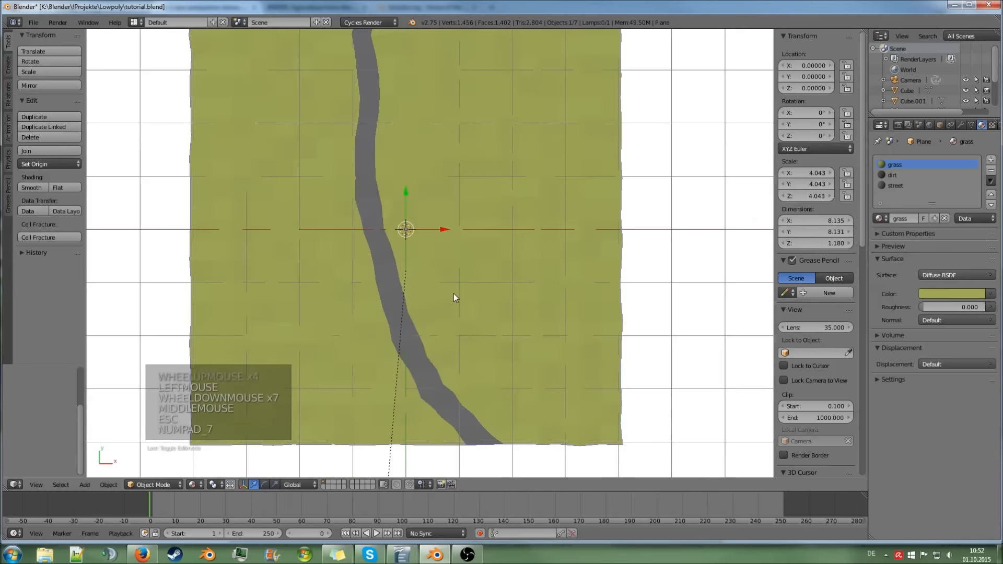
{"action": "scroll", "coordinate": [452, 297], "scroll_direction": "down", "scroll_amount": 1}
{"action": "key", "text": "Tab"}
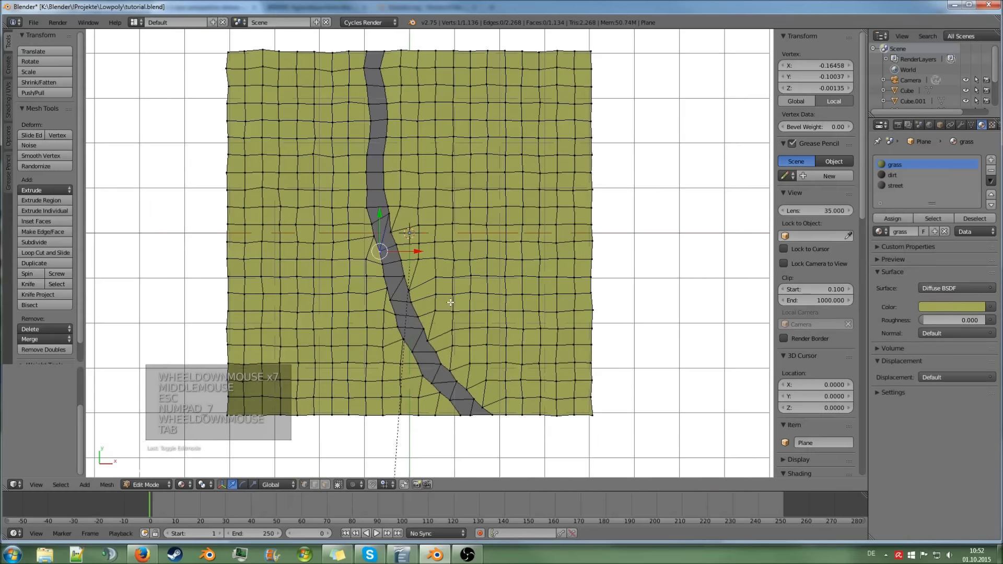
{"action": "left_click", "coordinate": [325, 484]}
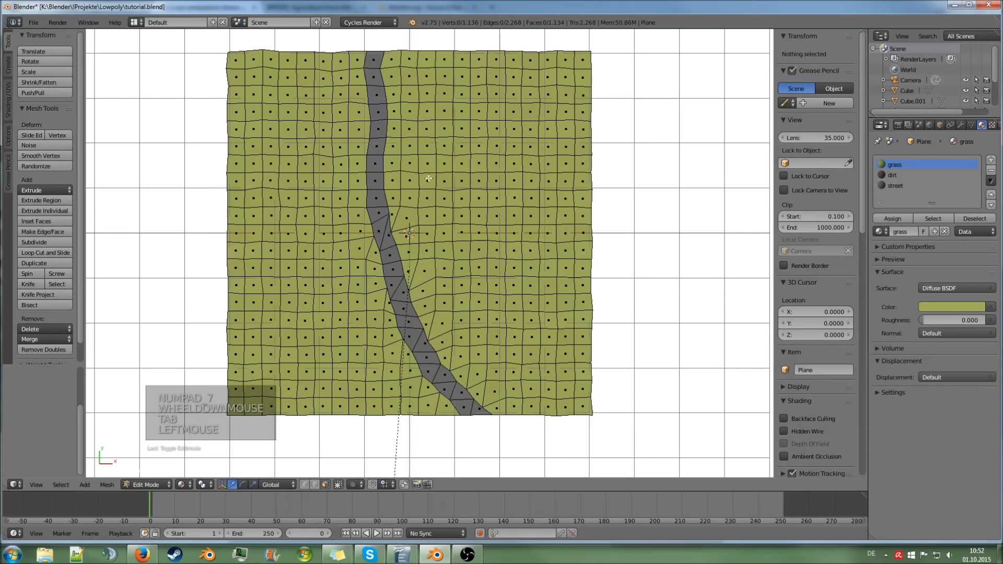
{"action": "key", "text": "a"}
{"action": "key", "text": "a"}
{"action": "key", "text": "c"}
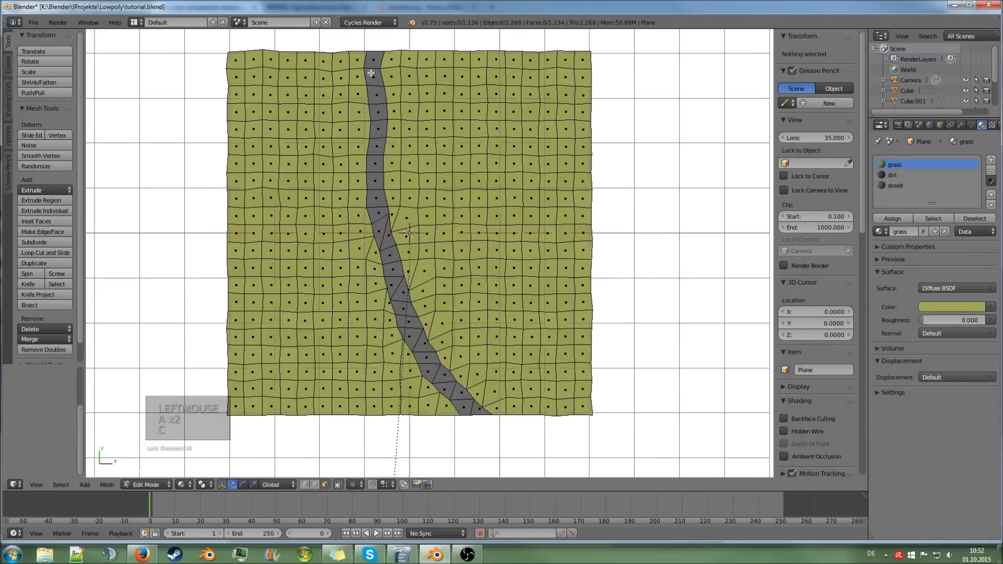
{"action": "mouse_move", "coordinate": [375, 60]}
{"action": "left_mouse_down"}
{"action": "mouse_move", "coordinate": [376, 198]}
{"action": "mouse_move", "coordinate": [389, 253]}
{"action": "mouse_move", "coordinate": [421, 348]}
{"action": "mouse_move", "coordinate": [462, 401]}
{"action": "left_mouse_up"}
Flatten the selected street faces by scaling them to 0 along the Z axis
{"action": "middle_click_drag", "start_coordinate": [471, 322], "coordinate": [408, 238]}
{"action": "key", "text": "s"}
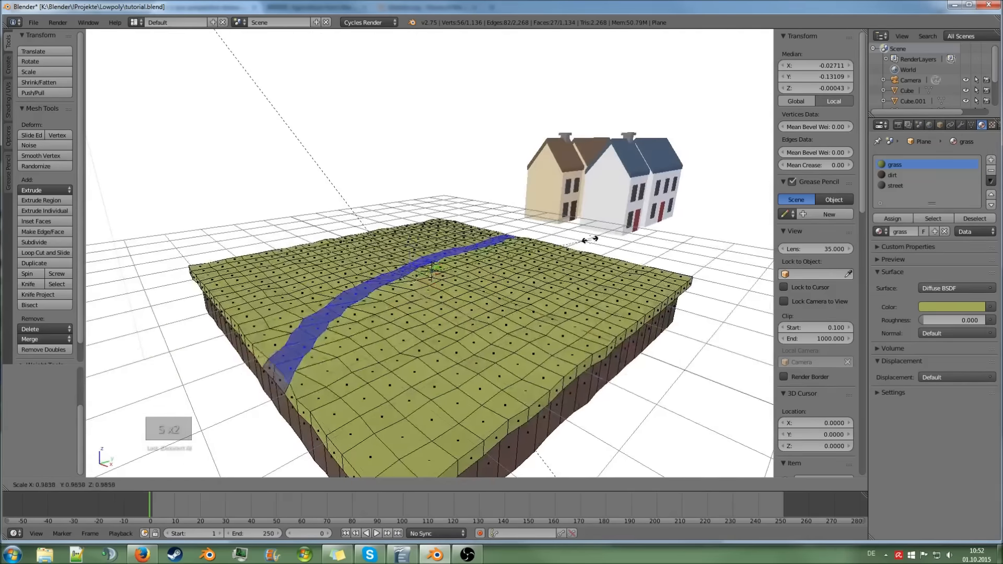
{"action": "key", "text": "z"}
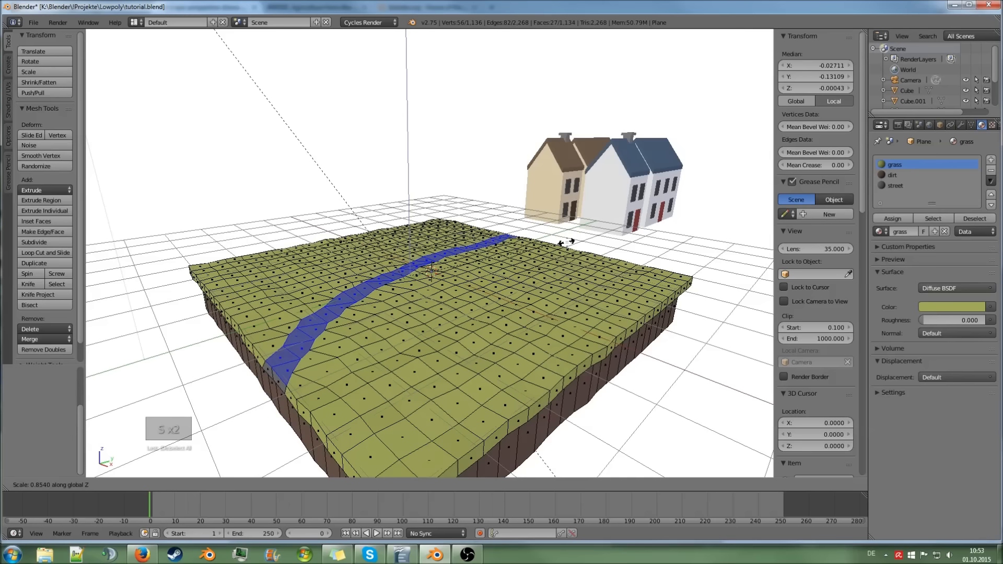
{"action": "type", "text": "0"}
{"action": "key", "text": "Return"}
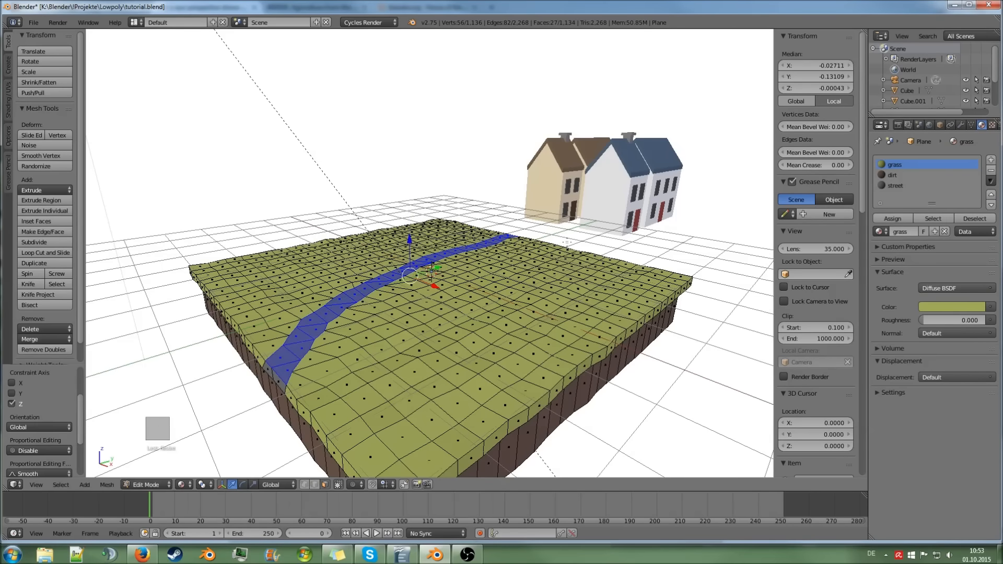
Render the block from the camera view again, inspect the flattened street, and close the render
{"action": "key", "text": "Tab"}
{"action": "middle_click_drag", "start_coordinate": [460, 262], "coordinate": [490, 286]}
{"action": "key", "text": "KP_0"}
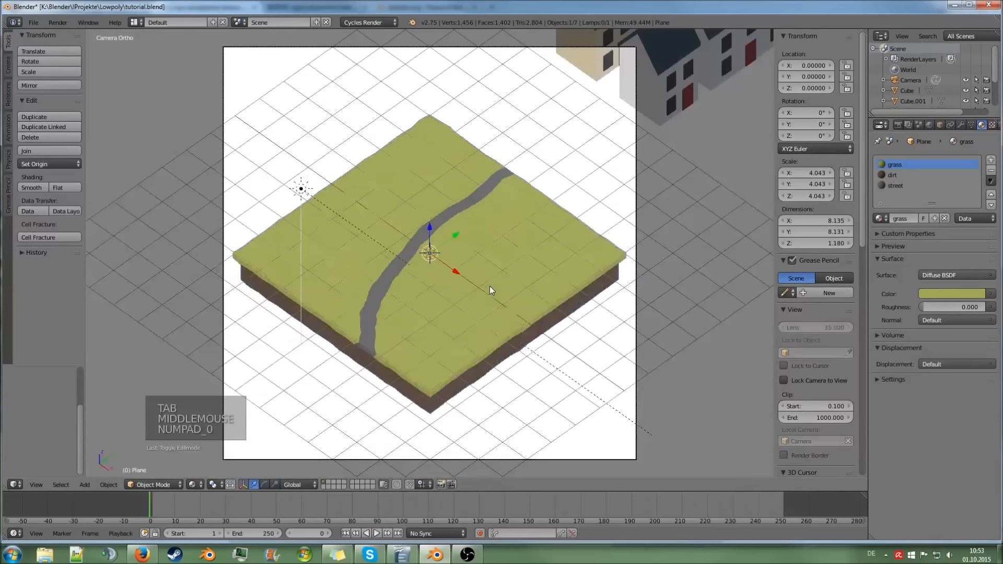
{"action": "key", "text": "F12"}
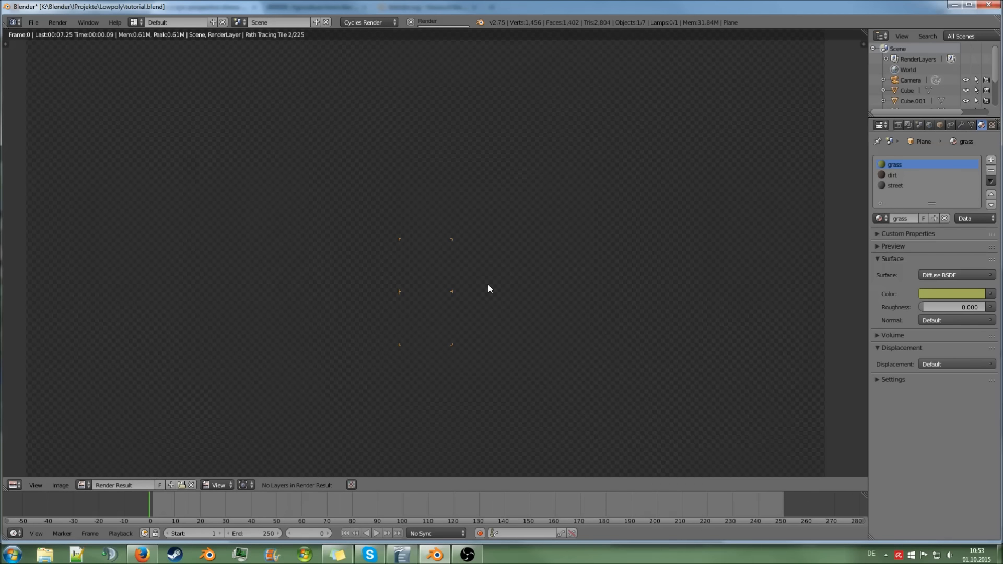
{"action": "scroll", "coordinate": [542, 299], "scroll_direction": "down", "scroll_amount": 3}
{"action": "scroll", "coordinate": [542, 299], "scroll_direction": "up", "scroll_amount": 2}
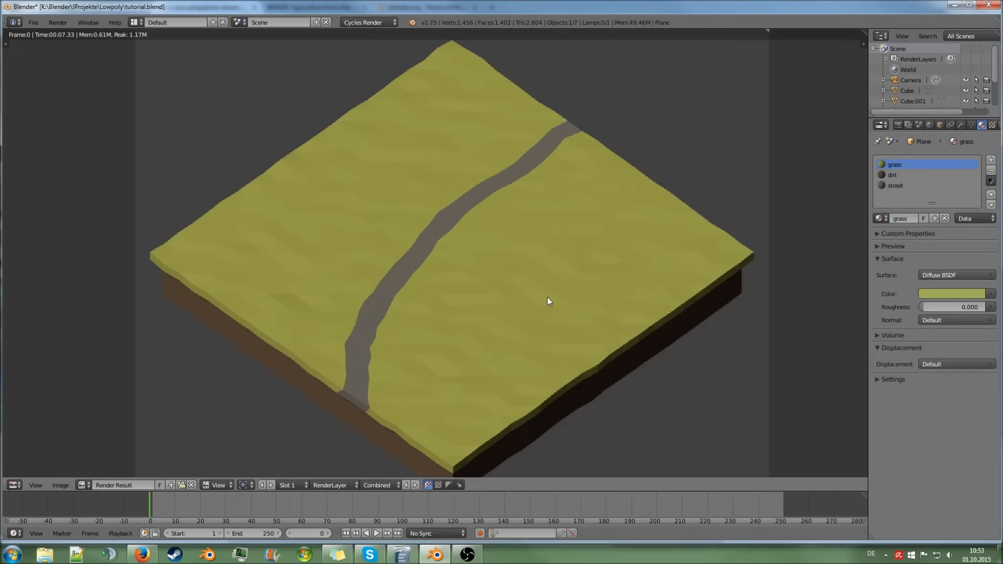
{"action": "key", "text": "Escape"}
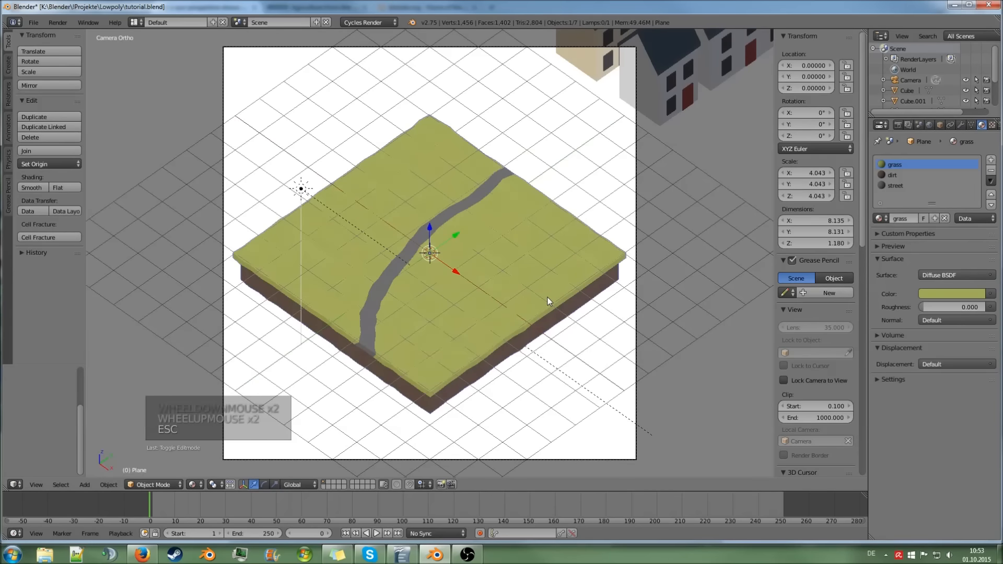
Select all four houses and move them along the Y axis onto the ground block
{"action": "middle_click_drag", "start_coordinate": [547, 297], "coordinate": [540, 259]}
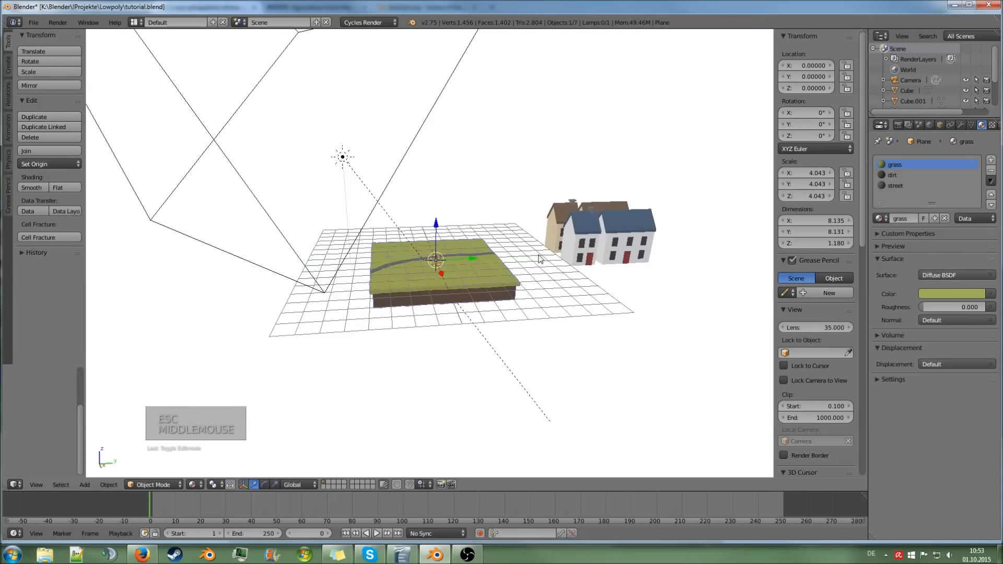
{"action": "right_click", "coordinate": [580, 241]}
{"action": "right_click", "coordinate": [622, 243], "text": "shift"}
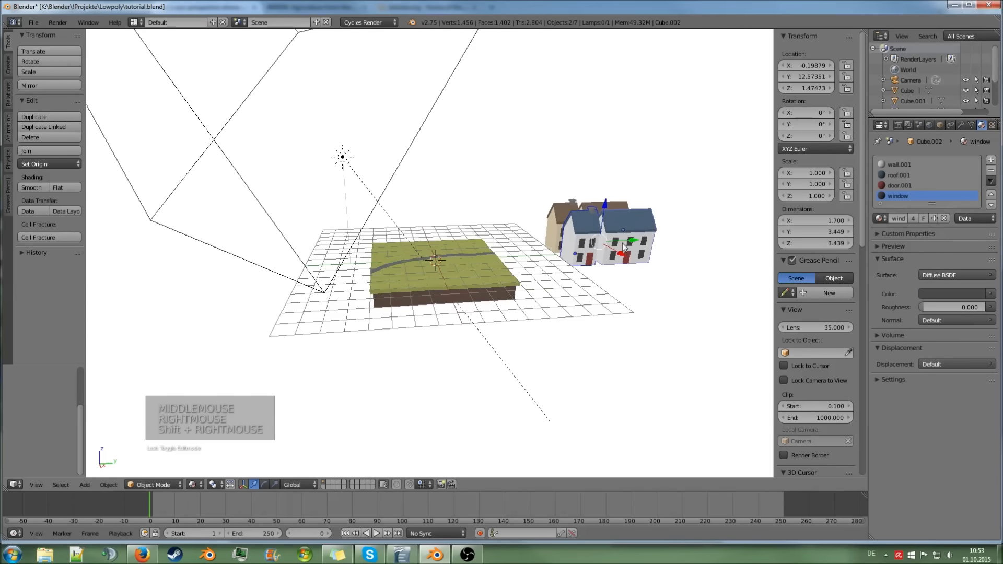
{"action": "right_click", "coordinate": [561, 208], "text": "shift"}
{"action": "right_click", "coordinate": [612, 205], "text": "shift"}
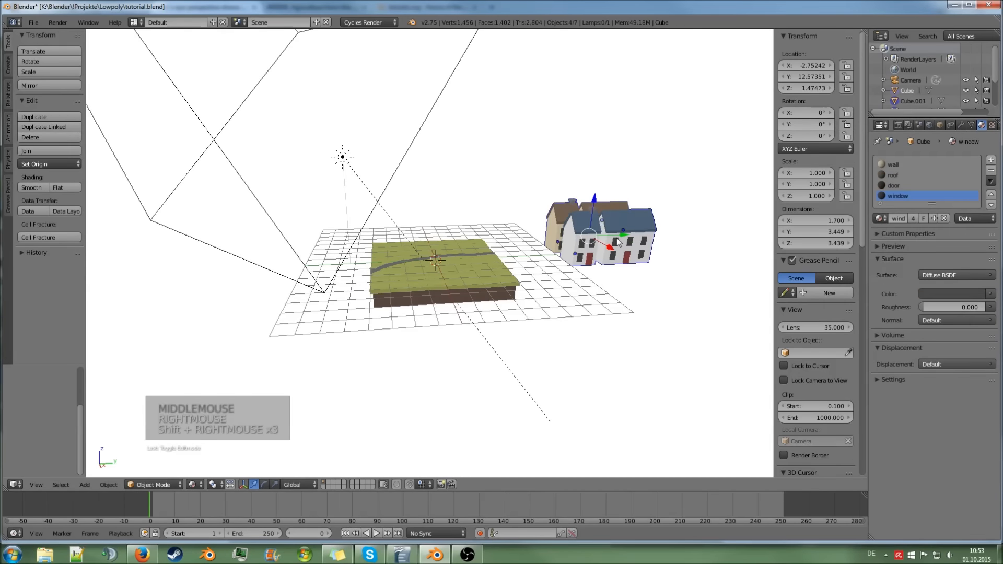
{"action": "left_click_drag", "start_coordinate": [618, 237], "coordinate": [556, 244]}
Scale the four houses down to about 0.229 and lower them along Z onto the grass
{"action": "key", "text": "s"}
{"action": "key", "text": "s"}
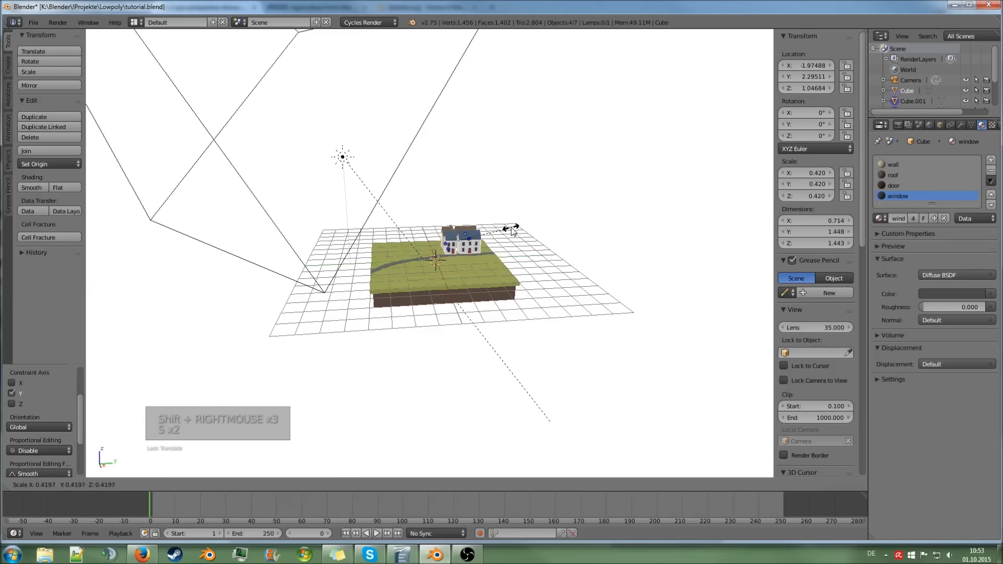
{"action": "middle_click_drag", "start_coordinate": [500, 233], "coordinate": [567, 162]}
{"action": "scroll", "coordinate": [521, 281], "scroll_direction": "up", "scroll_amount": 7}
{"action": "key", "text": "s"}
{"action": "key", "text": "s"}
{"action": "key", "text": "s"}
{"action": "key", "text": "s"}
{"action": "left_click", "coordinate": [466, 143]}
{"action": "left_click_drag", "start_coordinate": [466, 143], "coordinate": [466, 167]}
Deselect the houses and view the whole block from directly above to examine their placement beside the street
{"action": "middle_click_drag", "start_coordinate": [467, 167], "coordinate": [447, 233]}
{"action": "key", "text": "a"}
{"action": "scroll", "coordinate": [545, 191], "scroll_direction": "down", "scroll_amount": 3}
{"action": "key", "text": "KP_7"}
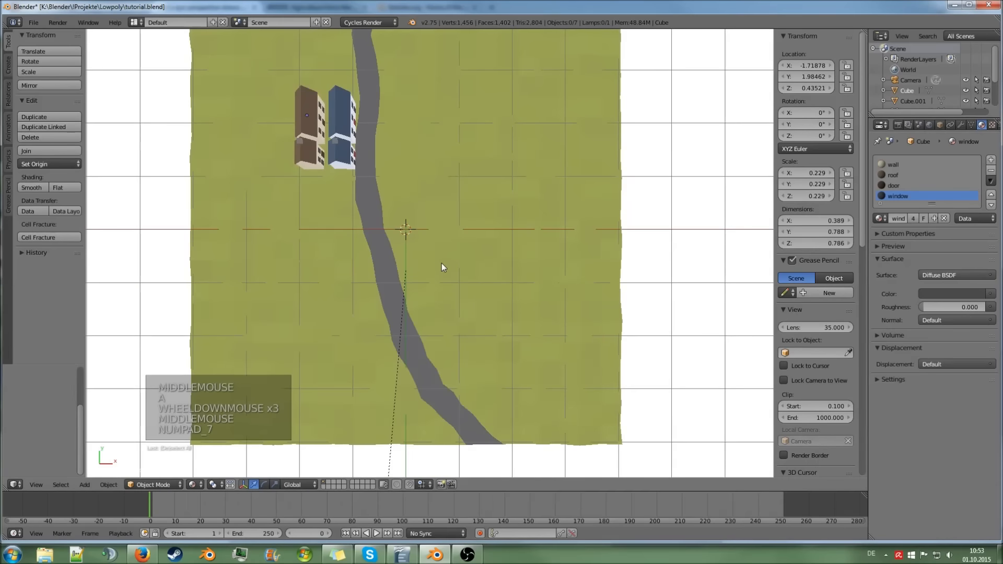
{"action": "scroll", "coordinate": [441, 263], "scroll_direction": "up", "scroll_amount": 3, "text": "shift"}
{"action": "scroll", "coordinate": [440, 270], "scroll_direction": "down", "scroll_amount": 3, "text": "ctrl"}
{"action": "scroll", "coordinate": [447, 230], "scroll_direction": "up", "scroll_amount": 2, "text": "shift"}
{"action": "scroll", "coordinate": [403, 240], "scroll_direction": "up", "scroll_amount": 3}
{"action": "scroll", "coordinate": [407, 242], "scroll_direction": "down", "scroll_amount": 3}
{"action": "key", "text": "KP_7"}
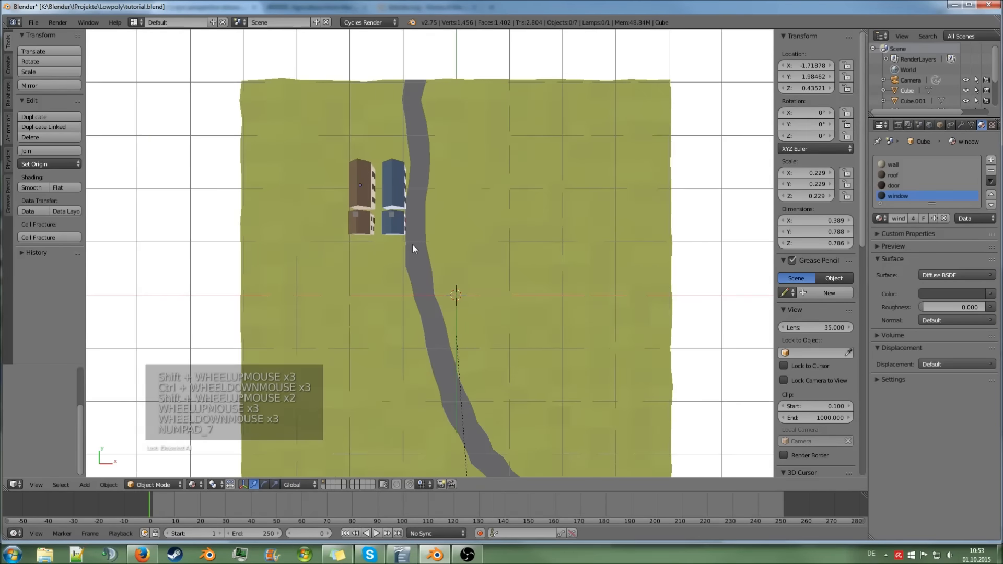
{"action": "scroll", "coordinate": [418, 251], "scroll_direction": "down", "scroll_amount": 6}
{"action": "scroll", "coordinate": [424, 254], "scroll_direction": "up", "scroll_amount": 4}
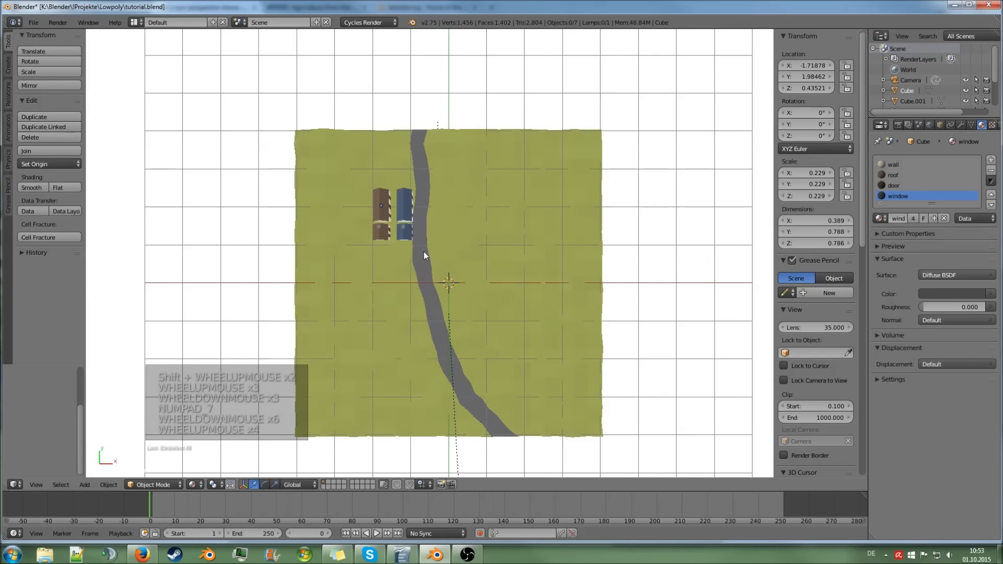
{"action": "scroll", "coordinate": [425, 252], "scroll_direction": "up", "scroll_amount": 1}
{"action": "scroll", "coordinate": [424, 252], "scroll_direction": "down", "scroll_amount": 1, "text": "shift"}
{"action": "right_click", "coordinate": [396, 182]}
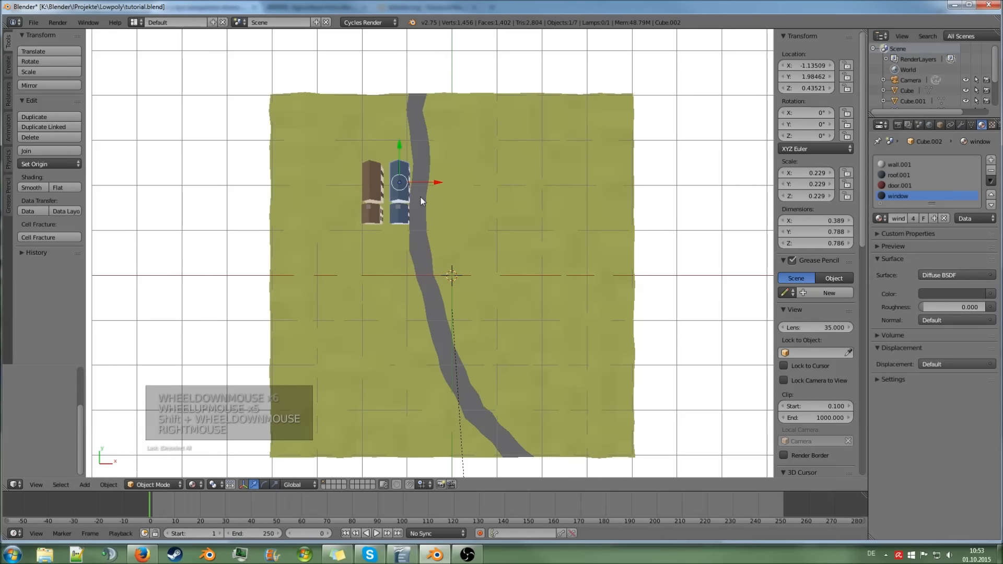
{"action": "key", "text": "g"}
{"action": "key", "text": "g"}
{"action": "right_click", "coordinate": [434, 185]}
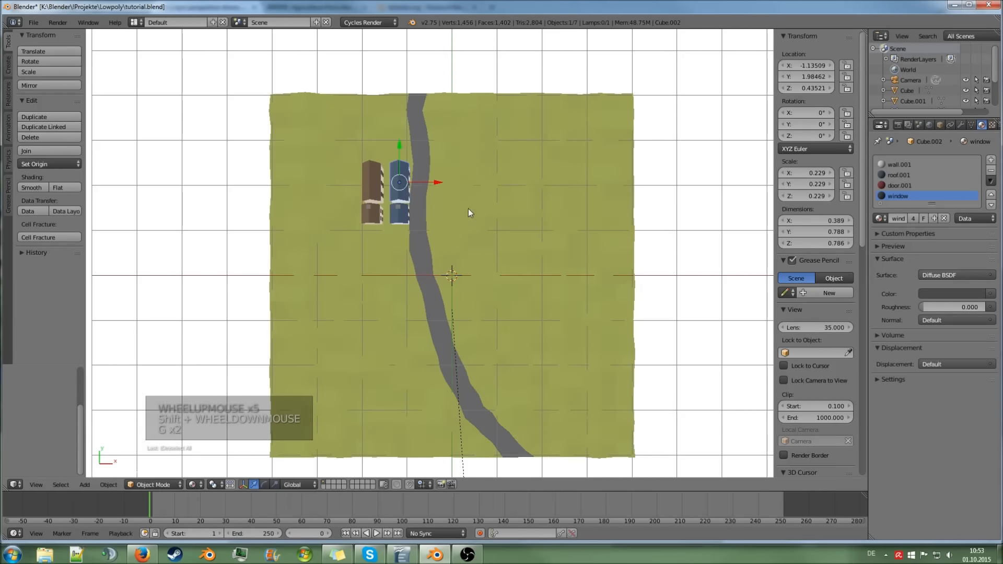
Move the long blue house toward the street's northern end and rotate it about 5.4° so it lines up with the western edge
{"action": "key", "text": "r"}
{"action": "right_click", "coordinate": [374, 277]}
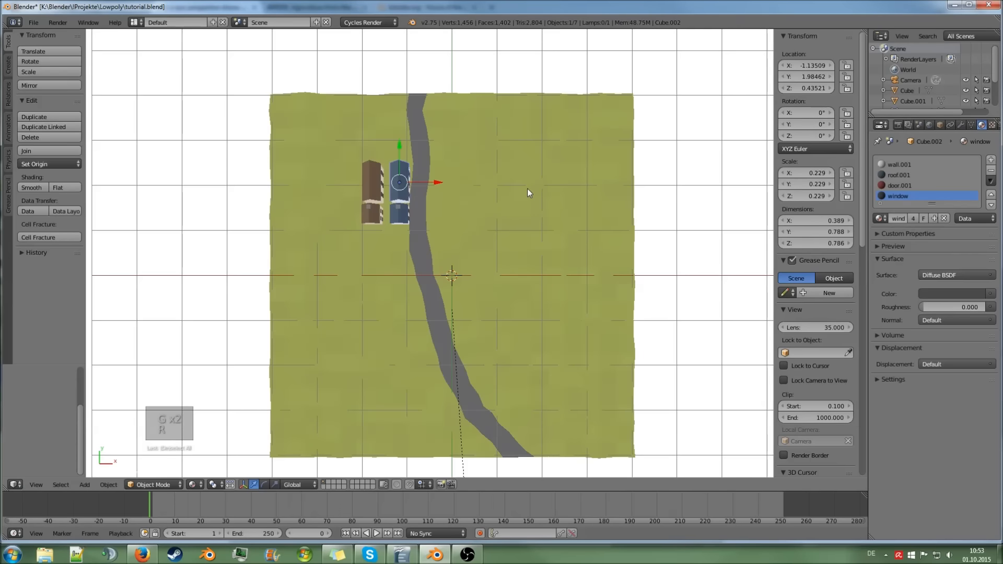
{"action": "key", "text": "g"}
{"action": "left_click", "coordinate": [512, 172]}
{"action": "key", "text": "r"}
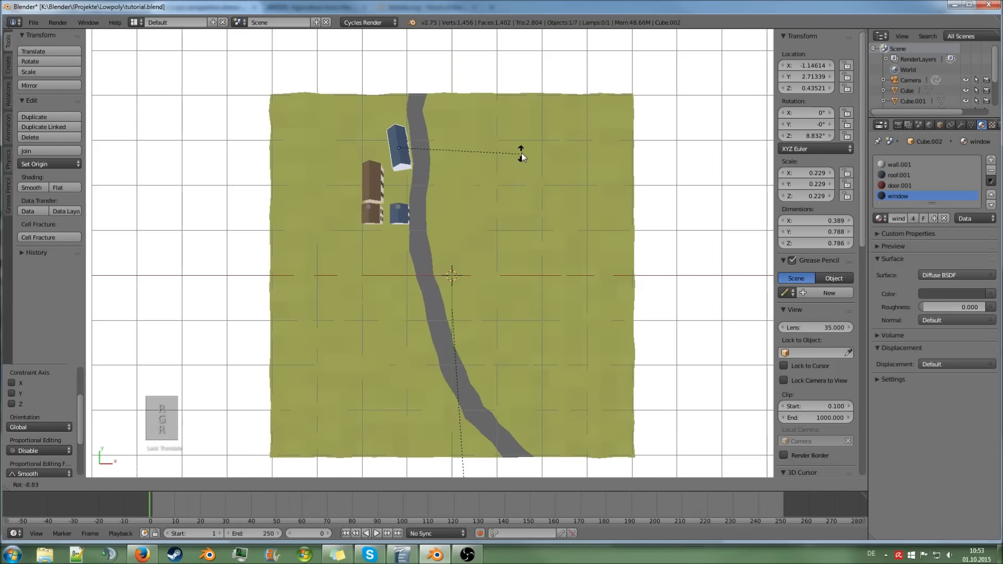
{"action": "left_click", "coordinate": [522, 153]}
{"action": "key", "text": "g"}
{"action": "left_click", "coordinate": [523, 149]}
{"action": "key", "text": "r"}
{"action": "left_click", "coordinate": [523, 158]}
{"action": "key", "text": "g"}
{"action": "left_click", "coordinate": [523, 158]}
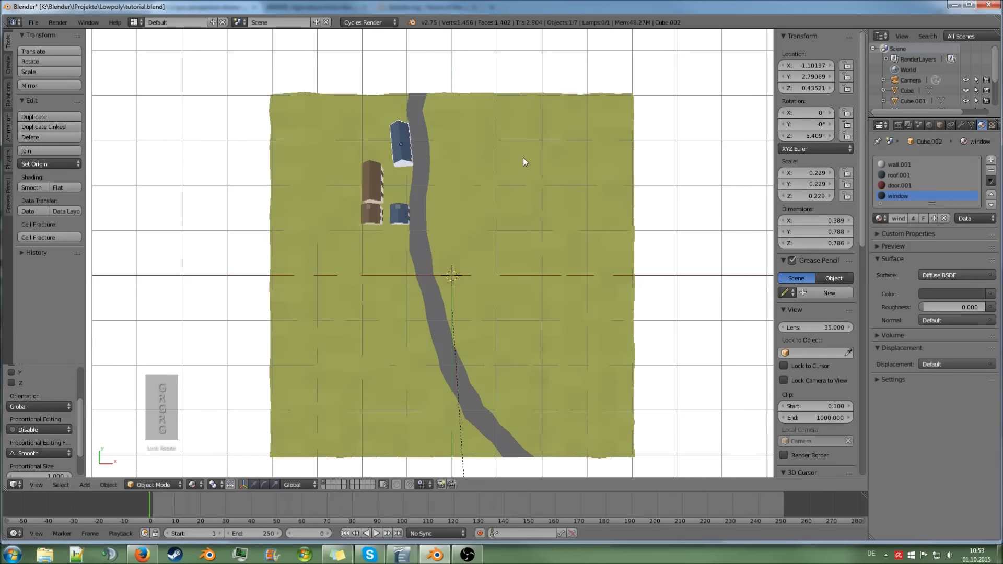
Move the small blue house against the south end of the long blue house and rotate it to about -6.8°
{"action": "right_click", "coordinate": [410, 208]}
{"action": "key", "text": "g"}
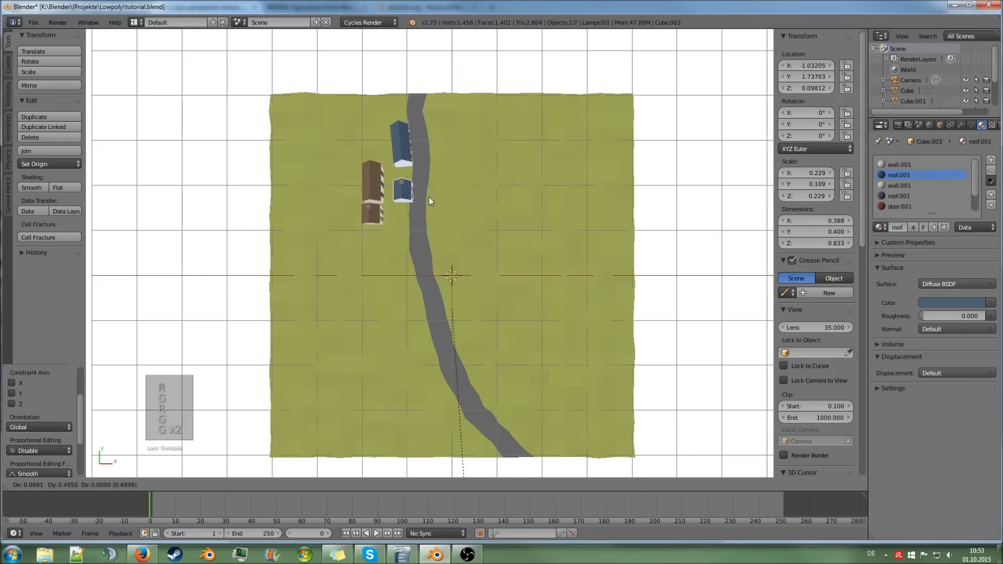
{"action": "left_click", "coordinate": [429, 186]}
{"action": "key", "text": "r"}
{"action": "key", "text": "g"}
{"action": "key", "text": "r"}
{"action": "left_click", "coordinate": [468, 198]}
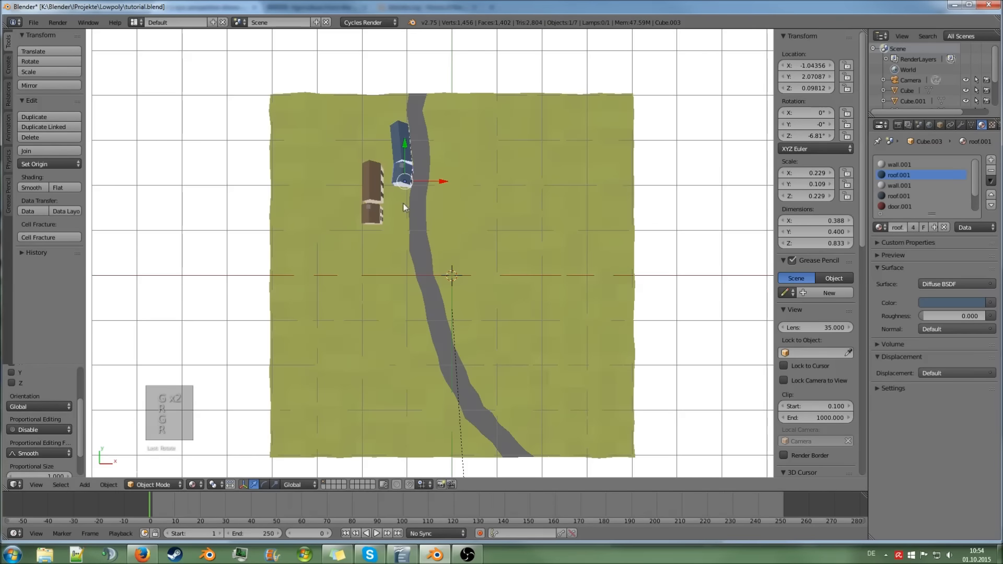
Move the long brown house to the street's western edge south of the blue pair and rotate it about 3°
{"action": "right_click", "coordinate": [373, 188]}
{"action": "key", "text": "g"}
{"action": "key", "text": "g"}
{"action": "left_click", "coordinate": [399, 236]}
{"action": "key", "text": "r"}
{"action": "left_click", "coordinate": [437, 236]}
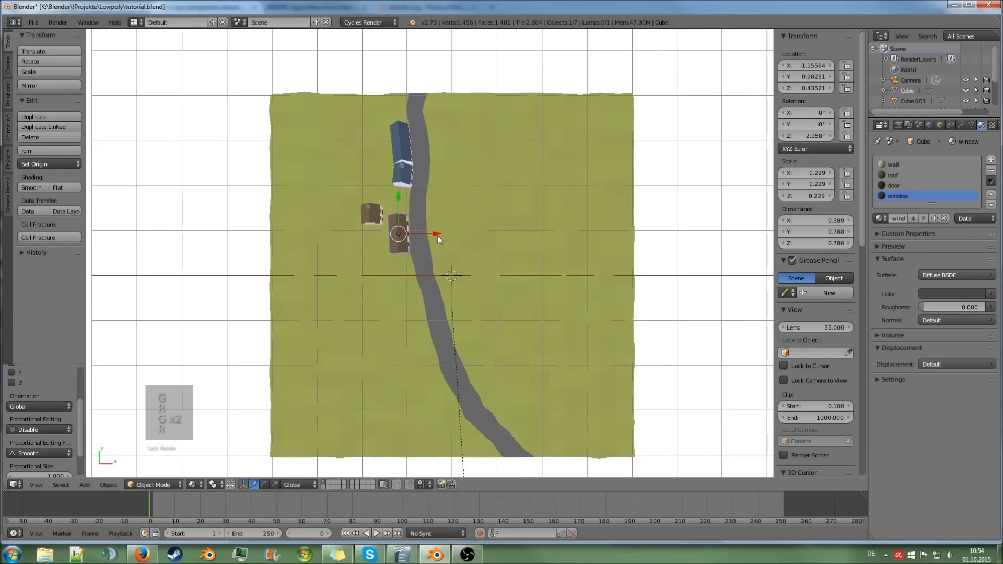
Place the small brown house at the south end of the long brown house, rotated about 14.7° to follow the street
{"action": "right_click", "coordinate": [363, 218]}
{"action": "key", "text": "g"}
{"action": "key", "text": "g"}
{"action": "left_click", "coordinate": [418, 263]}
{"action": "key", "text": "r"}
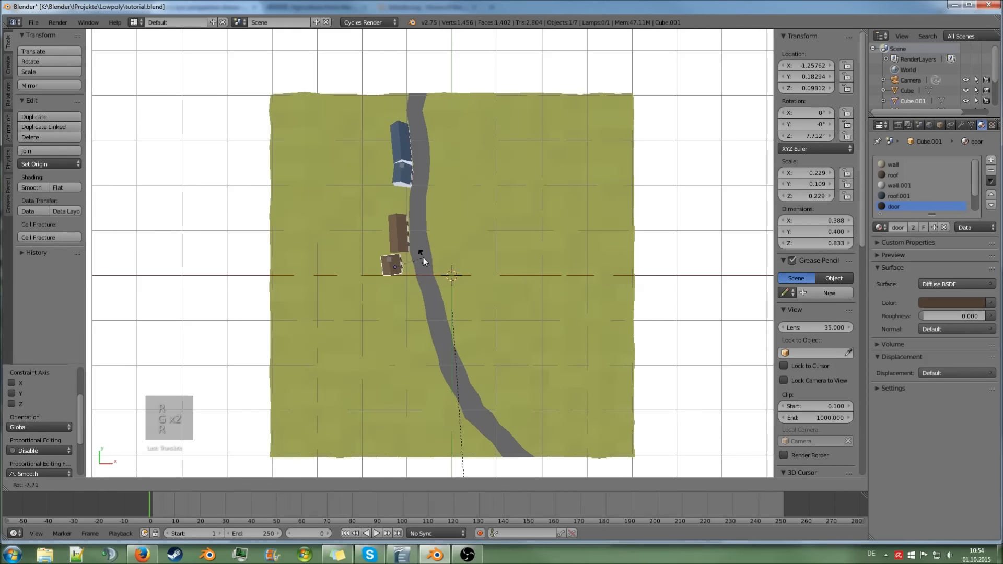
{"action": "left_click", "coordinate": [425, 257]}
{"action": "key", "text": "g"}
{"action": "left_click", "coordinate": [436, 254]}
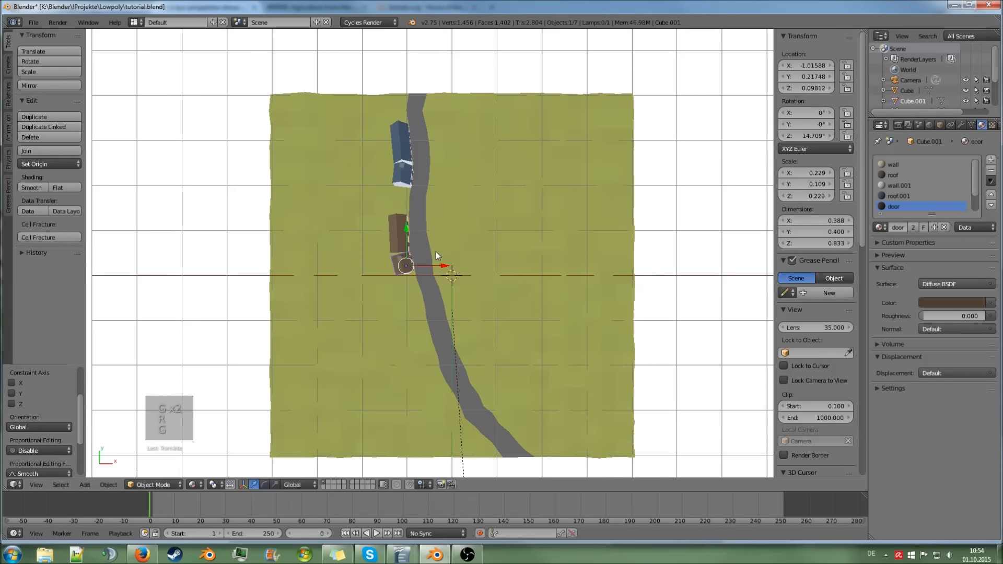
Duplicate the small brown house, place the copy at the north end of the blue row, and rotate it to about 3.6°
{"action": "key", "text": "shift+d"}
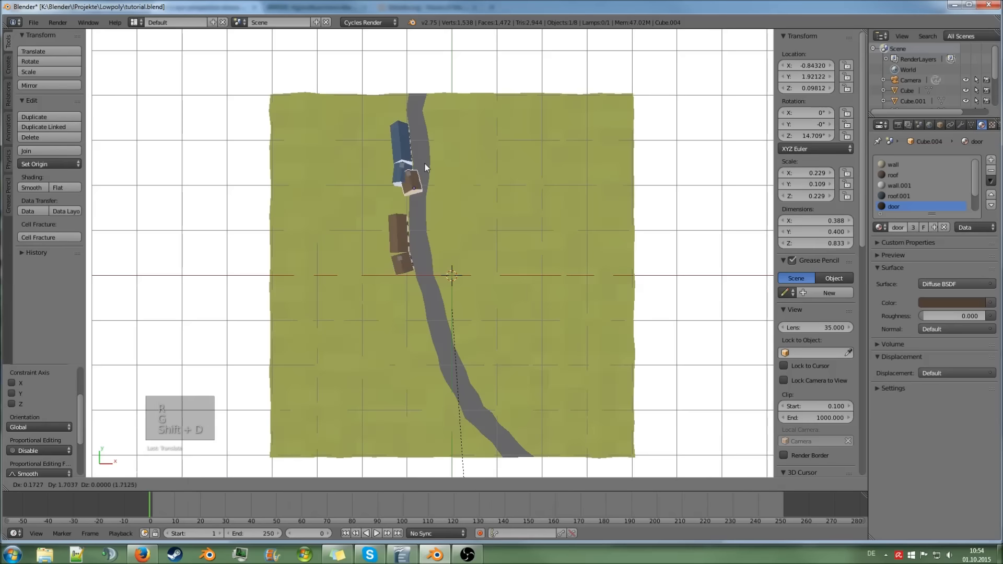
{"action": "left_click", "coordinate": [413, 106]}
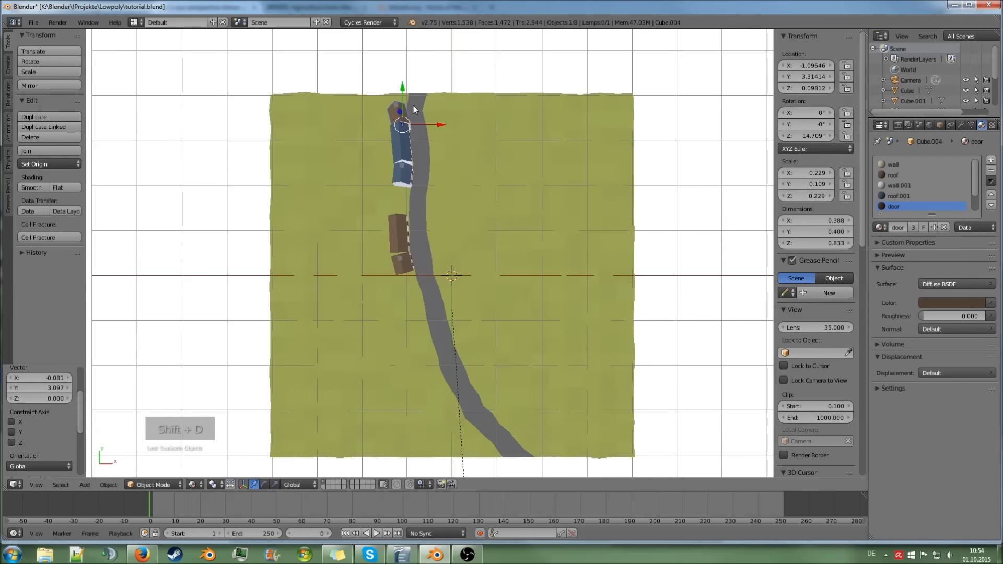
{"action": "key", "text": "r"}
{"action": "left_click", "coordinate": [472, 139]}
{"action": "key", "text": "g"}
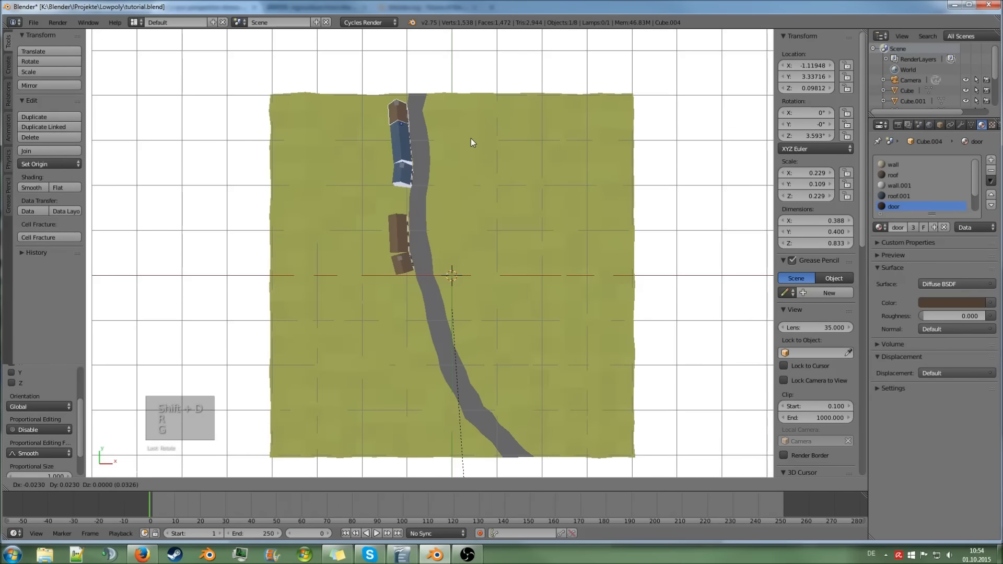
{"action": "left_click", "coordinate": [457, 145]}
Duplicate the long blue house, rotate the copy to about -86°, and attach it to the west side of the small blue house
{"action": "right_click", "coordinate": [405, 142]}
{"action": "key", "text": "shift+d"}
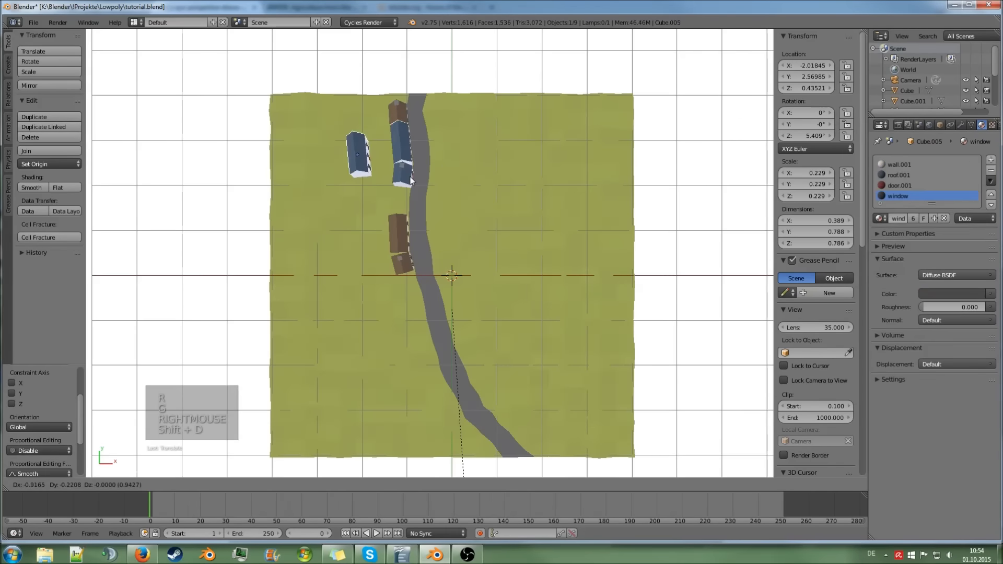
{"action": "left_click", "coordinate": [404, 189]}
{"action": "key", "text": "r"}
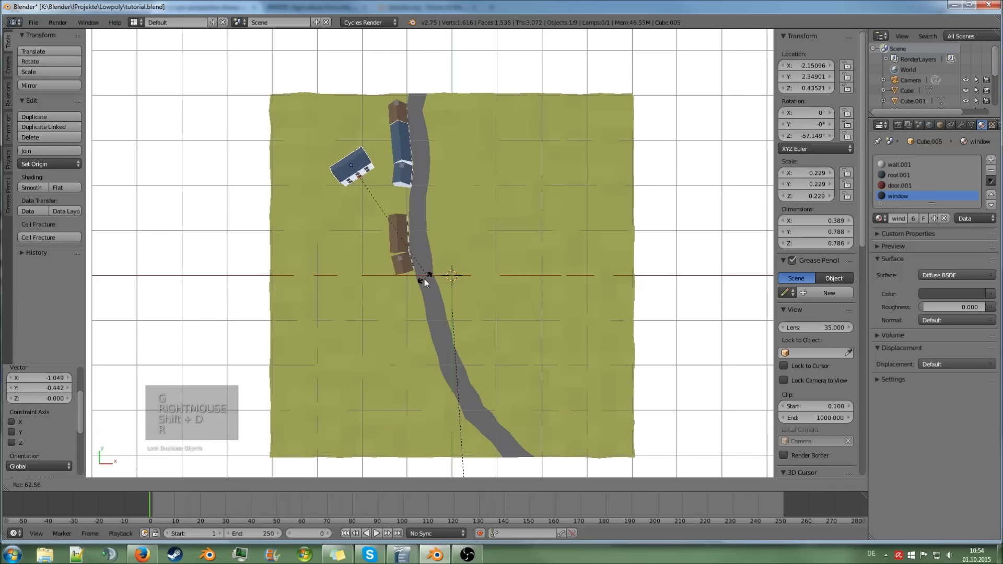
{"action": "left_click", "coordinate": [363, 291]}
{"action": "key", "text": "g"}
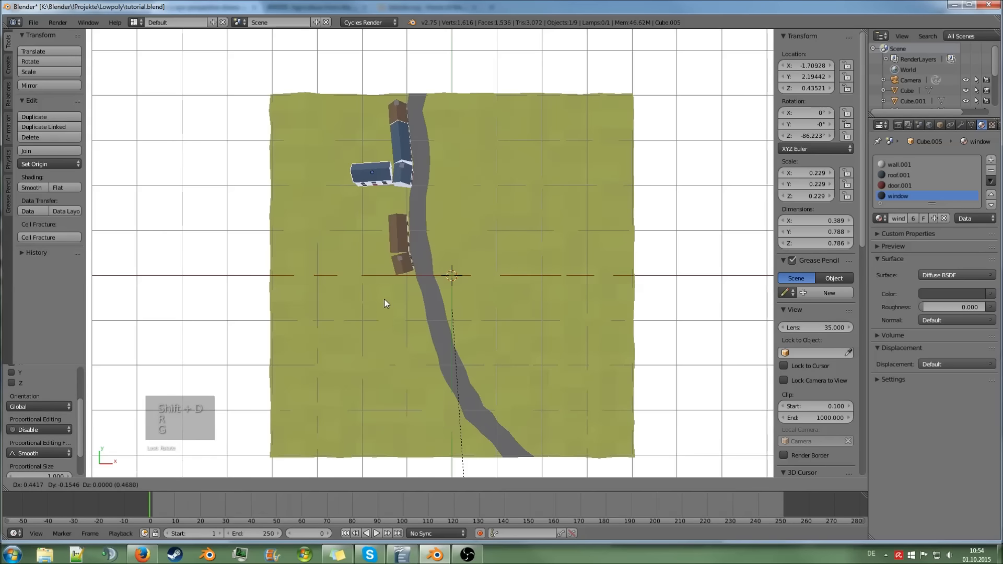
{"action": "left_click", "coordinate": [384, 300]}
Duplicate the long brown house, rotate the copy to about -60°, and place it at the west end of the blue side row
{"action": "right_click", "coordinate": [399, 229]}
{"action": "key", "text": "shift+d"}
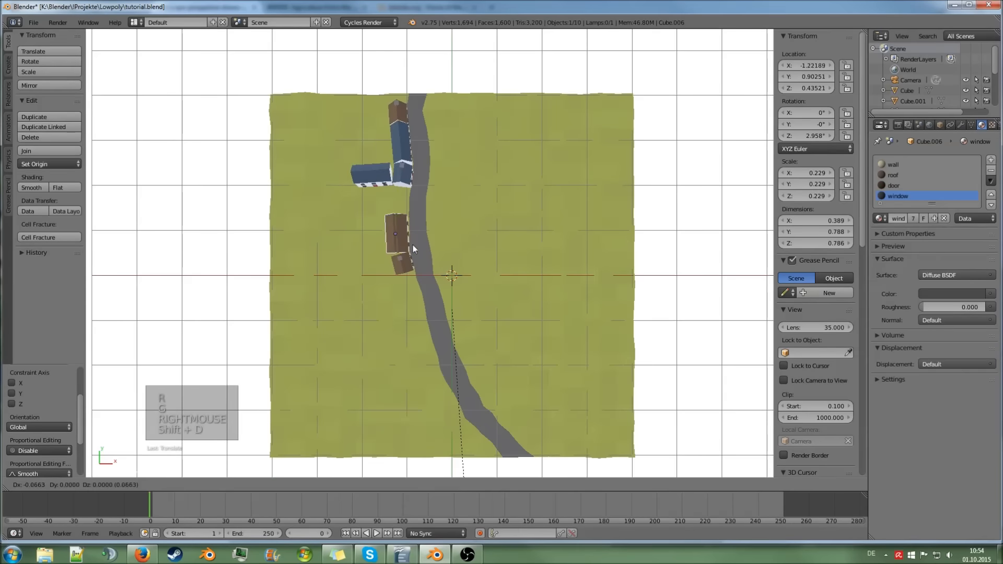
{"action": "left_click", "coordinate": [368, 212]}
{"action": "key", "text": "r"}
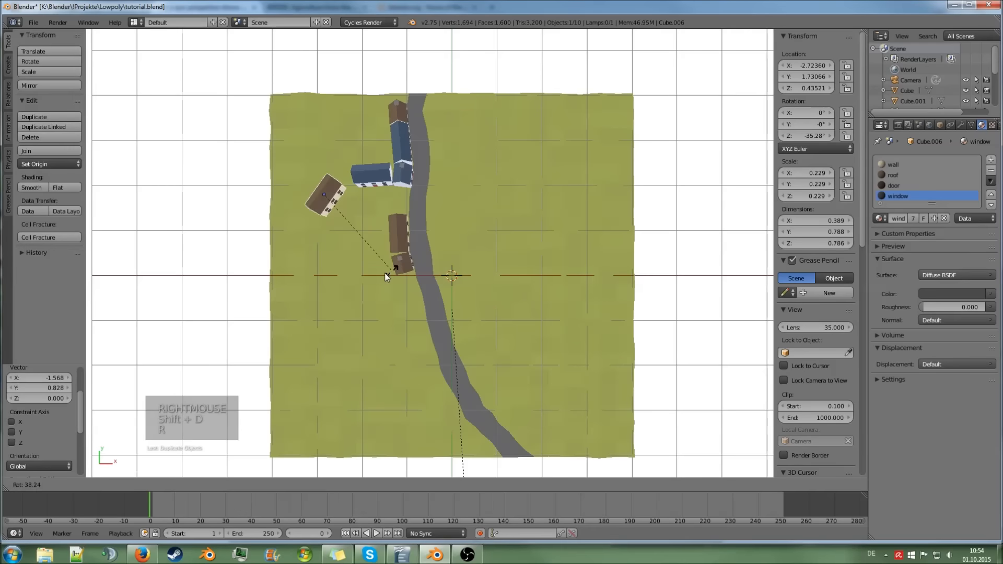
{"action": "left_click", "coordinate": [350, 281]}
{"action": "key", "text": "g"}
{"action": "left_click", "coordinate": [361, 274]}
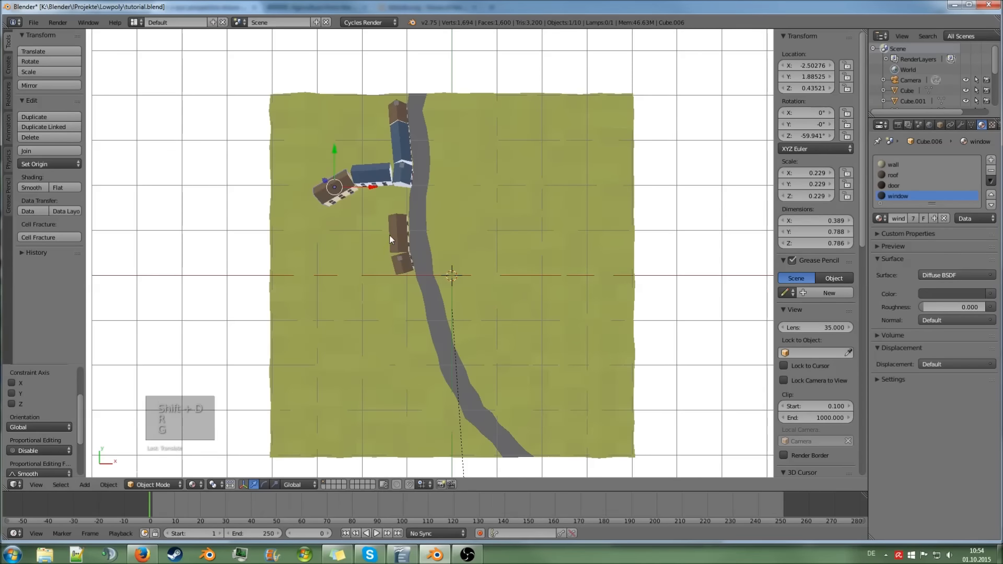
Duplicate the small brown house, turn the copy crosswise, and place it at the north end of the long brown house beside the street
{"action": "right_click", "coordinate": [401, 263]}
{"action": "key", "text": "shift+d"}
{"action": "left_click", "coordinate": [416, 256]}
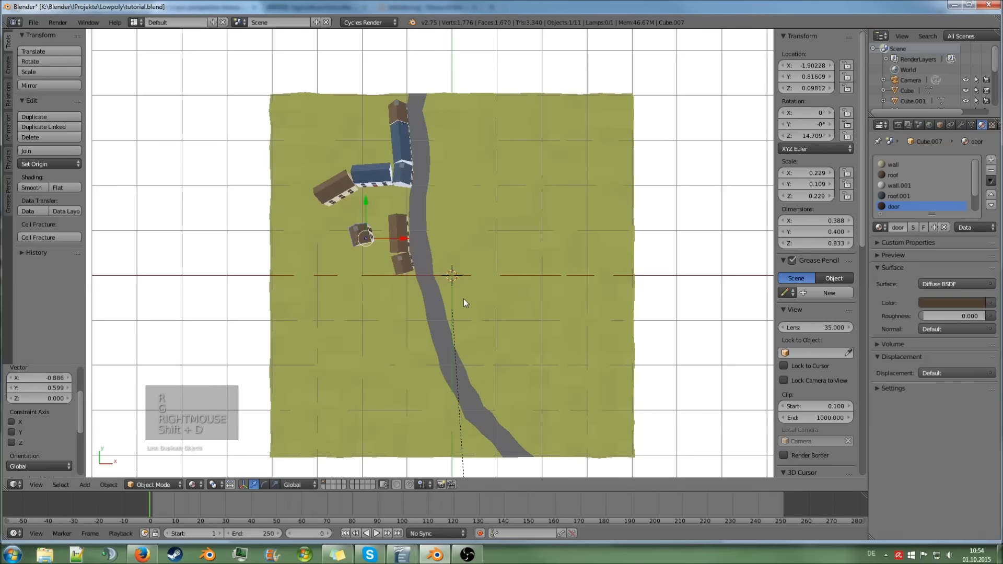
{"action": "key", "text": "r"}
{"action": "left_click", "coordinate": [426, 178]}
{"action": "key", "text": "g"}
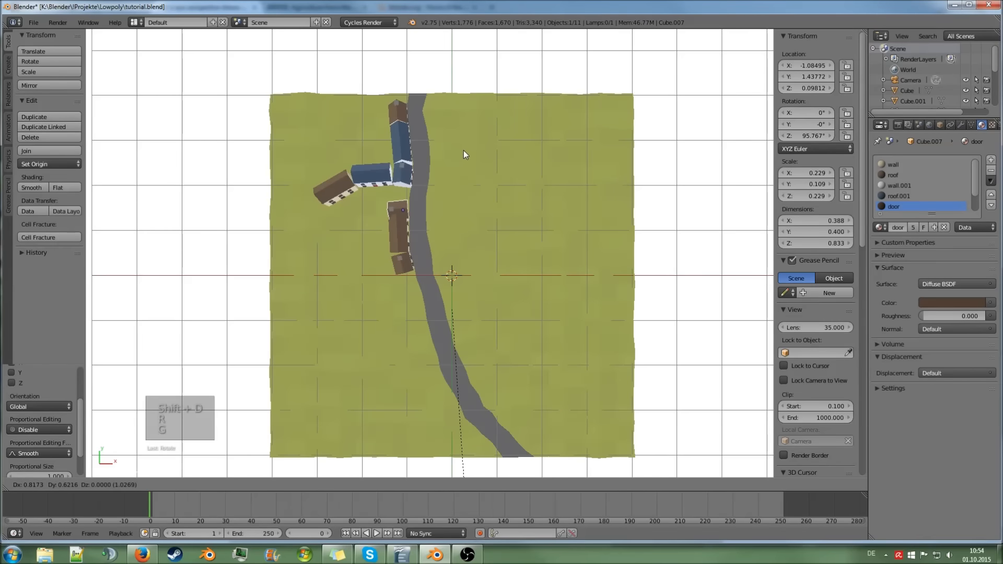
{"action": "left_click", "coordinate": [463, 150]}
{"action": "key", "text": "r"}
{"action": "left_click", "coordinate": [465, 152]}
Duplicate the long blue house, rotate the copy to about 115°, place it west of the brown row, and check it through the camera
{"action": "right_click", "coordinate": [437, 159]}
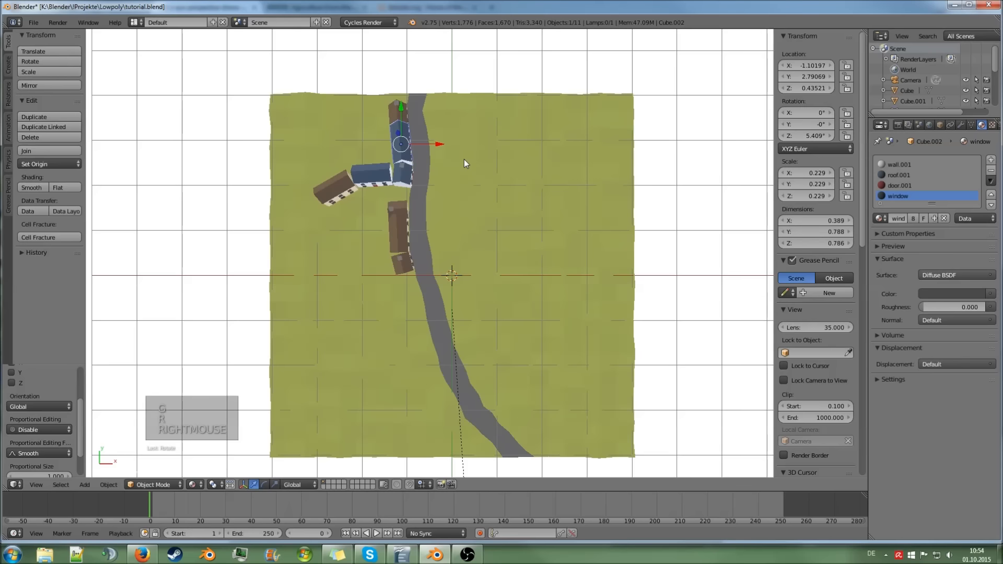
{"action": "key", "text": "shift+d"}
{"action": "key", "text": "r"}
{"action": "key", "text": "g"}
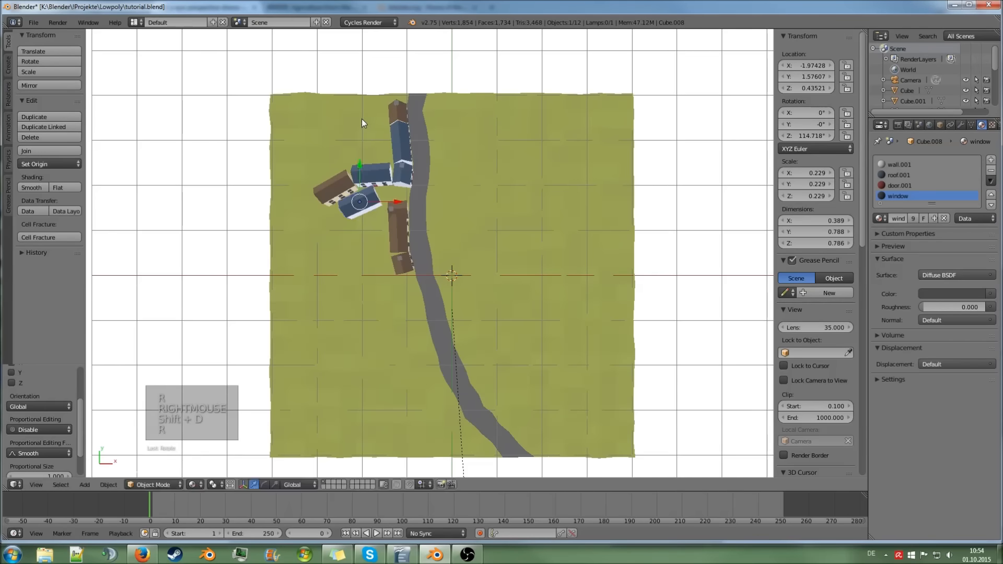
{"action": "left_click", "coordinate": [373, 134]}
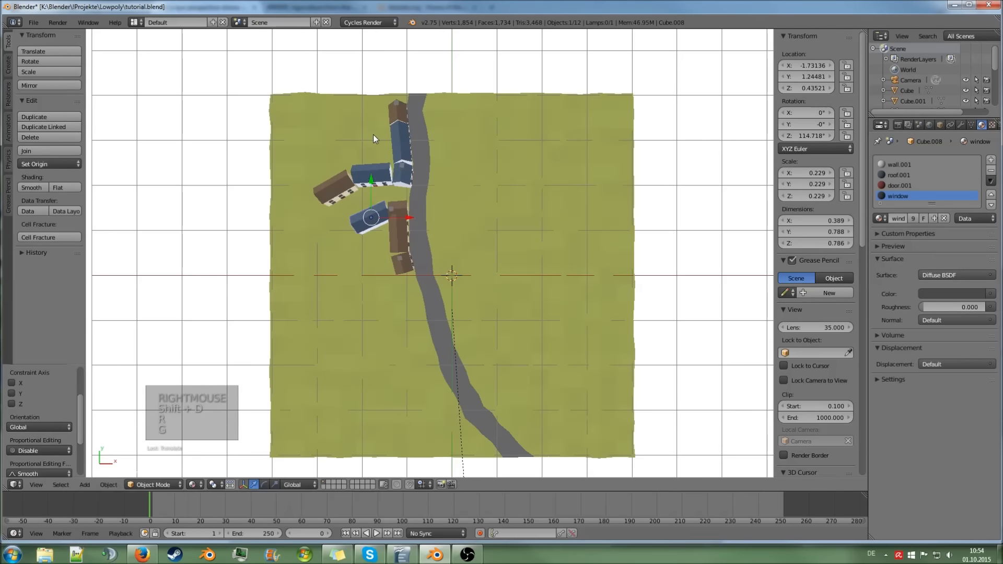
{"action": "key", "text": "KP_0"}
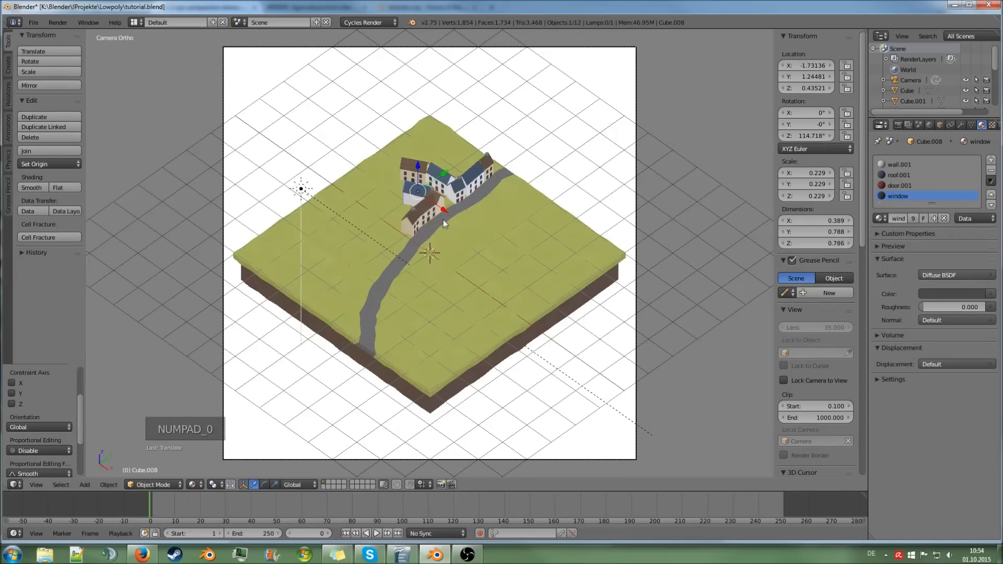
From above, duplicate the blue house across to the street's eastern edge and rotate the copy to about 171°
{"action": "key", "text": "KP_7"}
{"action": "key", "text": "shift+d"}
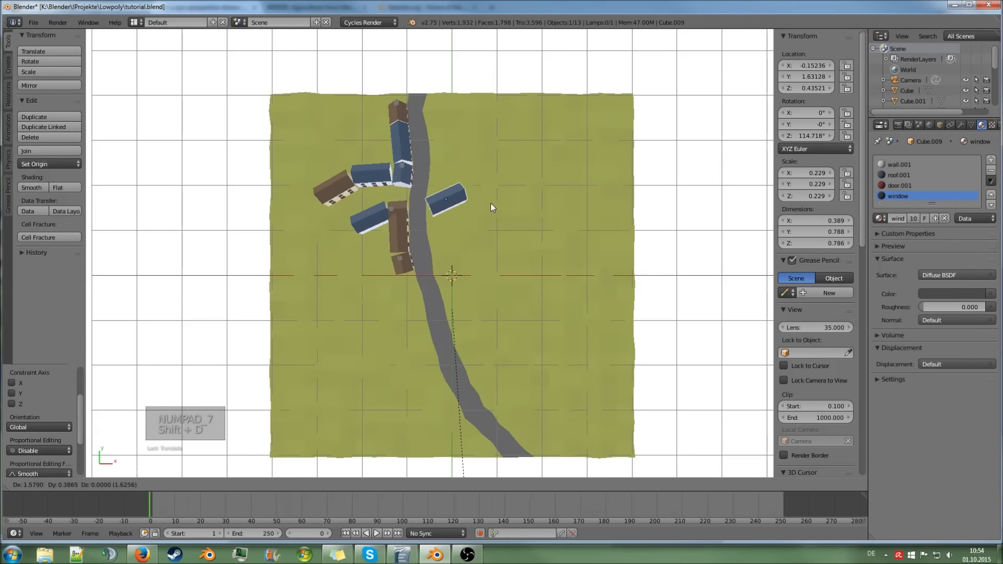
{"action": "left_click", "coordinate": [492, 187]}
{"action": "key", "text": "r"}
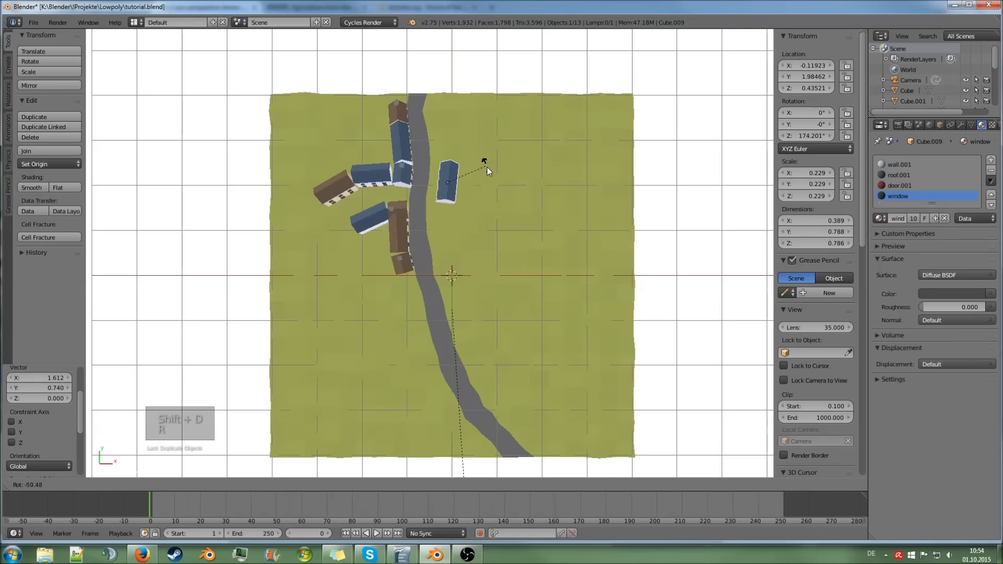
{"action": "left_click", "coordinate": [487, 167]}
{"action": "key", "text": "g"}
{"action": "key", "text": "r"}
{"action": "left_click", "coordinate": [478, 169]}
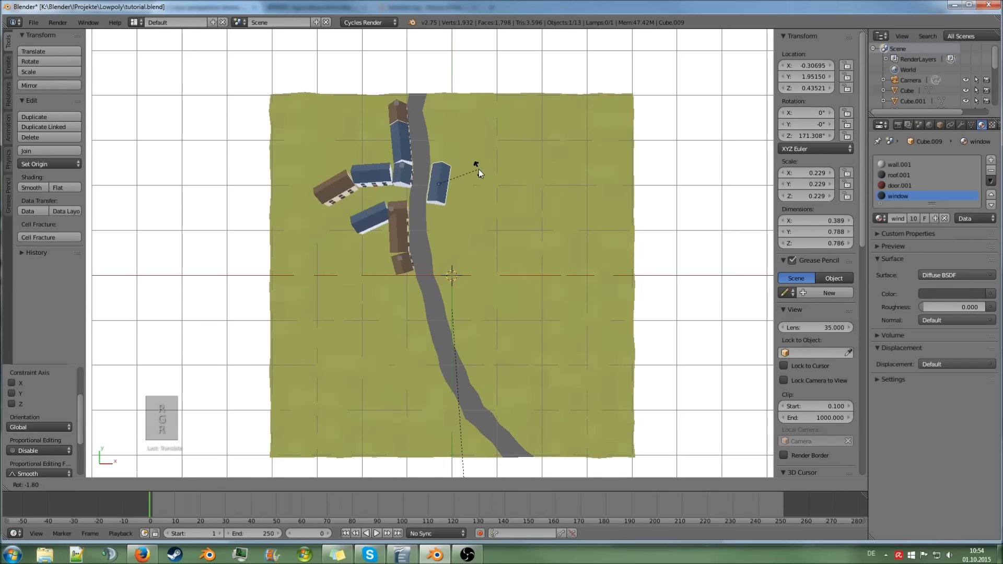
Duplicate the long brown house across the street, rotate the copy to about 187°, and fit it against the south end of the blue house
{"action": "right_click", "coordinate": [405, 223]}
{"action": "key", "text": "shift+d"}
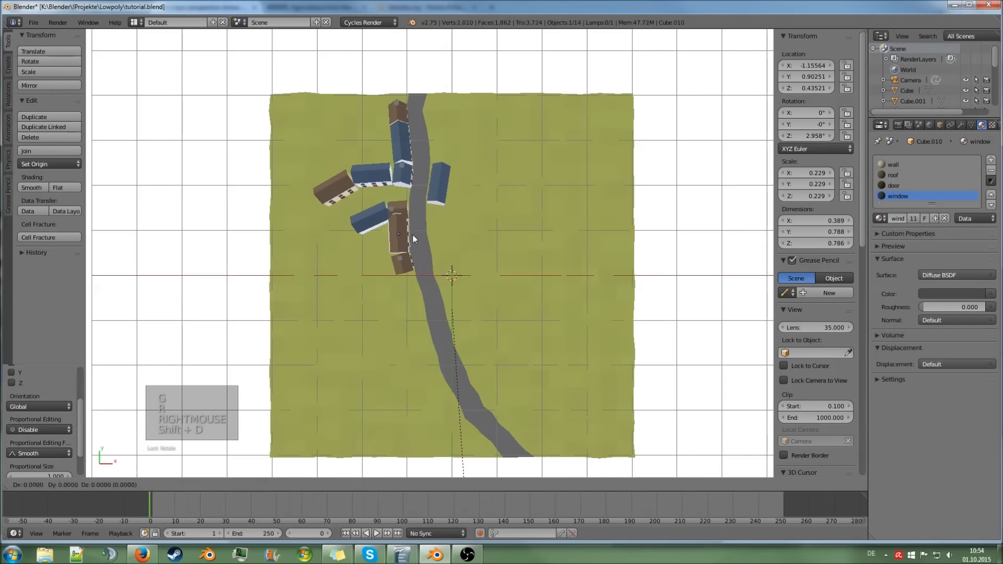
{"action": "left_click", "coordinate": [464, 254]}
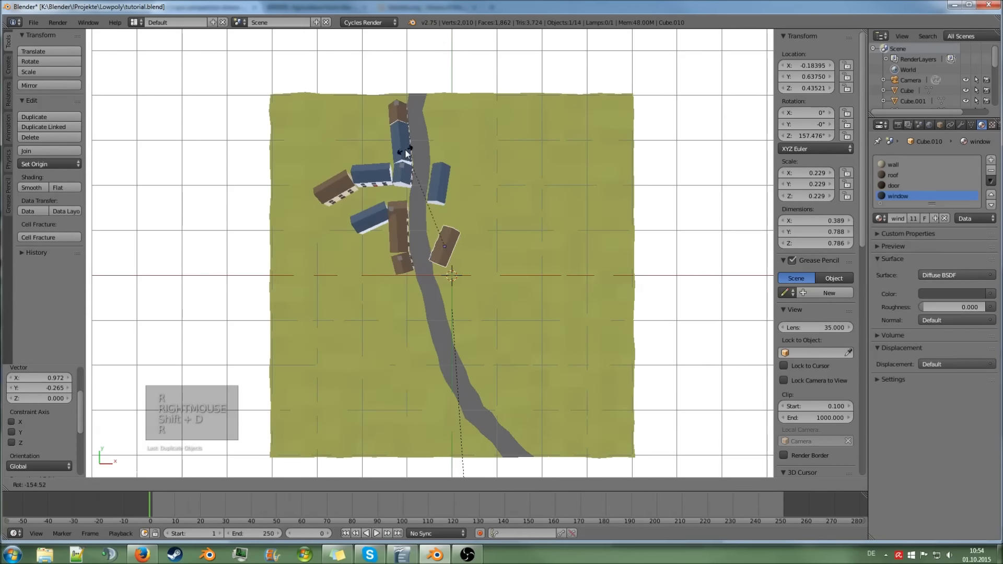
{"action": "left_click", "coordinate": [368, 192]}
{"action": "key", "text": "g"}
{"action": "left_click", "coordinate": [361, 171]}
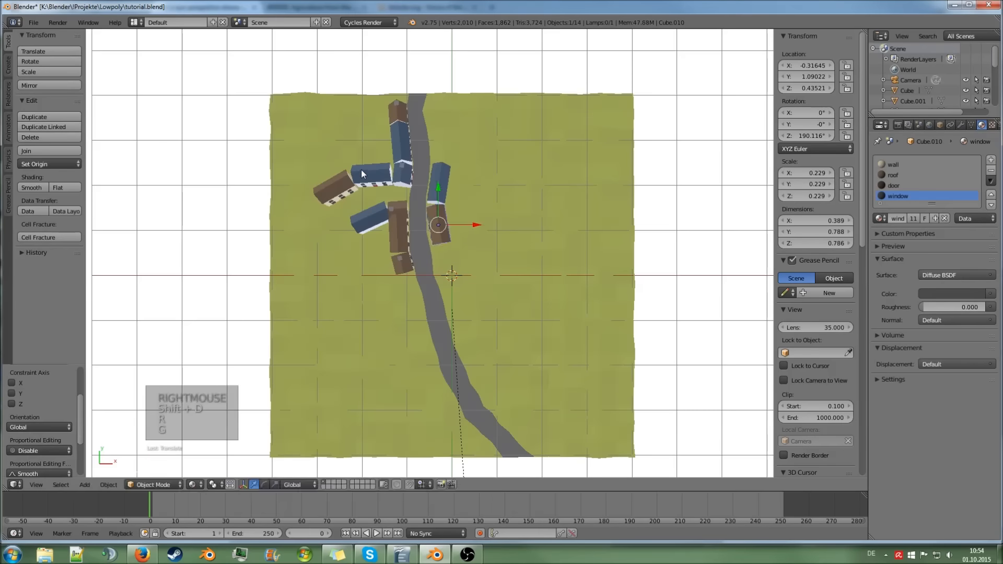
{"action": "key", "text": "r"}
{"action": "left_click", "coordinate": [366, 167]}
{"action": "key", "text": "g"}
{"action": "left_click", "coordinate": [365, 167]}
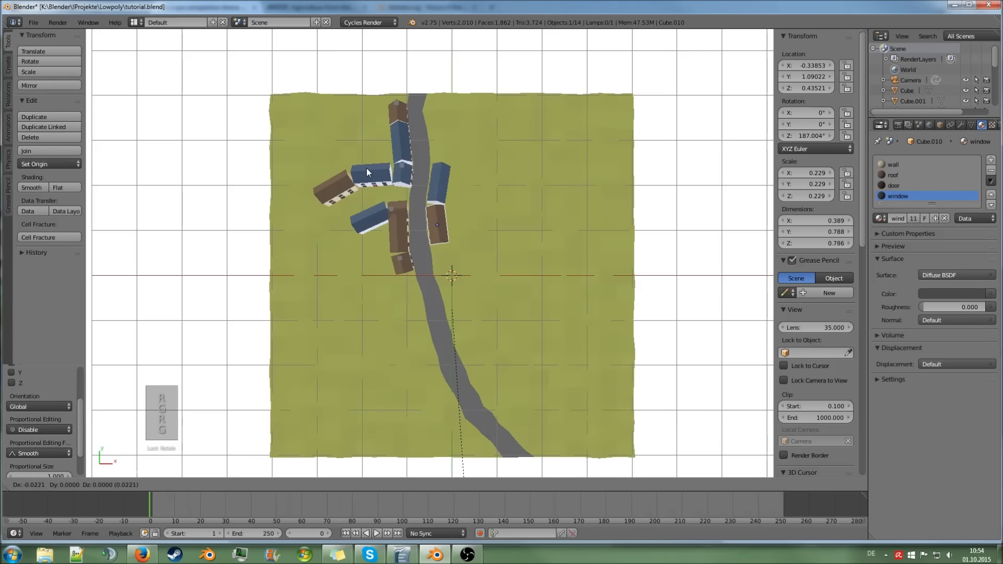
Duplicate the eastern brown house farther south along the street and rotate the copy to about 199° to follow the bend
{"action": "key", "text": "shift+d"}
{"action": "left_click", "coordinate": [381, 229]}
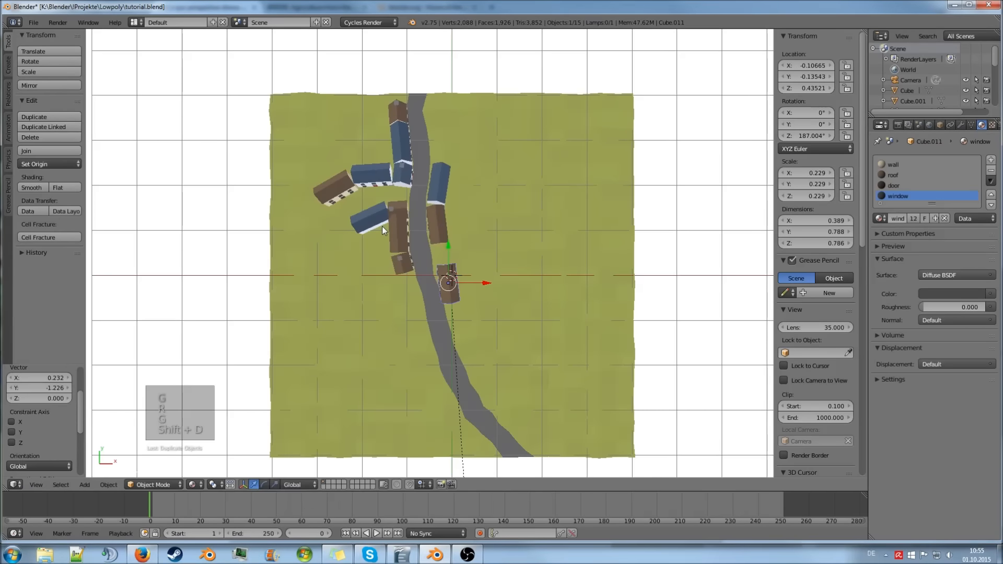
{"action": "key", "text": "r"}
{"action": "left_click", "coordinate": [392, 209]}
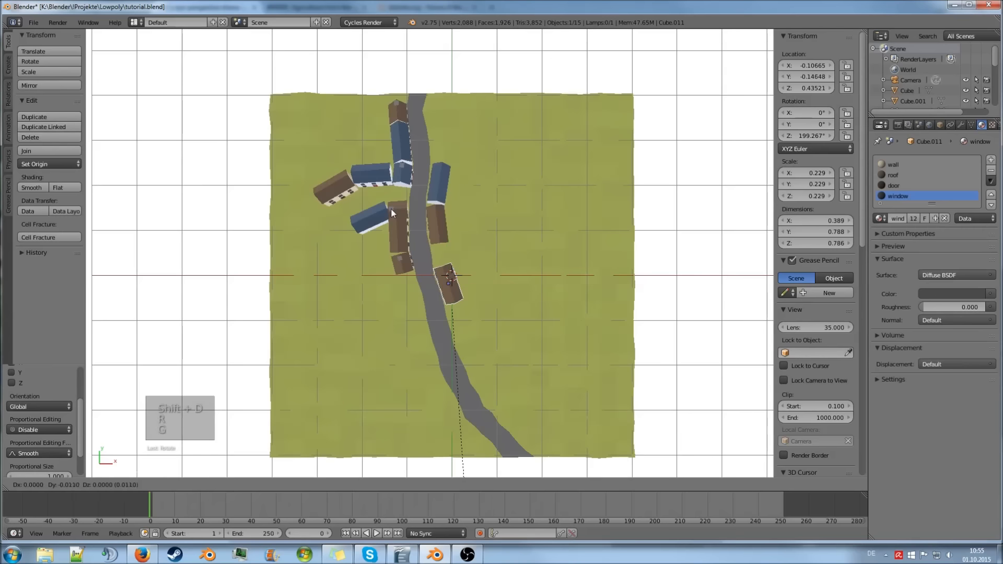
{"action": "key", "text": "g"}
{"action": "left_click", "coordinate": [391, 208]}
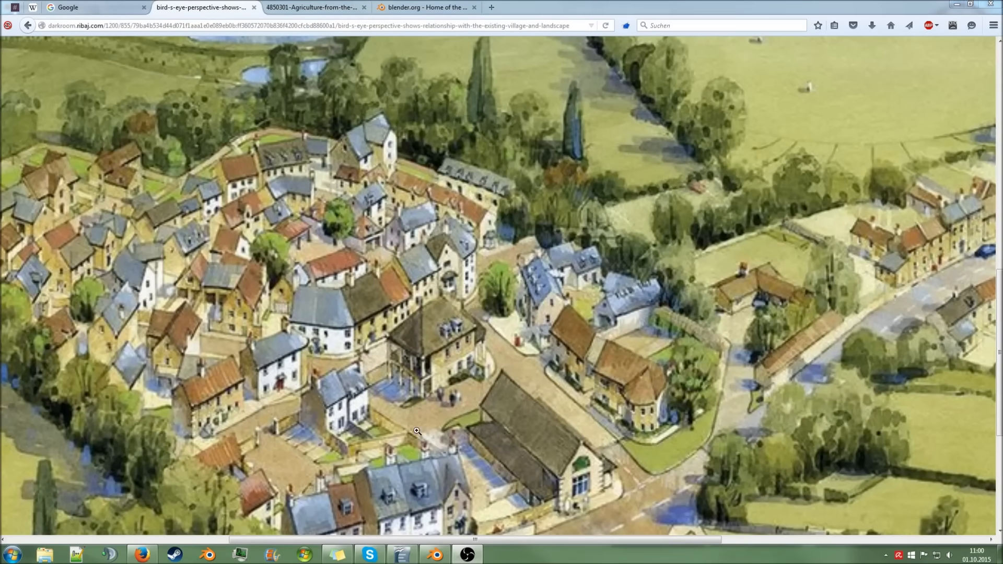
Switch from the village reference picture back to Blender and view the whole house layout from above
{"action": "left_click", "coordinate": [429, 556]}
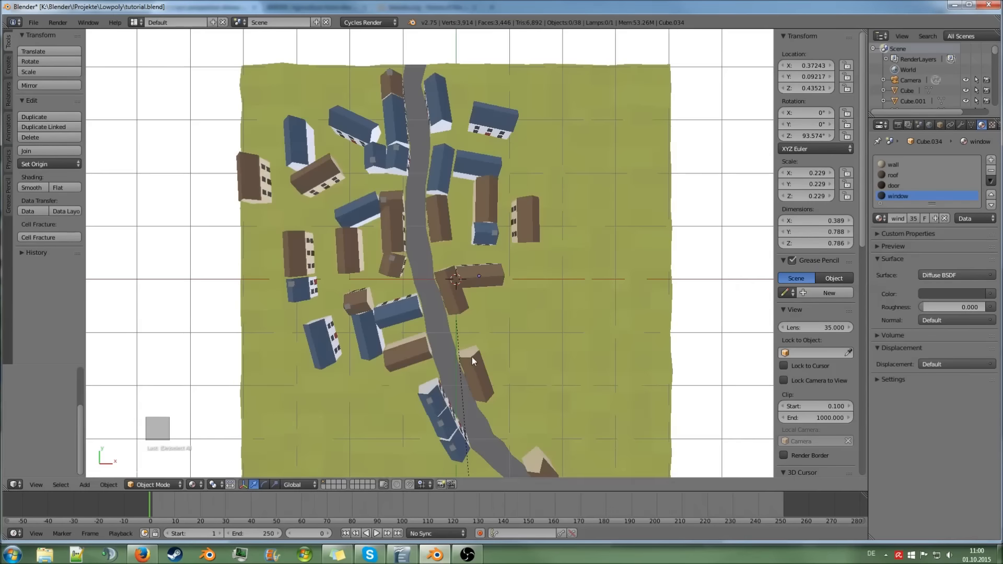
{"action": "scroll", "coordinate": [473, 355], "scroll_direction": "down", "scroll_amount": 2}
{"action": "scroll", "coordinate": [474, 353], "scroll_direction": "up", "scroll_amount": 1}
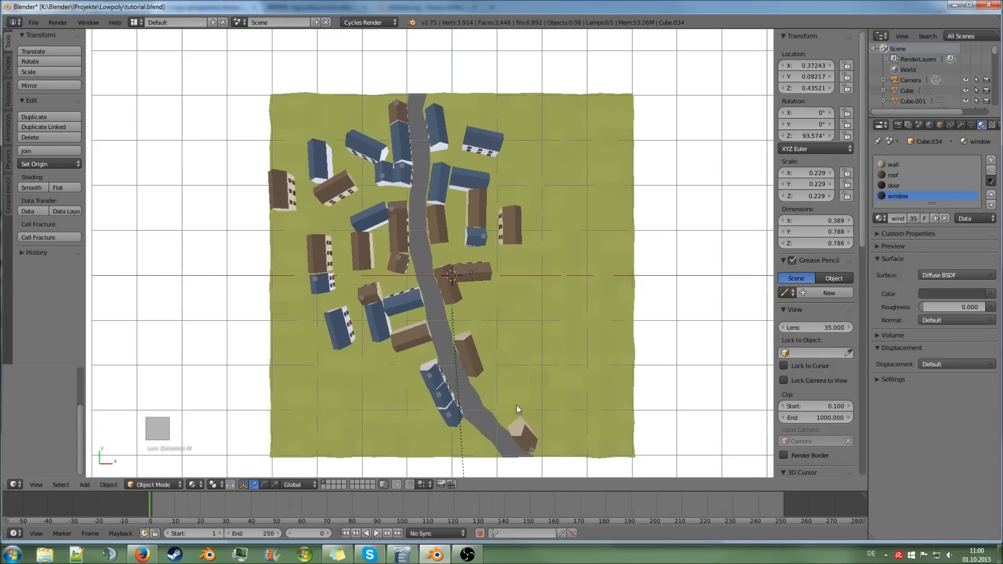
Render the village from the camera, inspect the image and return to the 3D scene
{"action": "key", "text": "KP_0"}
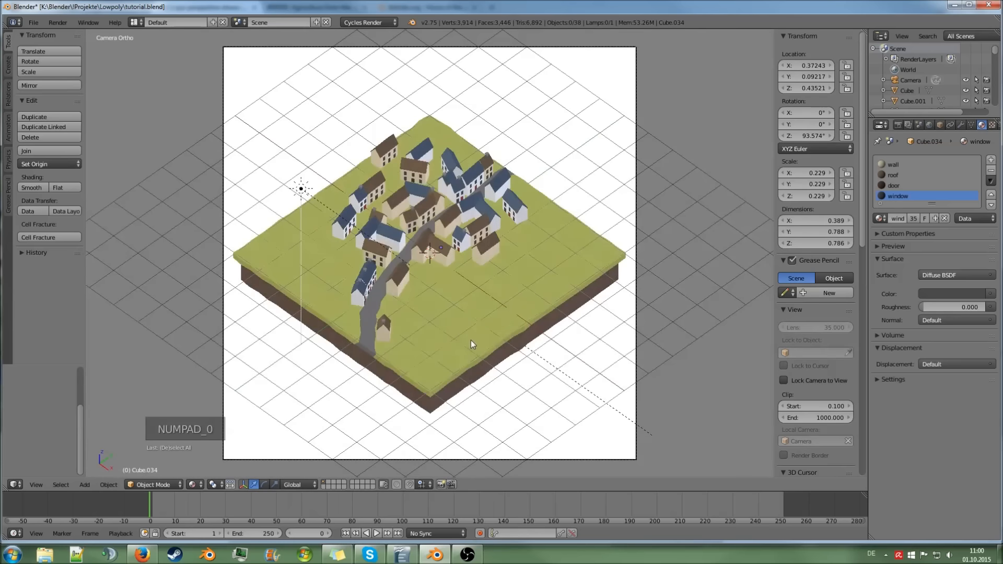
{"action": "key", "text": "F12"}
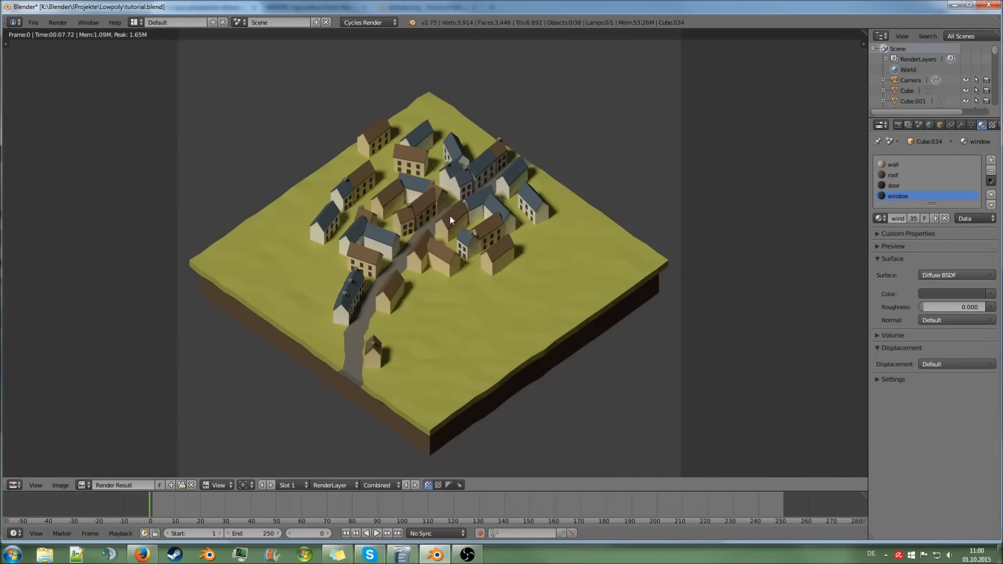
{"action": "scroll", "coordinate": [456, 274], "scroll_direction": "up", "scroll_amount": 1}
{"action": "key", "text": "Escape"}
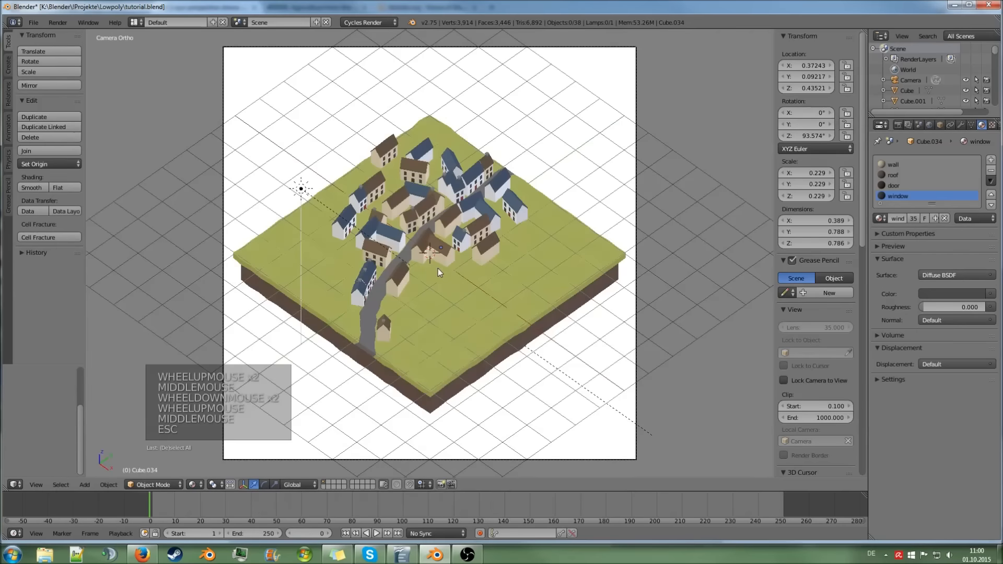
From above, open the ground mesh for editing and add a new material slot with a beige diffuse colour
{"action": "key", "text": "KP_7"}
{"action": "scroll", "coordinate": [433, 268], "scroll_direction": "up", "scroll_amount": 1}
{"action": "key", "text": "Tab"}
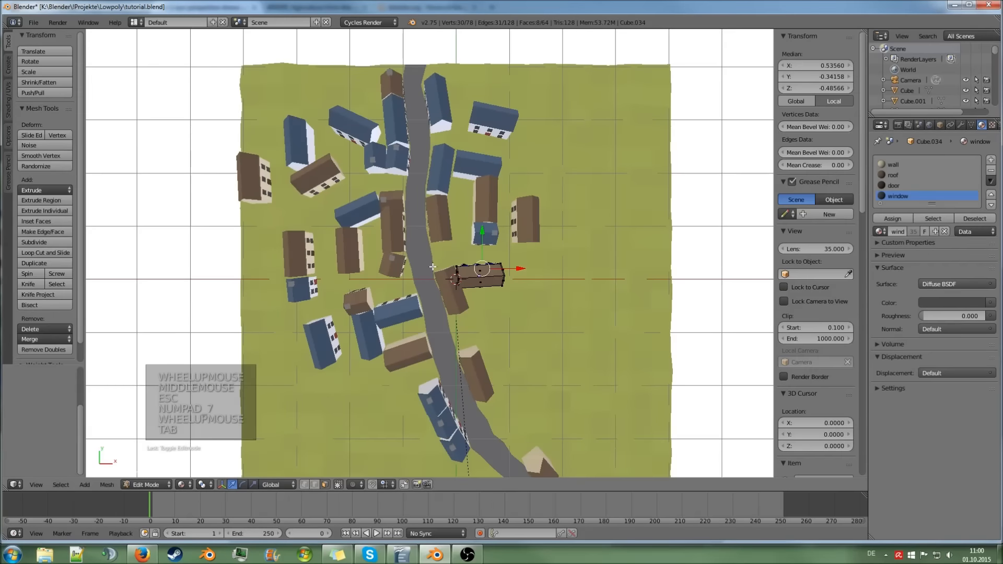
{"action": "key", "text": "Tab"}
{"action": "right_click", "coordinate": [617, 264]}
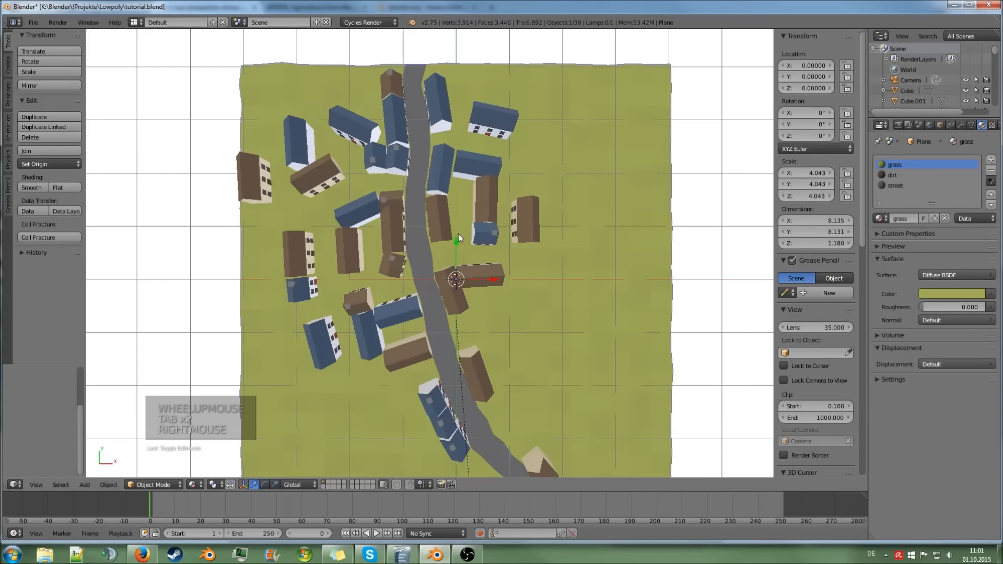
{"action": "key", "text": "Tab"}
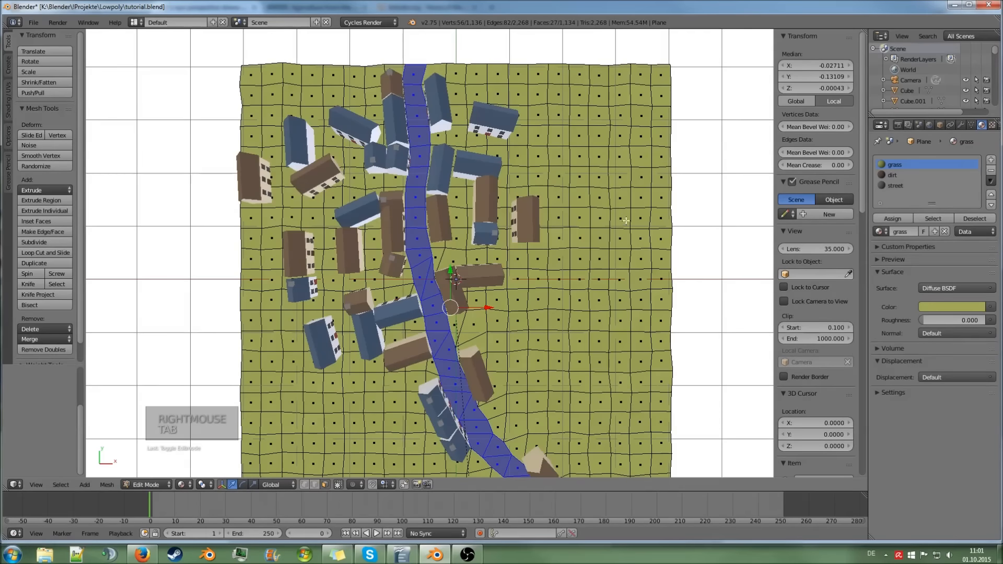
{"action": "left_click", "coordinate": [993, 161]}
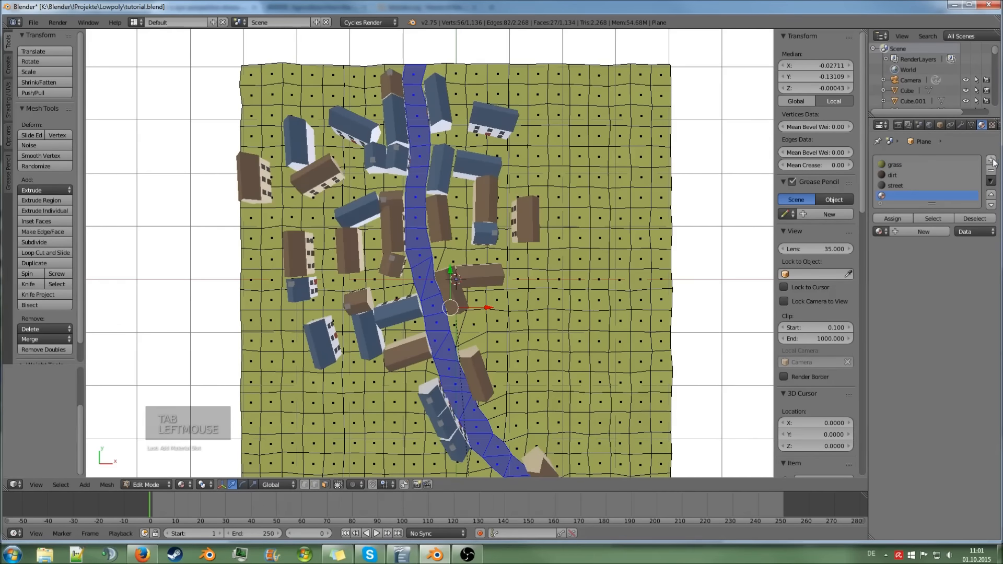
{"action": "left_click", "coordinate": [916, 234]}
{"action": "left_click", "coordinate": [938, 309]}
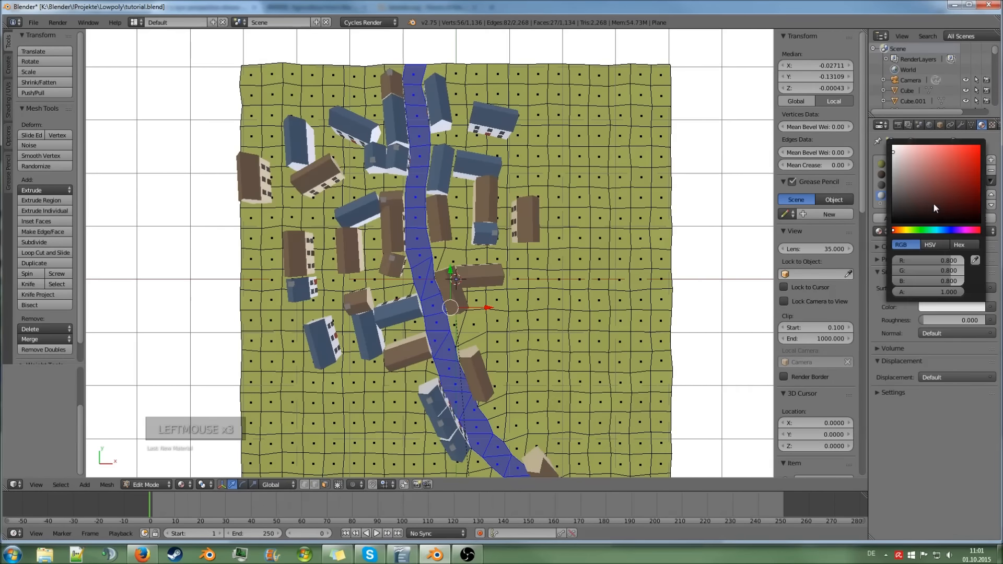
{"action": "left_click_drag", "start_coordinate": [898, 231], "coordinate": [901, 230]}
{"action": "left_click_drag", "start_coordinate": [901, 165], "coordinate": [913, 160]}
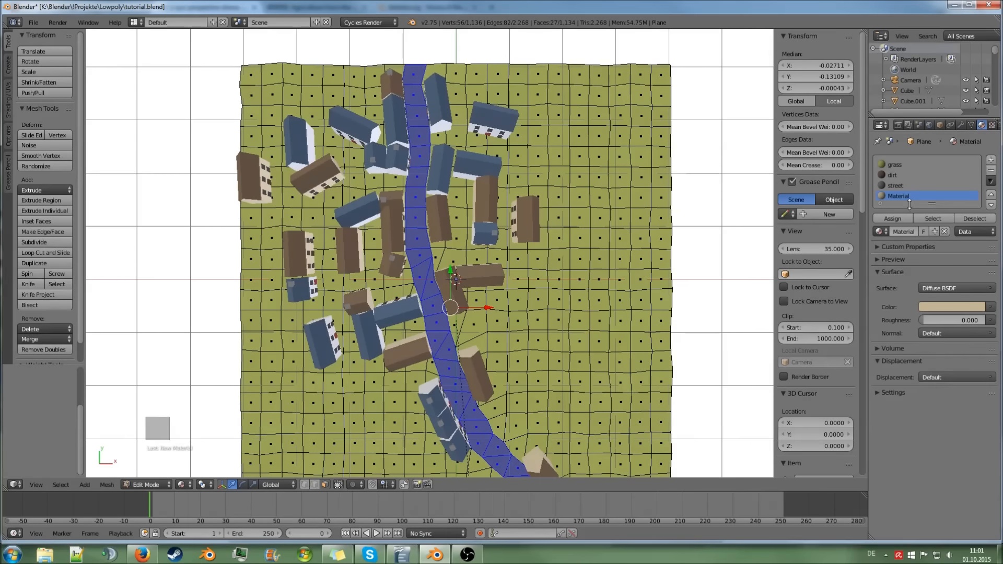
Name the new beige material "road"
{"action": "left_click", "coordinate": [899, 230]}
{"action": "key", "text": "BackSpace"}
{"action": "type", "text": "ee"}
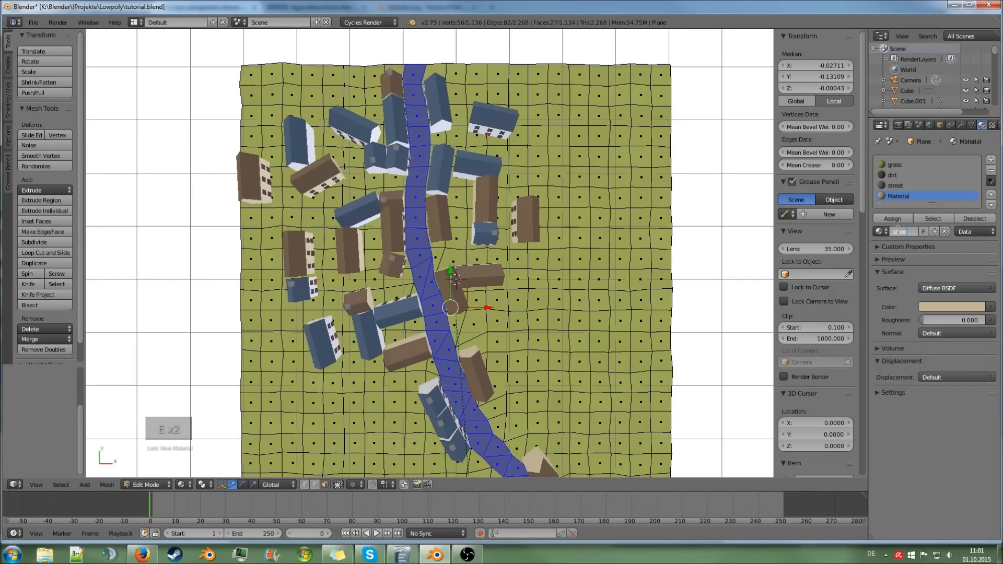
{"action": "key", "text": "BackSpace"}
{"action": "key", "text": "BackSpace"}
{"action": "key", "text": "BackSpace"}
{"action": "key", "text": "BackSpace"}
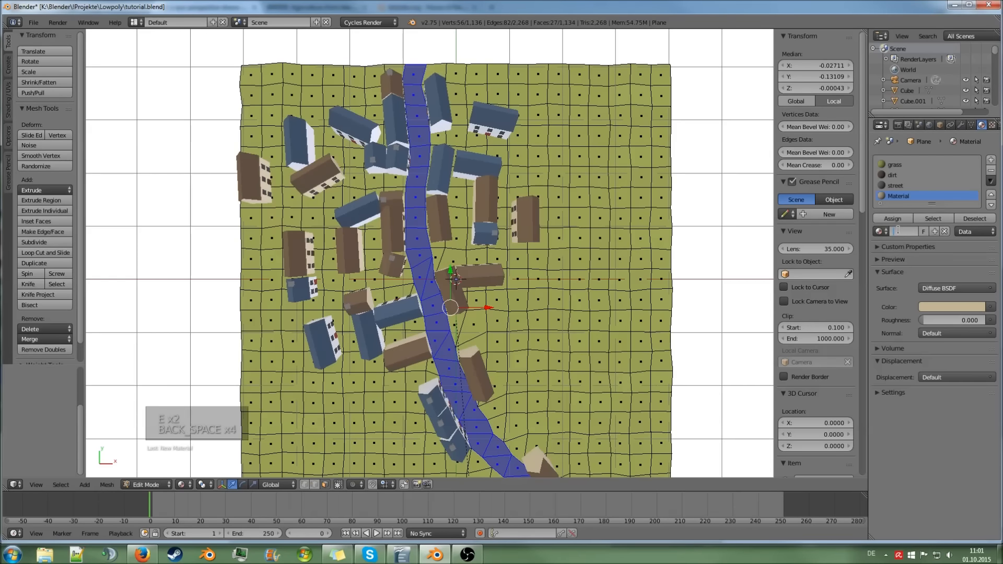
{"action": "type", "text": "road"}
{"action": "key", "text": "Return"}
{"action": "left_click", "coordinate": [893, 219]}
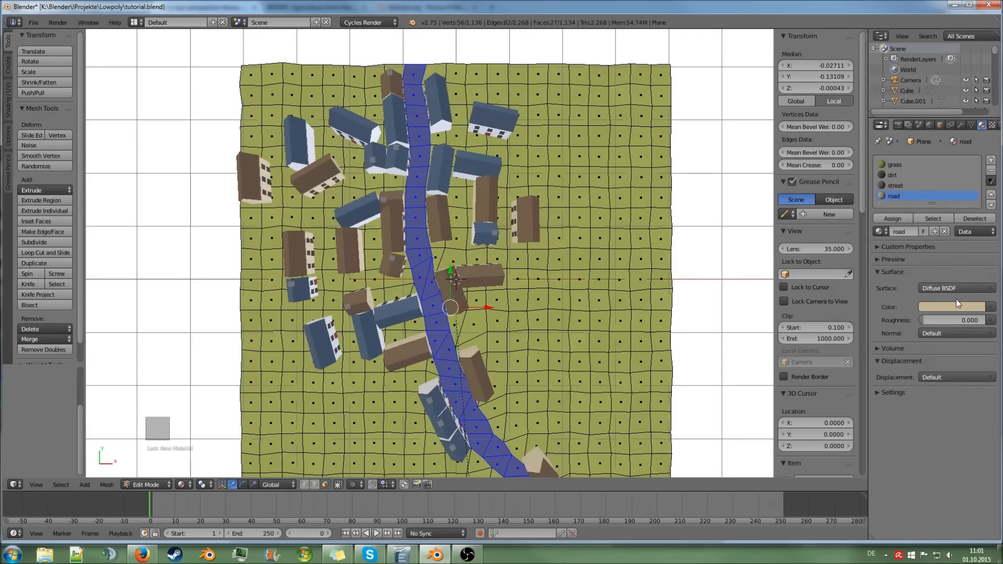
Select the ground faces that loop from the street around the eastern house block and back along its north side
{"action": "right_click", "coordinate": [442, 255]}
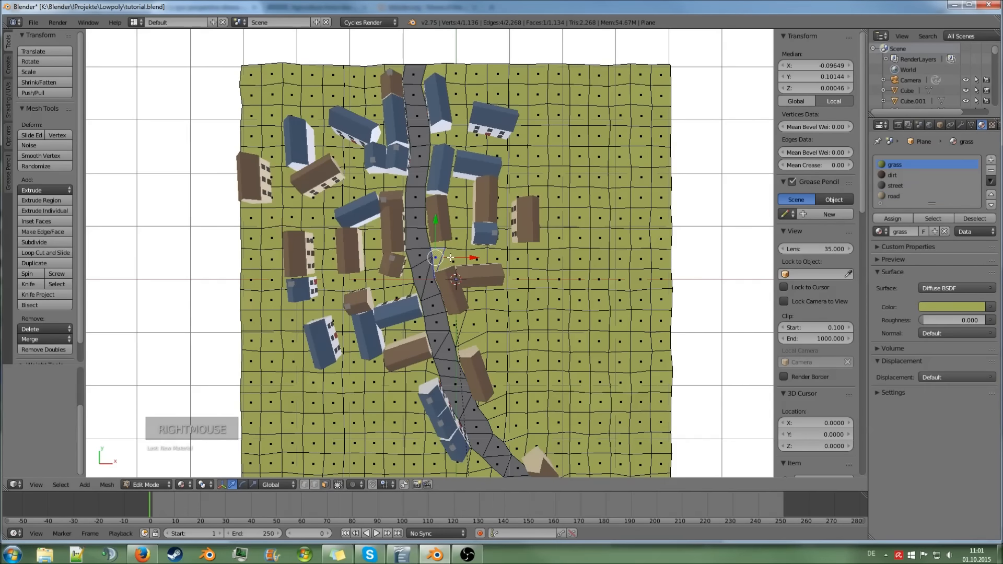
{"action": "right_click", "coordinate": [456, 258], "text": "shift"}
{"action": "right_click", "coordinate": [482, 257], "text": "shift"}
{"action": "right_click", "coordinate": [494, 257], "text": "shift"}
{"action": "right_click", "coordinate": [502, 236], "text": "shift"}
{"action": "right_click", "coordinate": [502, 217], "text": "shift"}
{"action": "right_click", "coordinate": [501, 202], "text": "shift"}
{"action": "right_click", "coordinate": [501, 181], "text": "shift"}
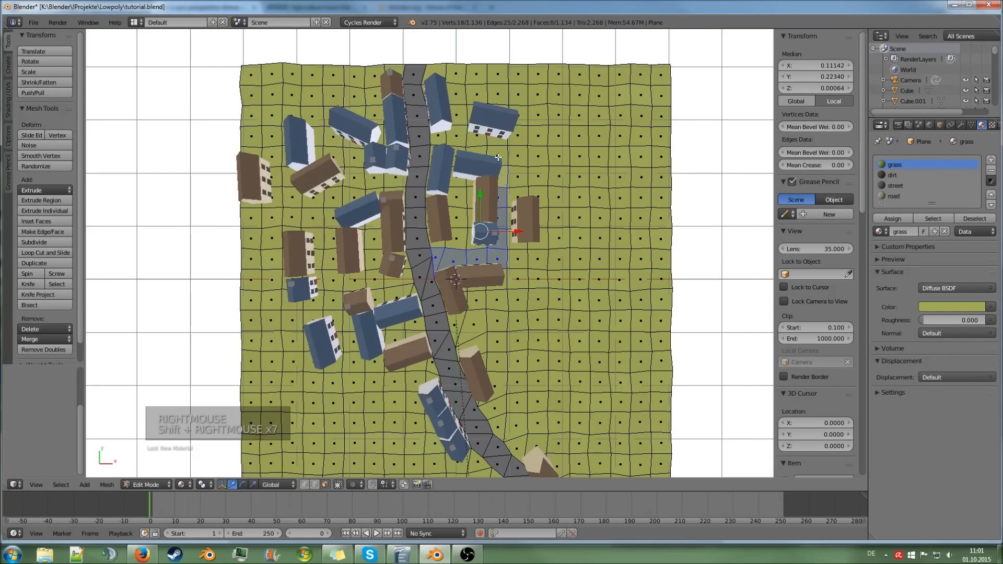
{"action": "right_click", "coordinate": [498, 156], "text": "shift"}
{"action": "right_click", "coordinate": [478, 152], "text": "shift"}
{"action": "right_click", "coordinate": [460, 153], "text": "shift"}
{"action": "right_click", "coordinate": [441, 148], "text": "shift"}
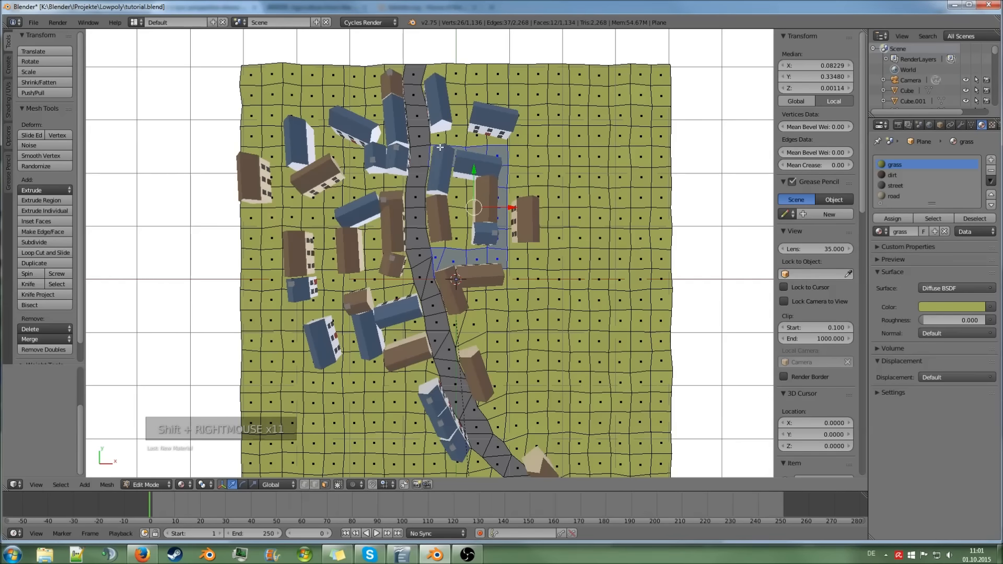
{"action": "right_click", "coordinate": [442, 137], "text": "shift"}
{"action": "right_click", "coordinate": [460, 137], "text": "shift"}
{"action": "right_click", "coordinate": [478, 137], "text": "shift"}
{"action": "right_click", "coordinate": [498, 137], "text": "shift"}
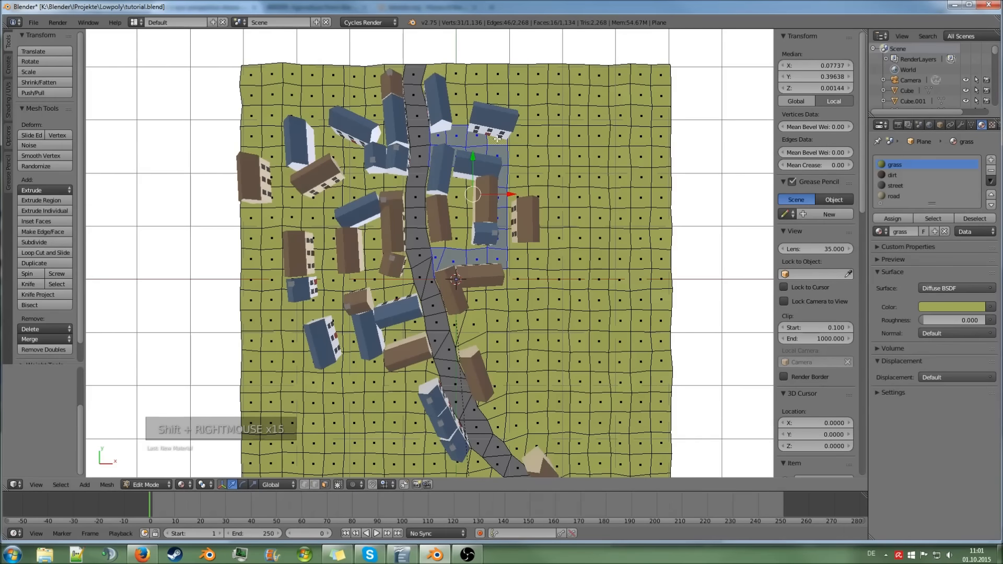
Add the ground faces running between the houses west of the street, out to the far western brown house, to the selection
{"action": "right_click", "coordinate": [402, 282], "text": "shift"}
{"action": "right_click", "coordinate": [398, 293], "text": "shift"}
{"action": "right_click", "coordinate": [389, 295], "text": "shift"}
{"action": "right_click", "coordinate": [377, 296], "text": "shift"}
{"action": "right_click", "coordinate": [368, 281], "text": "shift"}
{"action": "right_click", "coordinate": [334, 280], "text": "shift"}
{"action": "right_click", "coordinate": [333, 261], "text": "shift"}
{"action": "right_click", "coordinate": [333, 242], "text": "shift"}
{"action": "right_click", "coordinate": [331, 222], "text": "shift"}
{"action": "right_click", "coordinate": [333, 207], "text": "shift"}
{"action": "right_click", "coordinate": [333, 197], "text": "shift"}
{"action": "right_click", "coordinate": [354, 196], "text": "shift"}
{"action": "right_click", "coordinate": [374, 185], "text": "shift"}
{"action": "right_click", "coordinate": [387, 183], "text": "shift"}
{"action": "right_click", "coordinate": [396, 182], "text": "shift"}
{"action": "right_click", "coordinate": [394, 194], "text": "shift"}
{"action": "right_click", "coordinate": [355, 179], "text": "shift"}
{"action": "right_click", "coordinate": [316, 200], "text": "shift"}
{"action": "right_click", "coordinate": [305, 199], "text": "shift"}
{"action": "right_click", "coordinate": [286, 197], "text": "shift"}
{"action": "right_click", "coordinate": [272, 196], "text": "shift"}
{"action": "right_click", "coordinate": [274, 178], "text": "shift"}
{"action": "right_click", "coordinate": [276, 162], "text": "shift"}
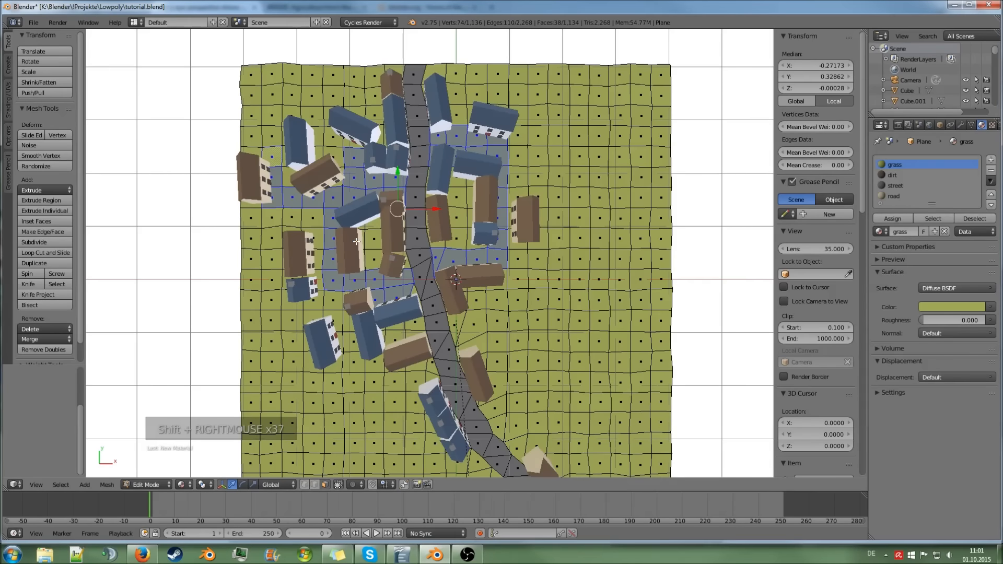
Extend the selection with the faces curving from the street around the southwestern houses up to the western path
{"action": "right_click", "coordinate": [424, 367], "text": "shift"}
{"action": "right_click", "coordinate": [416, 372], "text": "shift"}
{"action": "right_click", "coordinate": [407, 381], "text": "shift"}
{"action": "right_click", "coordinate": [391, 382], "text": "shift"}
{"action": "right_click", "coordinate": [374, 383], "text": "shift"}
{"action": "right_click", "coordinate": [359, 363], "text": "shift"}
{"action": "right_click", "coordinate": [351, 342], "text": "shift"}
{"action": "right_click", "coordinate": [343, 322], "text": "shift"}
{"action": "right_click", "coordinate": [332, 319], "text": "shift"}
{"action": "right_click", "coordinate": [335, 297], "text": "shift"}
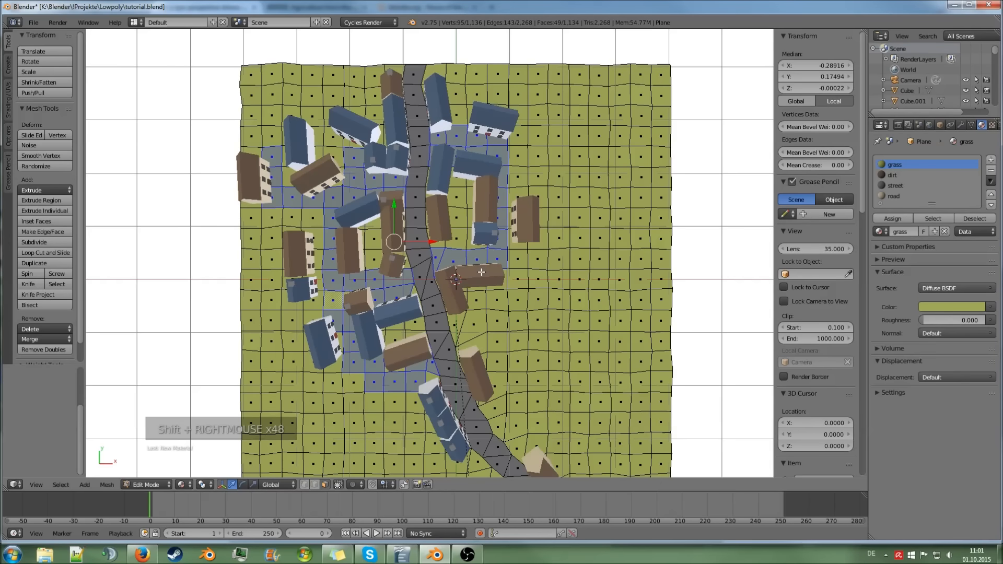
Assign the road material to the selected ground faces and leave mesh editing
{"action": "scroll", "coordinate": [479, 280], "scroll_direction": "down", "scroll_amount": 1}
{"action": "scroll", "coordinate": [479, 279], "scroll_direction": "up", "scroll_amount": 1}
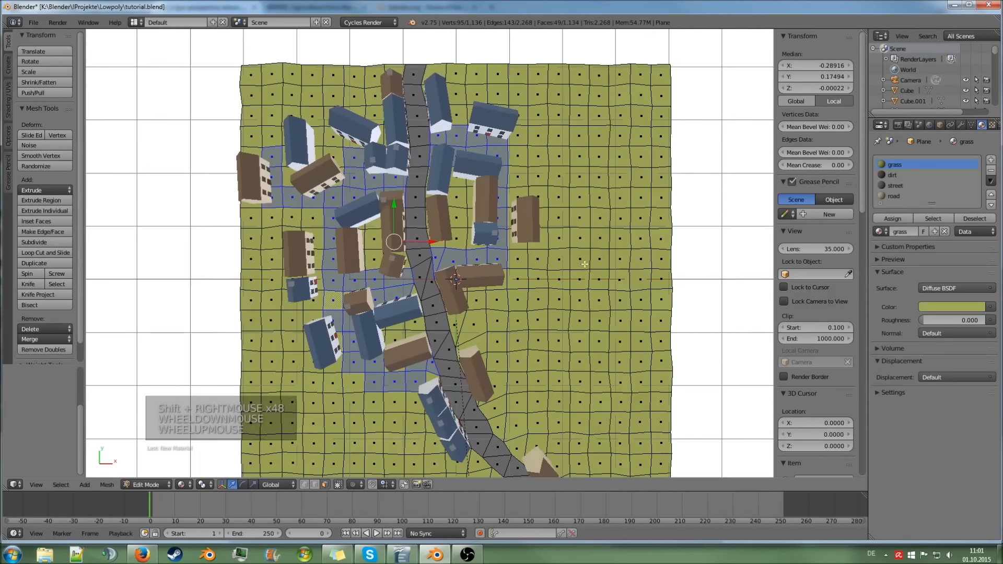
{"action": "left_click", "coordinate": [894, 197]}
{"action": "left_click", "coordinate": [895, 220]}
{"action": "key", "text": "Tab"}
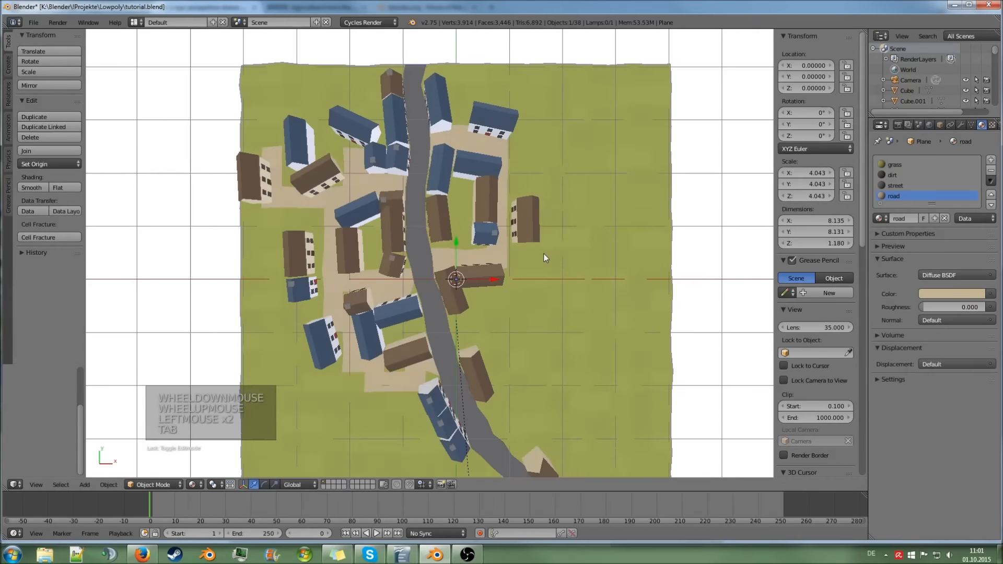
Edit the ground by vertices and move the one where the western path meets the street slightly south
{"action": "middle_click_drag", "start_coordinate": [543, 253], "coordinate": [515, 225]}
{"action": "key", "text": "KP_7"}
{"action": "scroll", "coordinate": [485, 315], "scroll_direction": "up", "scroll_amount": 2}
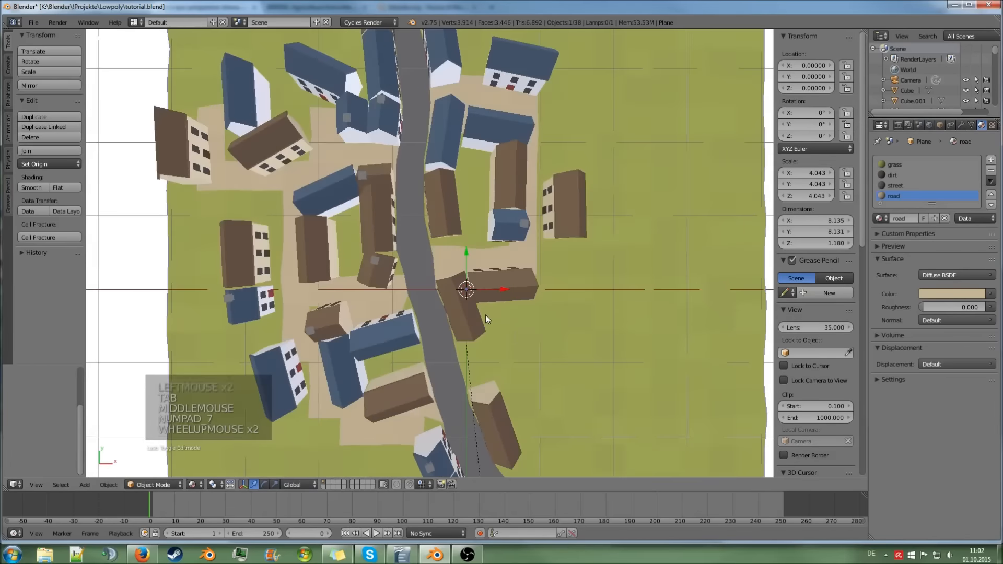
{"action": "scroll", "coordinate": [485, 314], "scroll_direction": "down", "scroll_amount": 1, "text": "shift"}
{"action": "scroll", "coordinate": [485, 314], "scroll_direction": "down", "scroll_amount": 4, "text": "shift"}
{"action": "scroll", "coordinate": [482, 301], "scroll_direction": "up", "scroll_amount": 3, "text": "shift"}
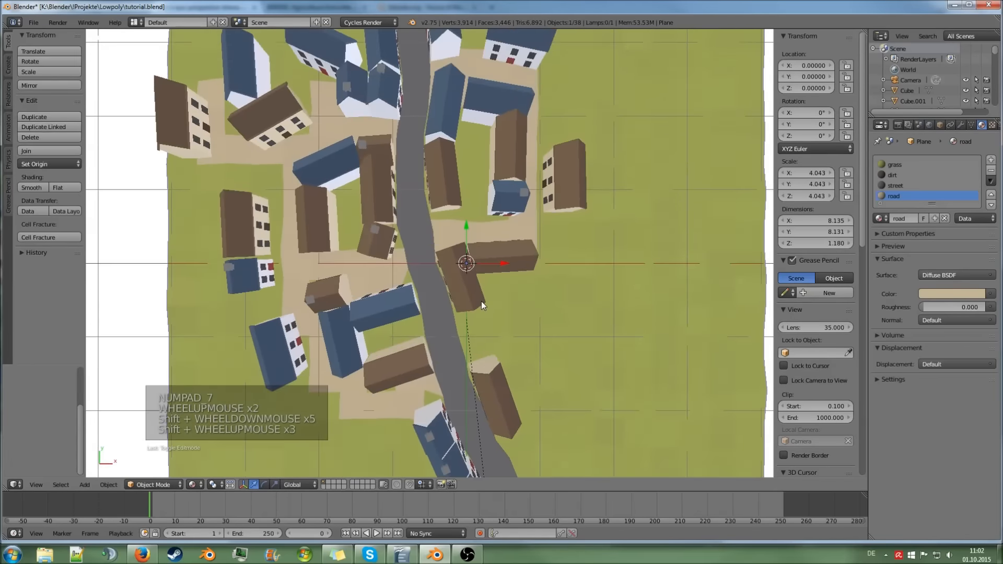
{"action": "key", "text": "Tab"}
{"action": "left_click", "coordinate": [306, 485]}
{"action": "right_click", "coordinate": [408, 283]}
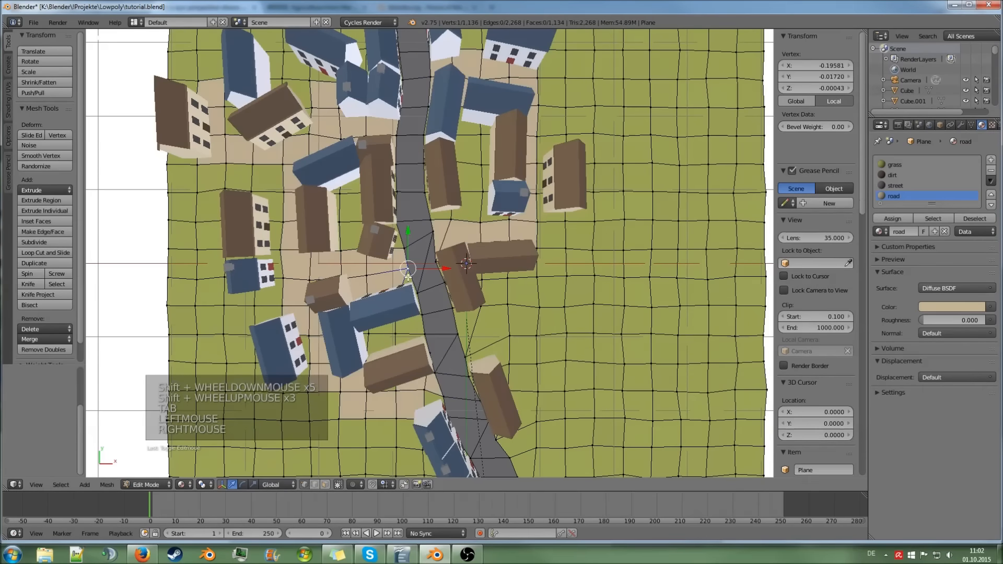
{"action": "key", "text": "g"}
{"action": "key", "text": "g"}
{"action": "left_click", "coordinate": [435, 304]}
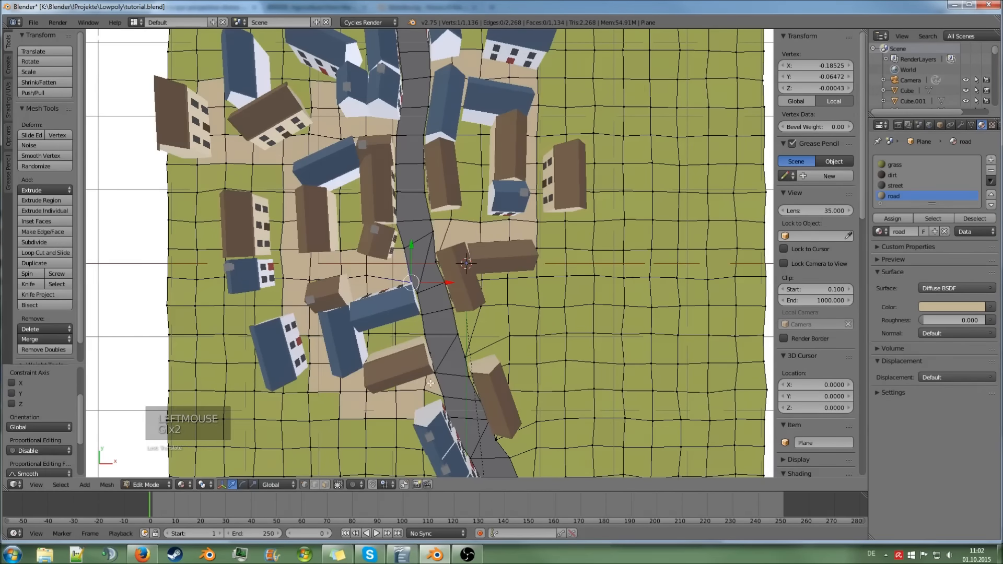
In an orthographic top view, move the vertex beside the southern dirt path's street end toward the northernmost roadside blue house
{"action": "scroll", "coordinate": [427, 384], "scroll_direction": "down", "scroll_amount": 4, "text": "shift"}
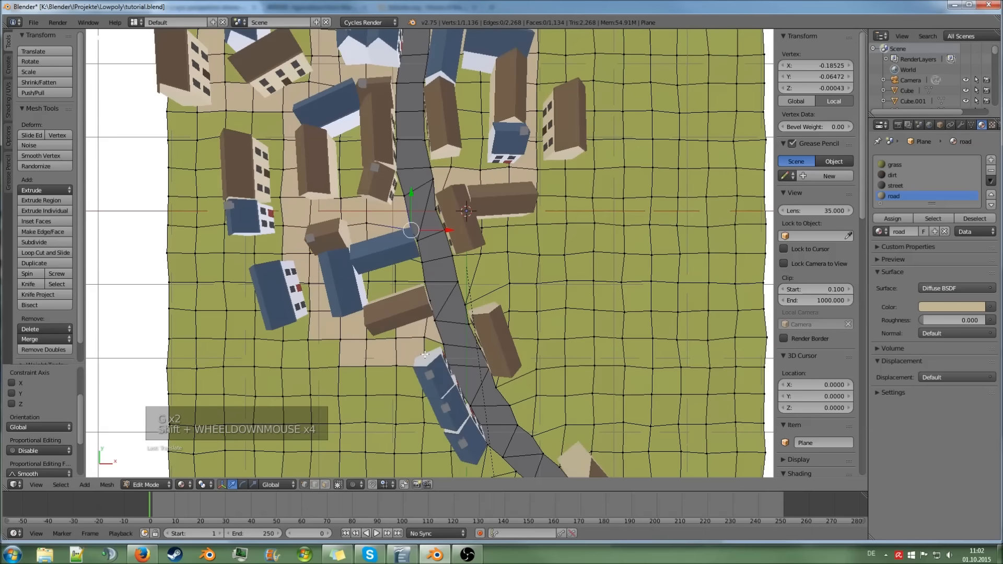
{"action": "key", "text": "KP_5"}
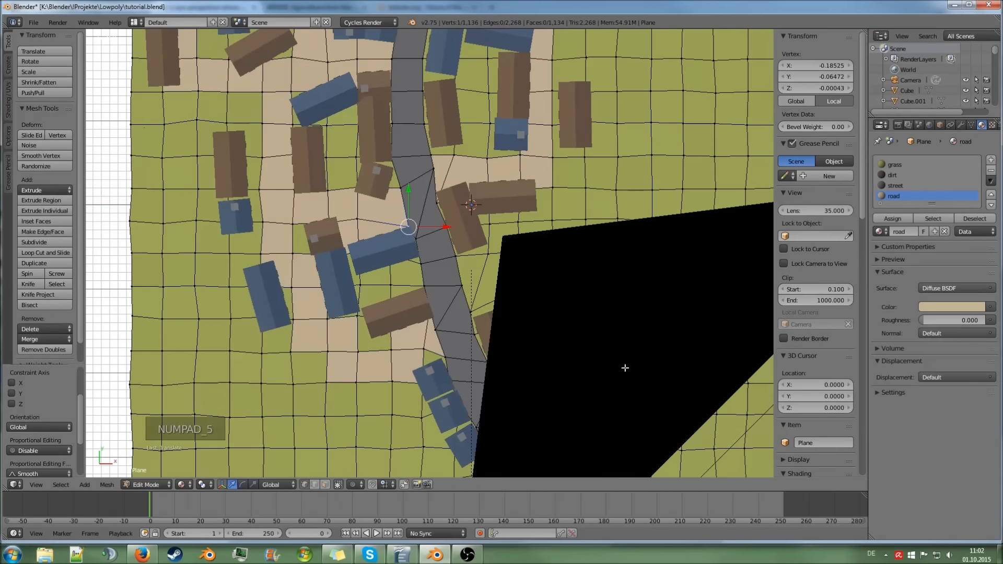
{"action": "right_click", "coordinate": [424, 348]}
{"action": "key", "text": "g"}
{"action": "key", "text": "g"}
{"action": "key", "text": "g"}
{"action": "key", "text": "g"}
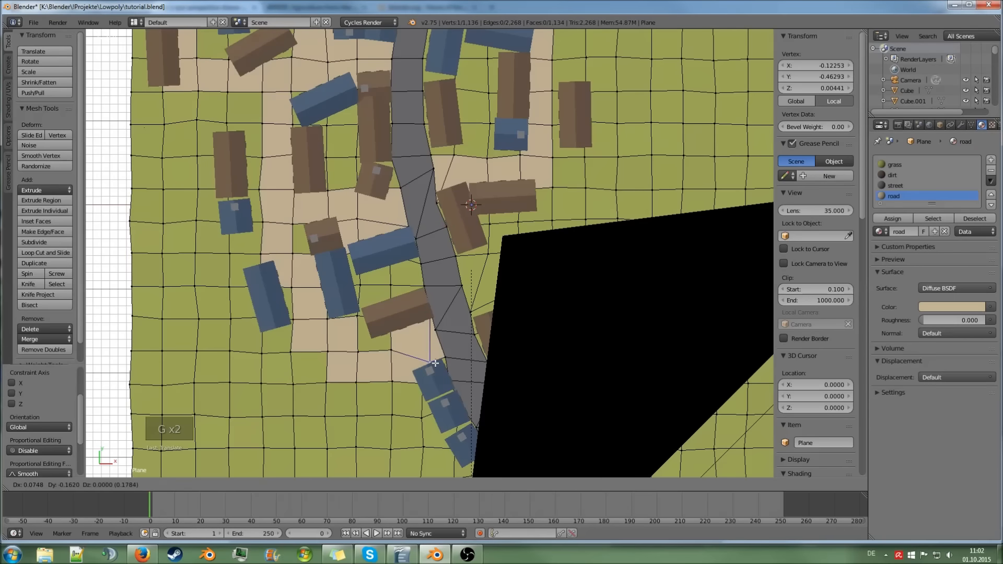
{"action": "left_click", "coordinate": [430, 358]}
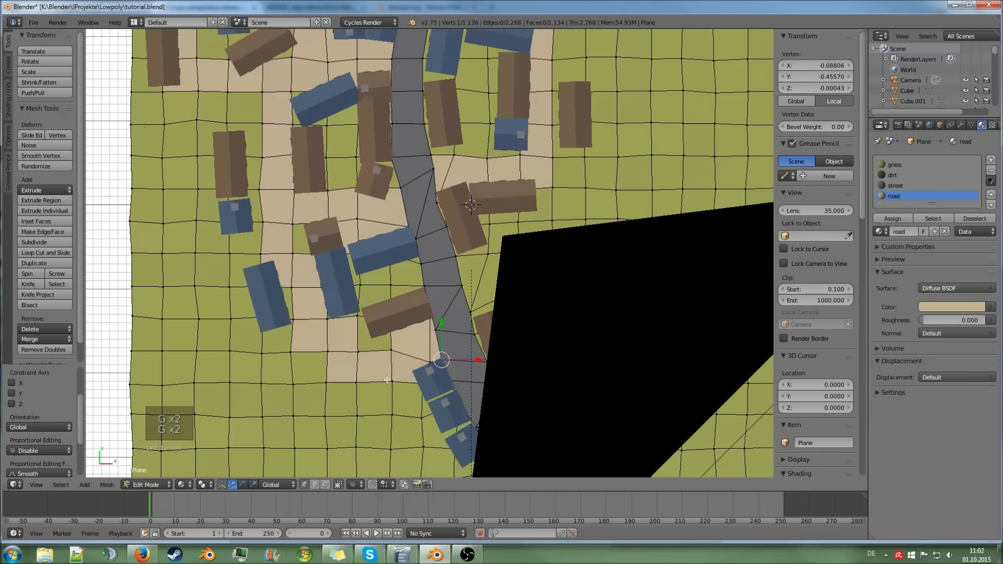
Move the outer vertices along the southwestern dirt path to round its corner and bring its edge against the western blue house
{"action": "key", "text": "g"}
{"action": "key", "text": "g"}
{"action": "left_click", "coordinate": [333, 368]}
{"action": "key", "text": "g"}
{"action": "key", "text": "g"}
{"action": "left_click", "coordinate": [319, 364]}
{"action": "right_click", "coordinate": [292, 352]}
{"action": "key", "text": "g"}
{"action": "left_click", "coordinate": [293, 346]}
{"action": "right_click", "coordinate": [292, 319]}
{"action": "key", "text": "g"}
{"action": "left_click", "coordinate": [287, 320]}
{"action": "right_click", "coordinate": [289, 288]}
{"action": "key", "text": "g"}
{"action": "left_click", "coordinate": [282, 300]}
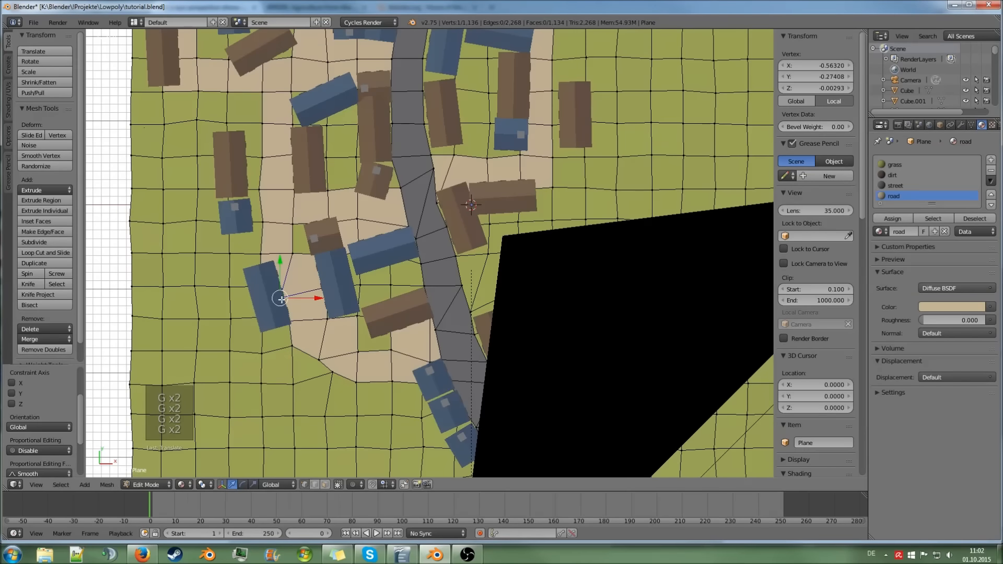
Move the inner vertices of the southwestern bend to give the path a curved, even inner edge around the houses
{"action": "right_click", "coordinate": [327, 321]}
{"action": "key", "text": "g"}
{"action": "left_click", "coordinate": [329, 319]}
{"action": "right_click", "coordinate": [354, 319]}
{"action": "key", "text": "g"}
{"action": "left_click", "coordinate": [346, 333]}
{"action": "right_click", "coordinate": [357, 350]}
{"action": "key", "text": "g"}
{"action": "left_click", "coordinate": [365, 345]}
{"action": "right_click", "coordinate": [392, 350]}
{"action": "key", "text": "g"}
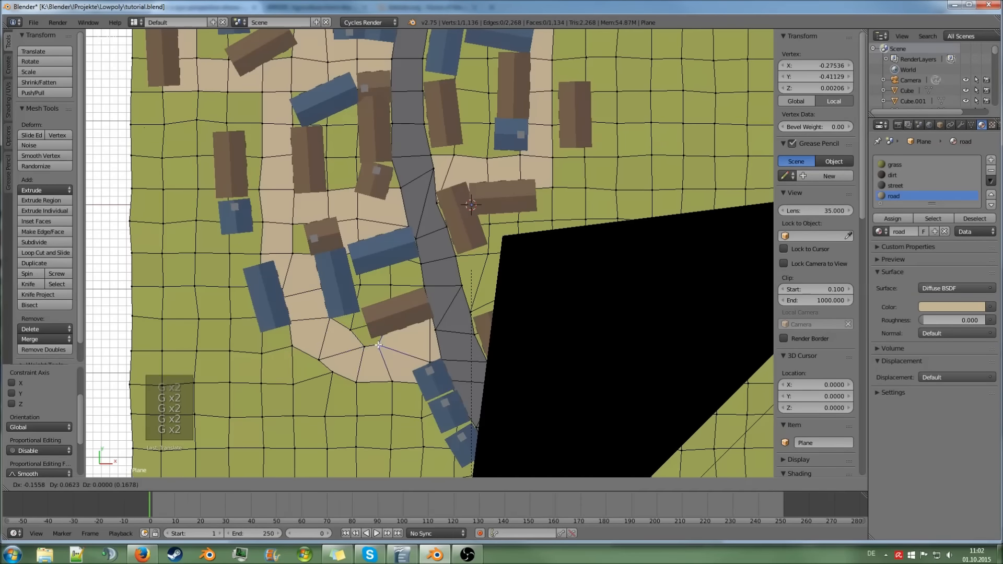
{"action": "left_click", "coordinate": [377, 344]}
Move two vertices of the western path east to fit its inner edge against the small brown house
{"action": "right_click", "coordinate": [284, 253]}
{"action": "key", "text": "g"}
{"action": "left_click", "coordinate": [310, 252]}
{"action": "right_click", "coordinate": [290, 227]}
{"action": "key", "text": "g"}
{"action": "left_click", "coordinate": [309, 228]}
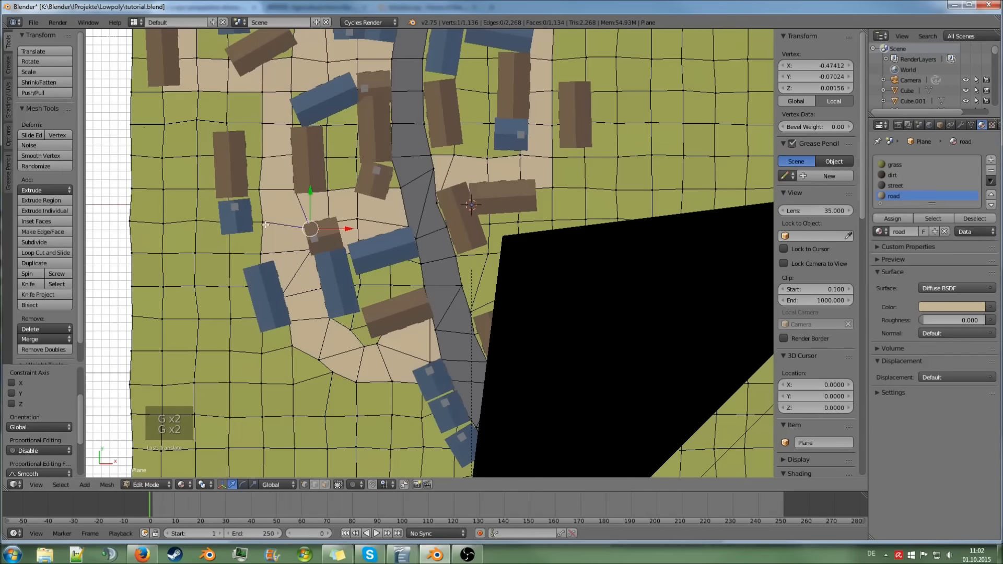
Move the western brown house and its attached blue house east to the path, rotating the brown one to about -1.37°
{"action": "key", "text": "Tab"}
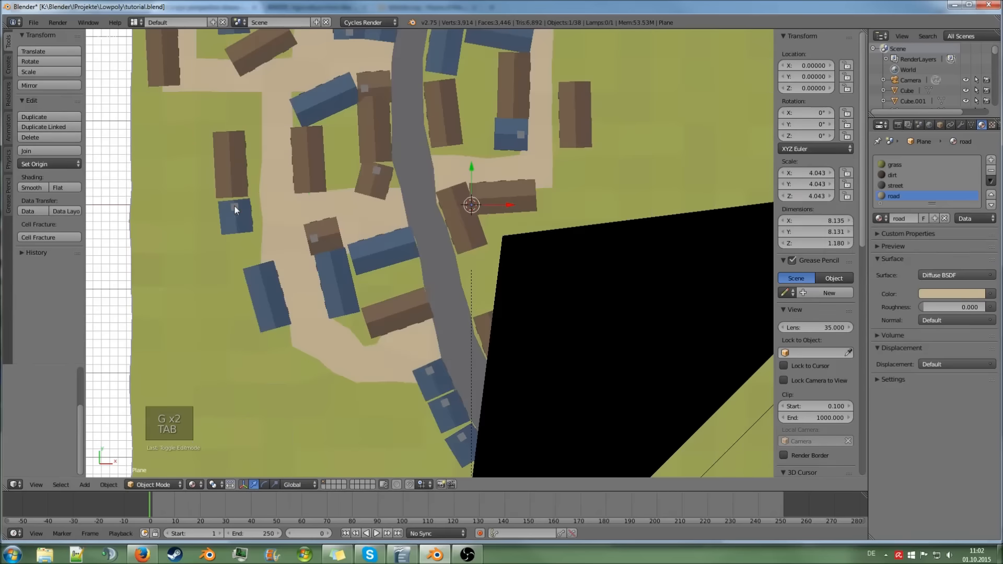
{"action": "right_click", "coordinate": [234, 207]}
{"action": "right_click", "coordinate": [235, 169], "text": "shift"}
{"action": "left_click", "coordinate": [262, 189]}
{"action": "left_click_drag", "start_coordinate": [264, 193], "coordinate": [279, 190]}
{"action": "key", "text": "r"}
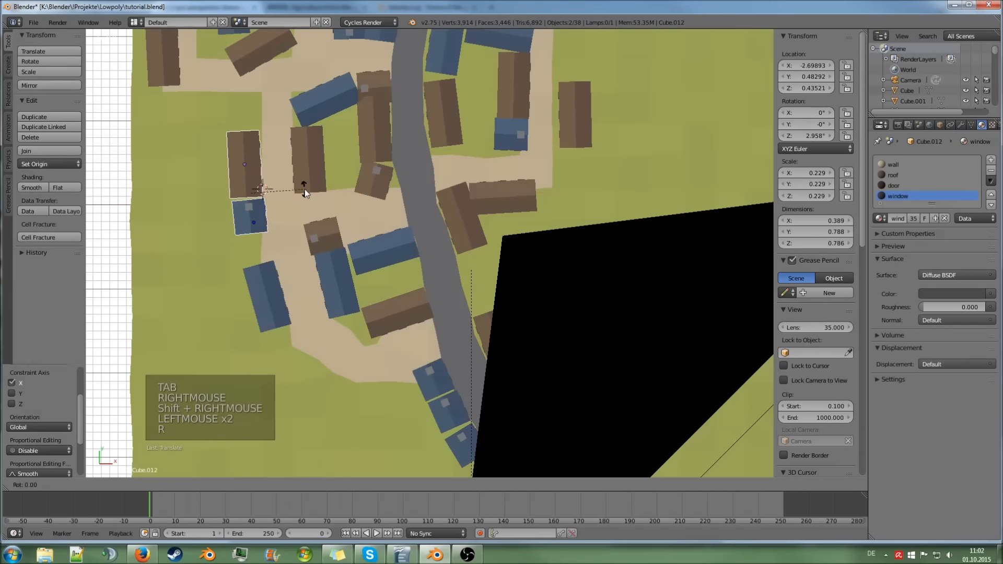
{"action": "left_click", "coordinate": [308, 193]}
{"action": "key", "text": "a"}
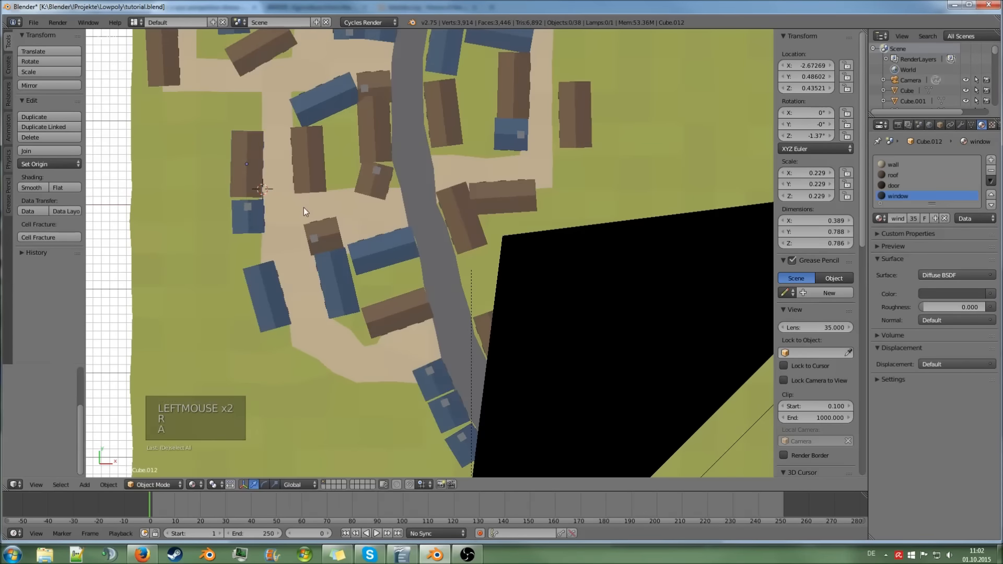
Move two vertices on the western path's outer edge slightly east, between the small blue house and the southwestern blue house
{"action": "right_click", "coordinate": [303, 207]}
{"action": "scroll", "coordinate": [332, 266], "scroll_direction": "up", "scroll_amount": 5, "text": "shift"}
{"action": "key", "text": "Tab"}
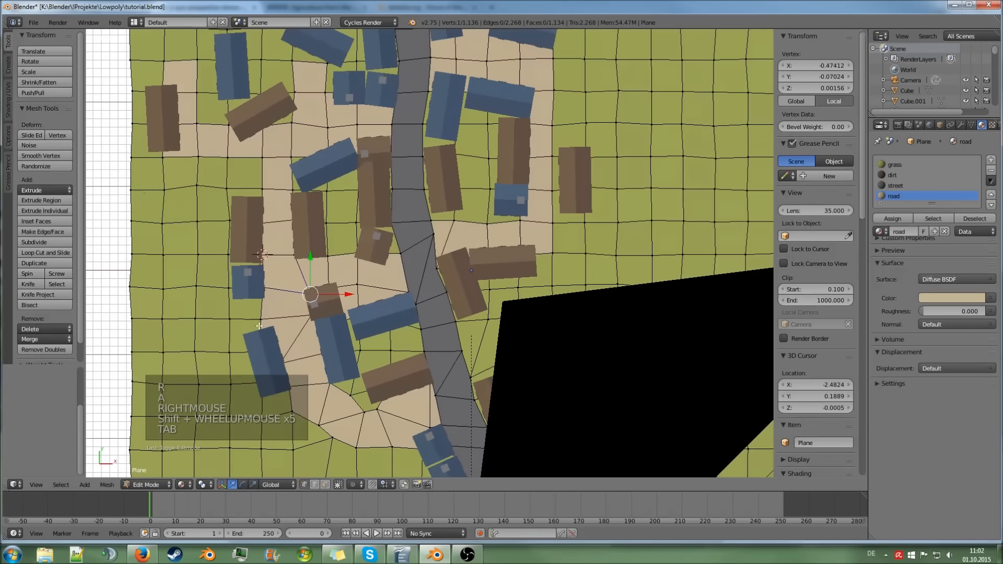
{"action": "right_click", "coordinate": [261, 318]}
{"action": "right_click", "coordinate": [261, 352]}
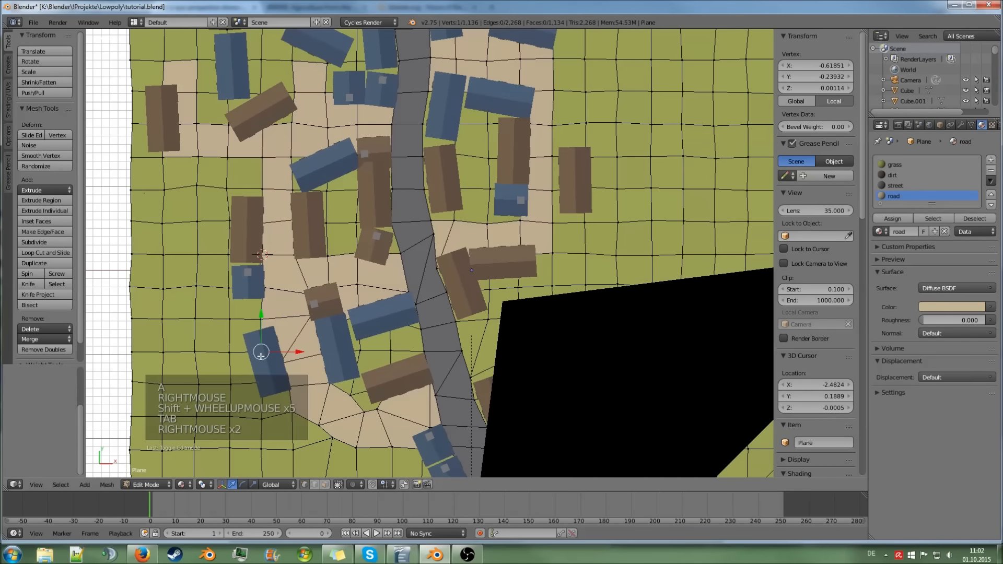
{"action": "key", "text": "g"}
{"action": "key", "text": "g"}
{"action": "key", "text": "g"}
{"action": "left_click", "coordinate": [266, 319]}
{"action": "key", "text": "g"}
{"action": "key", "text": "g"}
{"action": "left_click", "coordinate": [267, 323]}
{"action": "key", "text": "Tab"}
Nudge the angled brown house just south of the eastern dirt road toward the street
{"action": "scroll", "coordinate": [324, 358], "scroll_direction": "up", "scroll_amount": 5, "text": "shift"}
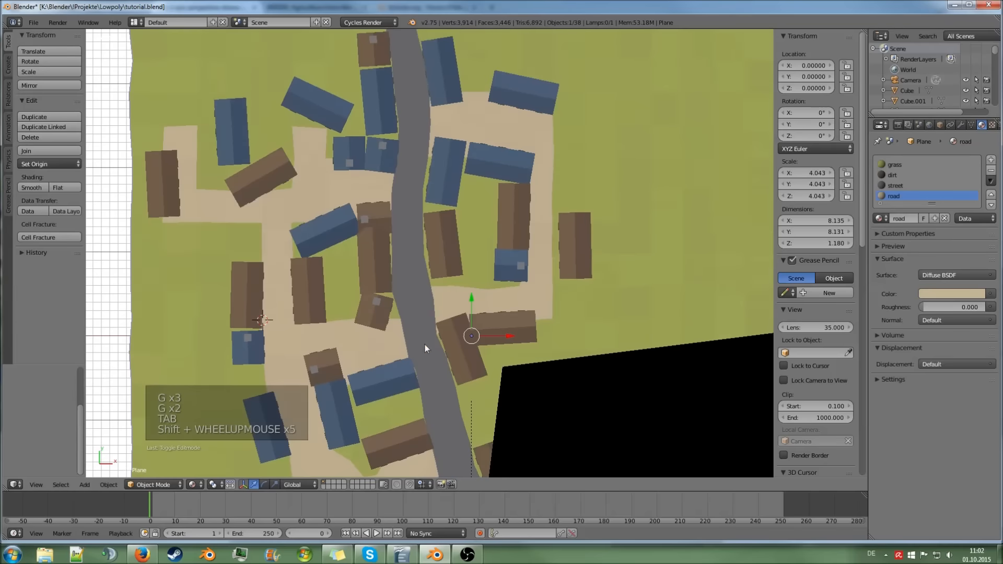
{"action": "key", "text": "Tab"}
{"action": "right_click", "coordinate": [445, 352]}
{"action": "key", "text": "Tab"}
{"action": "right_click", "coordinate": [460, 349]}
{"action": "left_click_drag", "start_coordinate": [473, 349], "coordinate": [469, 348]}
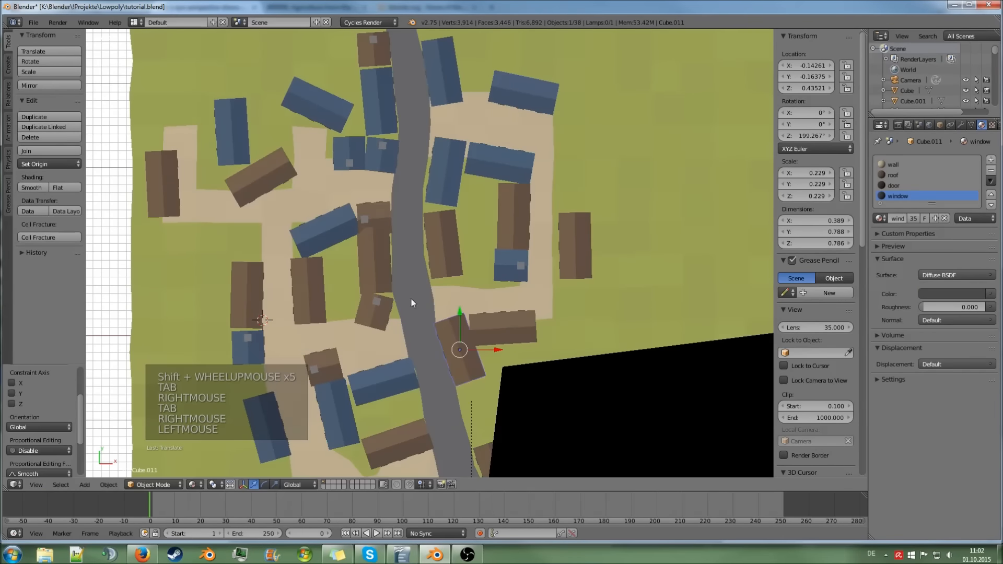
Move the northern blue house west of the street east and the blue house opposite about 0.05 west, against the street edges
{"action": "right_click", "coordinate": [373, 98]}
{"action": "left_click", "coordinate": [395, 97]}
{"action": "left_click_drag", "start_coordinate": [398, 100], "coordinate": [400, 101]}
{"action": "right_click", "coordinate": [446, 167]}
{"action": "left_click_drag", "start_coordinate": [471, 171], "coordinate": [466, 170]}
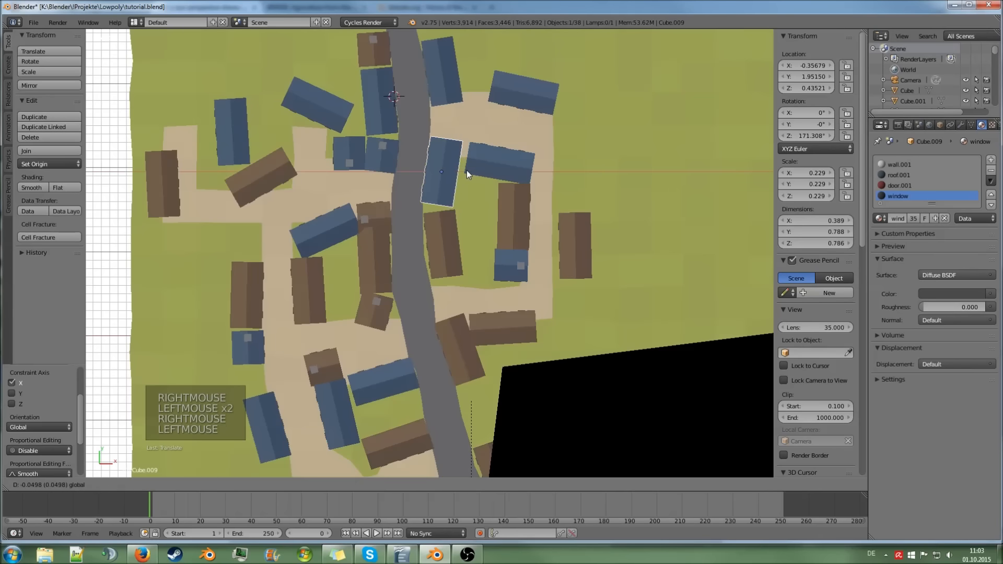
Move the brown house north of the eastern dirt road and the brown house beside the camera west to the street edge
{"action": "right_click", "coordinate": [453, 230]}
{"action": "left_click_drag", "start_coordinate": [465, 244], "coordinate": [462, 243]}
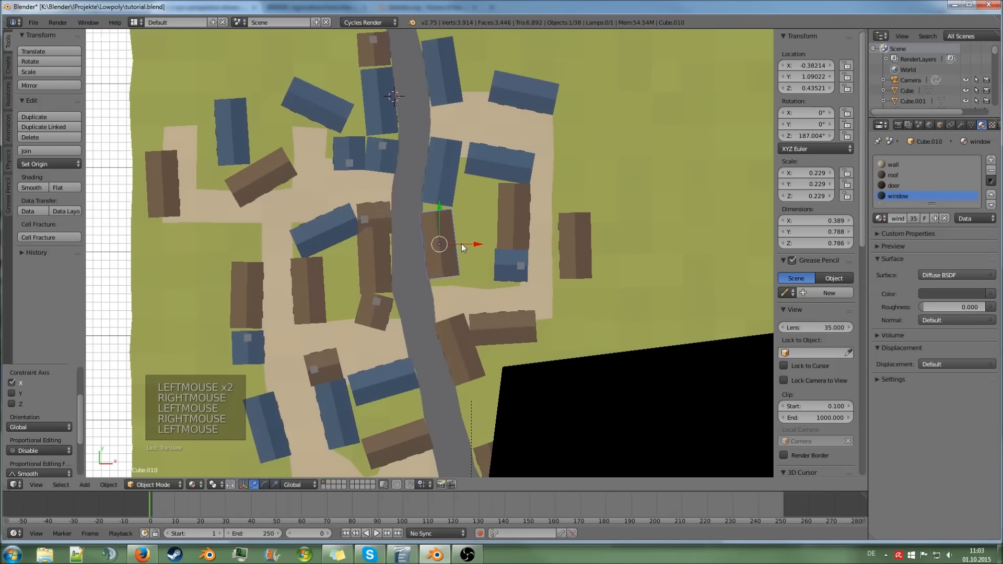
{"action": "scroll", "coordinate": [462, 244], "scroll_direction": "down", "scroll_amount": 10, "text": "shift"}
{"action": "scroll", "coordinate": [464, 307], "scroll_direction": "down", "scroll_amount": 1, "text": "shift"}
{"action": "right_click", "coordinate": [484, 308]}
{"action": "left_click", "coordinate": [518, 330]}
Move two ground vertices on the eastern dirt road's northern edge to fit it against the small blue house
{"action": "scroll", "coordinate": [461, 316], "scroll_direction": "up", "scroll_amount": 10, "text": "shift"}
{"action": "right_click", "coordinate": [579, 286]}
{"action": "key", "text": "Tab"}
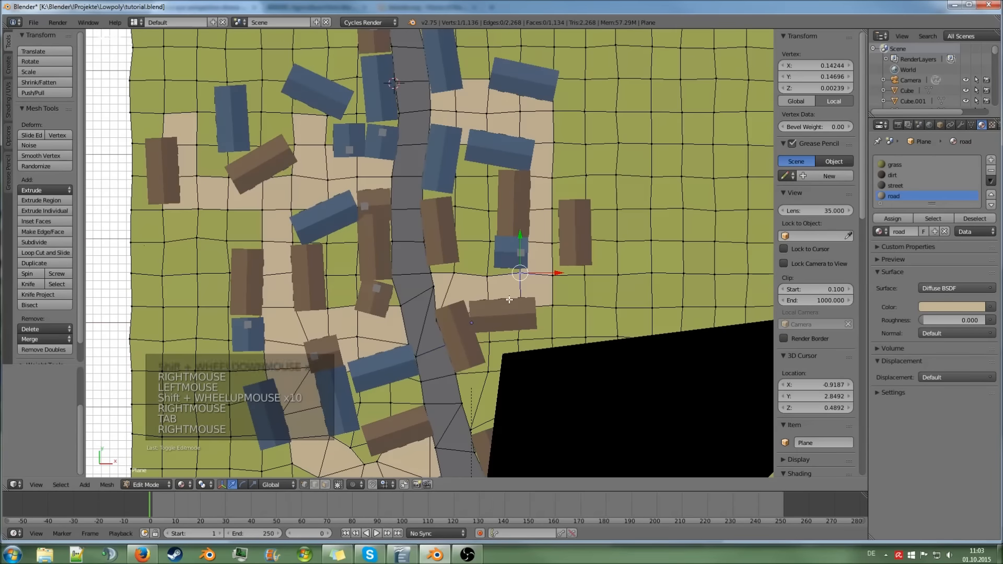
{"action": "key", "text": "g"}
{"action": "key", "text": "g"}
{"action": "left_click", "coordinate": [512, 295]}
{"action": "right_click", "coordinate": [491, 280]}
{"action": "key", "text": "g"}
{"action": "left_click", "coordinate": [490, 272]}
Move the southeastern corner vertex of the eastern dirt road inward to round the corner
{"action": "right_click", "coordinate": [552, 303]}
{"action": "key", "text": "g"}
{"action": "key", "text": "g"}
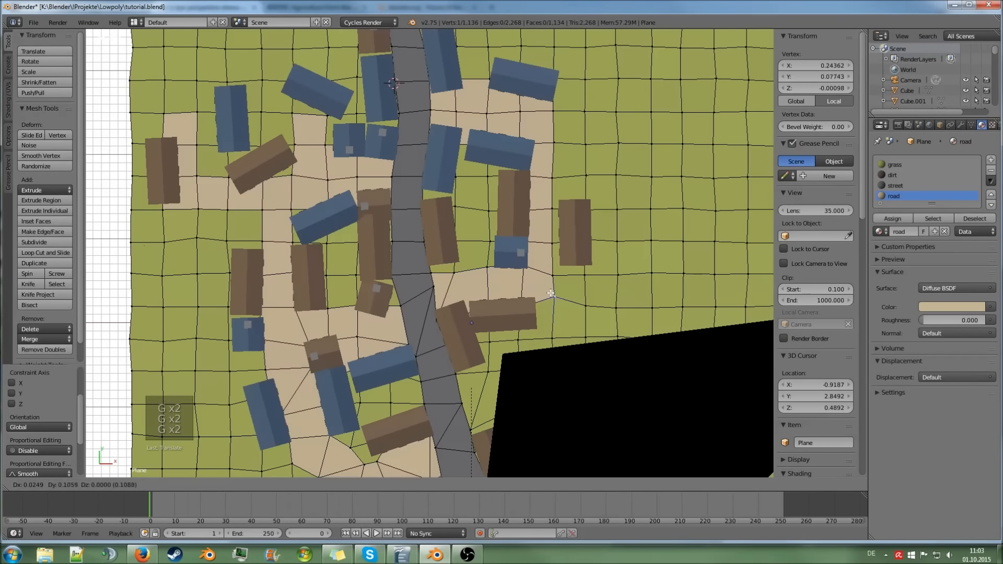
{"action": "left_click", "coordinate": [546, 289]}
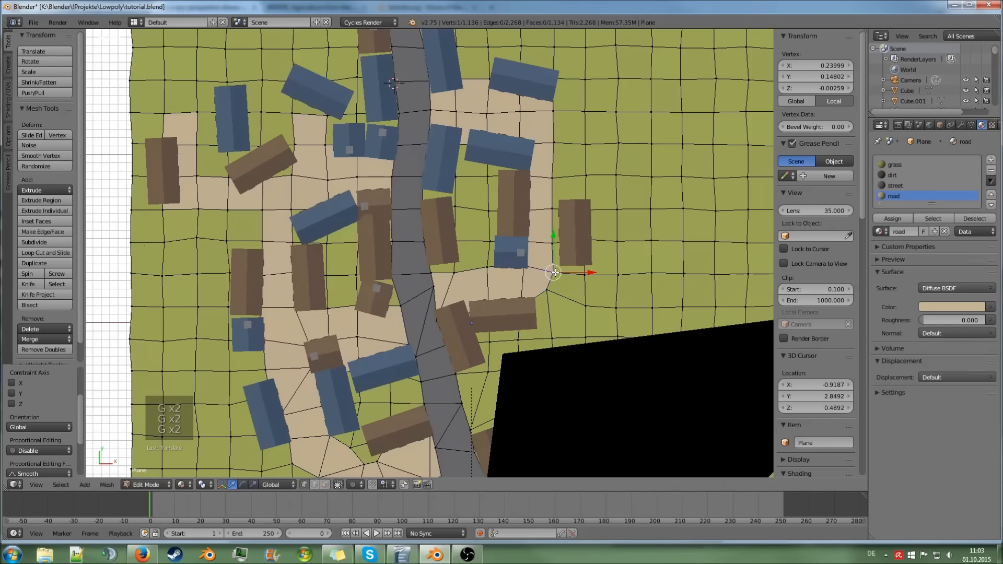
{"action": "key", "text": "Tab"}
Move the easternmost brown house west against the outer edge of the dirt road
{"action": "right_click", "coordinate": [576, 238]}
{"action": "left_click", "coordinate": [591, 231]}
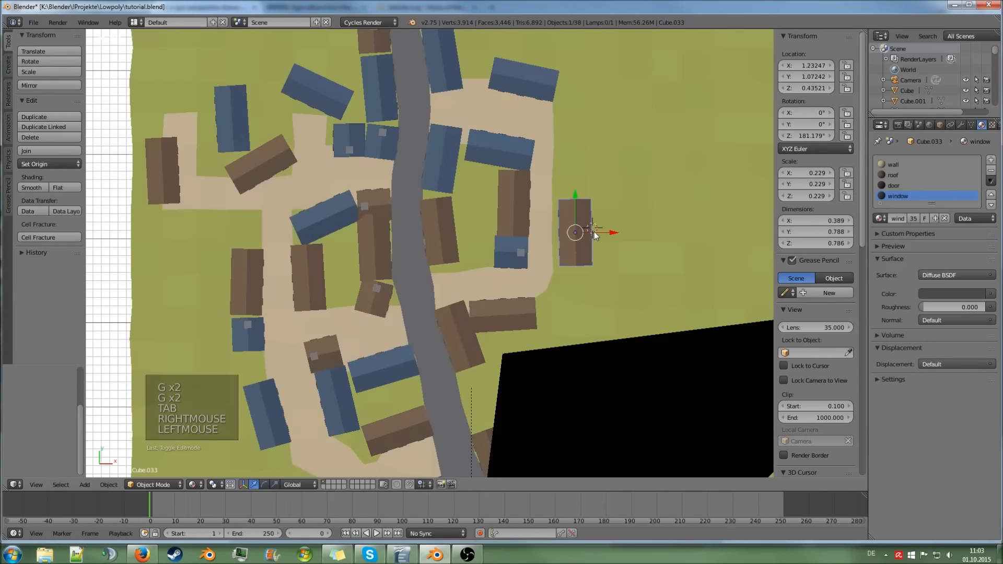
{"action": "left_click_drag", "start_coordinate": [594, 235], "coordinate": [585, 234]}
{"action": "right_click", "coordinate": [585, 234]}
{"action": "key", "text": "Tab"}
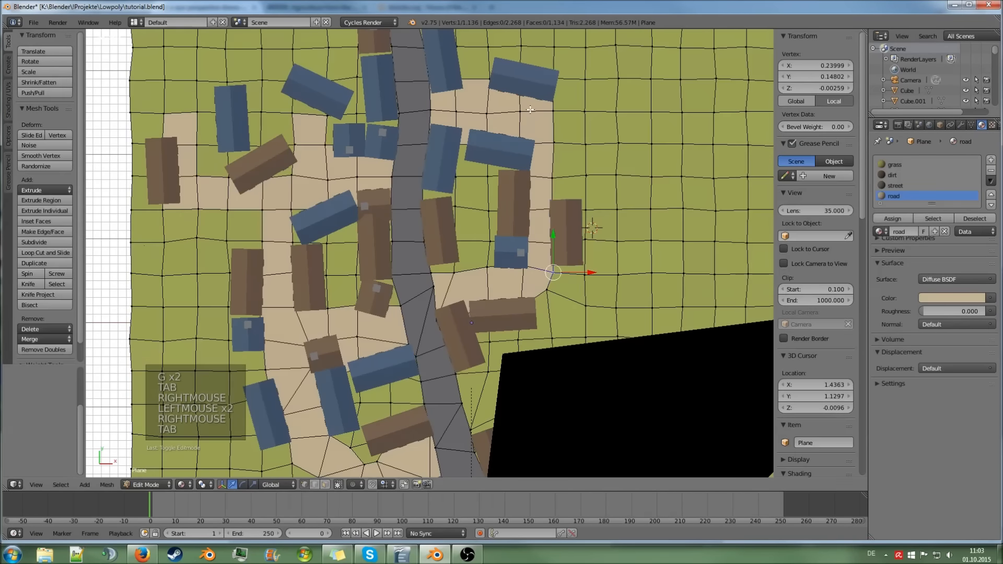
{"action": "key", "text": "Tab"}
Move the northeastern blue house north to the dirt road's edge and rotate it to about 263.05° around Z
{"action": "right_click", "coordinate": [531, 89]}
{"action": "left_click_drag", "start_coordinate": [526, 61], "coordinate": [524, 46]}
{"action": "key", "text": "r"}
{"action": "left_click", "coordinate": [591, 90]}
{"action": "key", "text": "a"}
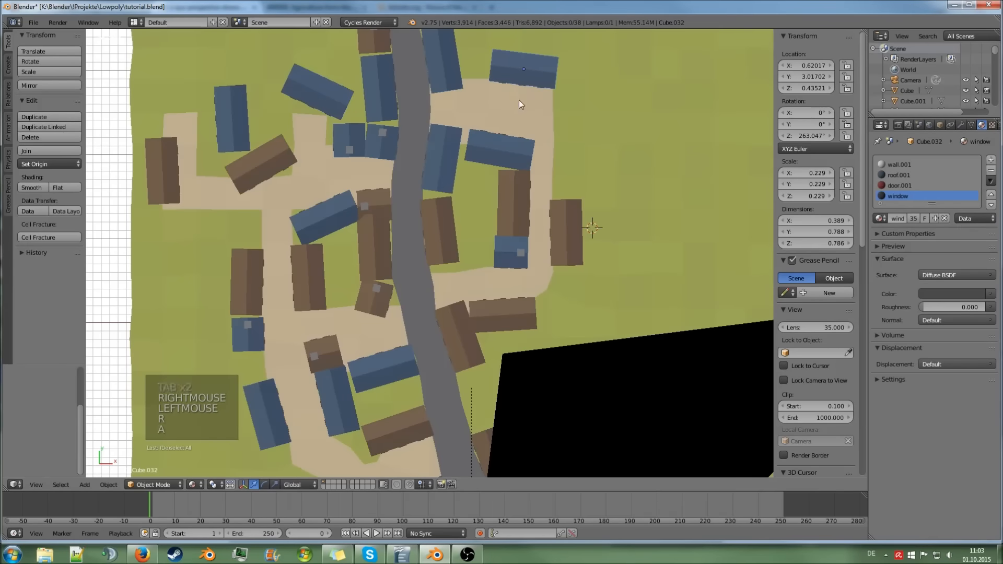
Select the ground plane at the northeastern dirt road
{"action": "scroll", "coordinate": [520, 102], "scroll_direction": "down", "scroll_amount": 5, "text": "ctrl"}
{"action": "key", "text": "Tab"}
{"action": "key", "text": "Tab"}
{"action": "right_click", "coordinate": [569, 99]}
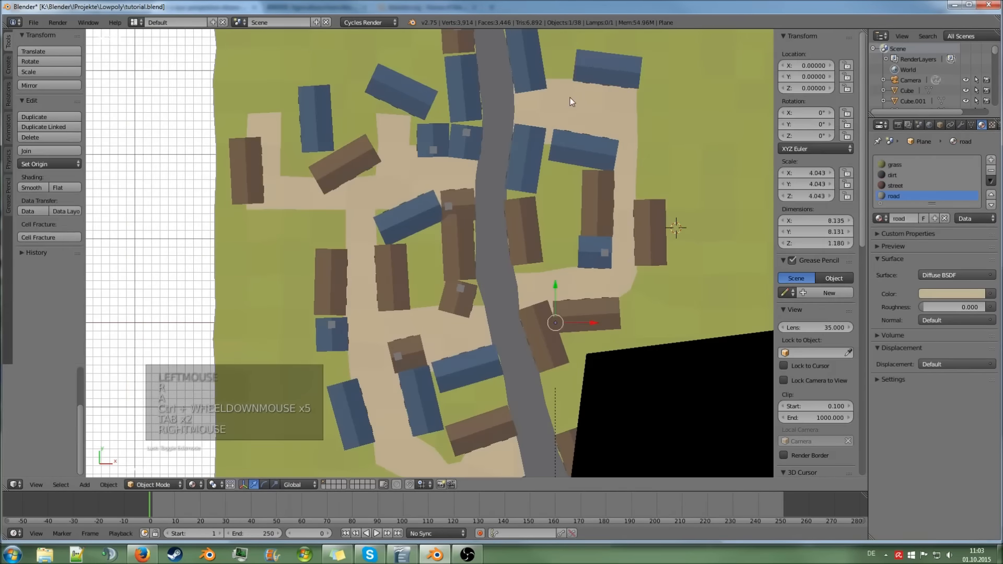
Edit the ground mesh and slide its vertices beside the blue house at the upper street to reshape the sandy road edge
{"action": "key", "text": "Tab"}
{"action": "right_click", "coordinate": [538, 80]}
{"action": "left_click", "coordinate": [533, 57]}
{"action": "left_click_drag", "start_coordinate": [545, 80], "coordinate": [521, 83]}
{"action": "right_click", "coordinate": [520, 83]}
{"action": "key", "text": "g"}
{"action": "key", "text": "g"}
{"action": "left_click", "coordinate": [484, 120]}
Move the ground vertices around the upper-west road branch so its edges follow the blue and brown houses
{"action": "right_click", "coordinate": [416, 138]}
{"action": "key", "text": "g"}
{"action": "left_click", "coordinate": [415, 135]}
{"action": "key", "text": "g"}
{"action": "key", "text": "g"}
{"action": "left_click", "coordinate": [381, 116]}
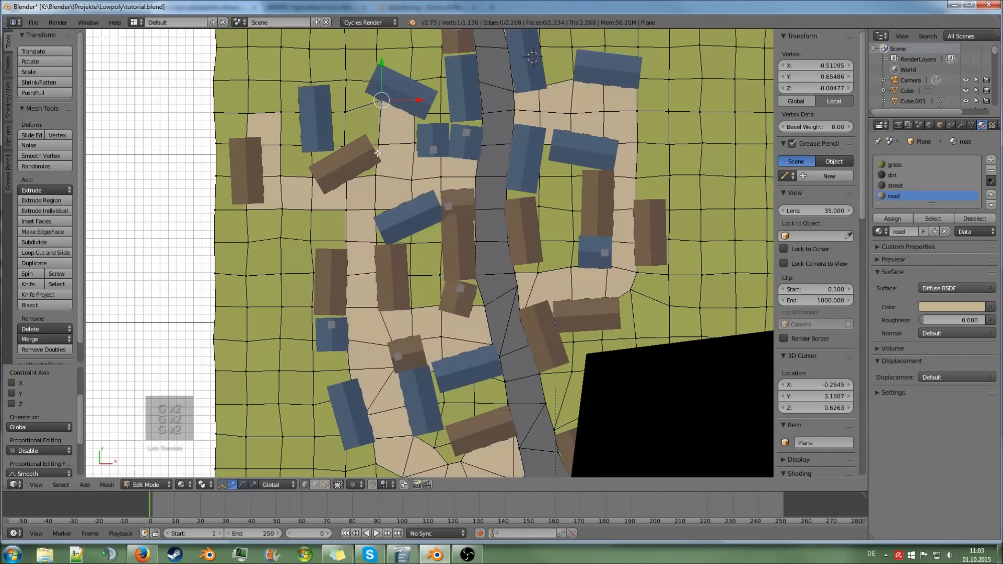
{"action": "right_click", "coordinate": [377, 171]}
{"action": "key", "text": "g"}
{"action": "left_click", "coordinate": [372, 160]}
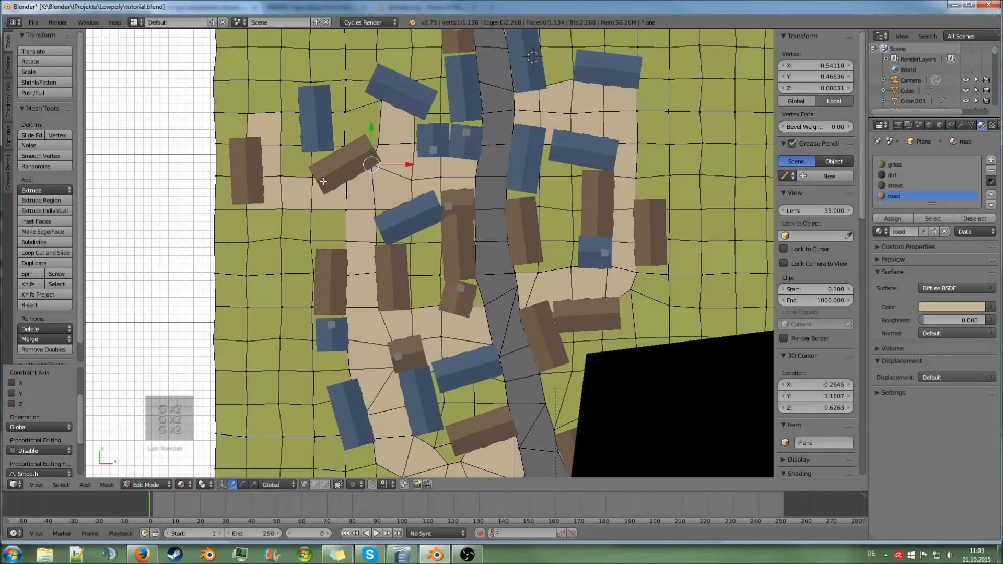
Move the ground vertices below the angled brown house to bend the western sandy road into a curve
{"action": "right_click", "coordinate": [345, 184]}
{"action": "key", "text": "g"}
{"action": "left_click", "coordinate": [347, 223]}
{"action": "right_click", "coordinate": [314, 208]}
{"action": "key", "text": "g"}
{"action": "left_click", "coordinate": [311, 224]}
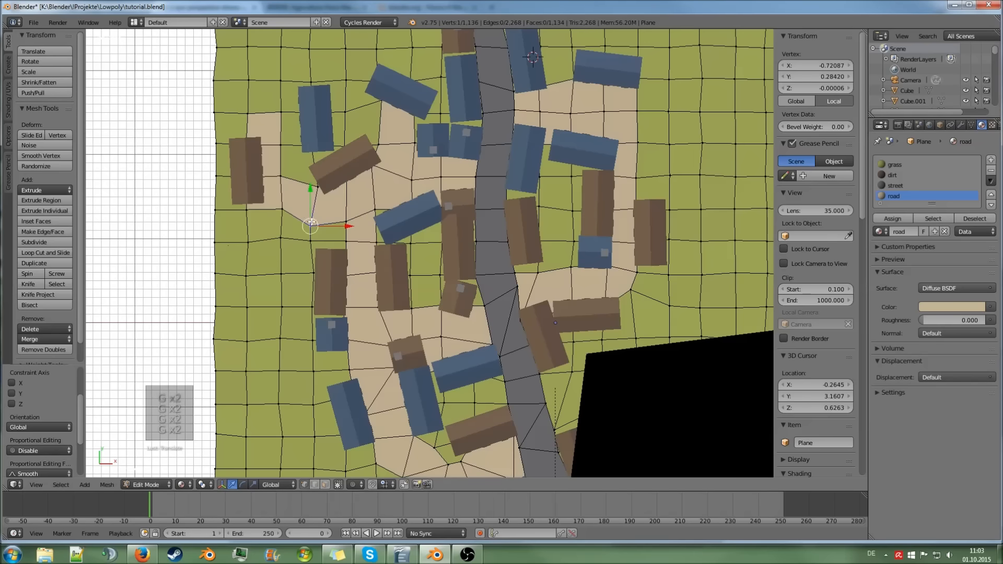
{"action": "key", "text": "g"}
{"action": "left_click", "coordinate": [281, 220]}
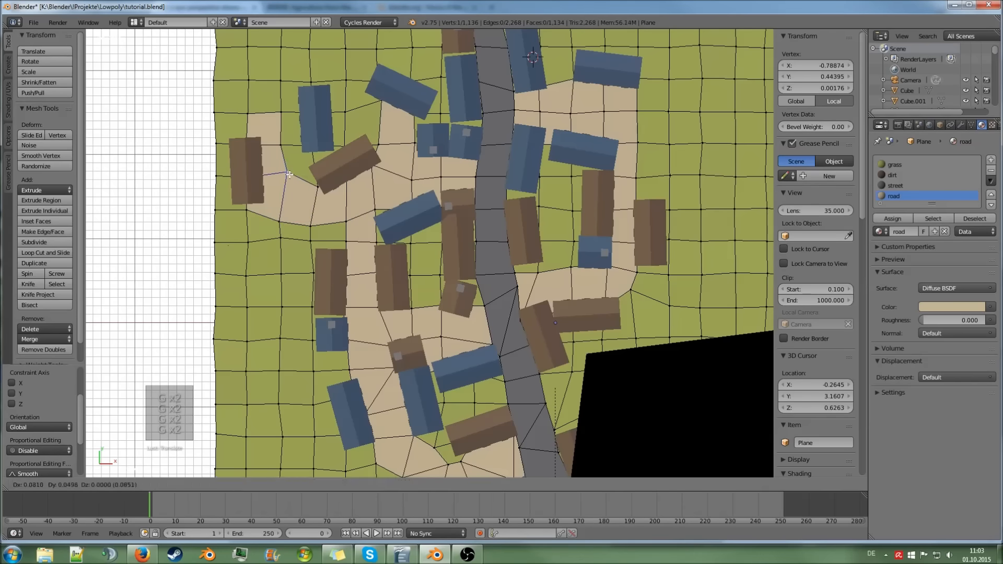
Leave mesh editing and shift the blue and brown houses at the road's western end closer to the road
{"action": "right_click", "coordinate": [305, 137]}
{"action": "key", "text": "Tab"}
{"action": "right_click", "coordinate": [304, 133]}
{"action": "left_click_drag", "start_coordinate": [330, 121], "coordinate": [296, 112]}
{"action": "right_click", "coordinate": [237, 167]}
{"action": "left_click_drag", "start_coordinate": [269, 170], "coordinate": [265, 171]}
Slide the ground vertex at the corner of the western road end, leave mesh editing and deselect everything
{"action": "right_click", "coordinate": [274, 233]}
{"action": "key", "text": "Tab"}
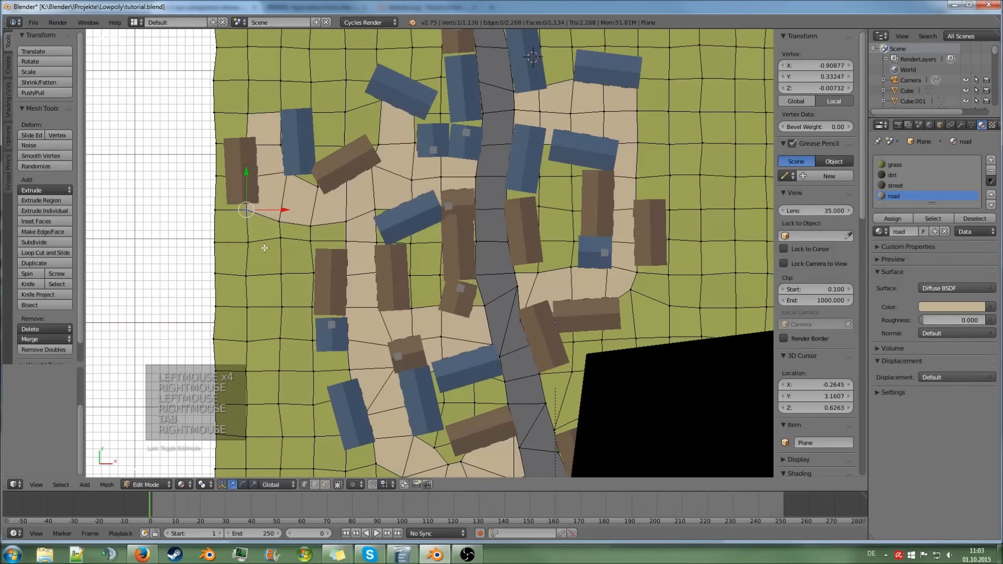
{"action": "key", "text": "g"}
{"action": "key", "text": "g"}
{"action": "key", "text": "Tab"}
{"action": "scroll", "coordinate": [272, 242], "scroll_direction": "down", "scroll_amount": 3}
{"action": "key", "text": "a"}
{"action": "key", "text": "a"}
{"action": "key", "text": "a"}
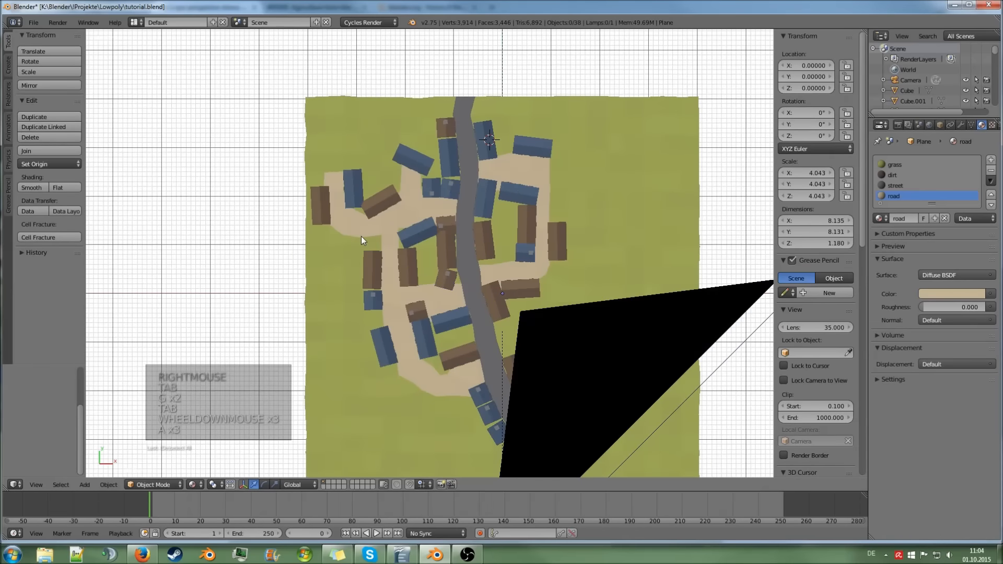
Render the village from the camera and look over the result up close
{"action": "middle_click_drag", "start_coordinate": [365, 235], "coordinate": [378, 222]}
{"action": "key", "text": "KP_0"}
{"action": "key", "text": "F12"}
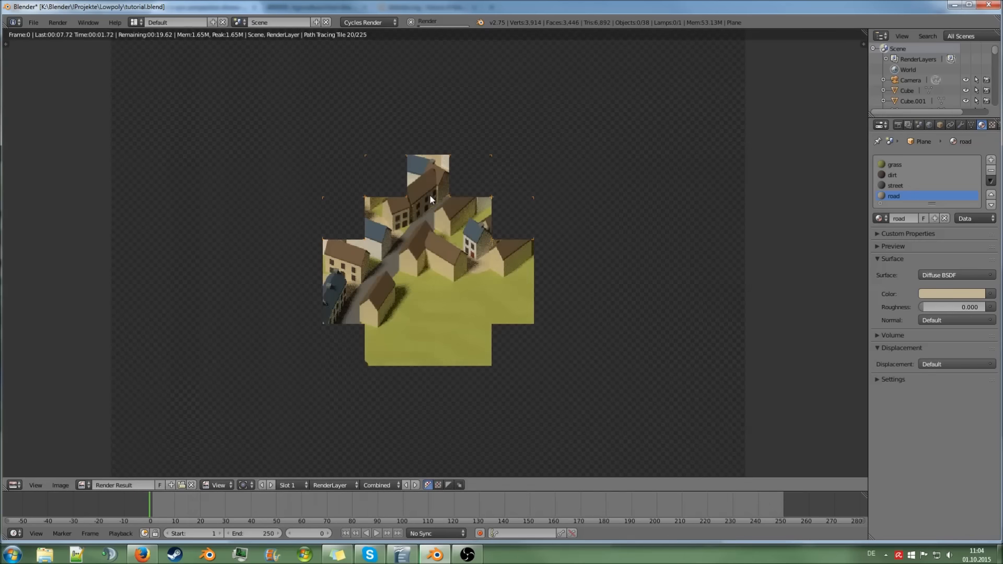
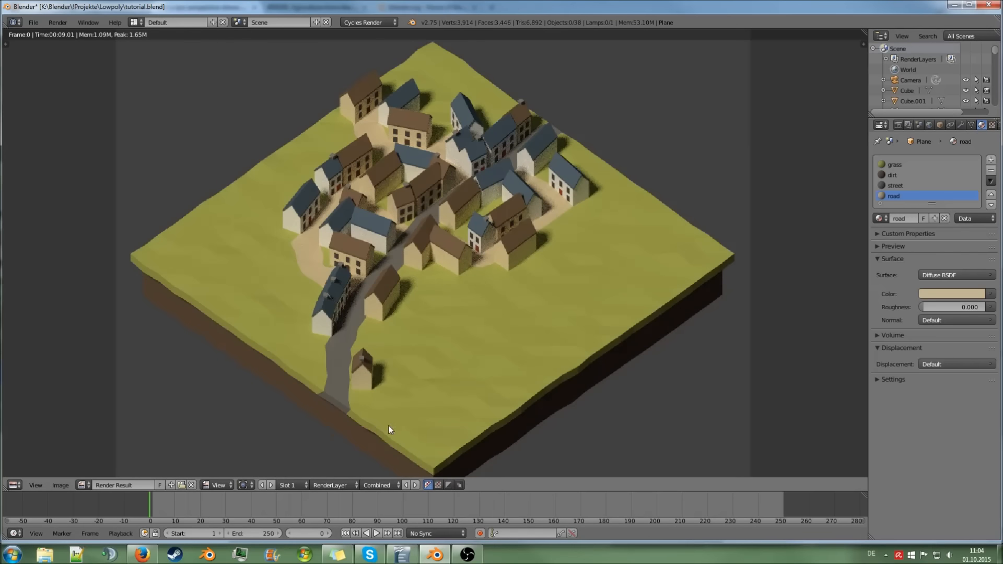
{"action": "mouse_move", "coordinate": [406, 315]}
{"action": "middle_mouse_down"}
{"action": "mouse_move", "coordinate": [406, 328]}
{"action": "mouse_move", "coordinate": [406, 320]}
{"action": "middle_mouse_up"}
{"action": "scroll", "coordinate": [406, 325], "scroll_direction": "up", "scroll_amount": 1}
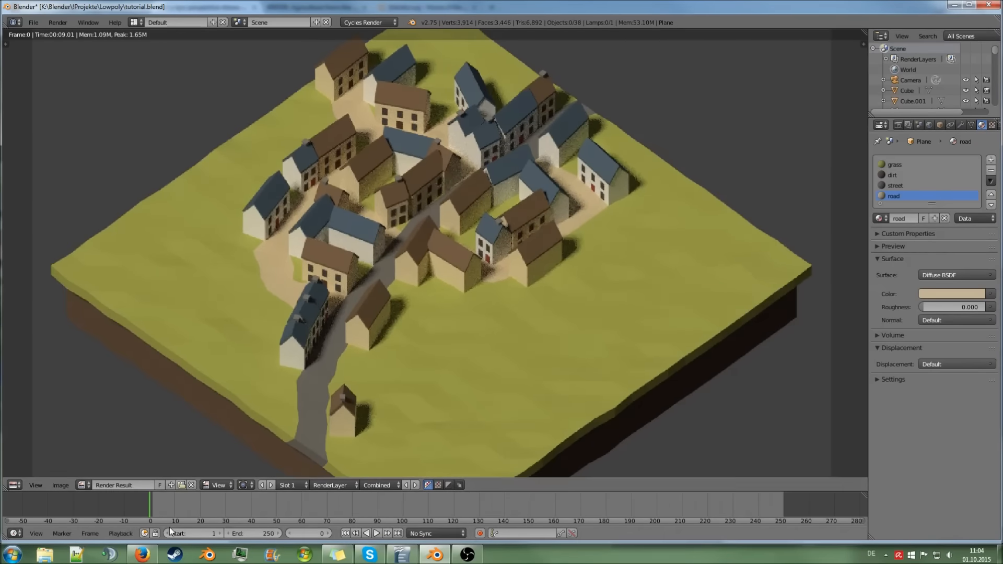
Examine the bird's-eye village painting in the browser for surrounding details, and return to Blender
{"action": "left_click", "coordinate": [148, 554]}
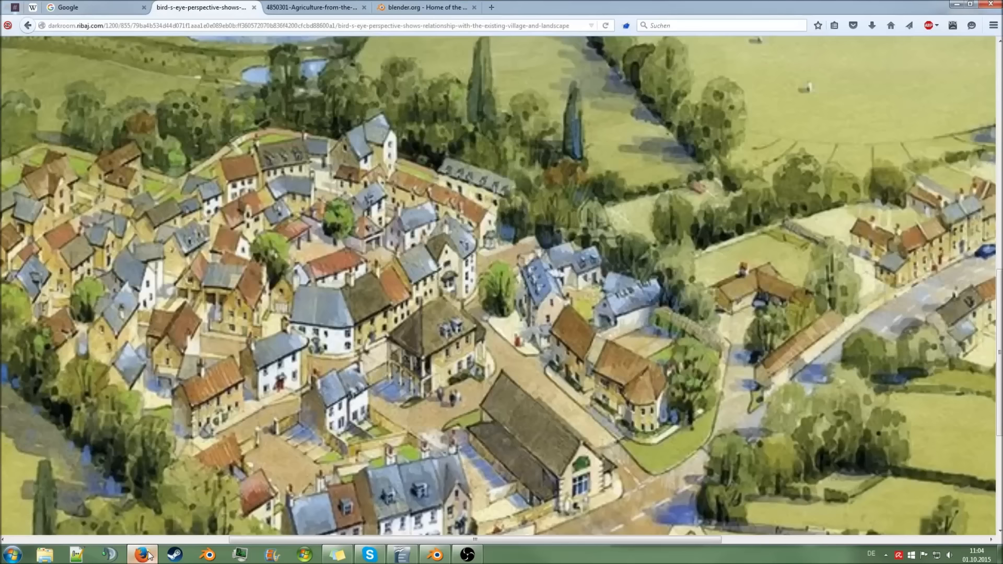
{"action": "middle_click", "coordinate": [289, 418]}
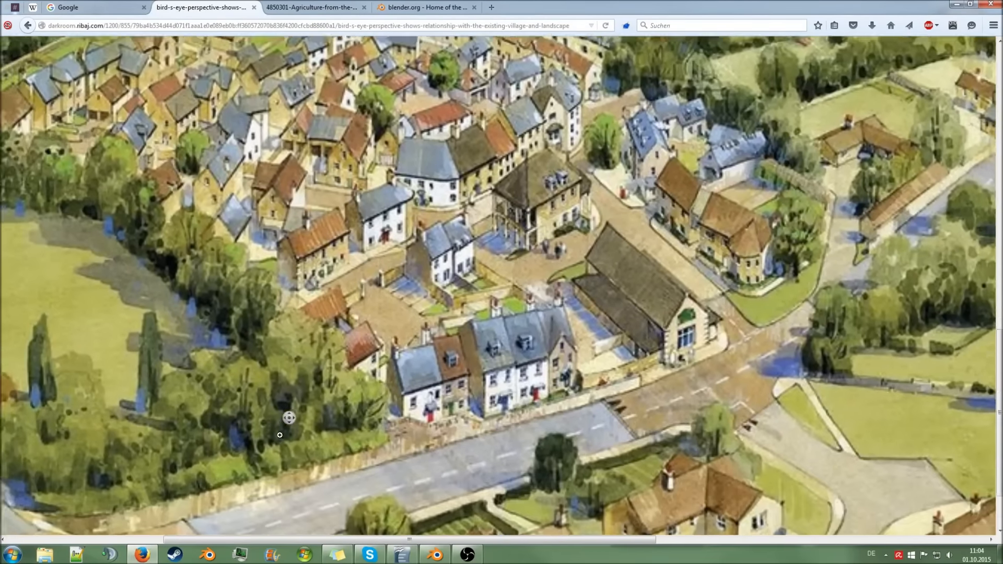
{"action": "middle_click_drag", "start_coordinate": [280, 435], "coordinate": [299, 407]}
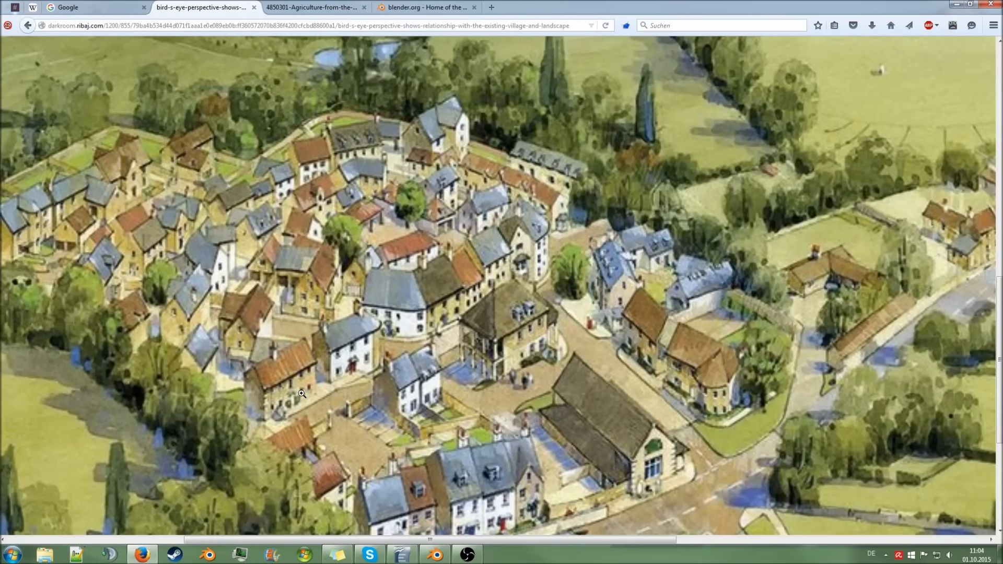
{"action": "middle_click_drag", "start_coordinate": [397, 422], "coordinate": [382, 433]}
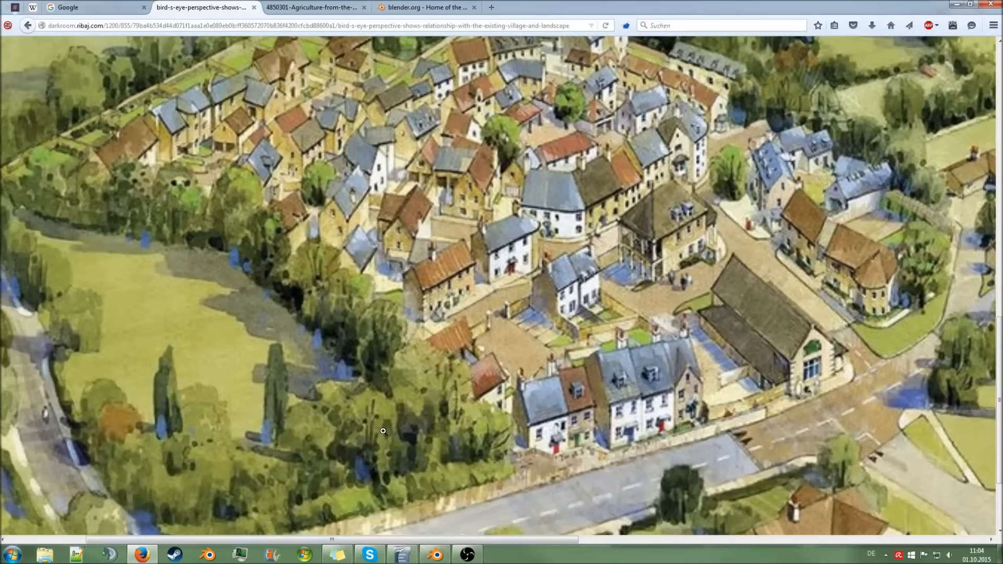
{"action": "left_click", "coordinate": [435, 555]}
{"action": "right_click", "coordinate": [728, 492]}
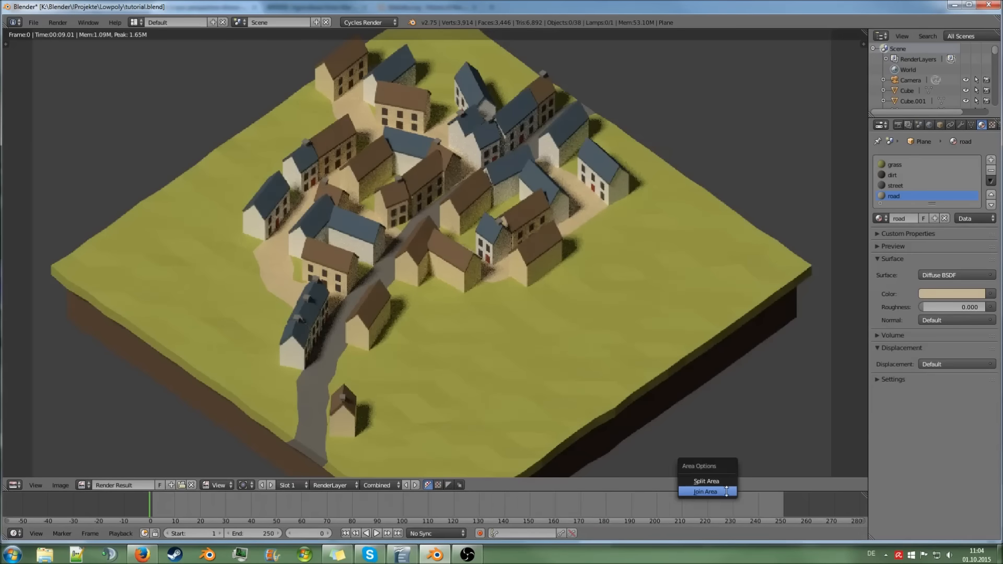
{"action": "left_click", "coordinate": [726, 481]}
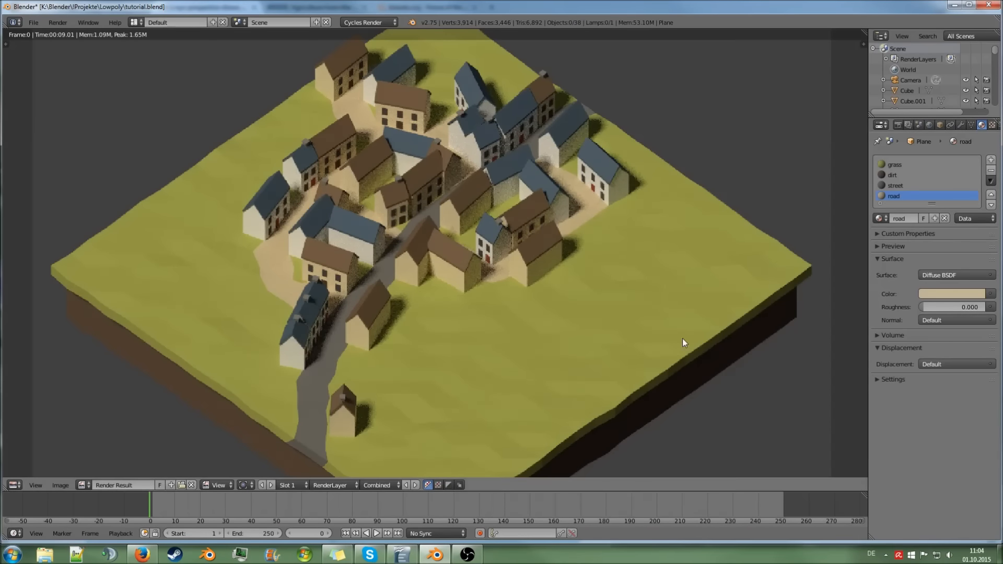
{"action": "right_click", "coordinate": [644, 491]}
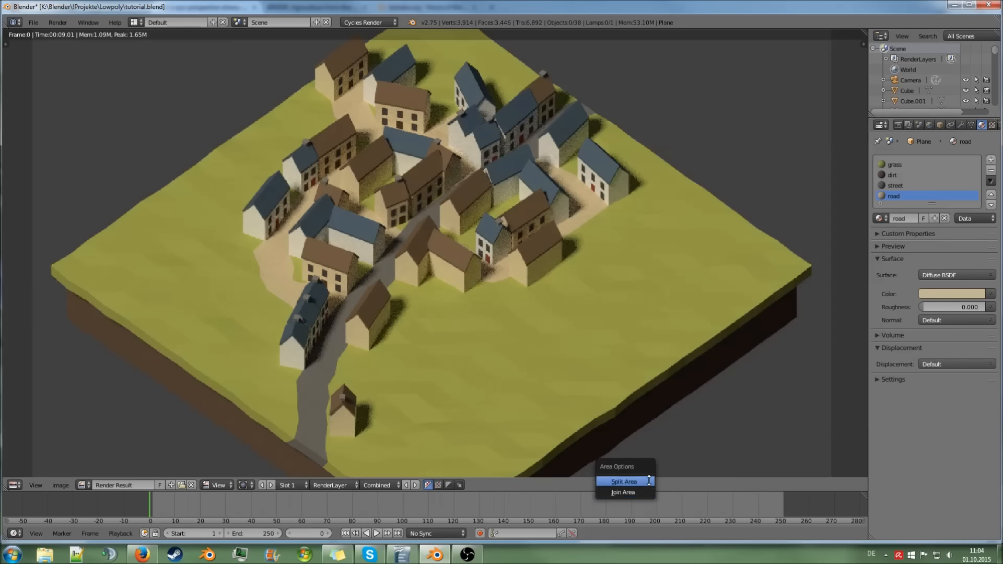
{"action": "left_click", "coordinate": [648, 481]}
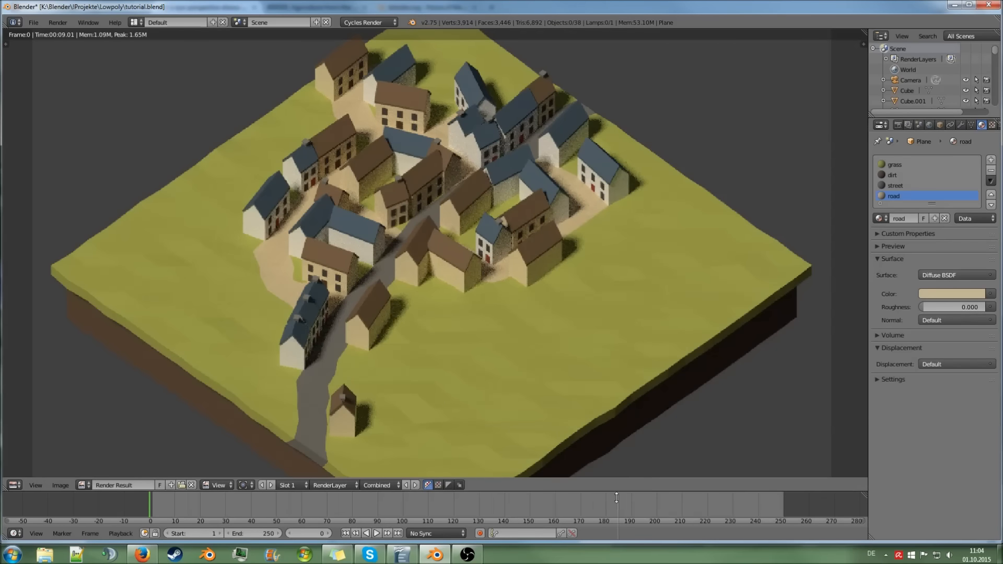
{"action": "key", "text": "Escape"}
Split the timeline area vertically in two, make it taller and turn the new part into a Text Editor
{"action": "right_click", "coordinate": [619, 491]}
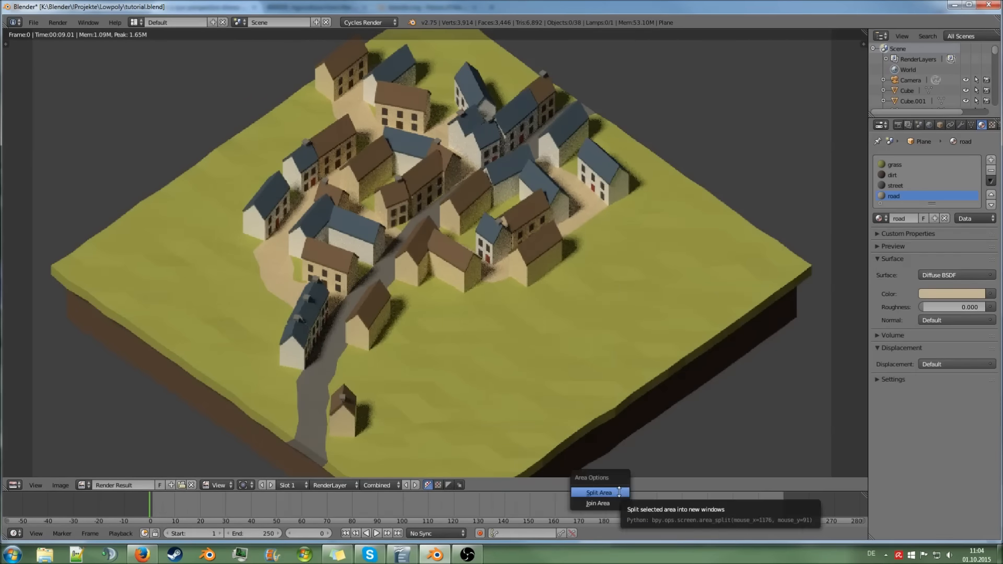
{"action": "left_click", "coordinate": [619, 492]}
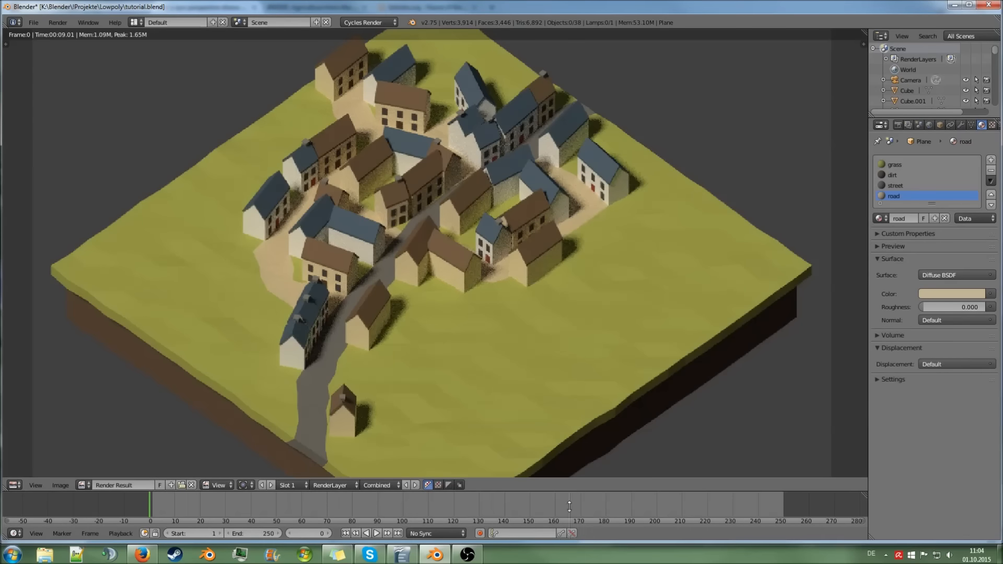
{"action": "left_click", "coordinate": [556, 505]}
{"action": "left_click_drag", "start_coordinate": [618, 491], "coordinate": [619, 457]}
{"action": "left_click", "coordinate": [569, 533]}
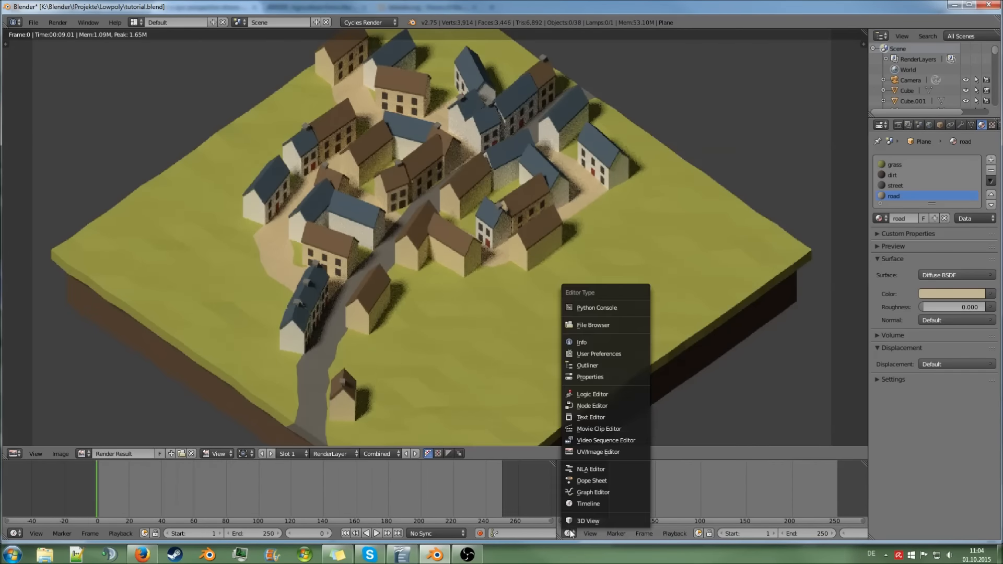
{"action": "left_click", "coordinate": [583, 417]}
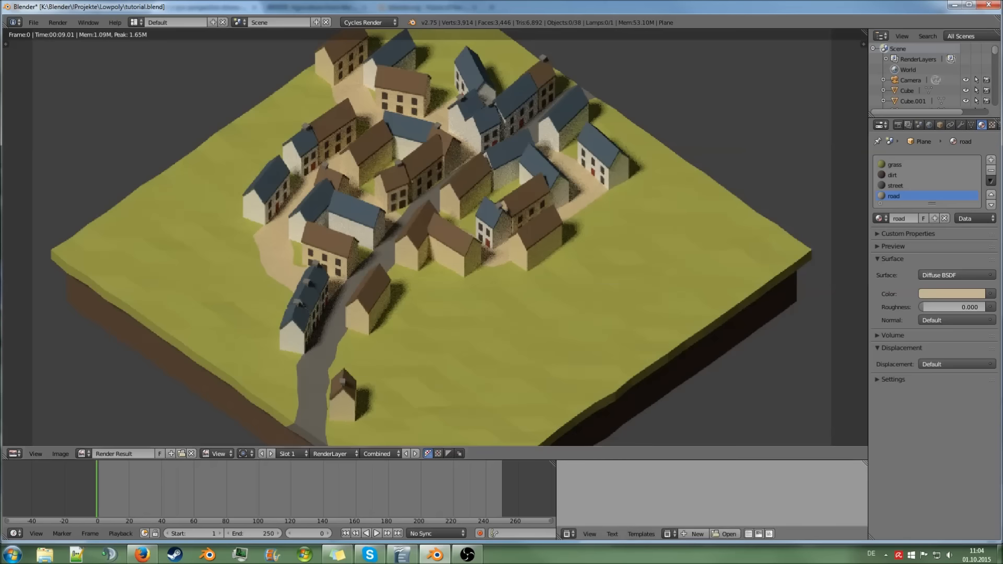
Create a new text block and start a to-do list with trees, bushes and walls on separate lines
{"action": "left_click", "coordinate": [697, 534]}
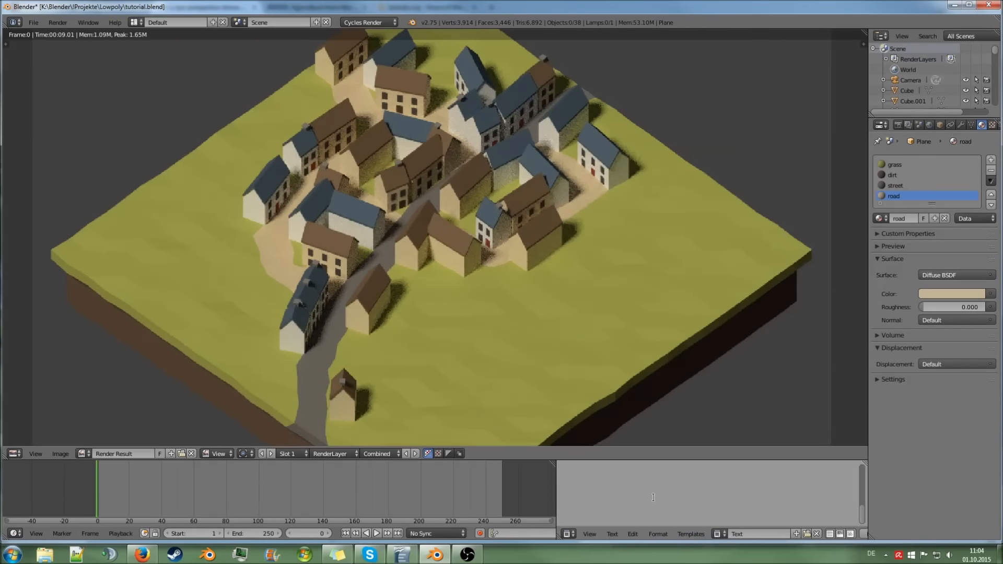
{"action": "left_click", "coordinate": [717, 534]}
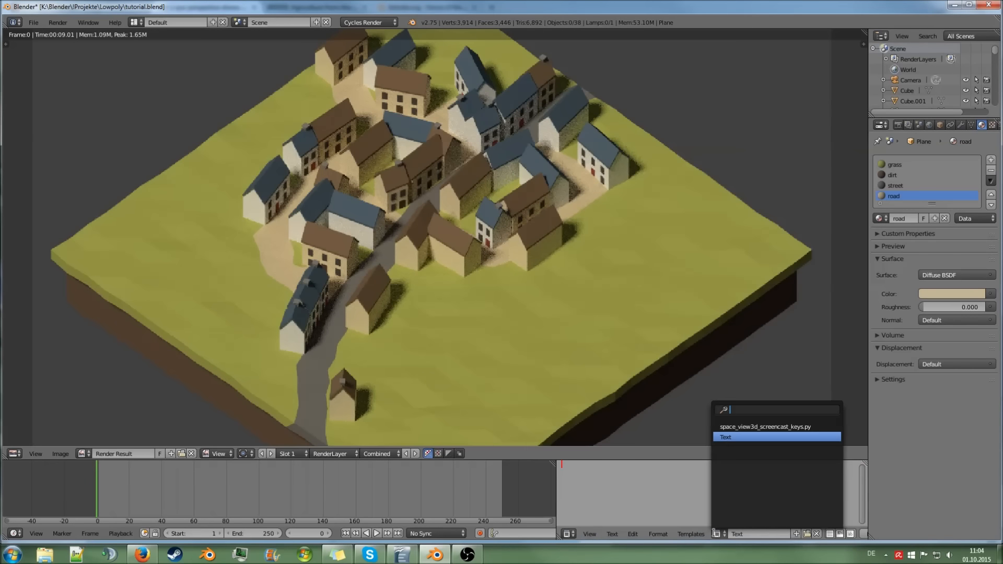
{"action": "left_click", "coordinate": [666, 512]}
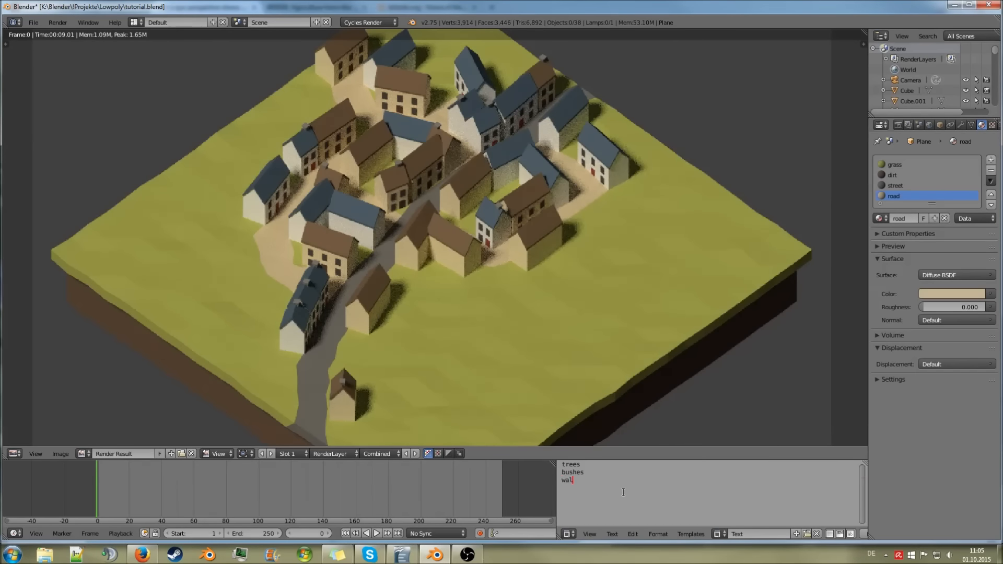
Look over the village painting in the browser for more scenery elements, and add lake to the list in Blender
{"action": "left_click", "coordinate": [142, 554]}
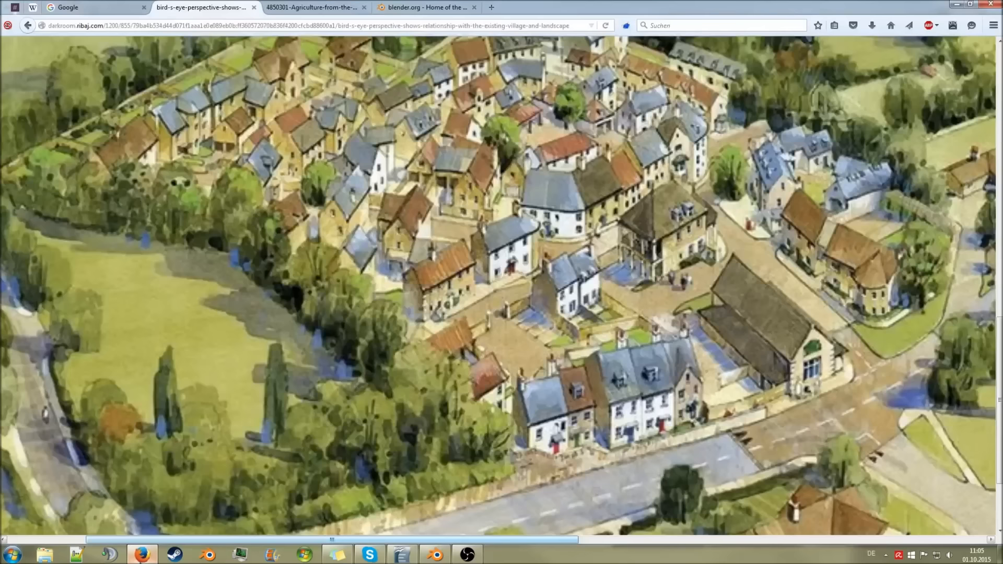
{"action": "scroll", "coordinate": [389, 435], "scroll_direction": "left", "scroll_amount": 5}
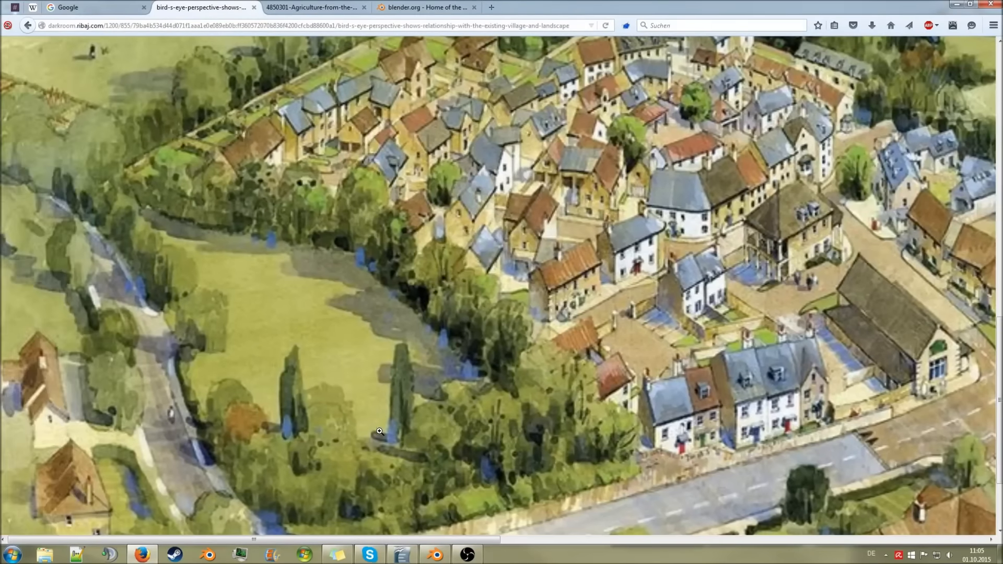
{"action": "scroll", "coordinate": [380, 432], "scroll_direction": "down", "scroll_amount": 4}
{"action": "scroll", "coordinate": [418, 444], "scroll_direction": "right", "scroll_amount": 10}
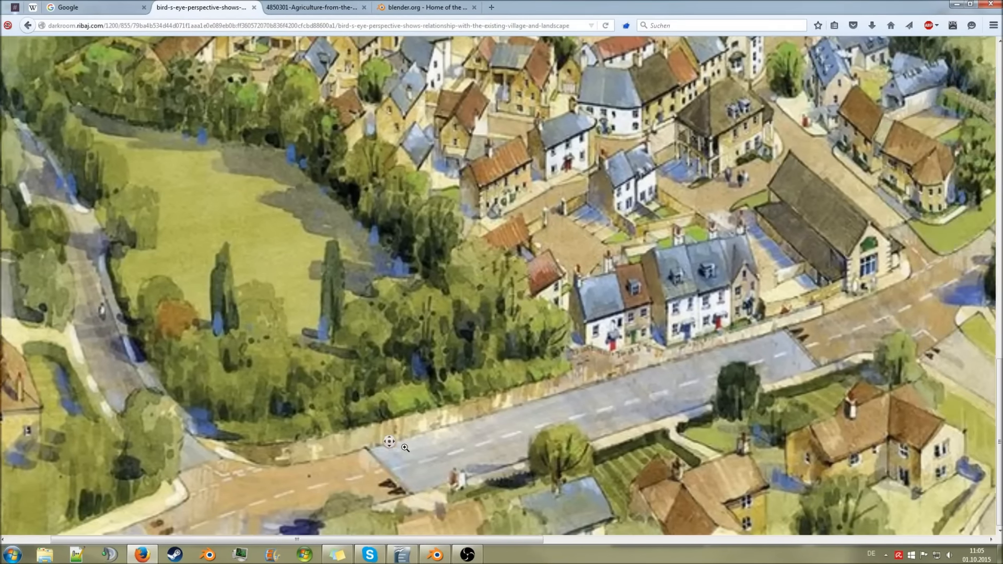
{"action": "scroll", "coordinate": [458, 449], "scroll_direction": "right", "scroll_amount": 3}
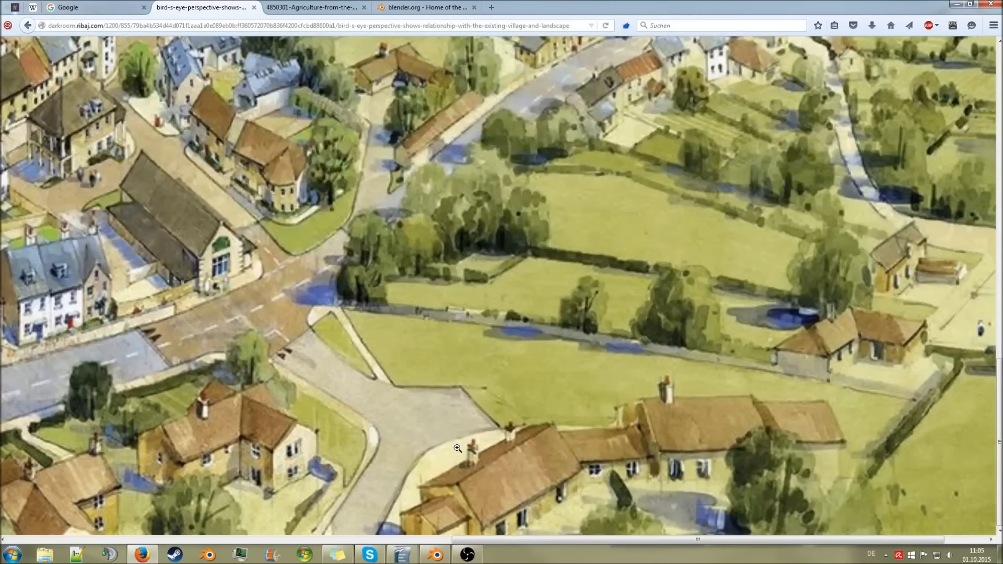
{"action": "scroll", "coordinate": [470, 445], "scroll_direction": "up", "scroll_amount": 10}
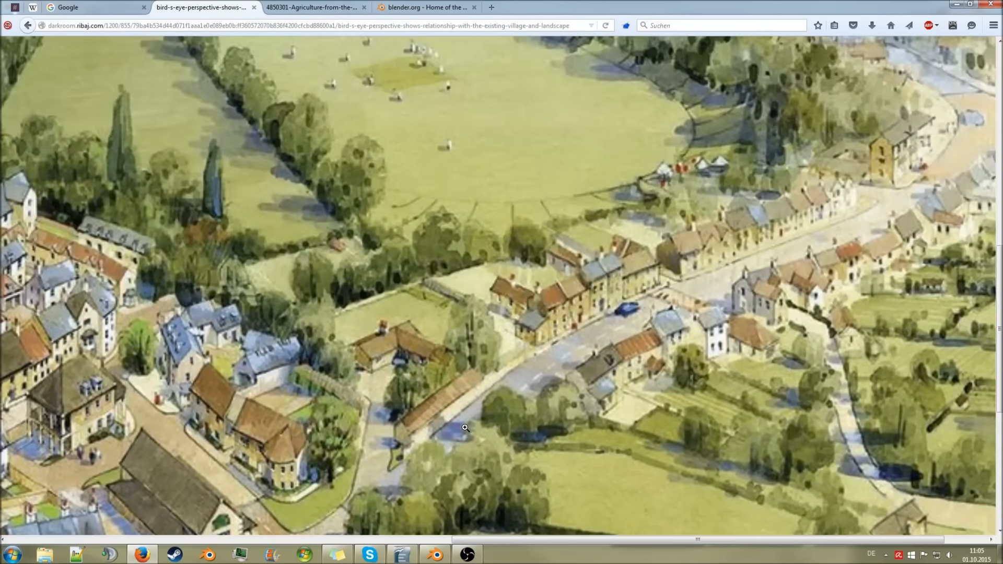
{"action": "scroll", "coordinate": [468, 426], "scroll_direction": "up", "scroll_amount": 10}
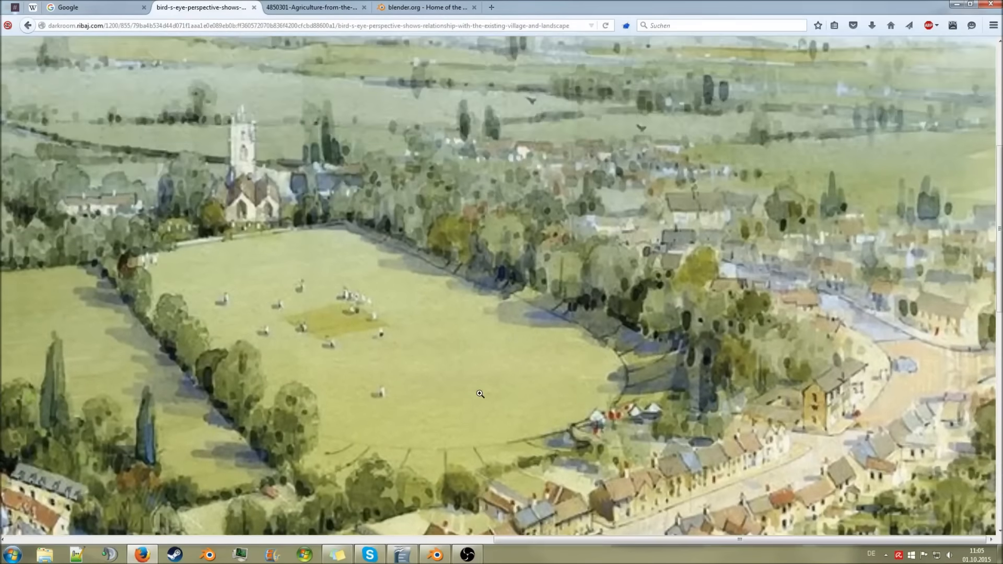
{"action": "middle_click", "coordinate": [441, 403]}
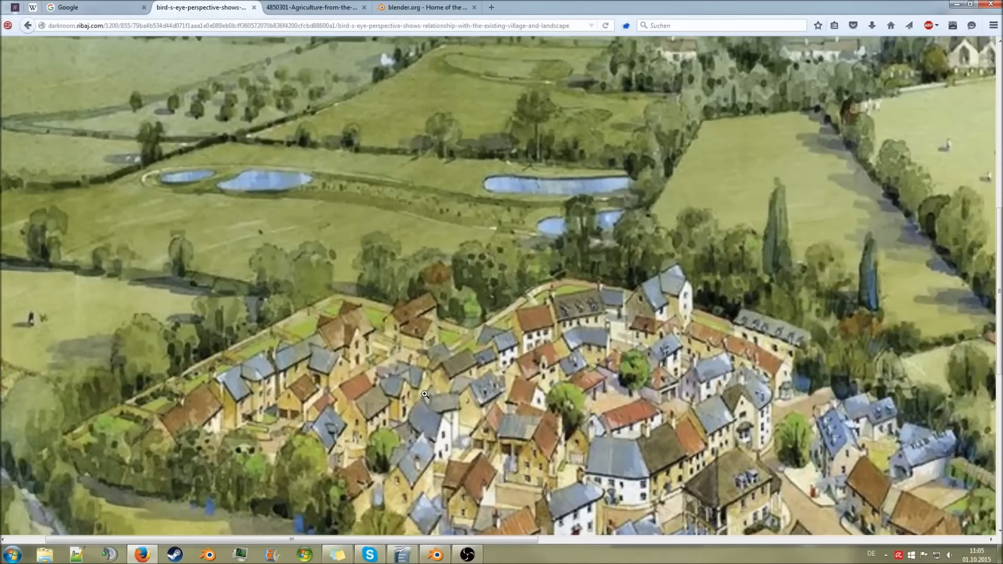
{"action": "middle_click", "coordinate": [402, 386]}
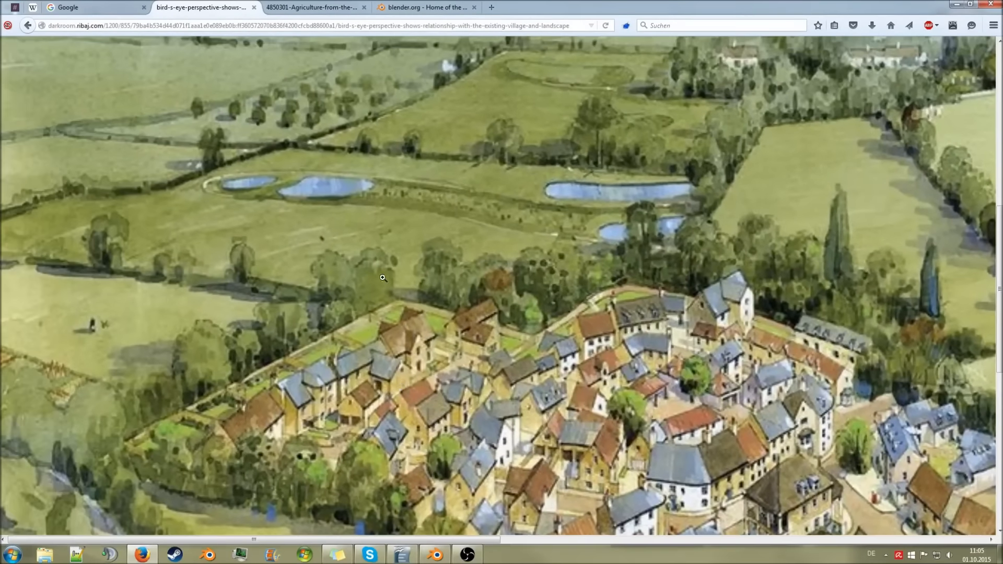
{"action": "left_click", "coordinate": [434, 556]}
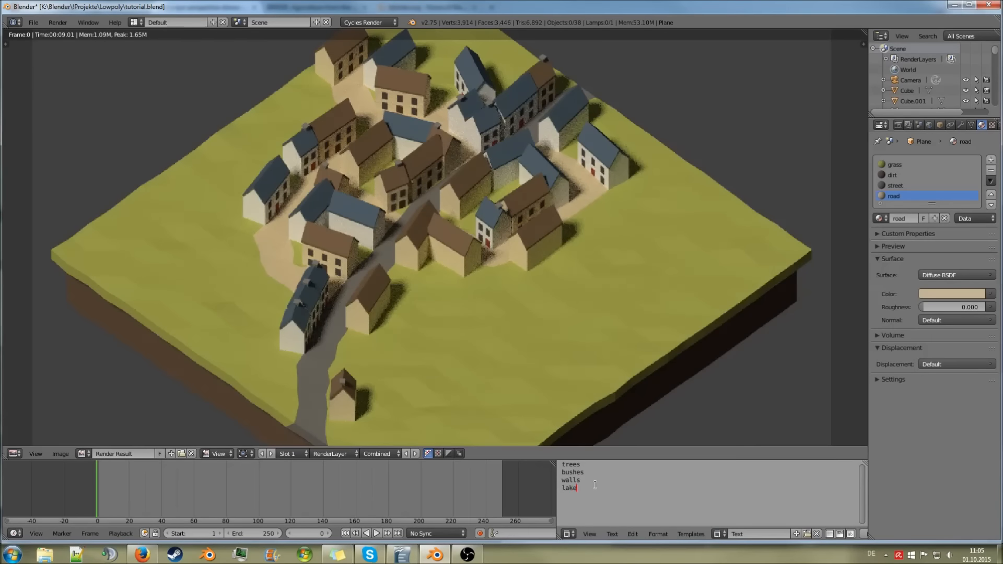
Look over the lower part of the village painting in the browser, and change lake to lakes in Blender's list
{"action": "left_click", "coordinate": [142, 559]}
{"action": "scroll", "coordinate": [366, 442], "scroll_direction": "down", "scroll_amount": 5}
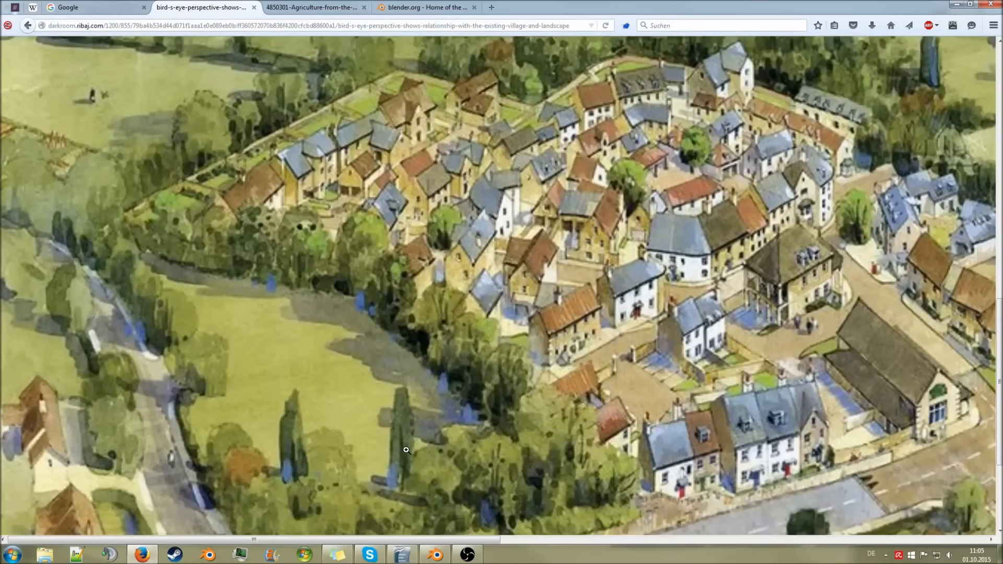
{"action": "middle_click", "coordinate": [420, 436]}
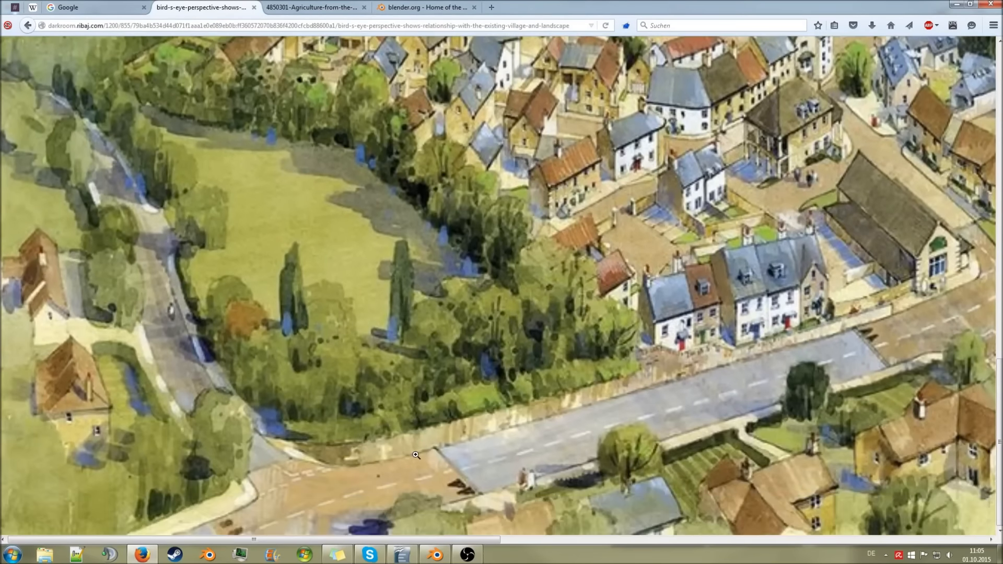
{"action": "left_click", "coordinate": [435, 555]}
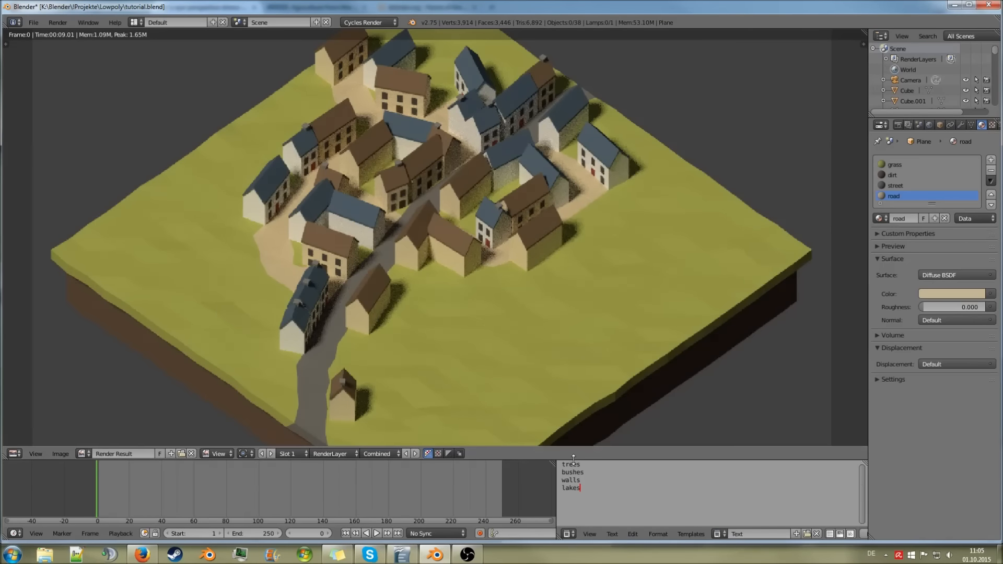
Make the timeline and text area shorter, and close the render to return to the 3D view of the village
{"action": "left_click_drag", "start_coordinate": [571, 460], "coordinate": [571, 486]}
{"action": "middle_click_drag", "start_coordinate": [583, 397], "coordinate": [365, 363]}
{"action": "key", "text": "Escape"}
{"action": "scroll", "coordinate": [531, 352], "scroll_direction": "up", "scroll_amount": 2}
{"action": "scroll", "coordinate": [569, 356], "scroll_direction": "up", "scroll_amount": 6}
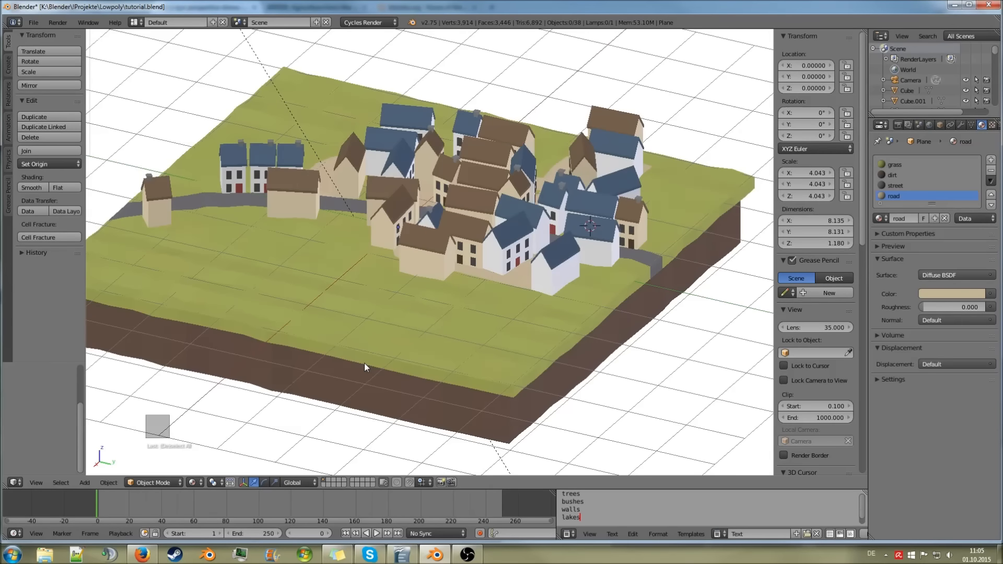
Examine the trees around the fields in the village painting in the browser, and return to Blender
{"action": "key", "text": "alt+Tab"}
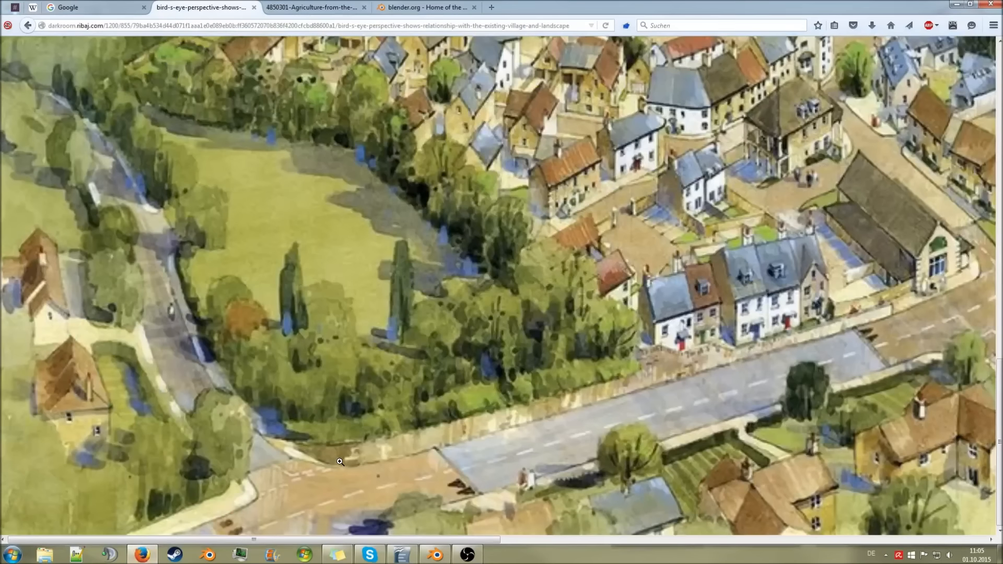
{"action": "mouse_move", "coordinate": [354, 455]}
{"action": "middle_mouse_down"}
{"action": "mouse_move", "coordinate": [362, 463]}
{"action": "mouse_move", "coordinate": [337, 418]}
{"action": "mouse_move", "coordinate": [334, 431]}
{"action": "middle_mouse_up"}
{"action": "middle_click_drag", "start_coordinate": [334, 431], "coordinate": [336, 446]}
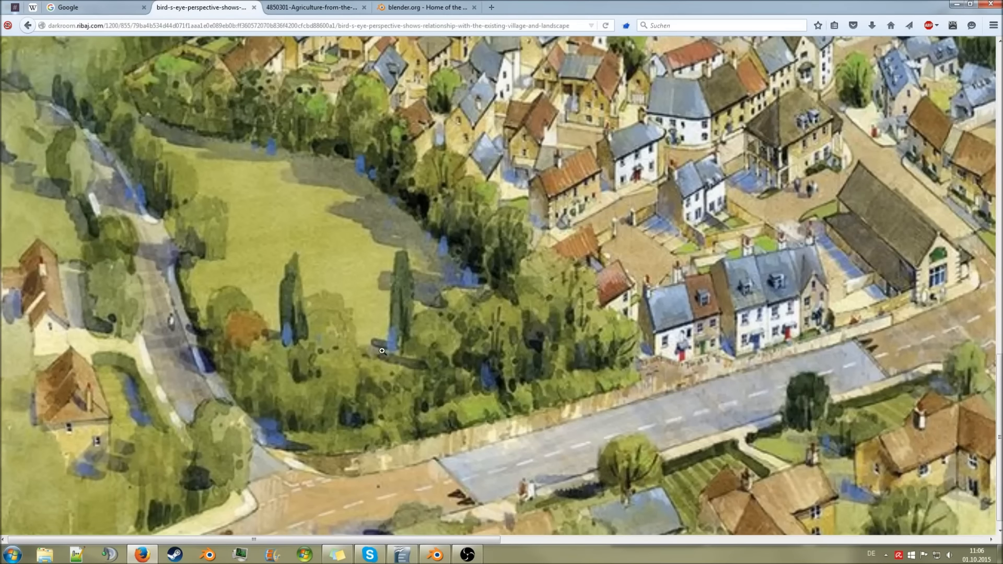
{"action": "left_click", "coordinate": [434, 554]}
Snap the 3D cursor to the scene center and add a cube mesh there
{"action": "mouse_move", "coordinate": [449, 350]}
{"action": "middle_mouse_down"}
{"action": "mouse_move", "coordinate": [489, 363]}
{"action": "mouse_move", "coordinate": [472, 387]}
{"action": "mouse_move", "coordinate": [466, 358]}
{"action": "middle_mouse_up"}
{"action": "scroll", "coordinate": [473, 387], "scroll_direction": "down", "scroll_amount": 2}
{"action": "key", "text": "shift+s"}
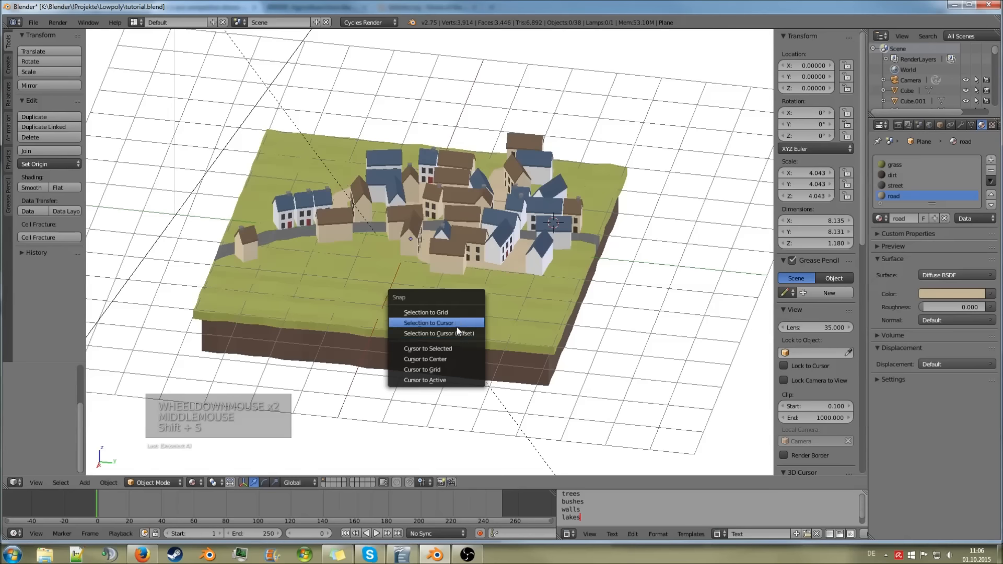
{"action": "left_click", "coordinate": [451, 359]}
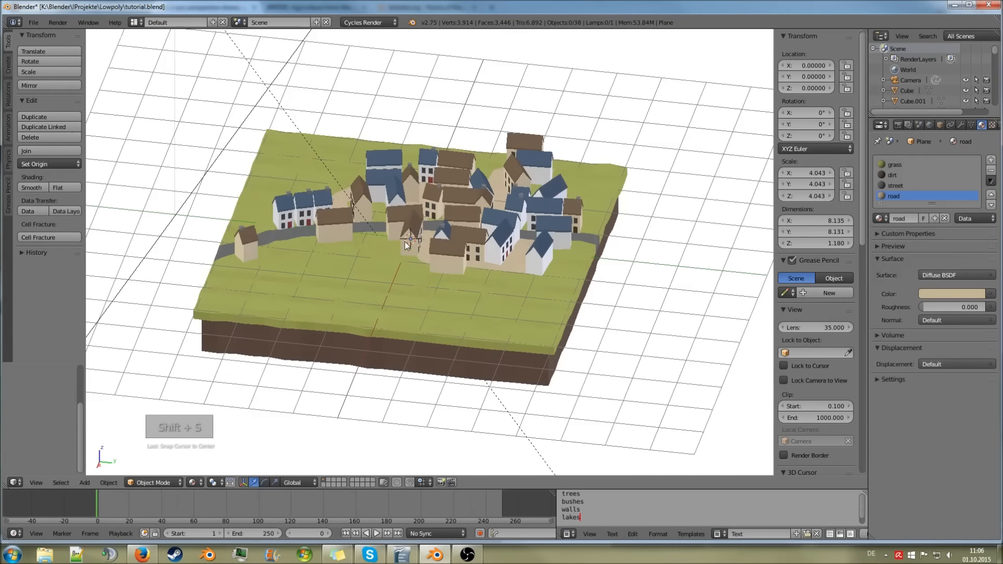
{"action": "mouse_move", "coordinate": [407, 247]}
{"action": "middle_mouse_down"}
{"action": "mouse_move", "coordinate": [431, 237]}
{"action": "mouse_move", "coordinate": [352, 263]}
{"action": "mouse_move", "coordinate": [381, 248]}
{"action": "mouse_move", "coordinate": [388, 257]}
{"action": "mouse_move", "coordinate": [371, 306]}
{"action": "mouse_move", "coordinate": [423, 254]}
{"action": "mouse_move", "coordinate": [399, 262]}
{"action": "middle_mouse_up"}
{"action": "scroll", "coordinate": [356, 266], "scroll_direction": "up", "scroll_amount": 3}
{"action": "key", "text": "shift+a"}
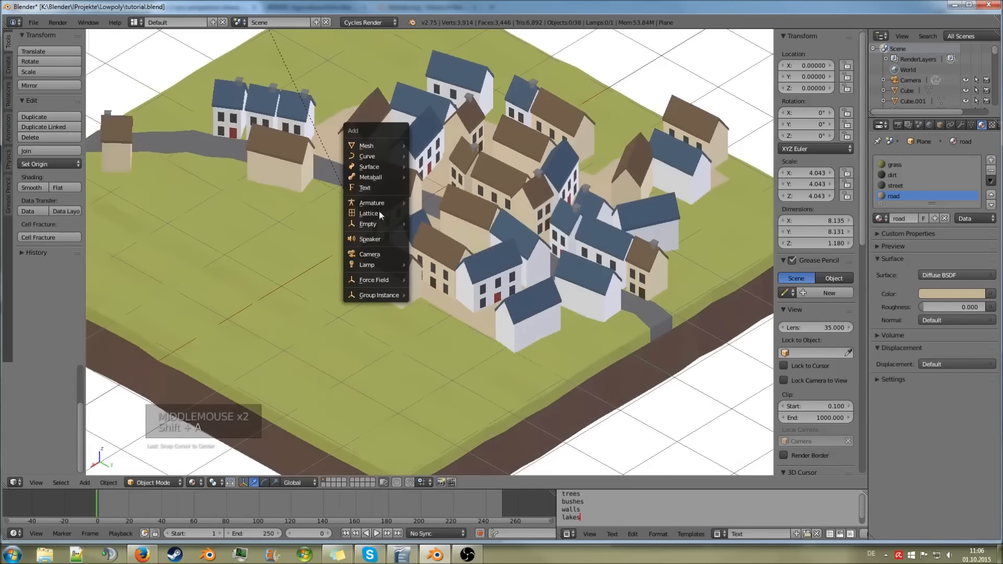
{"action": "mouse_move", "coordinate": [377, 148]}
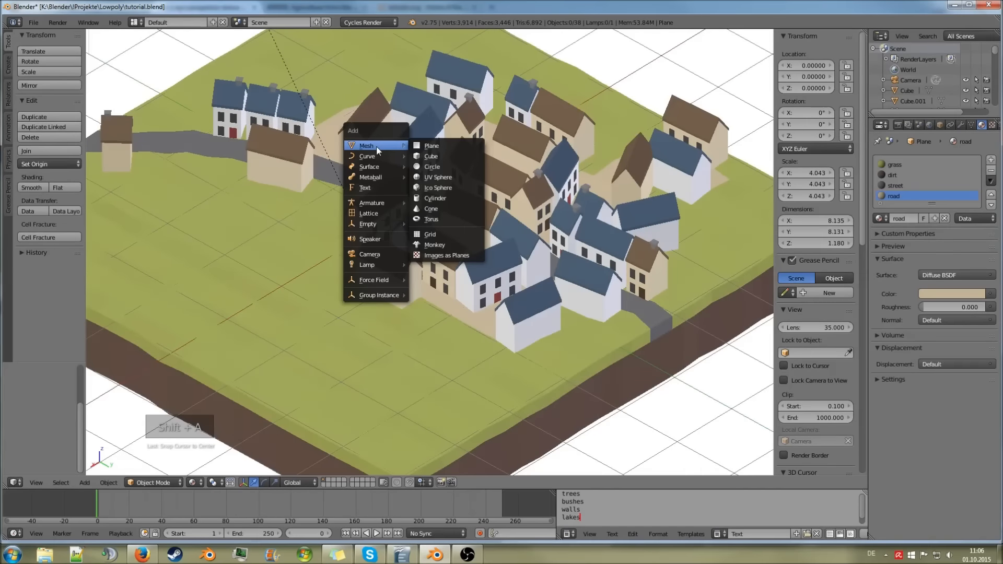
{"action": "left_click", "coordinate": [432, 156]}
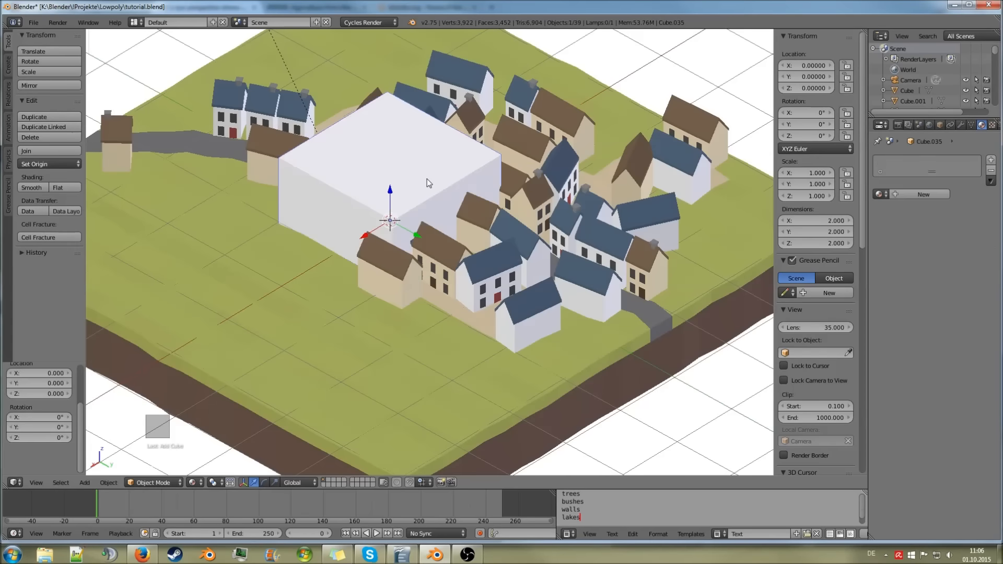
Raise the cube above the village to about Z 2.16 and scale it down to about 0.128
{"action": "scroll", "coordinate": [425, 224], "scroll_direction": "down", "scroll_amount": 3}
{"action": "scroll", "coordinate": [425, 224], "scroll_direction": "up", "scroll_amount": 10, "text": "shift"}
{"action": "middle_click_drag", "start_coordinate": [422, 287], "coordinate": [421, 251]}
{"action": "left_click_drag", "start_coordinate": [410, 318], "coordinate": [426, 224]}
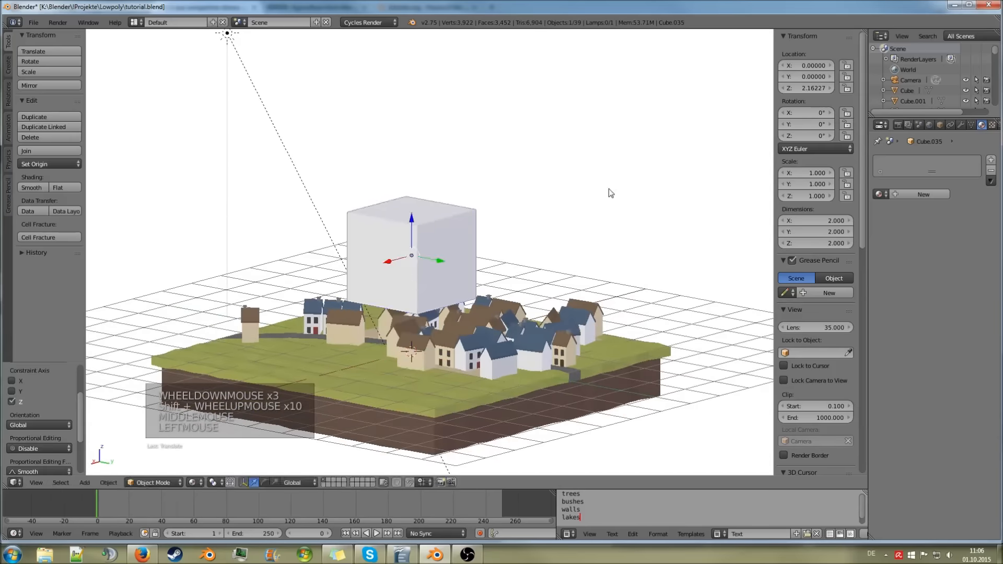
{"action": "key", "text": "s"}
{"action": "key", "text": "s"}
{"action": "key", "text": "Tab"}
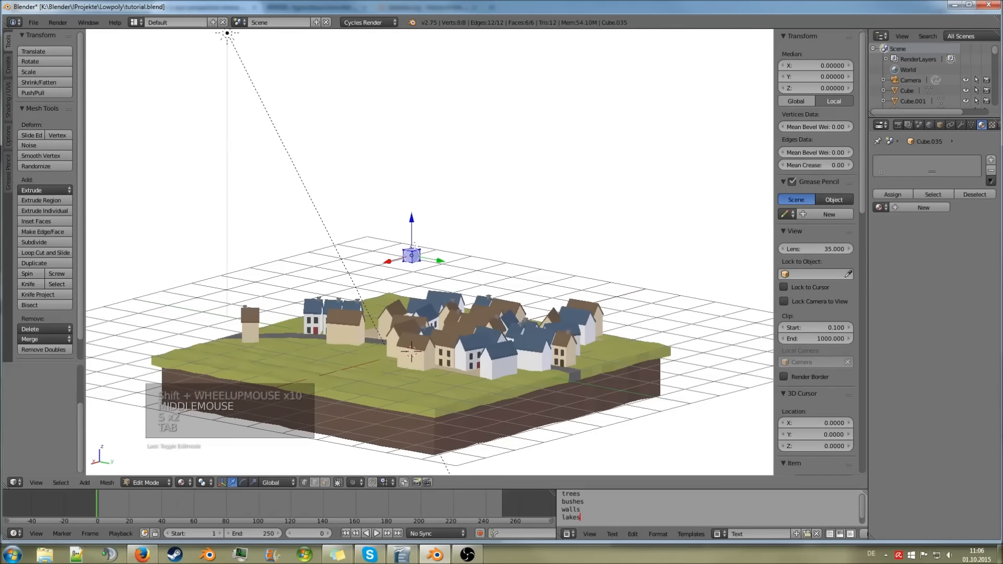
Pull the small cube's top face upward and scale it down to form a tall, tapered trunk
{"action": "left_click", "coordinate": [327, 481]}
{"action": "middle_click_drag", "start_coordinate": [433, 261], "coordinate": [427, 284]}
{"action": "right_click", "coordinate": [405, 269]}
{"action": "left_click_drag", "start_coordinate": [405, 244], "coordinate": [406, 163]}
{"action": "mouse_move", "coordinate": [538, 172]}
{"action": "middle_mouse_down"}
{"action": "mouse_move", "coordinate": [539, 130]}
{"action": "mouse_move", "coordinate": [542, 160]}
{"action": "middle_mouse_up"}
{"action": "key", "text": "s"}
{"action": "left_click", "coordinate": [493, 161]}
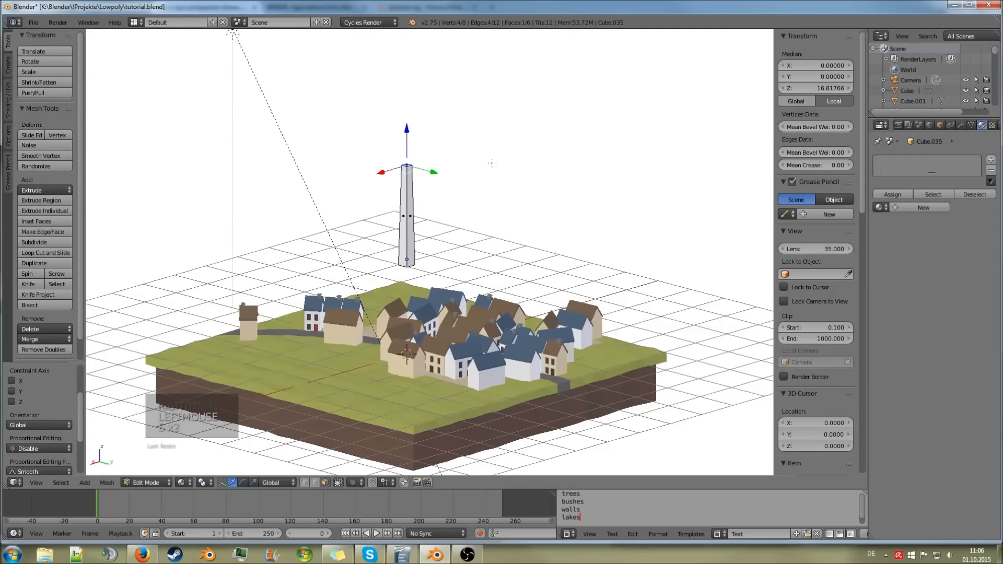
Add two loop cuts around the trunk and shift each loop sideways to make the trunk crooked
{"action": "key", "text": "ctrl+r"}
{"action": "left_click", "coordinate": [407, 224]}
{"action": "right_click", "coordinate": [408, 224]}
{"action": "right_click", "coordinate": [412, 201], "text": "alt"}
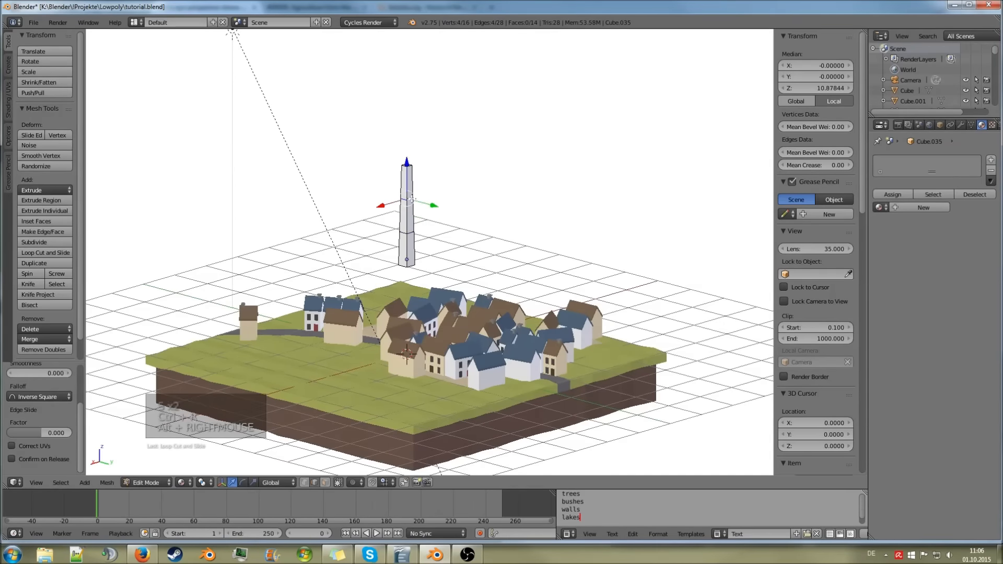
{"action": "key", "text": "g"}
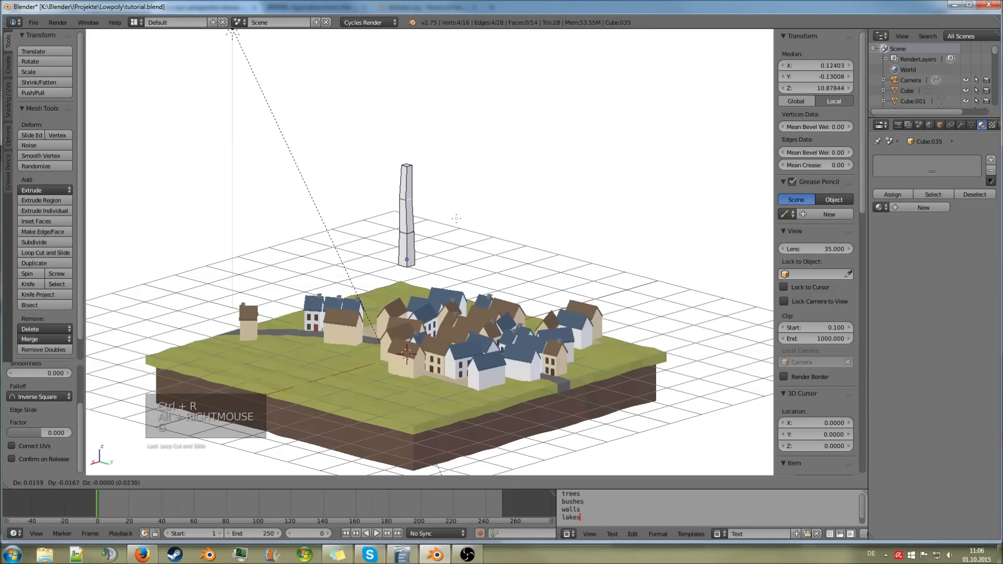
{"action": "left_click", "coordinate": [418, 230]}
{"action": "right_click", "coordinate": [413, 236], "text": "alt"}
{"action": "right_click", "coordinate": [410, 235], "text": "alt"}
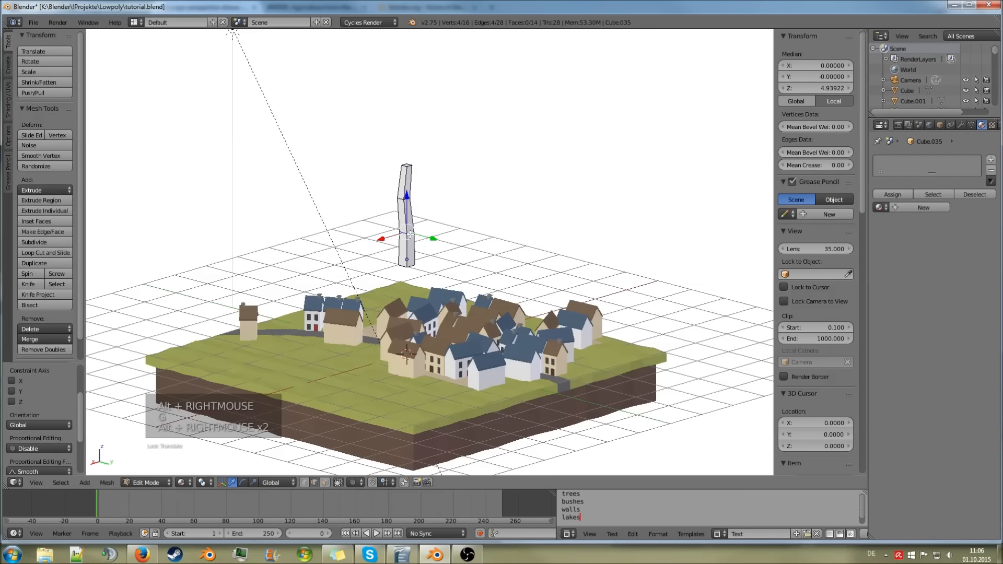
{"action": "key", "text": "g"}
{"action": "left_click", "coordinate": [412, 234]}
{"action": "key", "text": "Tab"}
Lower the trunk to about Z 1.84 and add an ico sphere for the tree crown
{"action": "middle_click_drag", "start_coordinate": [412, 234], "coordinate": [443, 236]}
{"action": "left_click_drag", "start_coordinate": [443, 236], "coordinate": [476, 237]}
{"action": "key", "text": "shift+a"}
{"action": "mouse_move", "coordinate": [478, 237]}
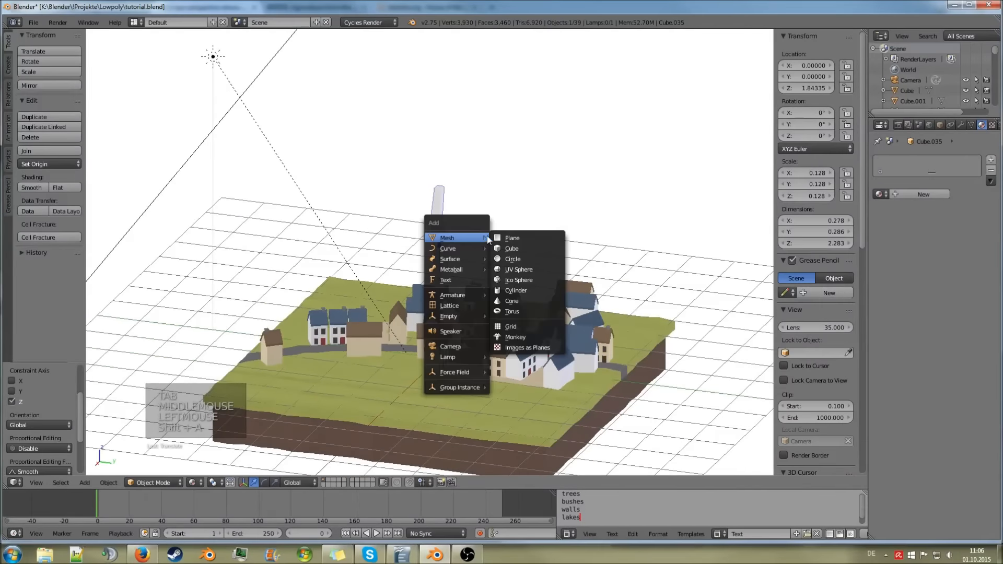
{"action": "left_click", "coordinate": [516, 280]}
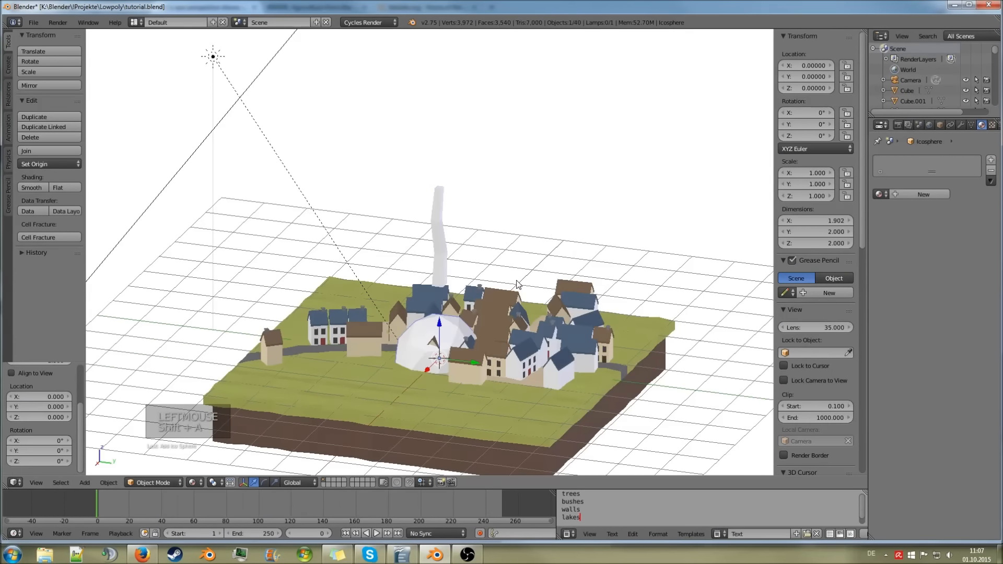
Raise the ico sphere vertically onto the top of the trunk
{"action": "scroll", "coordinate": [498, 286], "scroll_direction": "down", "scroll_amount": 1}
{"action": "scroll", "coordinate": [40, 381], "scroll_direction": "up", "scroll_amount": 4}
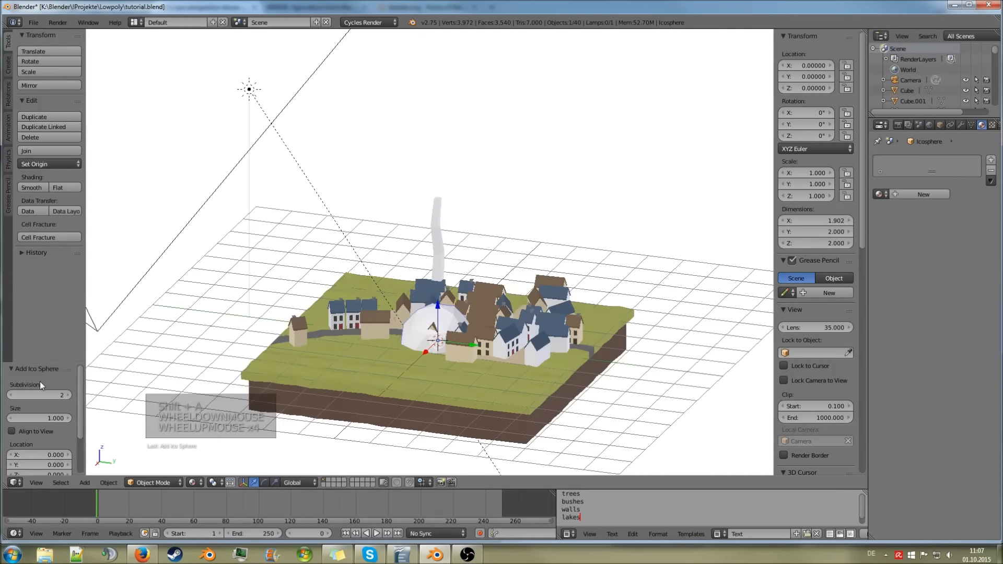
{"action": "left_click_drag", "start_coordinate": [440, 312], "coordinate": [428, 143]}
{"action": "mouse_move", "coordinate": [429, 142]}
{"action": "middle_mouse_down"}
{"action": "mouse_move", "coordinate": [380, 133]}
{"action": "mouse_move", "coordinate": [442, 135]}
{"action": "mouse_move", "coordinate": [419, 139]}
{"action": "middle_mouse_up"}
Stretch the ico sphere upward by its top vertex, using proportional editing with an adjusted influence radius
{"action": "key", "text": "Tab"}
{"action": "right_click", "coordinate": [418, 140]}
{"action": "left_click", "coordinate": [301, 482]}
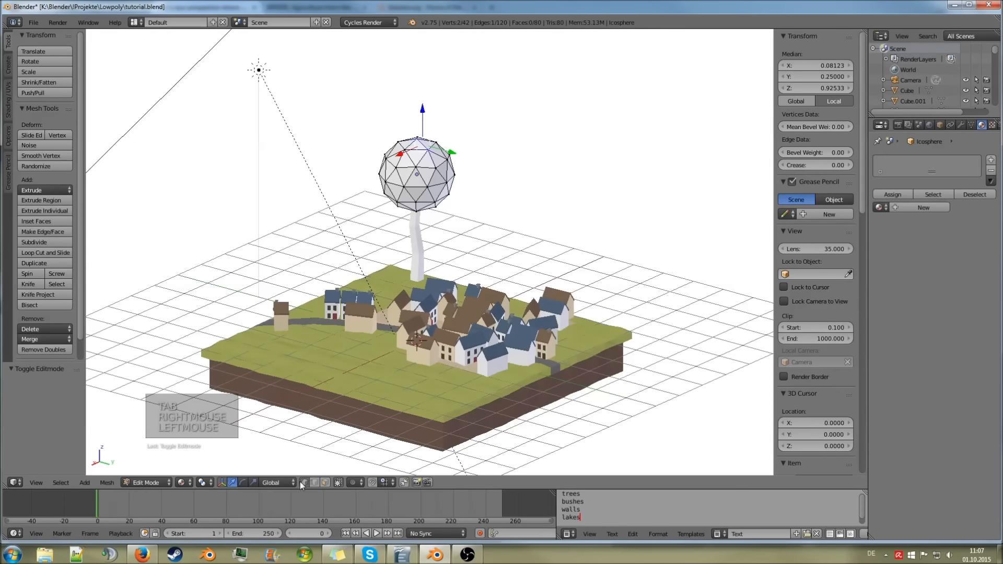
{"action": "right_click", "coordinate": [416, 140]}
{"action": "middle_click_drag", "start_coordinate": [444, 154], "coordinate": [429, 189]}
{"action": "scroll", "coordinate": [430, 193], "scroll_direction": "up", "scroll_amount": 4}
{"action": "scroll", "coordinate": [431, 208], "scroll_direction": "down", "scroll_amount": 4}
{"action": "key", "text": "o"}
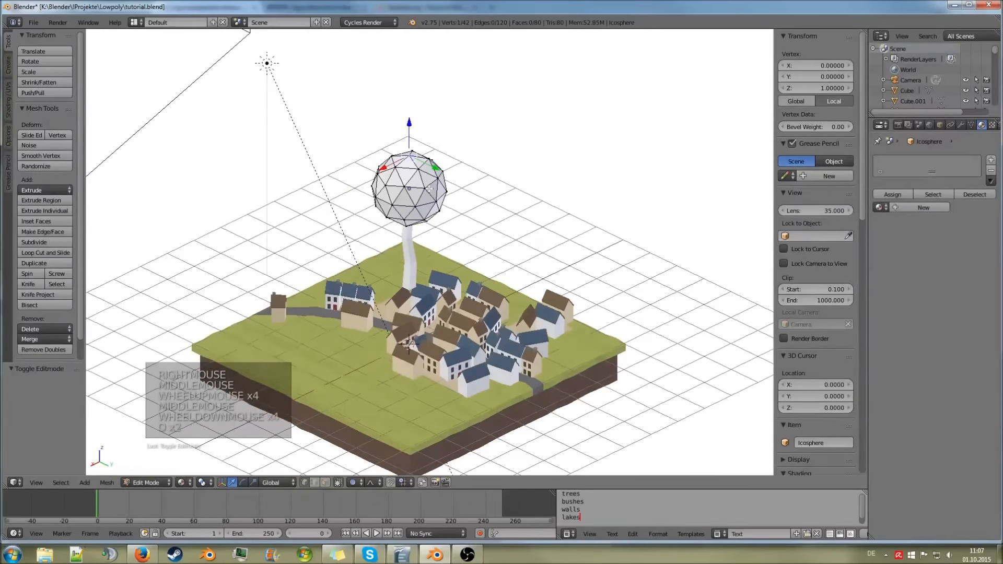
{"action": "left_click_drag", "start_coordinate": [409, 121], "coordinate": [401, 26]}
{"action": "scroll", "coordinate": [401, 52], "scroll_direction": "down", "scroll_amount": 3}
{"action": "right_click", "coordinate": [402, 26]}
{"action": "scroll", "coordinate": [447, 235], "scroll_direction": "down", "scroll_amount": 3}
{"action": "middle_click_drag", "start_coordinate": [449, 238], "coordinate": [458, 307]}
Pull the crown's top vertex back down to about 5.80 on local Z, shaping a tall, narrow crown
{"action": "scroll", "coordinate": [450, 219], "scroll_direction": "up", "scroll_amount": 6, "text": "shift"}
{"action": "scroll", "coordinate": [450, 219], "scroll_direction": "up", "scroll_amount": 3}
{"action": "left_click_drag", "start_coordinate": [422, 225], "coordinate": [433, 404]}
{"action": "middle_click_drag", "start_coordinate": [465, 187], "coordinate": [460, 215]}
{"action": "scroll", "coordinate": [460, 215], "scroll_direction": "down", "scroll_amount": 1}
{"action": "left_click_drag", "start_coordinate": [413, 43], "coordinate": [412, 95]}
{"action": "scroll", "coordinate": [413, 83], "scroll_direction": "down", "scroll_amount": 6}
{"action": "scroll", "coordinate": [412, 93], "scroll_direction": "up", "scroll_amount": 1}
{"action": "middle_click_drag", "start_coordinate": [443, 347], "coordinate": [460, 320]}
Turn proportional editing off and leave Edit Mode on the crown
{"action": "key", "text": "o"}
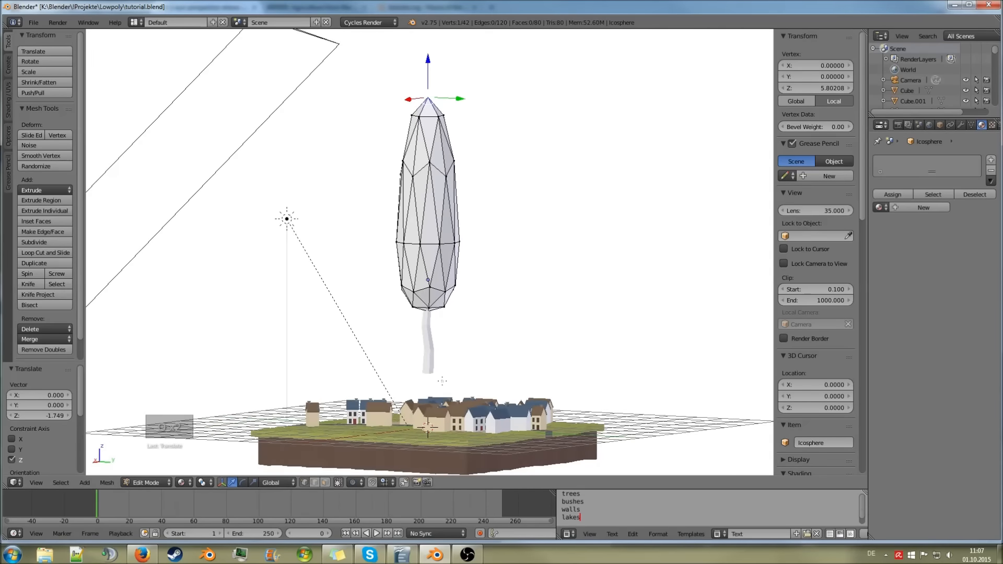
{"action": "key", "text": "o"}
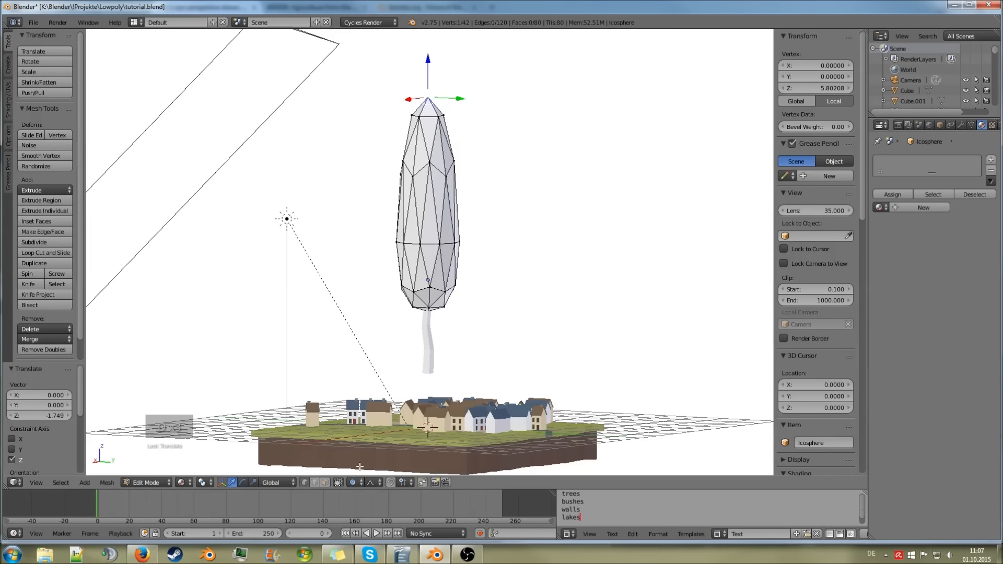
{"action": "key", "text": "o"}
{"action": "key", "text": "o"}
{"action": "key", "text": "o"}
{"action": "key", "text": "o"}
{"action": "key", "text": "o"}
{"action": "middle_click_drag", "start_coordinate": [392, 428], "coordinate": [427, 320]}
{"action": "key", "text": "Tab"}
Join the crown and the trunk into a single tree object
{"action": "scroll", "coordinate": [421, 303], "scroll_direction": "up", "scroll_amount": 1}
{"action": "scroll", "coordinate": [421, 308], "scroll_direction": "up", "scroll_amount": 1}
{"action": "right_click", "coordinate": [406, 347], "text": "shift"}
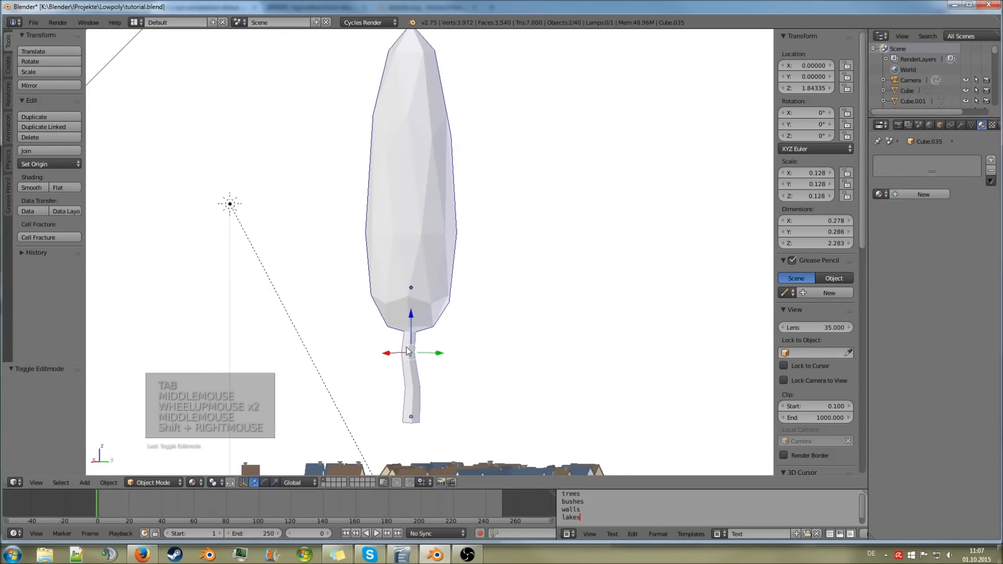
{"action": "key", "text": "ctrl+j"}
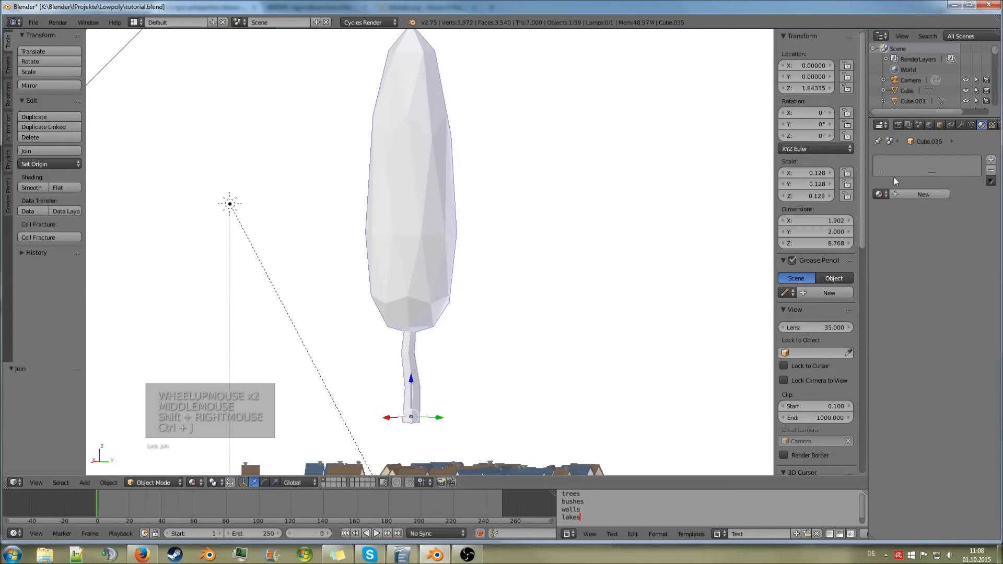
Create a material named leaves for the tree with an olive-green color of about R 0.394, G 0.420, B 0.099
{"action": "left_click", "coordinate": [927, 193]}
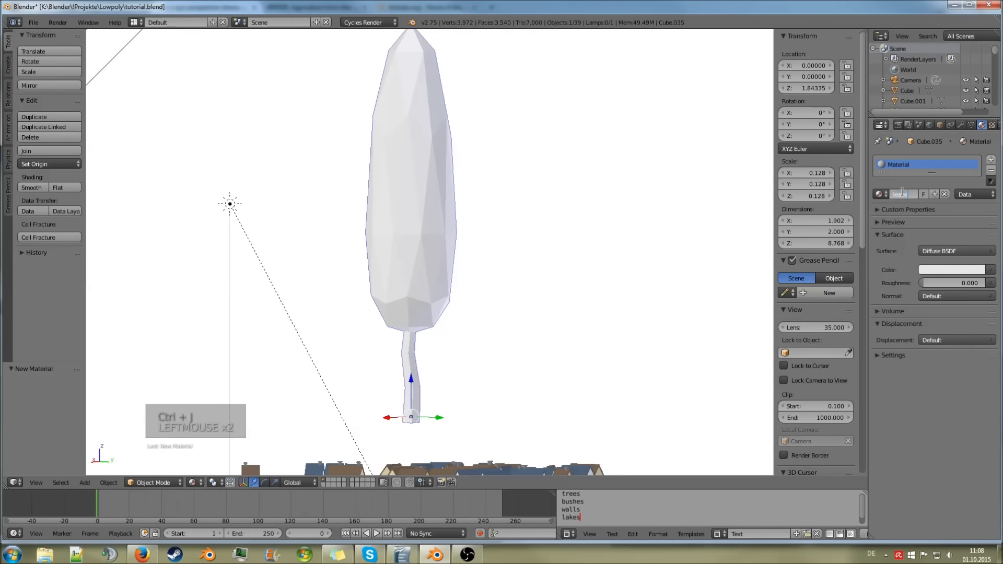
{"action": "left_click", "coordinate": [954, 270]}
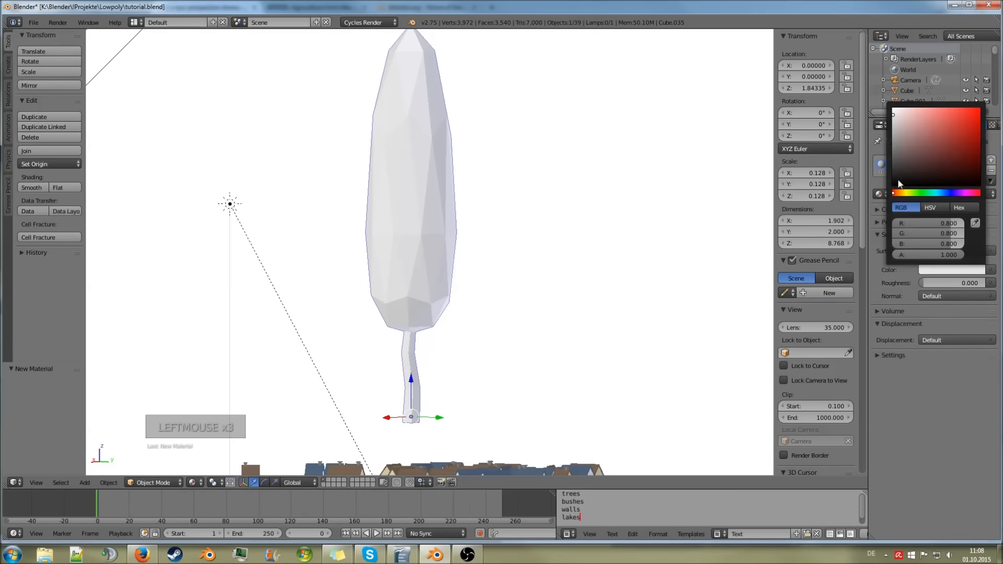
{"action": "left_click_drag", "start_coordinate": [899, 193], "coordinate": [905, 193]}
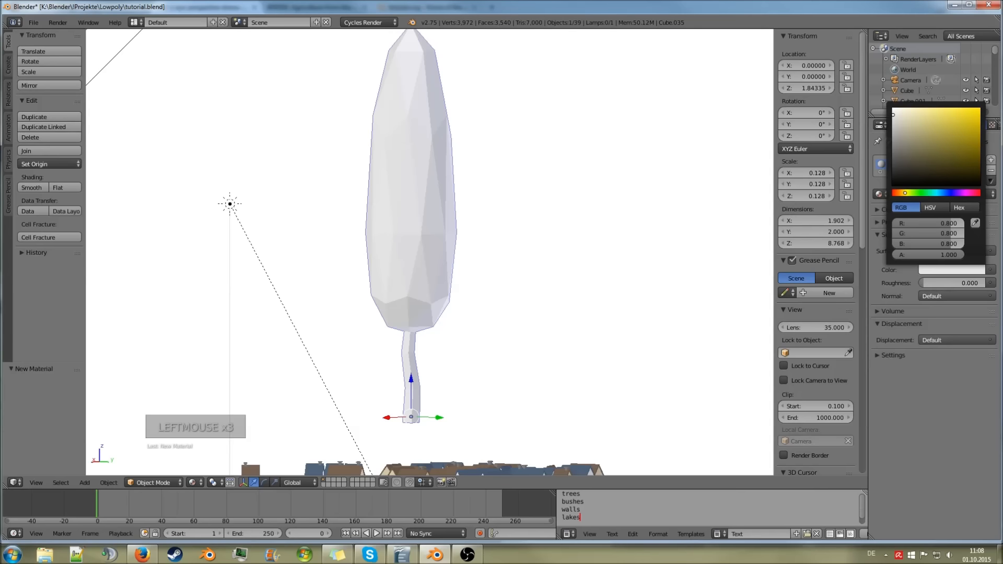
{"action": "left_click", "coordinate": [924, 142]}
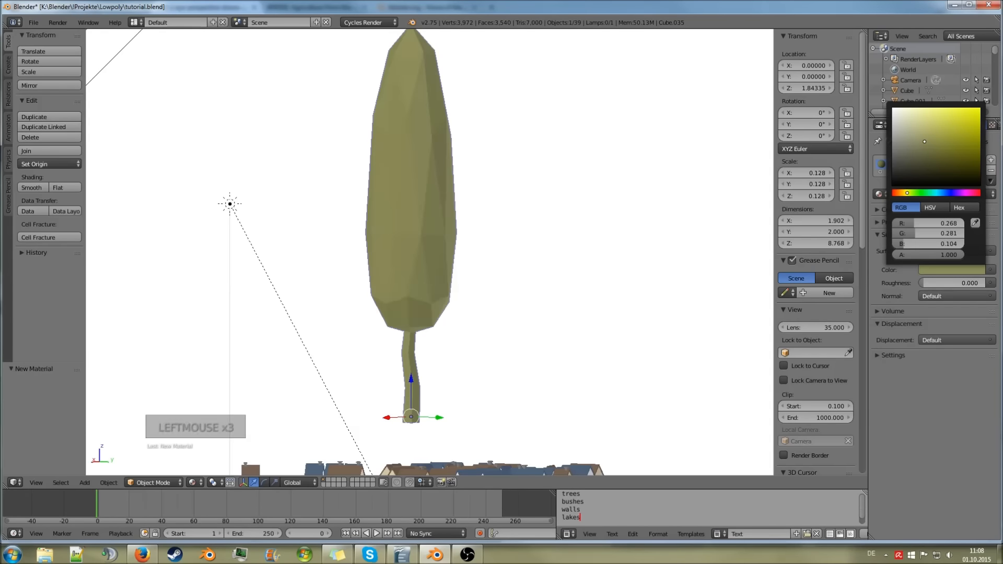
{"action": "left_click_drag", "start_coordinate": [924, 142], "coordinate": [921, 132]}
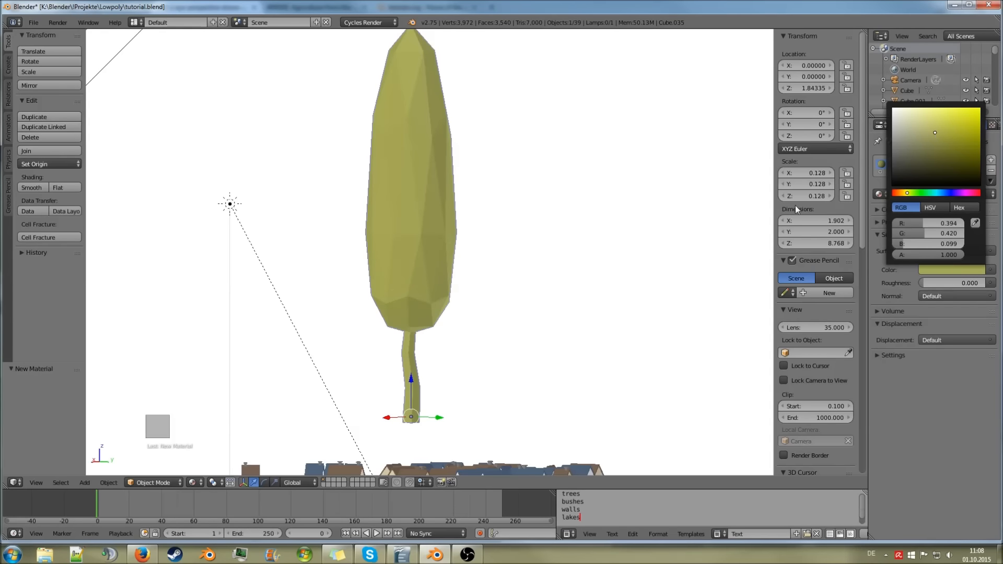
Add a second material slot to the tree with the existing roof material, and enter Edit Mode
{"action": "left_click", "coordinate": [992, 161]}
{"action": "left_click", "coordinate": [929, 217]}
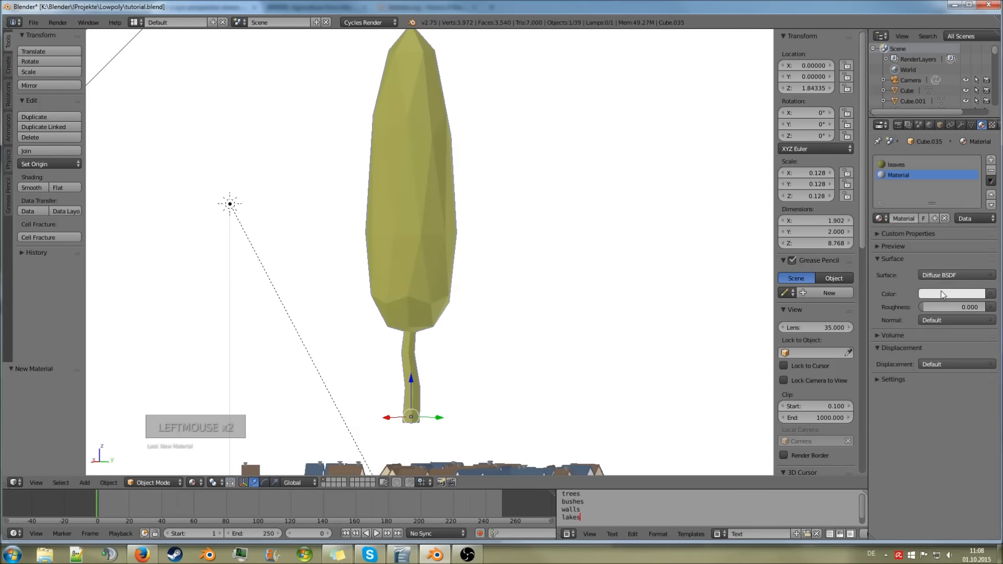
{"action": "left_click", "coordinate": [879, 218]}
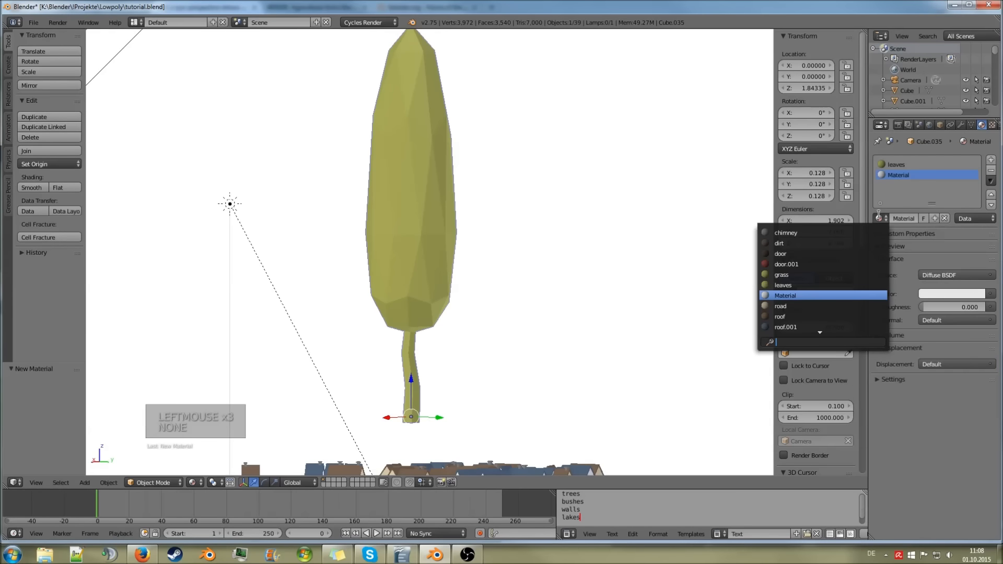
{"action": "left_click", "coordinate": [812, 318]}
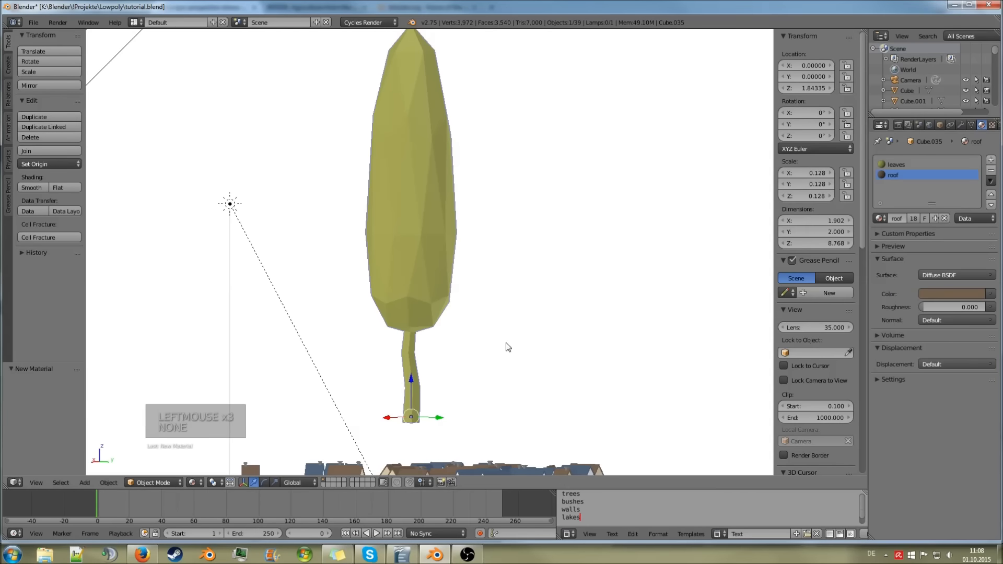
{"action": "key", "text": "Tab"}
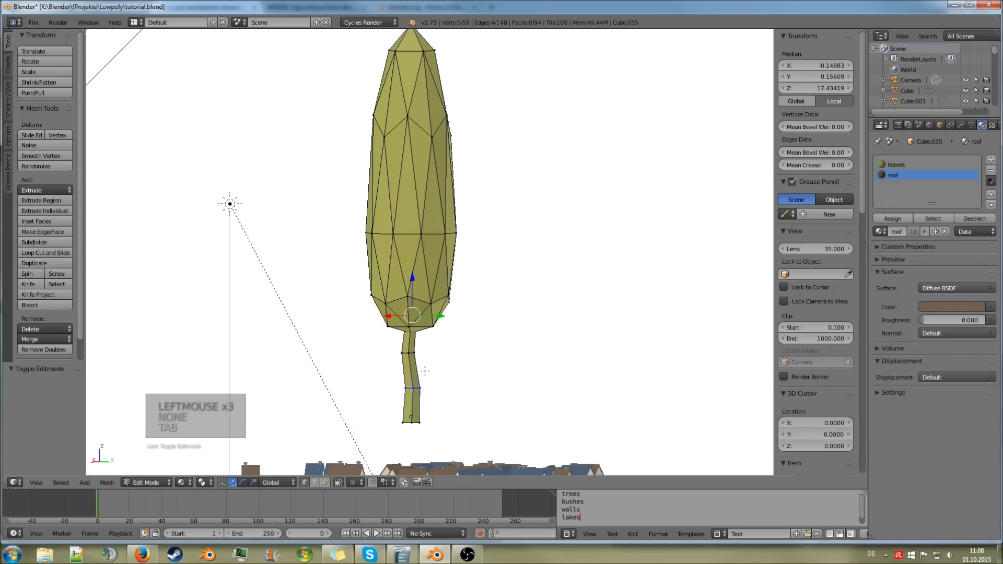
Assign the roof material to all linked faces of the tree's trunk and leave Edit Mode
{"action": "right_click", "coordinate": [410, 354]}
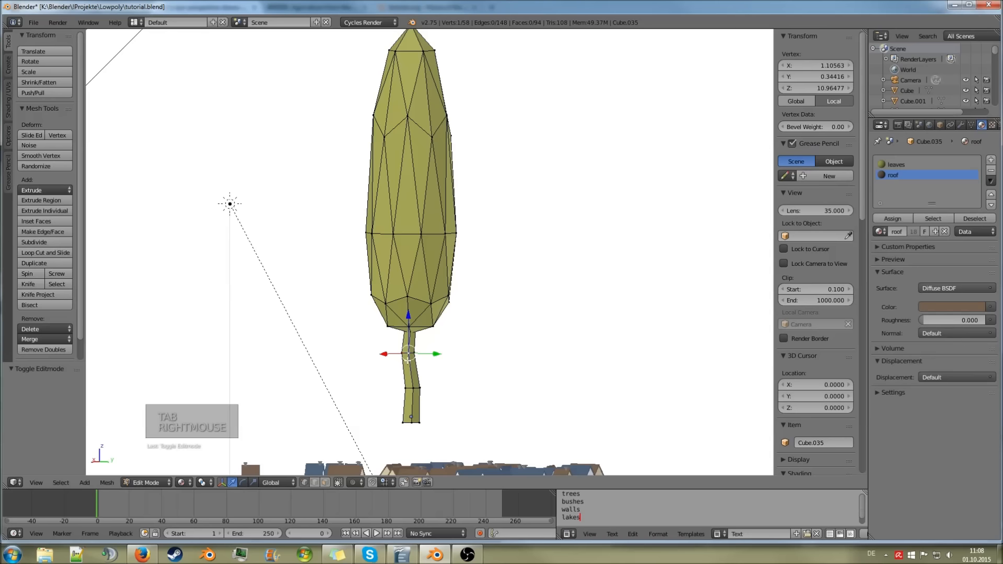
{"action": "key", "text": "ctrl+l"}
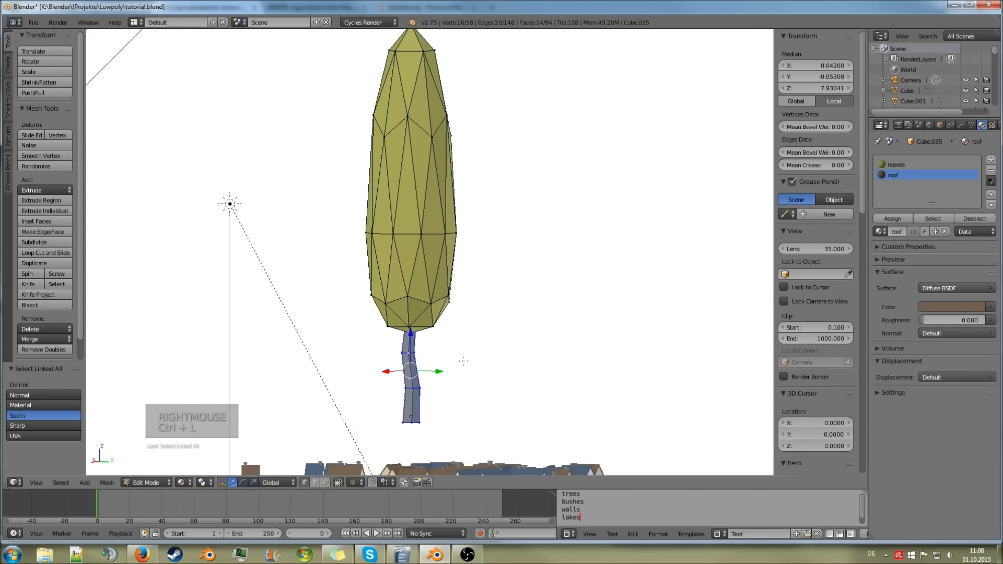
{"action": "left_click", "coordinate": [890, 218]}
{"action": "key", "text": "Tab"}
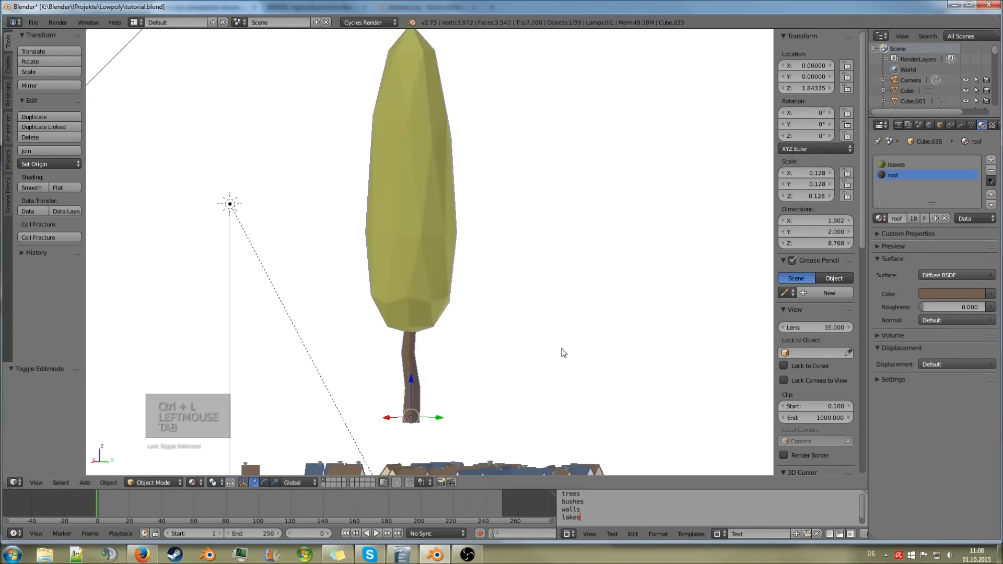
Move the tree along the Y axis to about -5.36, clear of the village center
{"action": "scroll", "coordinate": [562, 352], "scroll_direction": "down", "scroll_amount": 3}
{"action": "middle_click_drag", "start_coordinate": [563, 352], "coordinate": [601, 324]}
{"action": "key", "text": "s"}
{"action": "key", "text": "s"}
{"action": "left_click_drag", "start_coordinate": [453, 362], "coordinate": [340, 347]}
{"action": "scroll", "coordinate": [387, 349], "scroll_direction": "up", "scroll_amount": 2}
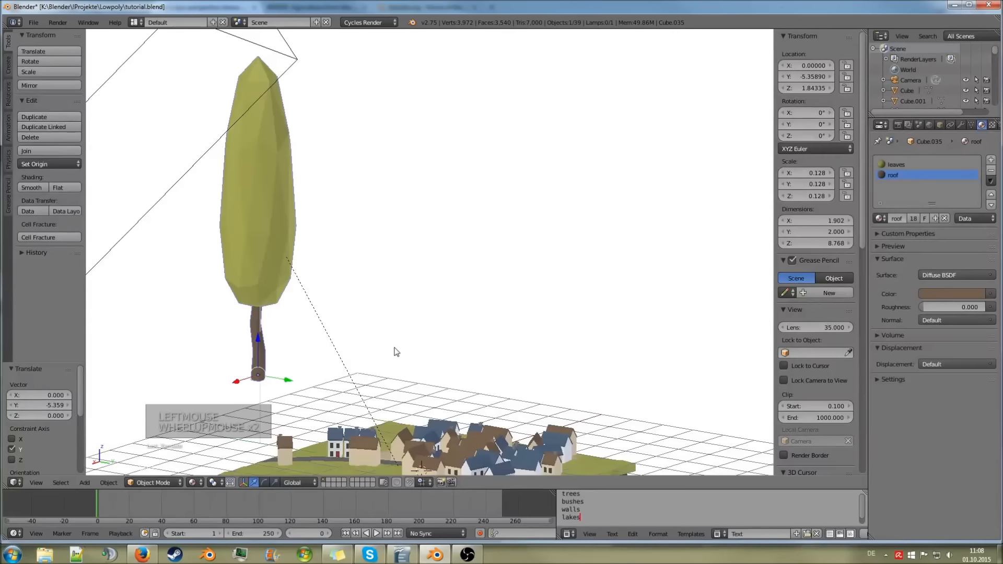
Duplicate the trunk in Edit Mode, offset the copy about 4.91 units along Y, and separate it into its own object
{"action": "key", "text": "Tab"}
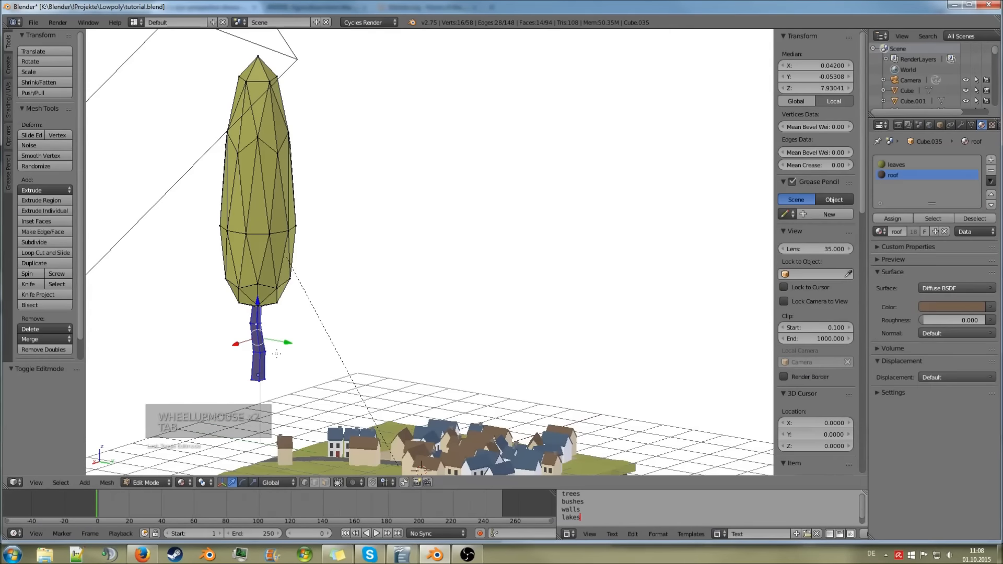
{"action": "key", "text": "shift+d"}
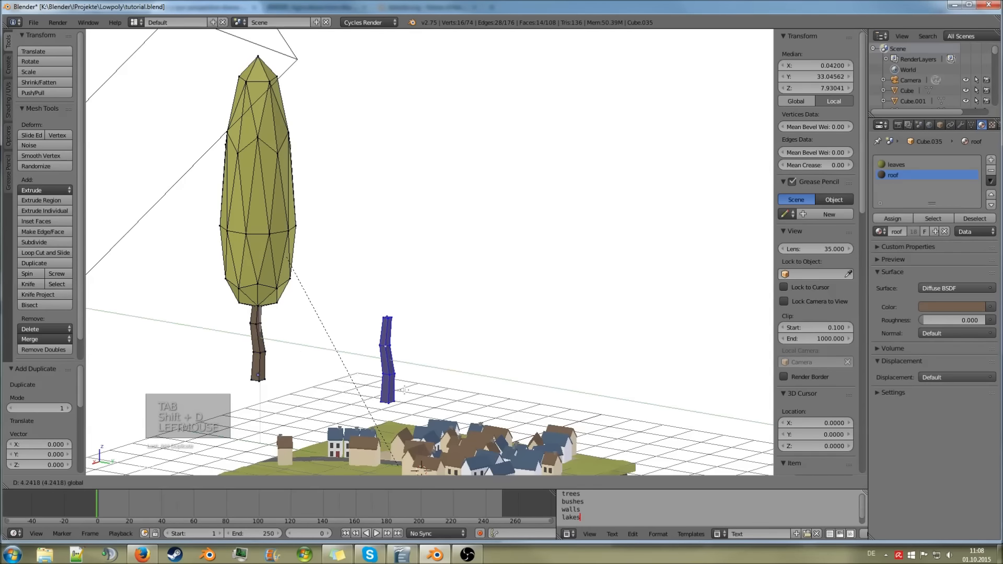
{"action": "left_click", "coordinate": [419, 394]}
{"action": "key", "text": "p"}
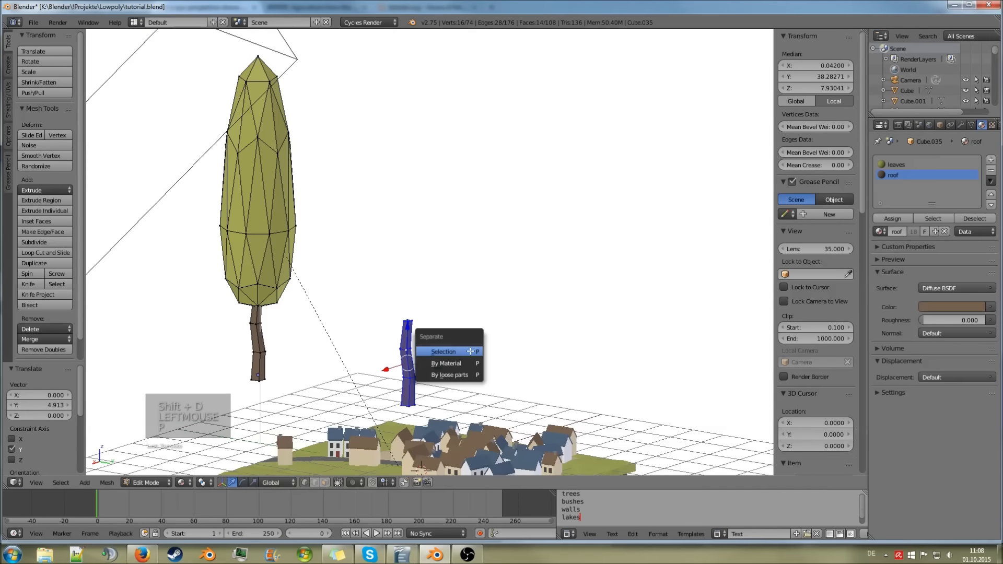
{"action": "left_click", "coordinate": [465, 351]}
{"action": "key", "text": "Tab"}
Set the separated trunk's origin to its geometry and move it along Y to about -3.88, beside the tree
{"action": "right_click", "coordinate": [405, 339]}
{"action": "right_click", "coordinate": [405, 338]}
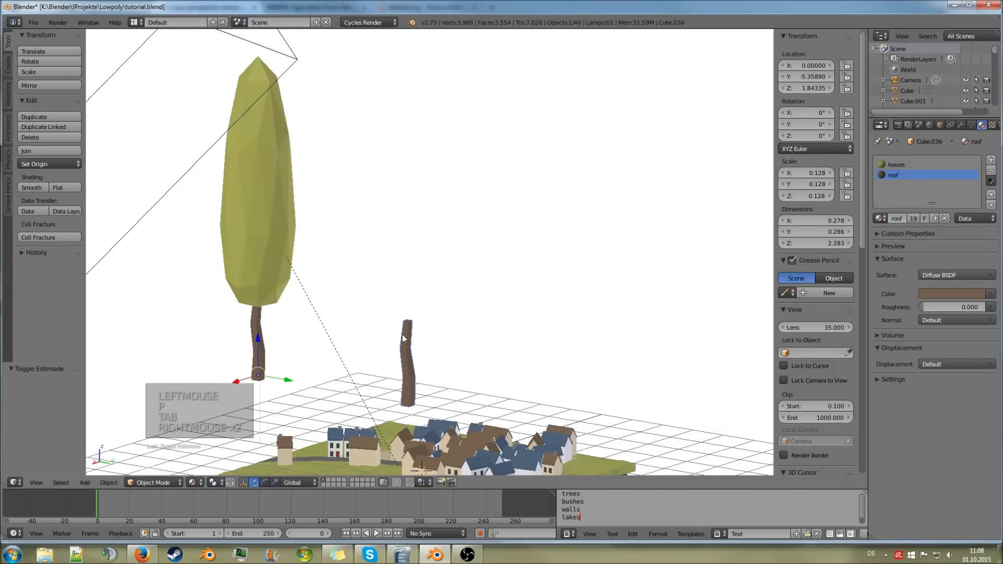
{"action": "left_click", "coordinate": [39, 163]}
{"action": "left_click", "coordinate": [101, 188]}
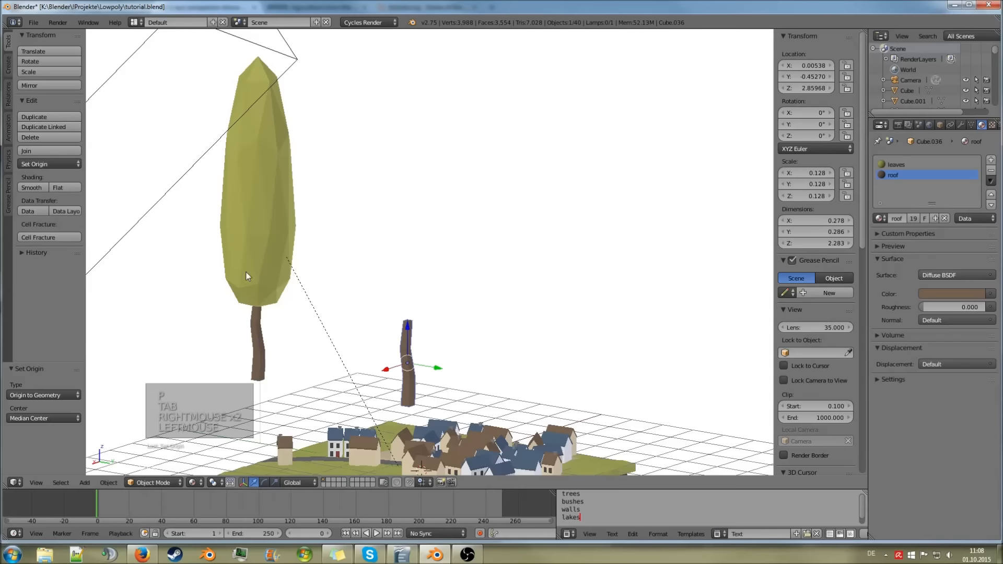
{"action": "key", "text": "g"}
{"action": "key", "text": "y"}
{"action": "left_click", "coordinate": [327, 350]}
{"action": "key", "text": "a"}
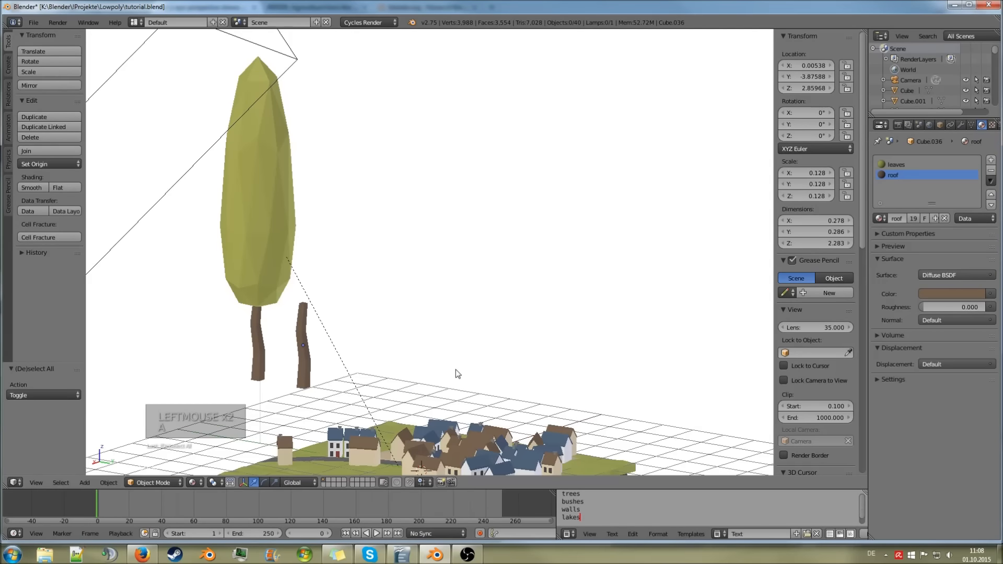
Switch to Firefox to examine the tree shapes in the reference village painting, and return to Blender
{"action": "scroll", "coordinate": [457, 378], "scroll_direction": "down", "scroll_amount": 2}
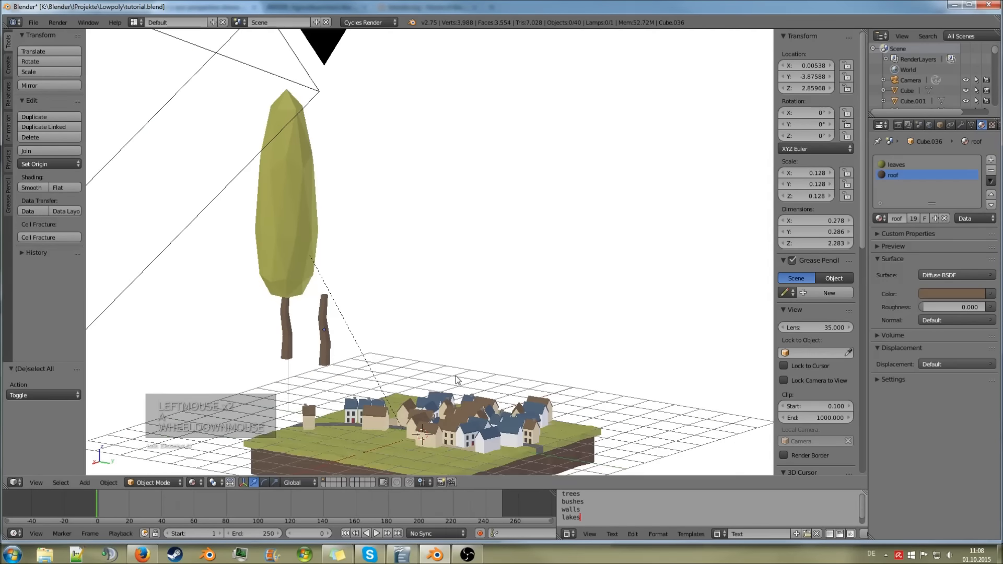
{"action": "left_click", "coordinate": [142, 555]}
{"action": "middle_click", "coordinate": [442, 405]}
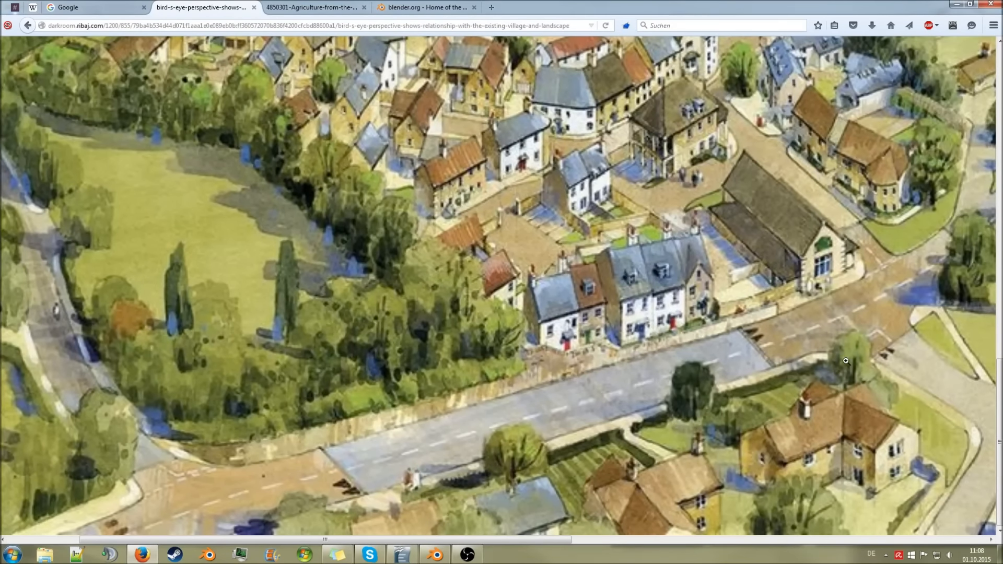
{"action": "middle_click_drag", "start_coordinate": [573, 299], "coordinate": [548, 274]}
{"action": "scroll", "coordinate": [539, 285], "scroll_direction": "down", "scroll_amount": 5}
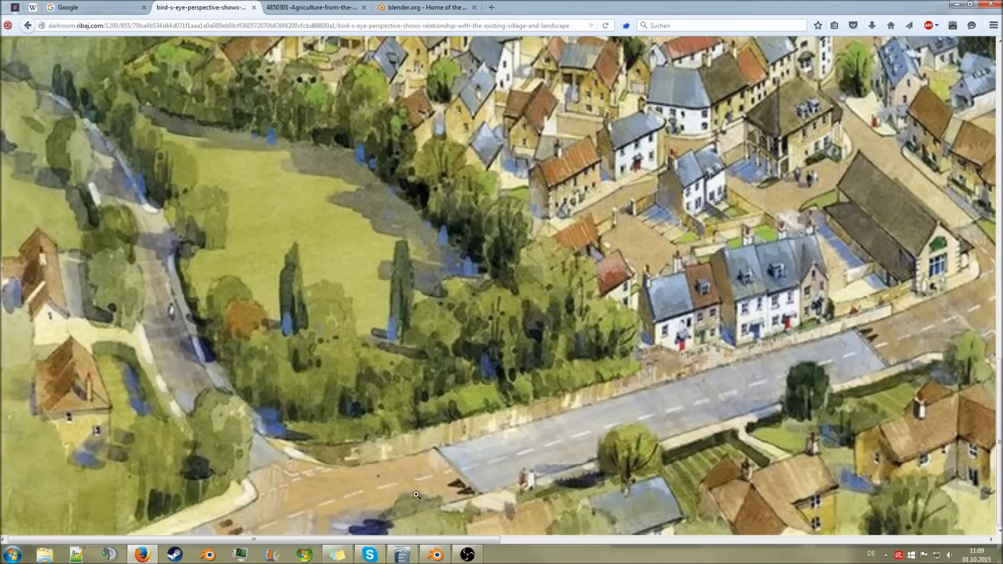
{"action": "left_click", "coordinate": [435, 555]}
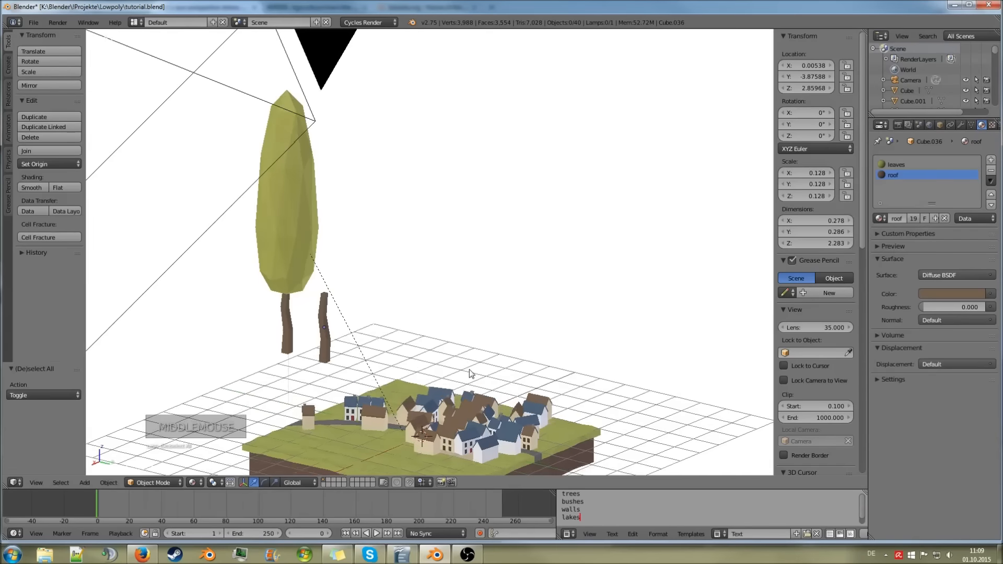
Add an ico sphere for a second tree crown and raise it to about Z 5.67 above the village
{"action": "middle_click_drag", "start_coordinate": [472, 374], "coordinate": [470, 375]}
{"action": "key", "text": "shift+a"}
{"action": "mouse_move", "coordinate": [469, 376]}
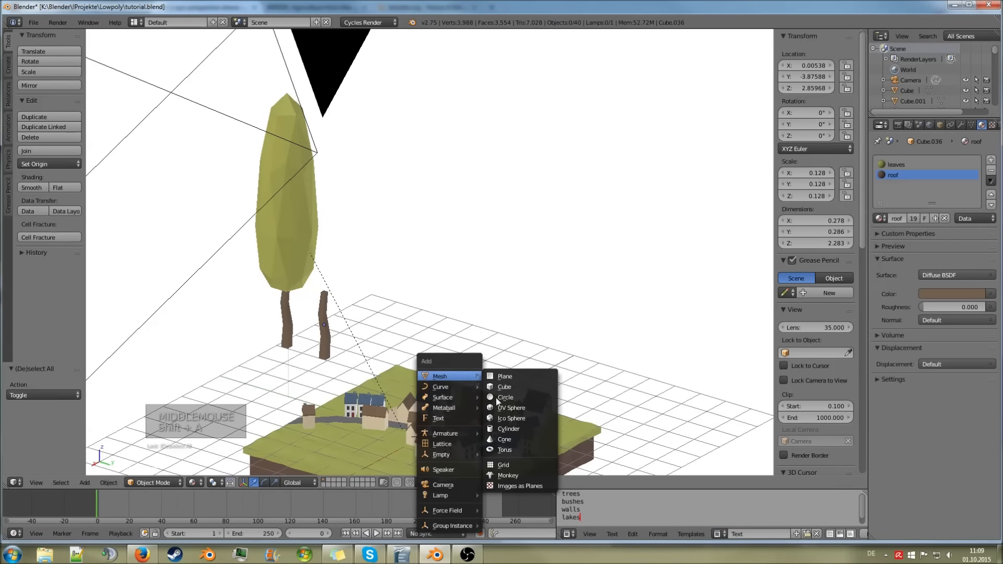
{"action": "left_click", "coordinate": [508, 418]}
{"action": "left_click_drag", "start_coordinate": [426, 416], "coordinate": [418, 270]}
Stretch the whole ico sphere mesh along Z by a factor of about 1.61 in Edit Mode
{"action": "key", "text": "Tab"}
{"action": "middle_click_drag", "start_coordinate": [418, 270], "coordinate": [424, 264]}
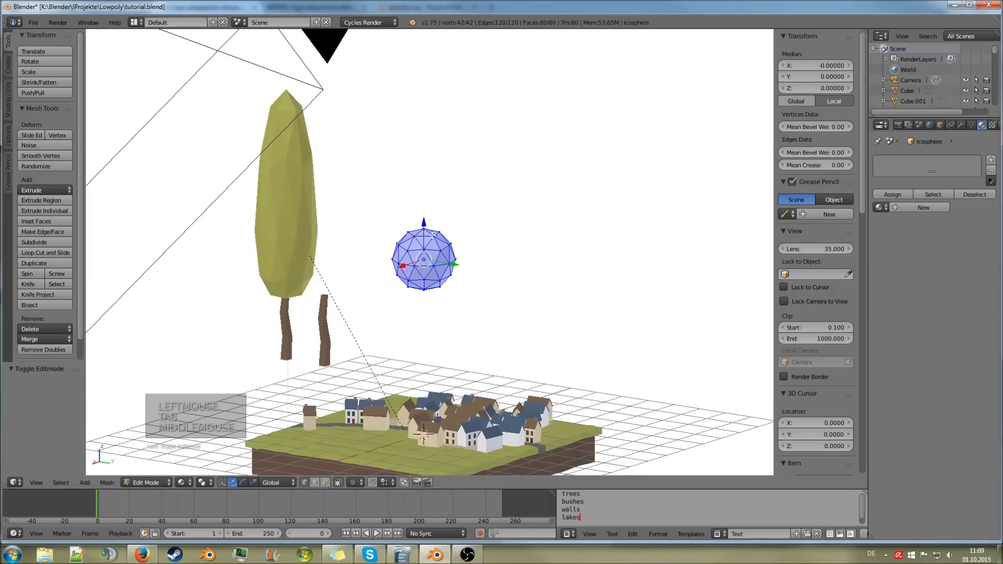
{"action": "key", "text": "s"}
{"action": "key", "text": "z"}
{"action": "left_click", "coordinate": [510, 265]}
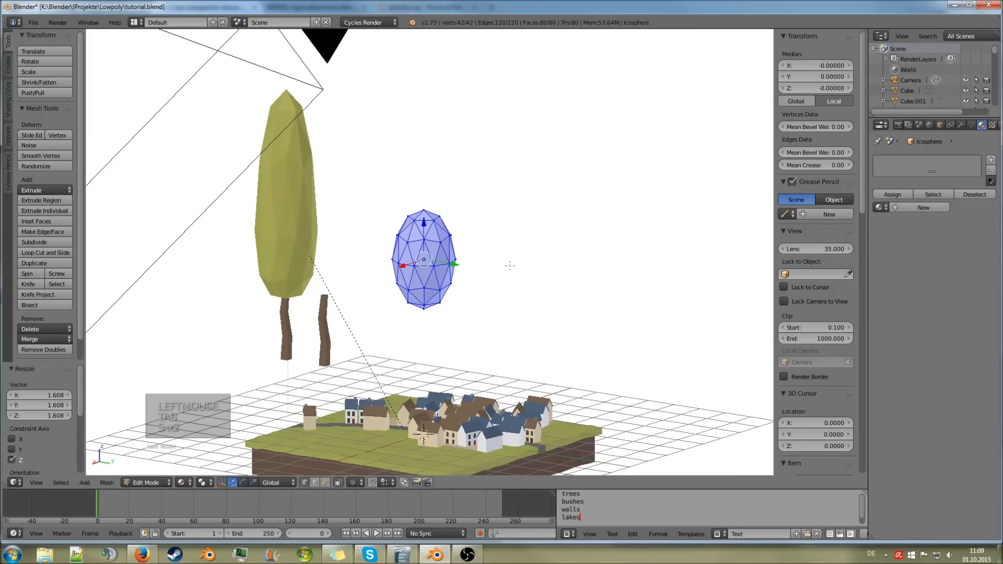
Select the edges and vertices around the lower ring of the stretched ico sphere
{"action": "right_click", "coordinate": [431, 290], "text": "alt"}
{"action": "scroll", "coordinate": [430, 290], "scroll_direction": "up", "scroll_amount": 2}
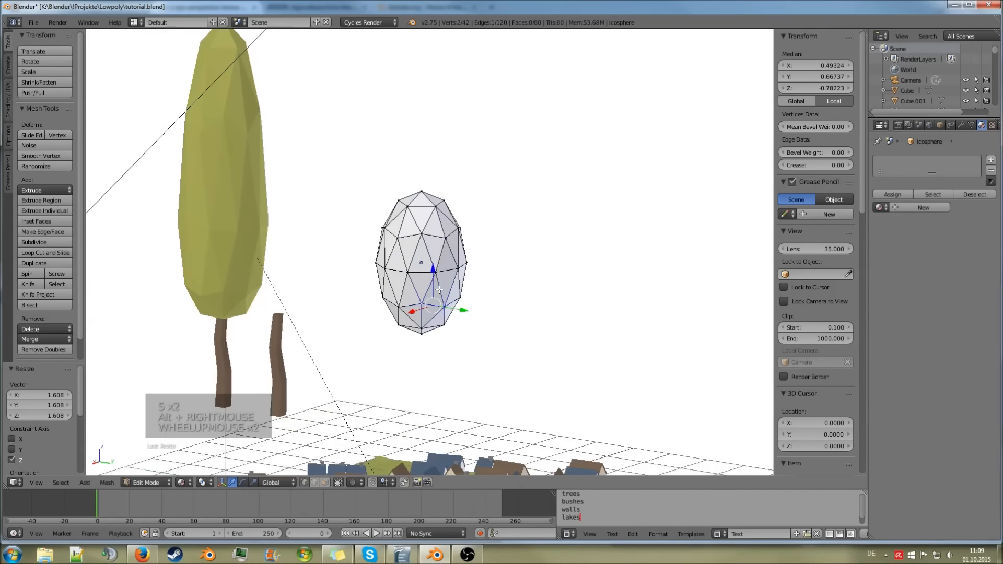
{"action": "right_click", "coordinate": [423, 296], "text": "shift"}
{"action": "right_click", "coordinate": [461, 297], "text": "shift"}
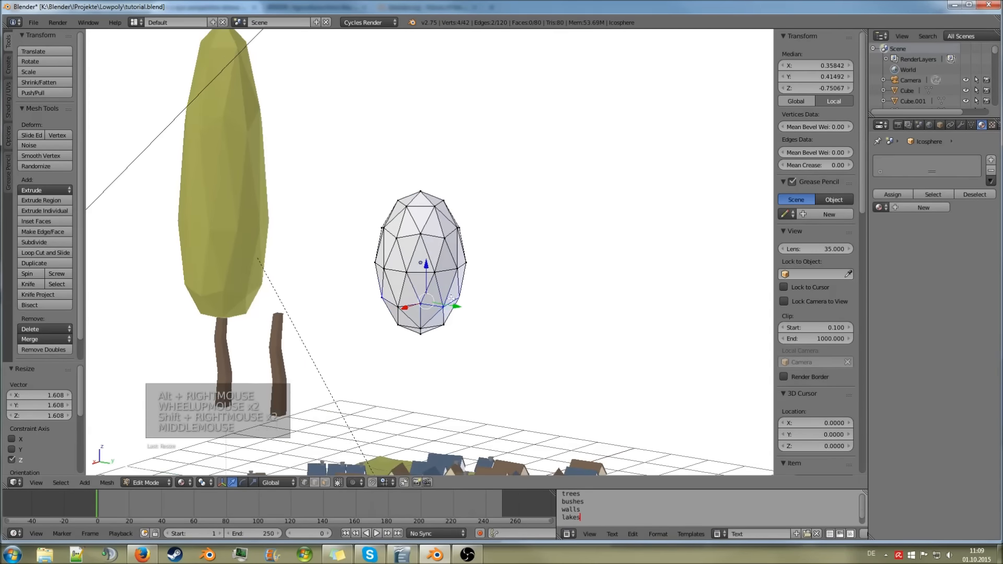
{"action": "middle_click_drag", "start_coordinate": [462, 297], "coordinate": [497, 271]}
{"action": "right_click", "coordinate": [335, 282], "text": "shift"}
{"action": "right_click", "coordinate": [363, 273], "text": "shift"}
Turn on proportional editing, scale the lower ring up by about 1.95 with a proportional size of about 1.33, and leave Edit Mode
{"action": "key", "text": "s"}
{"action": "key", "text": "s"}
{"action": "key", "text": "s"}
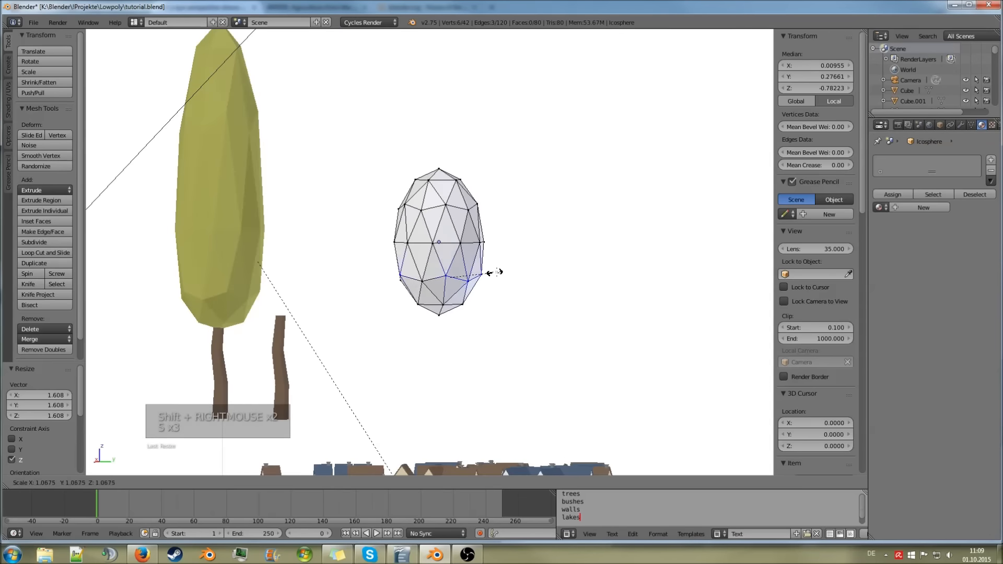
{"action": "key", "text": "o"}
{"action": "right_click", "coordinate": [519, 273]}
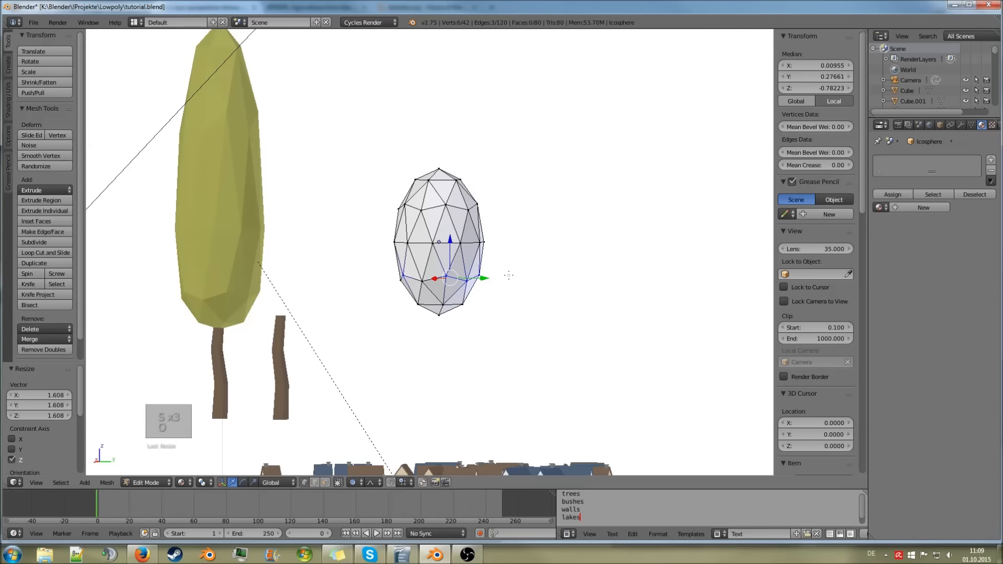
{"action": "key", "text": "s"}
{"action": "scroll", "coordinate": [517, 272], "scroll_direction": "up", "scroll_amount": 8}
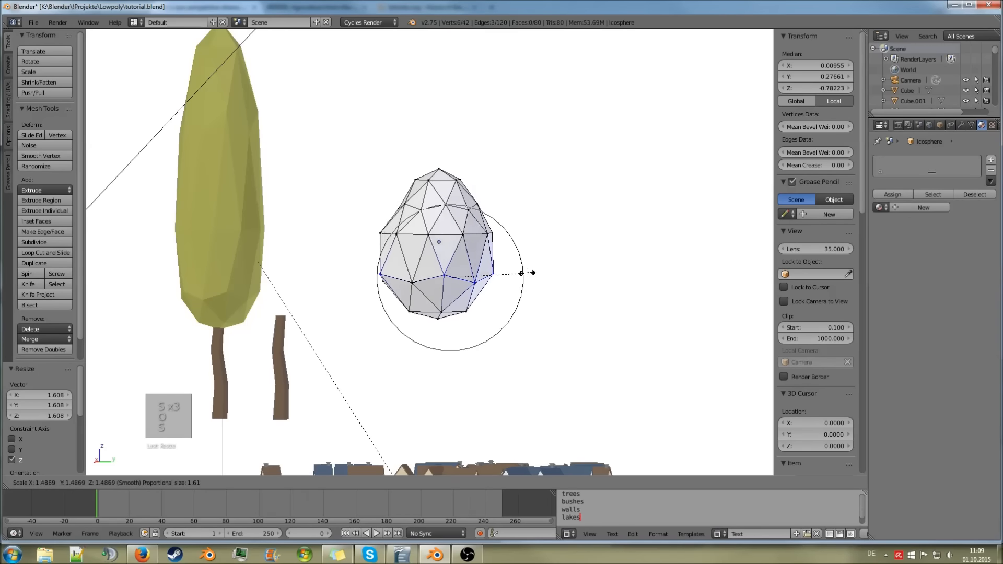
{"action": "scroll", "coordinate": [541, 271], "scroll_direction": "up", "scroll_amount": 1}
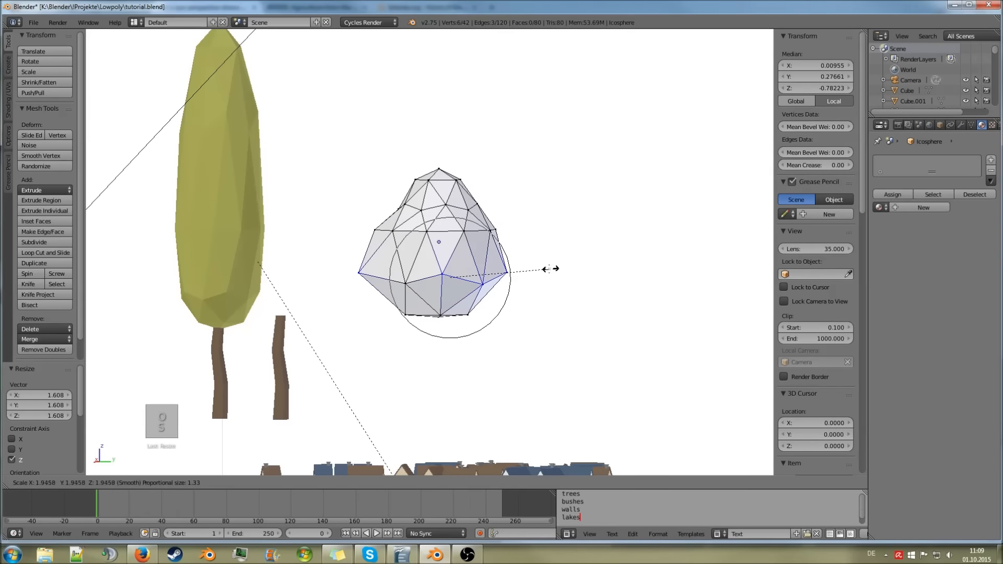
{"action": "left_click", "coordinate": [554, 268]}
{"action": "key", "text": "Tab"}
Shift individual vertices on the lower part of the new crown in Edit Mode to refine its shape
{"action": "scroll", "coordinate": [529, 278], "scroll_direction": "down", "scroll_amount": 2}
{"action": "middle_click_drag", "start_coordinate": [554, 275], "coordinate": [578, 318]}
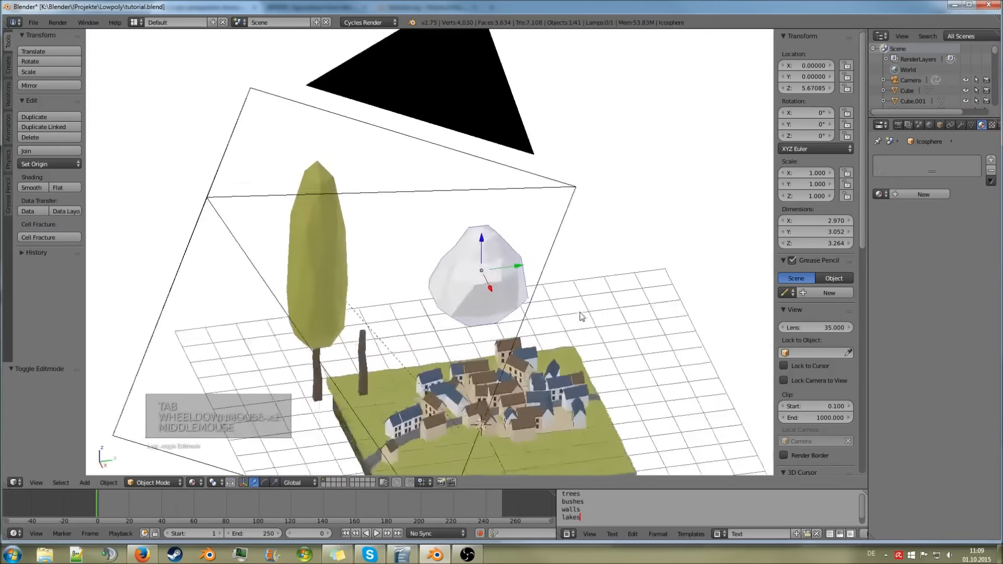
{"action": "scroll", "coordinate": [490, 339], "scroll_direction": "up", "scroll_amount": 2}
{"action": "key", "text": "Tab"}
{"action": "right_click_drag", "start_coordinate": [444, 334], "coordinate": [450, 328]}
{"action": "left_click", "coordinate": [450, 328]}
{"action": "right_click", "coordinate": [460, 345]}
{"action": "left_click_drag", "start_coordinate": [451, 328], "coordinate": [478, 353]}
{"action": "key", "text": "Tab"}
Move the separate trunk under the new crown, to about Y -0.02 and Z 3.62
{"action": "middle_click_drag", "start_coordinate": [475, 347], "coordinate": [431, 330]}
{"action": "scroll", "coordinate": [431, 330], "scroll_direction": "down", "scroll_amount": 2}
{"action": "middle_click_drag", "start_coordinate": [431, 374], "coordinate": [431, 317]}
{"action": "right_click", "coordinate": [334, 335]}
{"action": "left_click_drag", "start_coordinate": [365, 340], "coordinate": [486, 347]}
{"action": "middle_click_drag", "start_coordinate": [486, 347], "coordinate": [426, 304]}
{"action": "left_click", "coordinate": [411, 290]}
{"action": "left_click_drag", "start_coordinate": [416, 297], "coordinate": [415, 272]}
{"action": "middle_click_drag", "start_coordinate": [416, 272], "coordinate": [449, 330]}
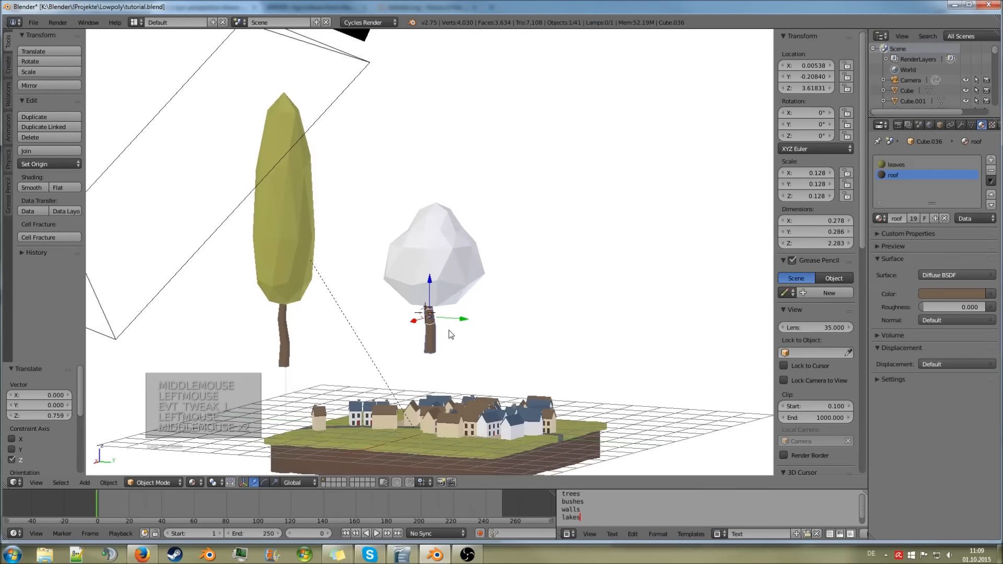
{"action": "left_click_drag", "start_coordinate": [457, 321], "coordinate": [461, 320]}
Assign the existing leaves material to the new crown and darken its color to about R 0.166, G 0.173, B 0.070
{"action": "right_click", "coordinate": [446, 284]}
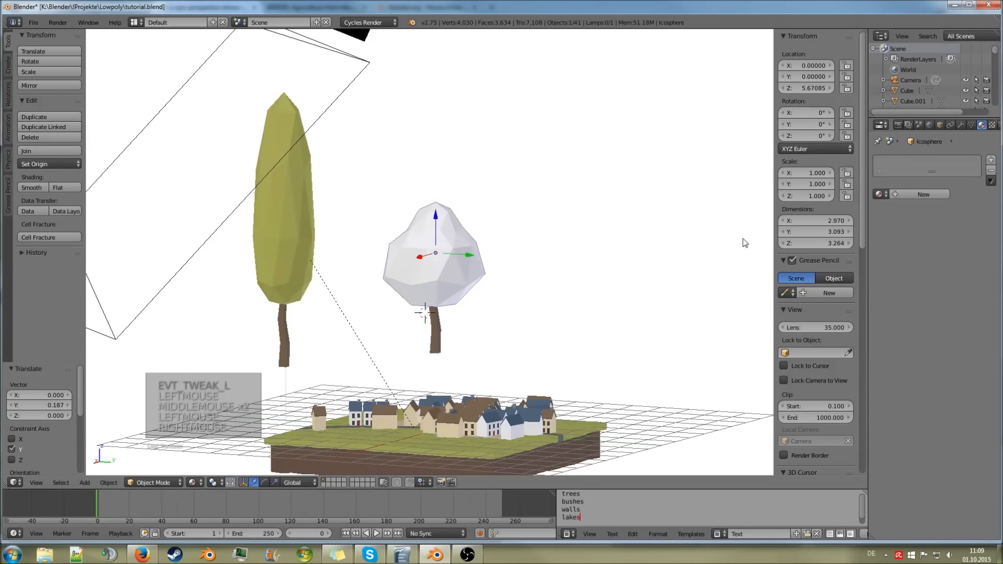
{"action": "left_click", "coordinate": [879, 195]}
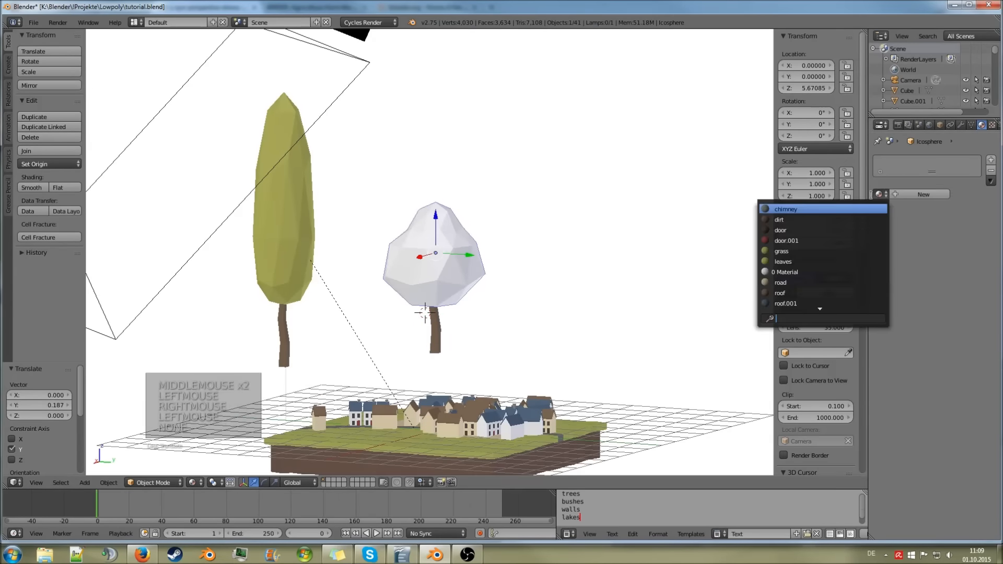
{"action": "left_click", "coordinate": [799, 257]}
{"action": "left_click", "coordinate": [939, 270]}
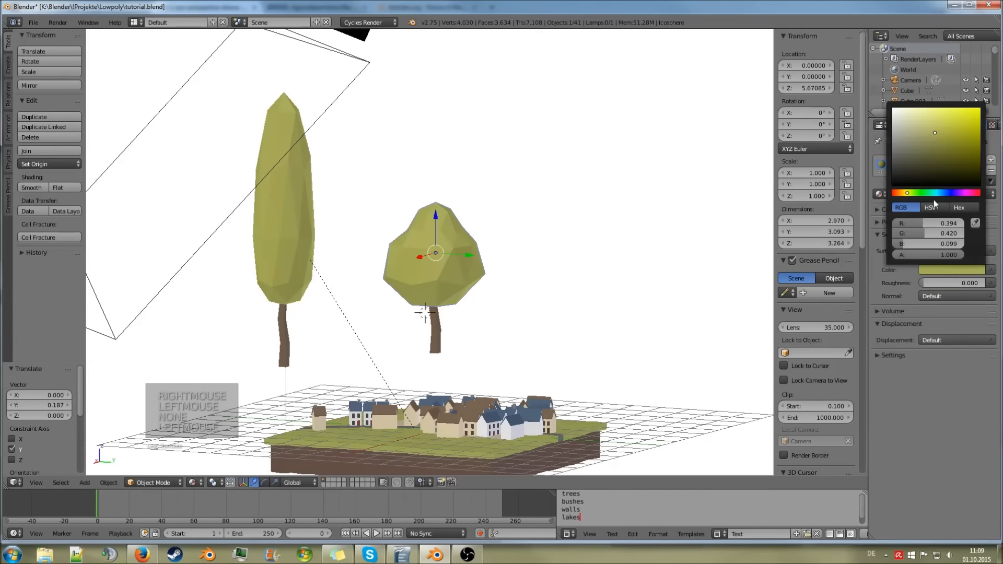
{"action": "left_click_drag", "start_coordinate": [935, 133], "coordinate": [923, 150]}
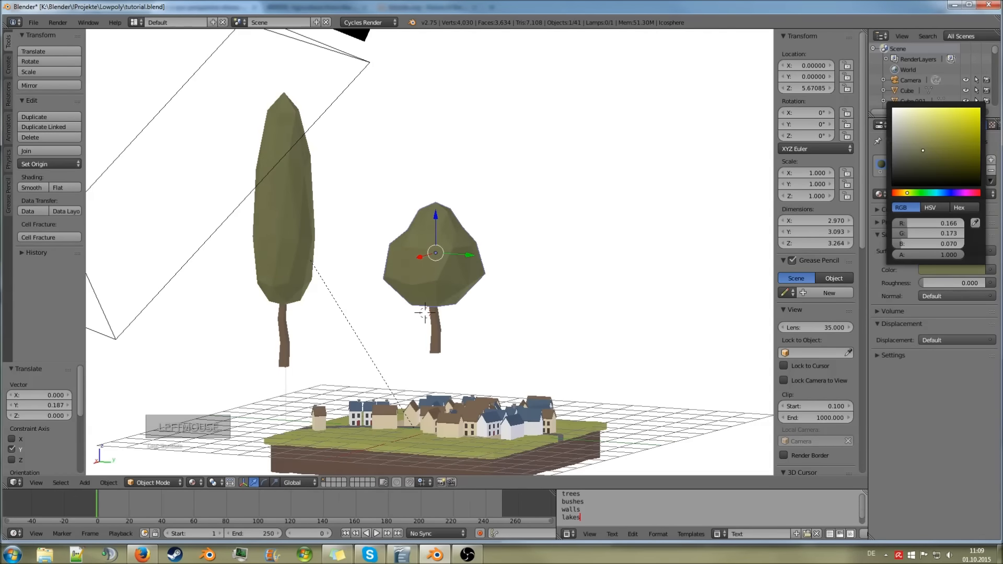
Join the round crown and its trunk into a single tree object
{"action": "middle_click_drag", "start_coordinate": [531, 244], "coordinate": [557, 234]}
{"action": "key", "text": "s"}
{"action": "right_click", "coordinate": [594, 244]}
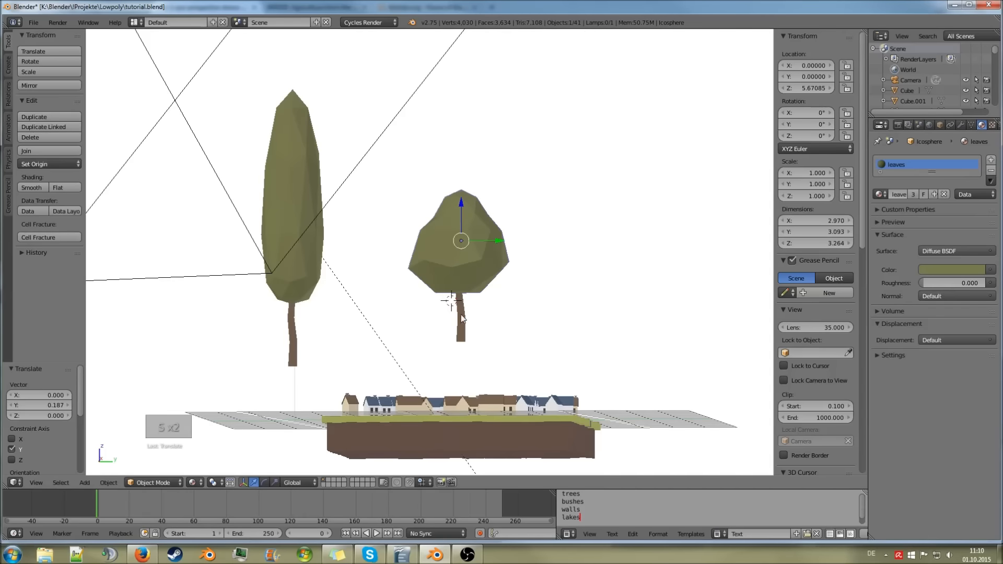
{"action": "right_click", "coordinate": [463, 316], "text": "shift"}
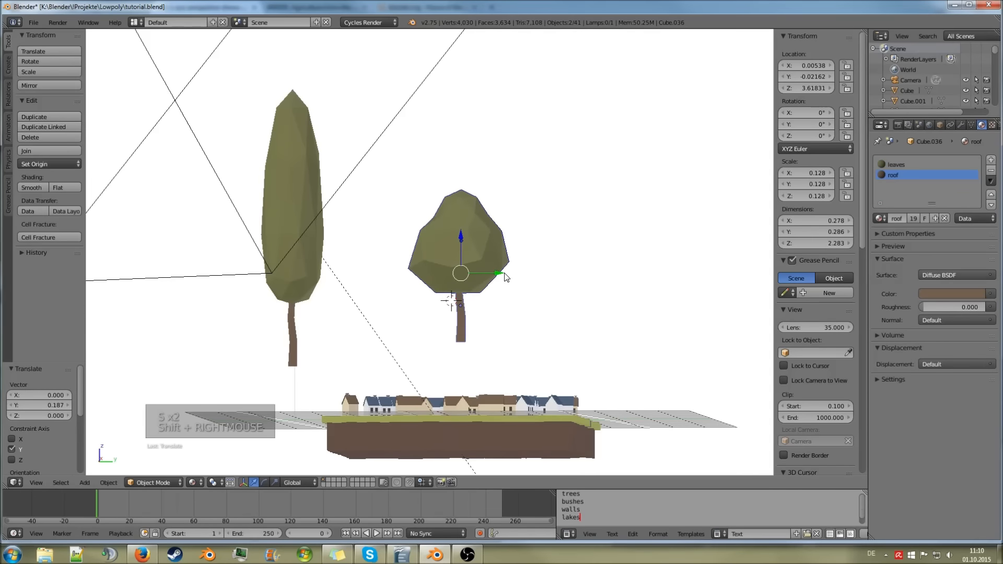
{"action": "key", "text": "ctrl+j"}
Enlarge the round tree to a scale of about 0.158 and place it right beside the tall tree at matching ground height
{"action": "key", "text": "s"}
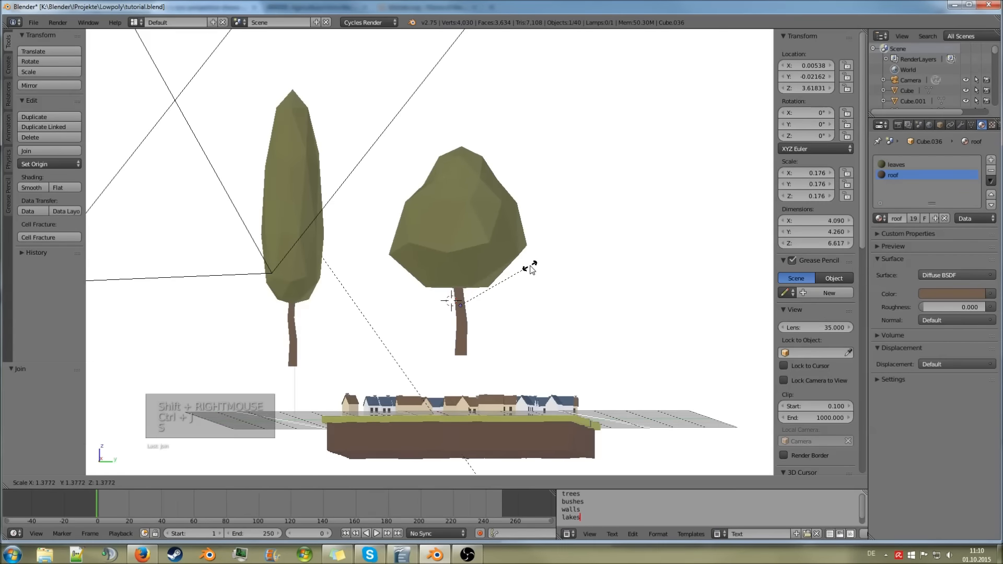
{"action": "left_click", "coordinate": [532, 271]}
{"action": "key", "text": "s"}
{"action": "left_click", "coordinate": [520, 287]}
{"action": "left_click_drag", "start_coordinate": [495, 307], "coordinate": [415, 307]}
{"action": "mouse_move", "coordinate": [376, 277]}
{"action": "left_mouse_down"}
{"action": "mouse_move", "coordinate": [386, 290]}
{"action": "mouse_move", "coordinate": [377, 281]}
{"action": "left_mouse_up"}
{"action": "key", "text": "s"}
{"action": "left_click", "coordinate": [378, 287]}
{"action": "left_click", "coordinate": [407, 314]}
{"action": "left_click_drag", "start_coordinate": [412, 318], "coordinate": [422, 319]}
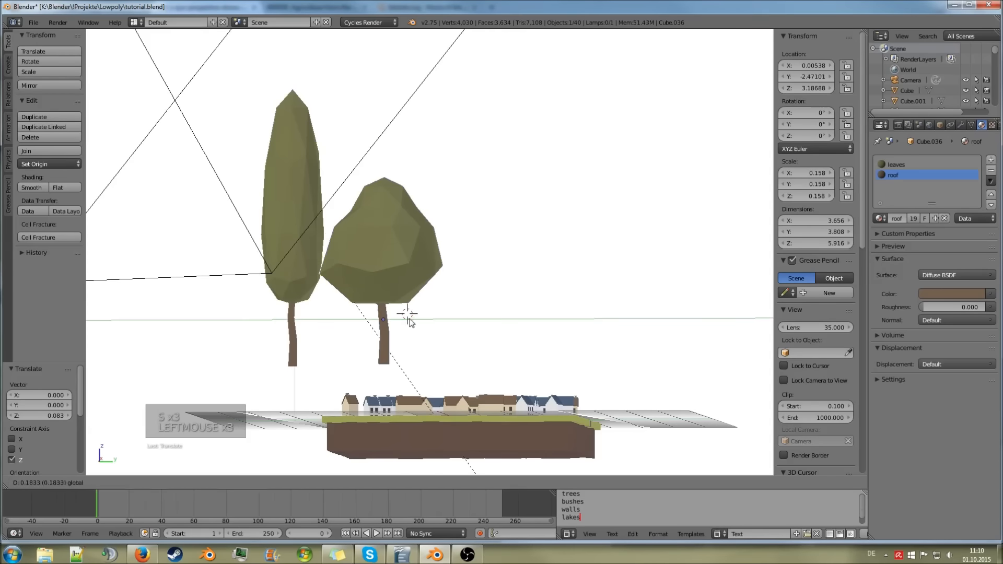
Select both trees and shrink them together to village size, giving the tall tree a scale of about 0.026
{"action": "right_click", "coordinate": [315, 192], "text": "shift"}
{"action": "middle_click_drag", "start_coordinate": [350, 206], "coordinate": [600, 206]}
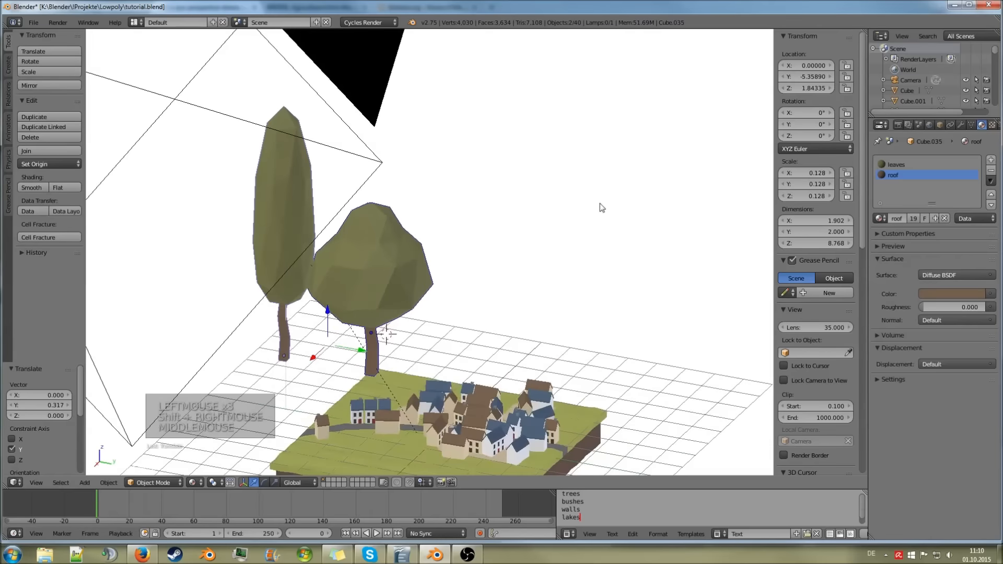
{"action": "key", "text": "s"}
{"action": "key", "text": "s"}
{"action": "left_click", "coordinate": [371, 302]}
Lower both trees about 2.48 units along Z to the terrain at the village's edge
{"action": "middle_click_drag", "start_coordinate": [383, 300], "coordinate": [493, 273]}
{"action": "left_click_drag", "start_coordinate": [421, 323], "coordinate": [436, 406]}
{"action": "middle_click_drag", "start_coordinate": [461, 352], "coordinate": [321, 403]}
{"action": "scroll", "coordinate": [405, 423], "scroll_direction": "up", "scroll_amount": 4}
{"action": "scroll", "coordinate": [318, 402], "scroll_direction": "down", "scroll_amount": 7, "text": "ctrl"}
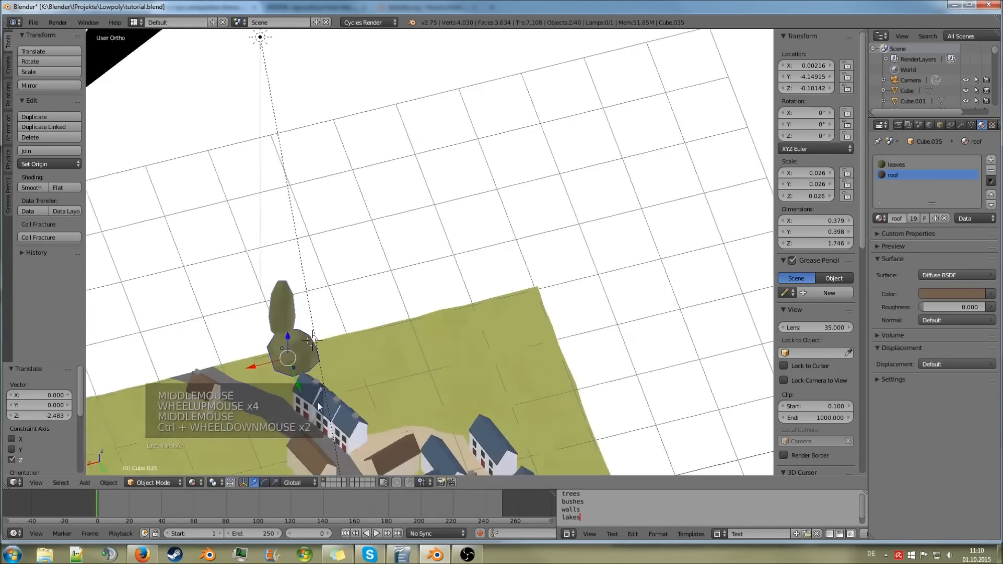
Shrink both trees together by about 10 percent twice, bringing the tall tree to a scale of about 0.021
{"action": "scroll", "coordinate": [344, 387], "scroll_direction": "down", "scroll_amount": 4, "text": "shift"}
{"action": "scroll", "coordinate": [351, 381], "scroll_direction": "down", "scroll_amount": 5, "text": "shift"}
{"action": "middle_click_drag", "start_coordinate": [353, 382], "coordinate": [447, 332]}
{"action": "scroll", "coordinate": [409, 346], "scroll_direction": "down", "scroll_amount": 4, "text": "shift"}
{"action": "scroll", "coordinate": [410, 342], "scroll_direction": "down", "scroll_amount": 6, "text": "shift"}
{"action": "scroll", "coordinate": [434, 345], "scroll_direction": "down", "scroll_amount": 6, "text": "ctrl"}
{"action": "key", "text": "s"}
{"action": "left_click", "coordinate": [582, 336]}
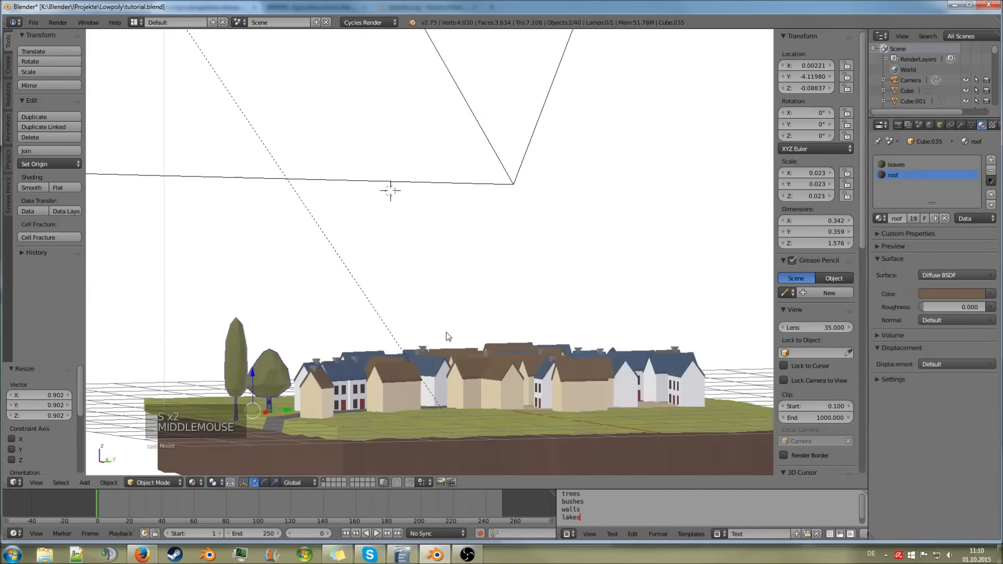
{"action": "key", "text": "s"}
{"action": "left_click", "coordinate": [448, 332]}
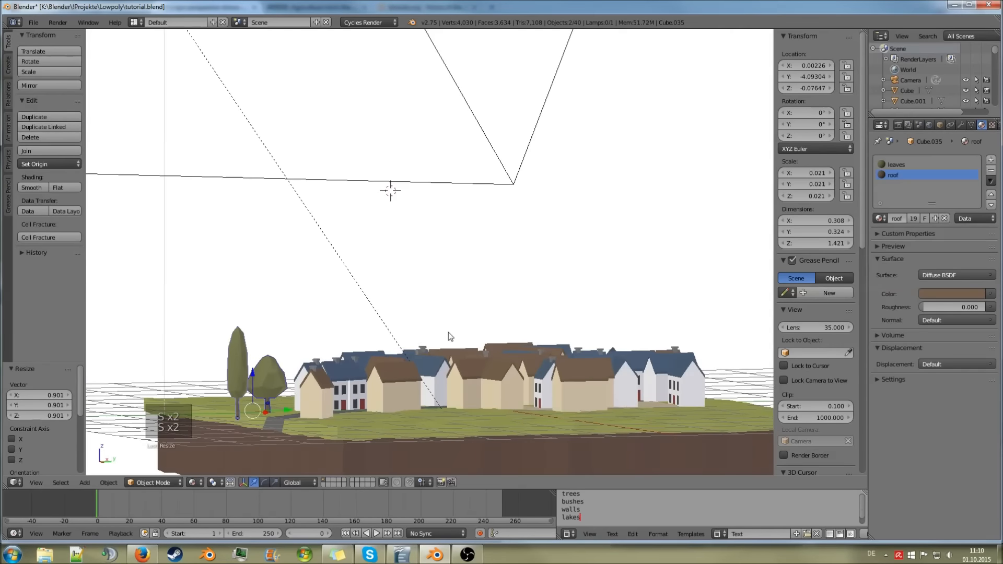
{"action": "middle_click_drag", "start_coordinate": [451, 336], "coordinate": [482, 336]}
{"action": "scroll", "coordinate": [482, 336], "scroll_direction": "up", "scroll_amount": 2}
{"action": "mouse_move", "coordinate": [232, 421]}
{"action": "middle_mouse_down"}
{"action": "mouse_move", "coordinate": [248, 403]}
{"action": "mouse_move", "coordinate": [239, 420]}
{"action": "middle_mouse_up"}
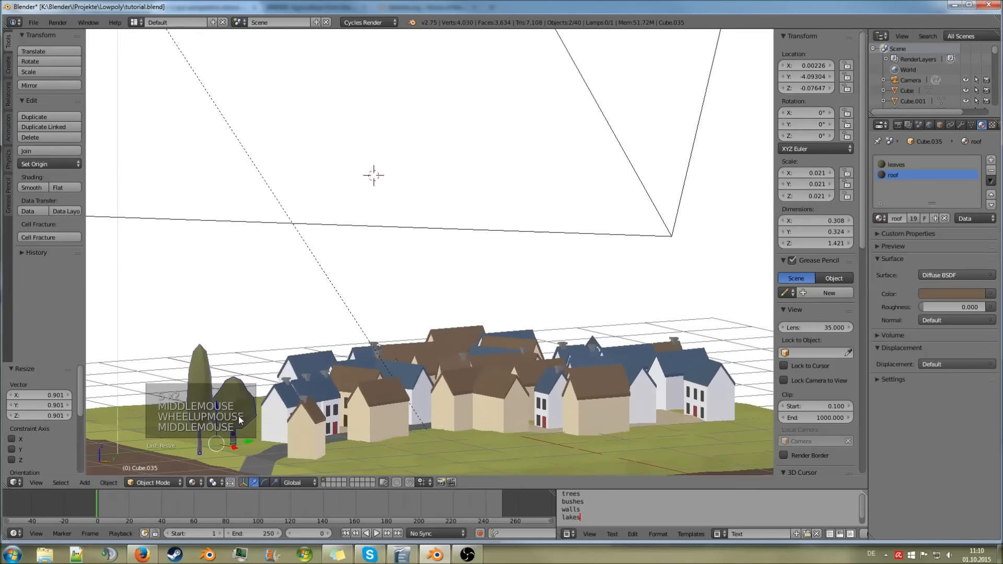
{"action": "middle_click_drag", "start_coordinate": [273, 386], "coordinate": [275, 376]}
{"action": "middle_click_drag", "start_coordinate": [207, 384], "coordinate": [288, 393]}
View the village from directly above and hide the camera object from the viewport
{"action": "key", "text": "KP_7"}
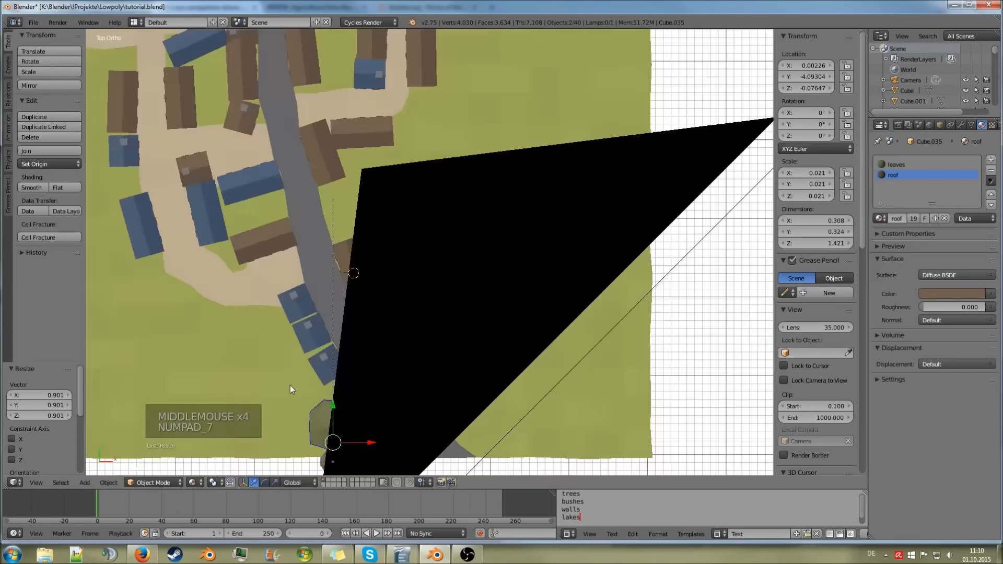
{"action": "scroll", "coordinate": [290, 385], "scroll_direction": "down", "scroll_amount": 7}
{"action": "scroll", "coordinate": [320, 350], "scroll_direction": "up", "scroll_amount": 2}
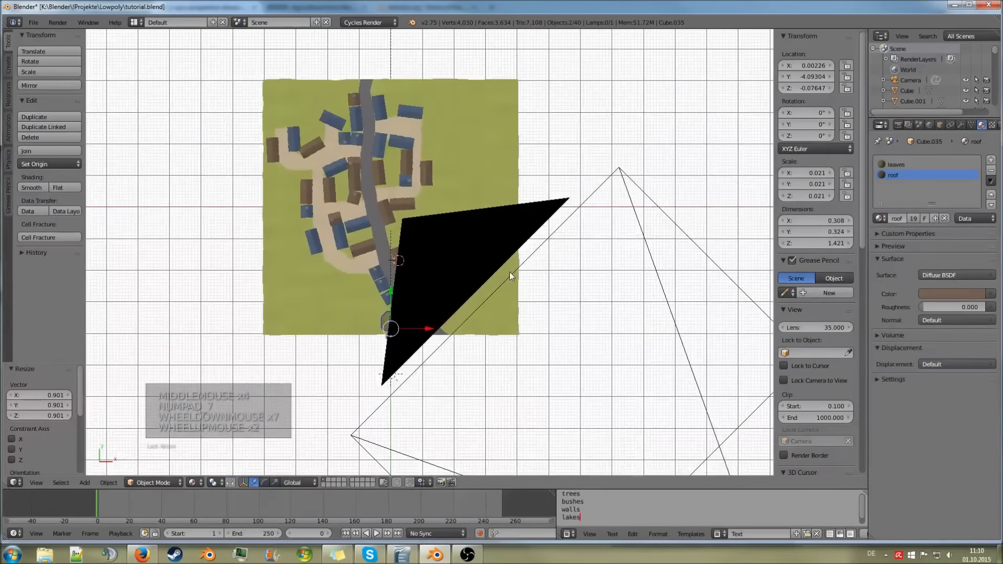
{"action": "right_click", "coordinate": [493, 250]}
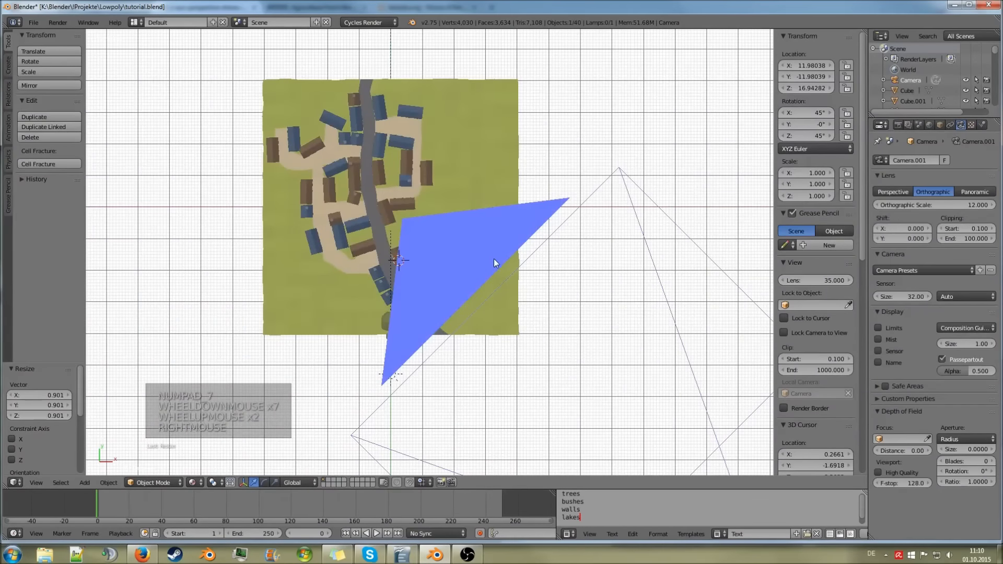
{"action": "left_click", "coordinate": [965, 81]}
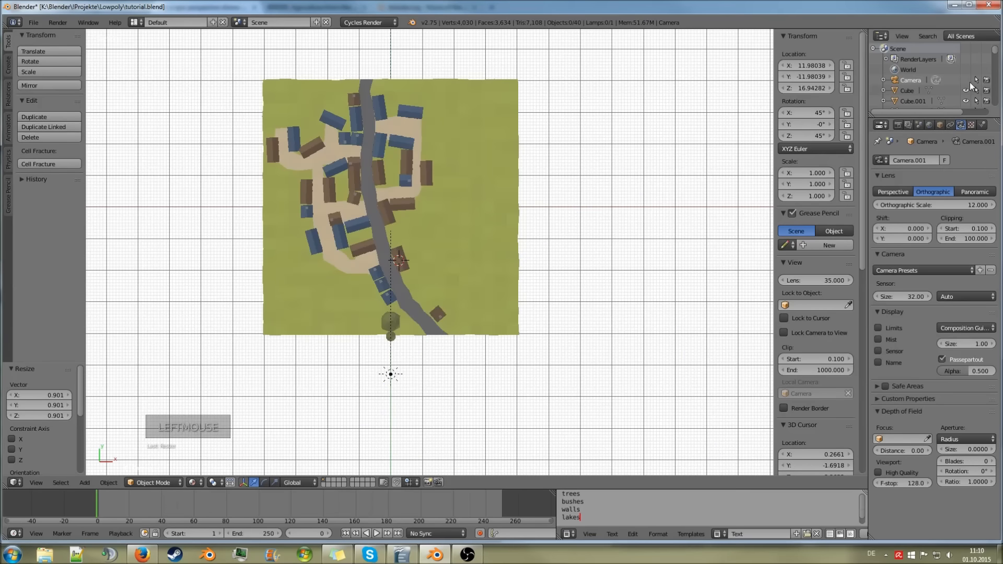
{"action": "left_click", "coordinate": [965, 80]}
{"action": "left_click", "coordinate": [965, 80]}
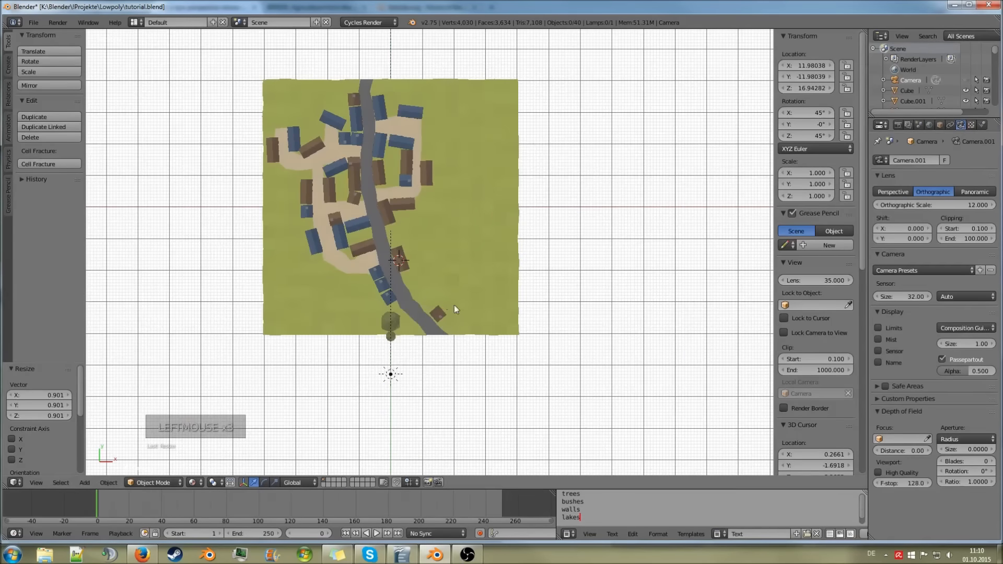
Move the round tree to the grass beside the row of three small blue-roofed houses, near X -0.89, Y -2.25
{"action": "scroll", "coordinate": [400, 373], "scroll_direction": "up", "scroll_amount": 3}
{"action": "scroll", "coordinate": [364, 372], "scroll_direction": "down", "scroll_amount": 5, "text": "ctrl"}
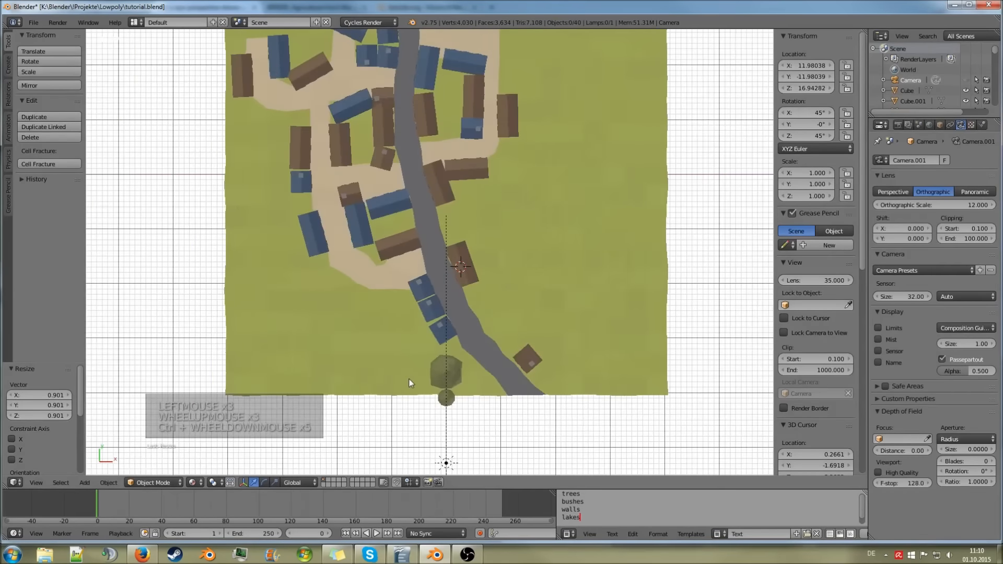
{"action": "right_click", "coordinate": [437, 374]}
{"action": "scroll", "coordinate": [459, 381], "scroll_direction": "up", "scroll_amount": 2}
{"action": "key", "text": "g"}
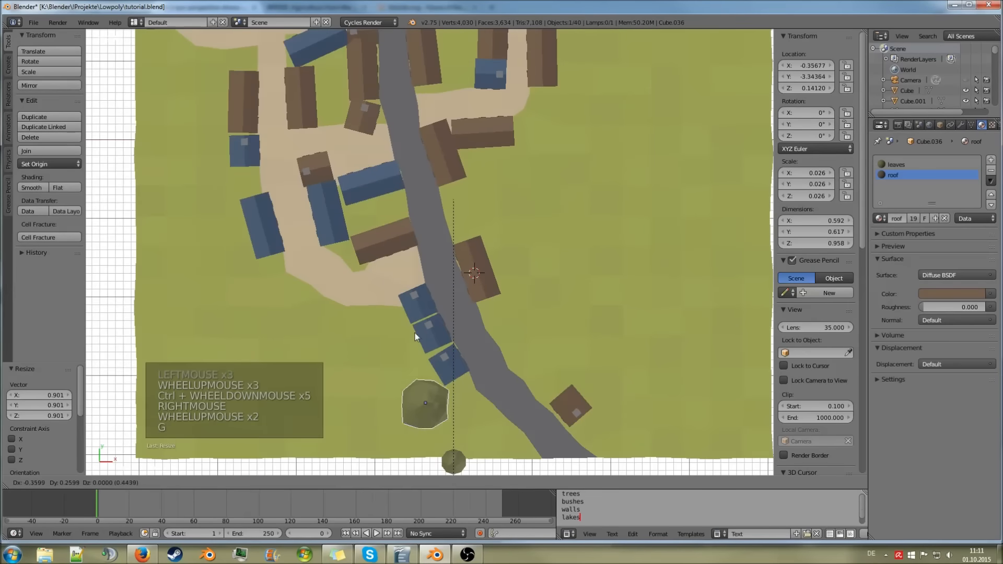
{"action": "left_click", "coordinate": [396, 278]}
{"action": "key", "text": "g"}
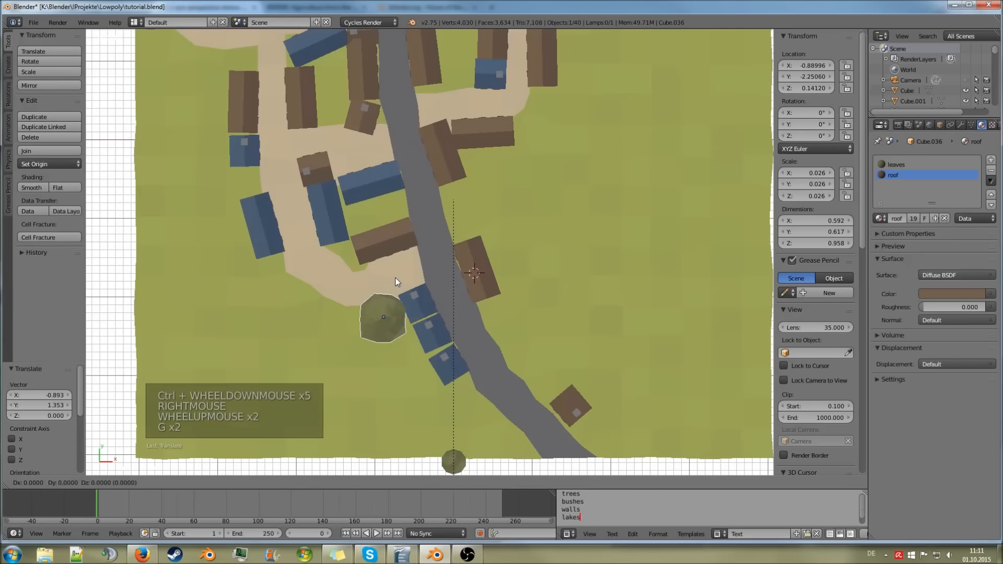
{"action": "left_click", "coordinate": [395, 275]}
Move the tall tree to the southern end of the westernmost blue-roofed house, at about X -2.24, Y -1.57
{"action": "right_click", "coordinate": [453, 462]}
{"action": "key", "text": "g"}
{"action": "left_click", "coordinate": [284, 264]}
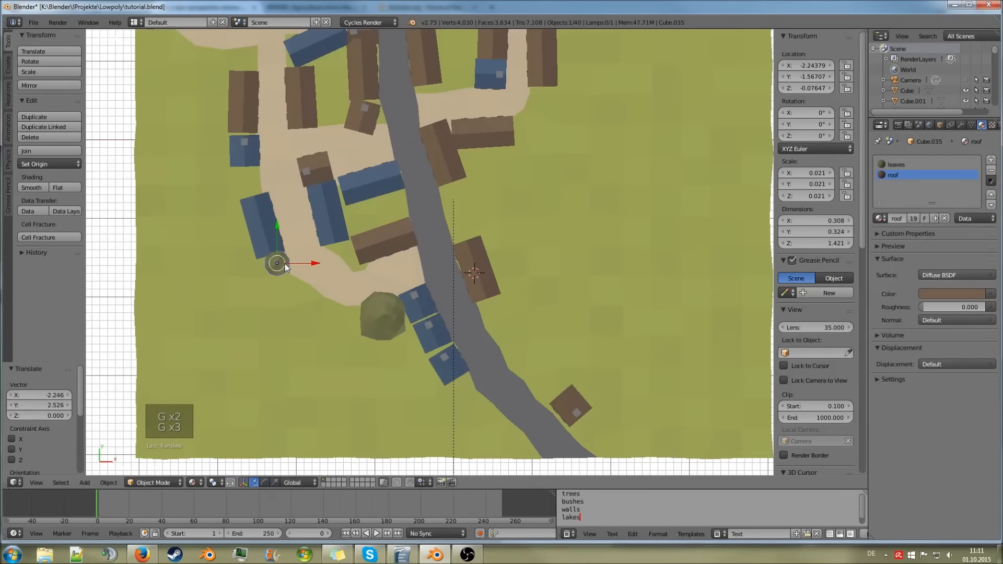
Duplicate the tall tree three times, placing one copy at the next blue-roofed house and two near the houses east of the road
{"action": "key", "text": "shift+d"}
{"action": "left_click", "coordinate": [347, 253]}
{"action": "key", "text": "shift+d"}
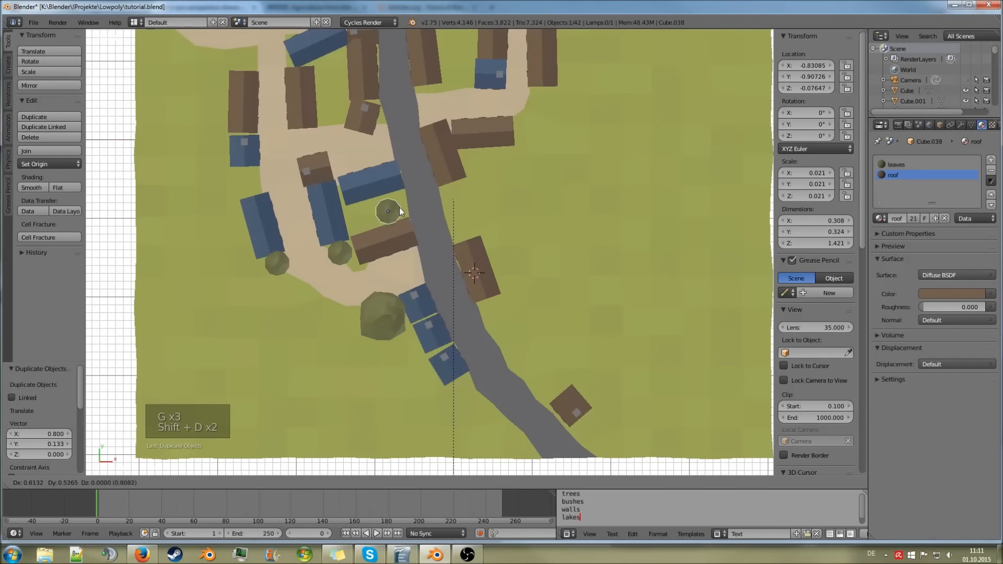
{"action": "left_click", "coordinate": [529, 117]}
{"action": "key", "text": "shift+d"}
{"action": "left_click", "coordinate": [472, 81]}
{"action": "scroll", "coordinate": [472, 81], "scroll_direction": "down", "scroll_amount": 3}
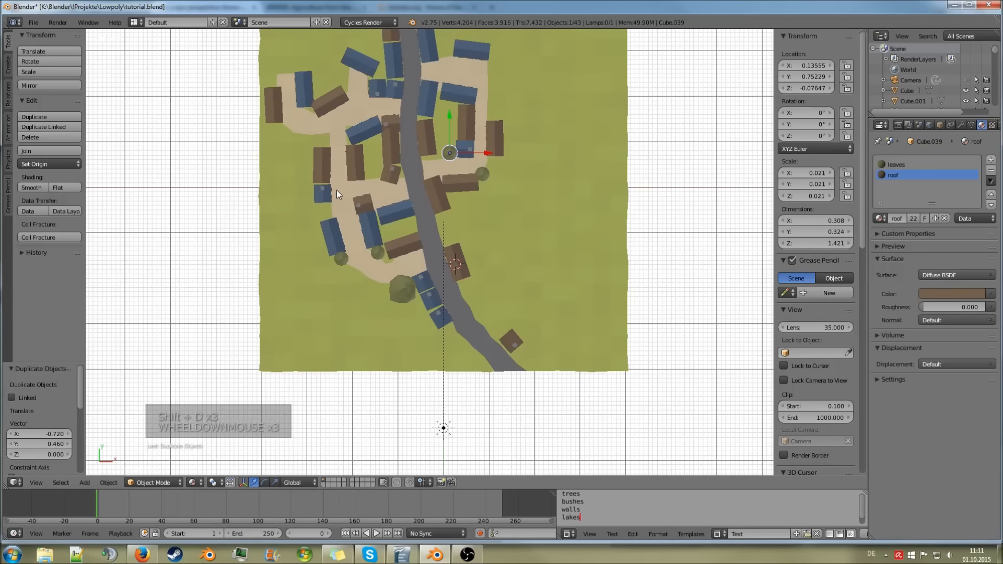
{"action": "scroll", "coordinate": [337, 190], "scroll_direction": "up", "scroll_amount": 1}
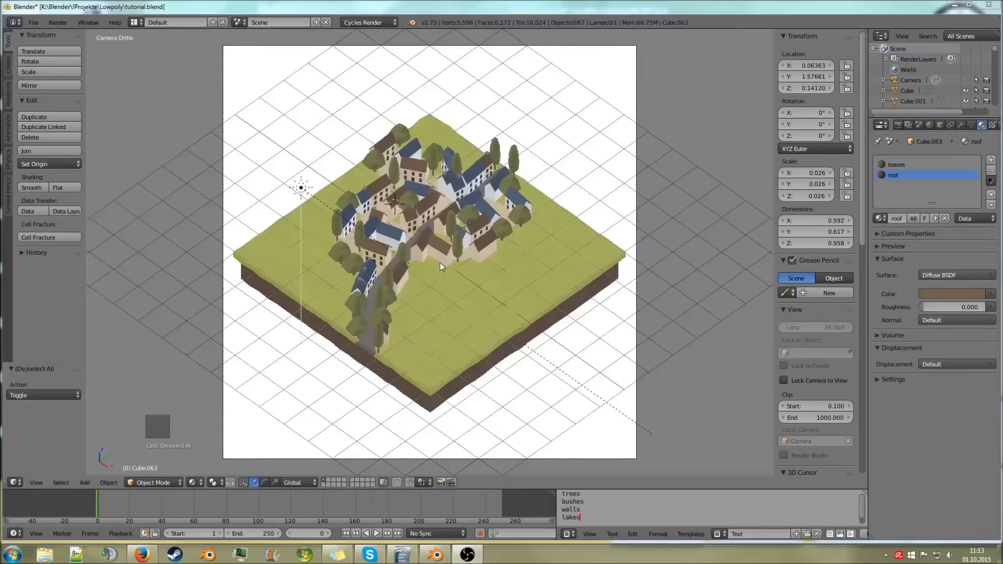
Rotate three round trees among the northern houses from top view, the first about 22° and the second about -126°
{"action": "scroll", "coordinate": [437, 259], "scroll_direction": "down", "scroll_amount": 3}
{"action": "middle_click_drag", "start_coordinate": [437, 266], "coordinate": [479, 243]}
{"action": "scroll", "coordinate": [431, 331], "scroll_direction": "up", "scroll_amount": 4}
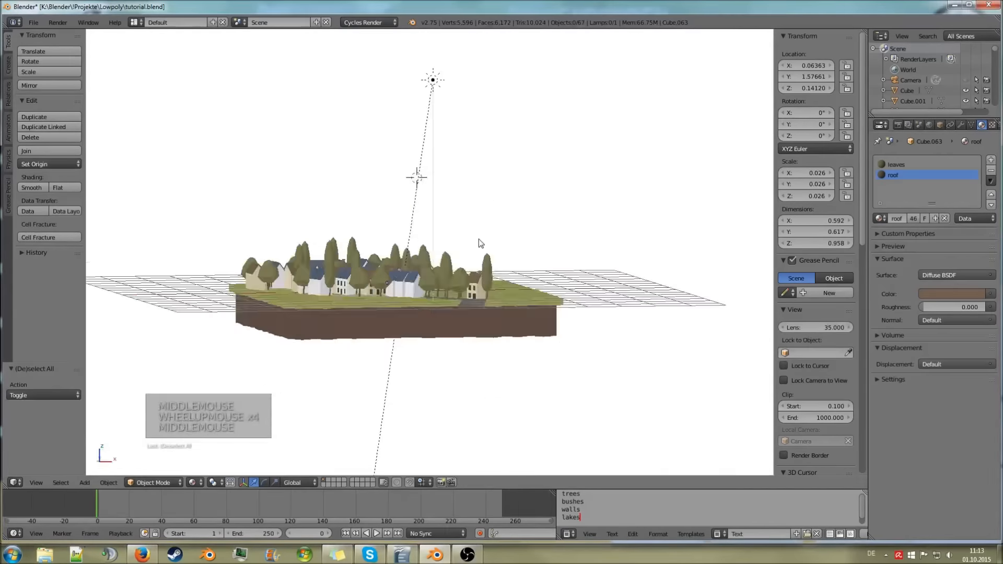
{"action": "scroll", "coordinate": [428, 284], "scroll_direction": "up", "scroll_amount": 3}
{"action": "middle_click_drag", "start_coordinate": [428, 284], "coordinate": [546, 264]}
{"action": "scroll", "coordinate": [342, 355], "scroll_direction": "down", "scroll_amount": 1}
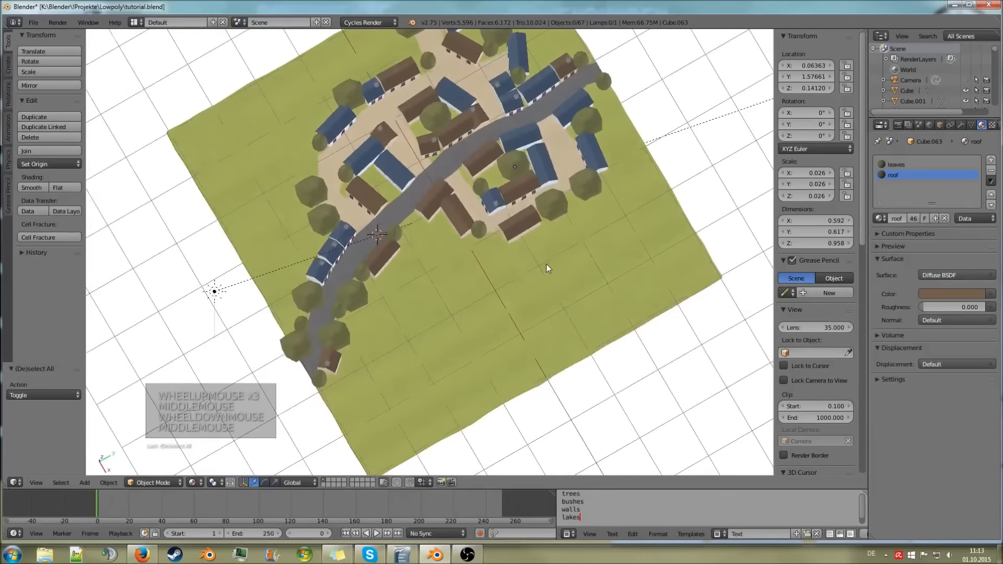
{"action": "key", "text": "KP_7"}
{"action": "right_click", "coordinate": [389, 133]}
{"action": "key", "text": "r"}
{"action": "left_click", "coordinate": [562, 163]}
{"action": "right_click", "coordinate": [452, 119]}
{"action": "key", "text": "r"}
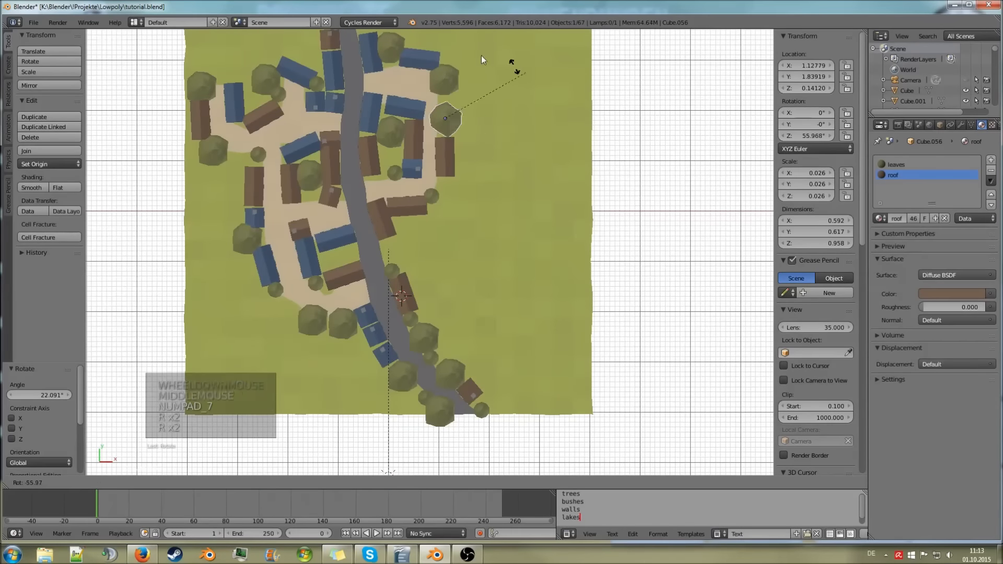
{"action": "left_click", "coordinate": [401, 76]}
{"action": "right_click", "coordinate": [261, 81]}
{"action": "key", "text": "r"}
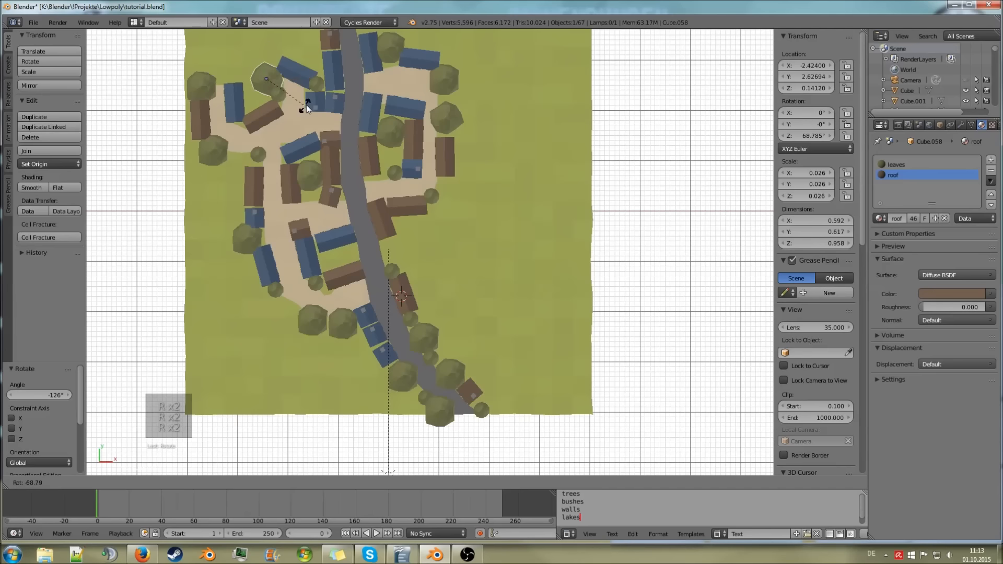
{"action": "left_click", "coordinate": [306, 117]}
Rotate the round trees at the village centre, its western edge and beside the southern road, the last by about 42°
{"action": "right_click", "coordinate": [310, 172]}
{"action": "key", "text": "r"}
{"action": "left_click", "coordinate": [360, 172]}
{"action": "right_click", "coordinate": [253, 235]}
{"action": "key", "text": "r"}
{"action": "left_click", "coordinate": [290, 183]}
{"action": "right_click", "coordinate": [418, 336]}
{"action": "key", "text": "r"}
{"action": "left_click", "coordinate": [483, 316]}
Advance to frame 1, render the village through the camera and inspect how the trees look up close
{"action": "key", "text": "Right"}
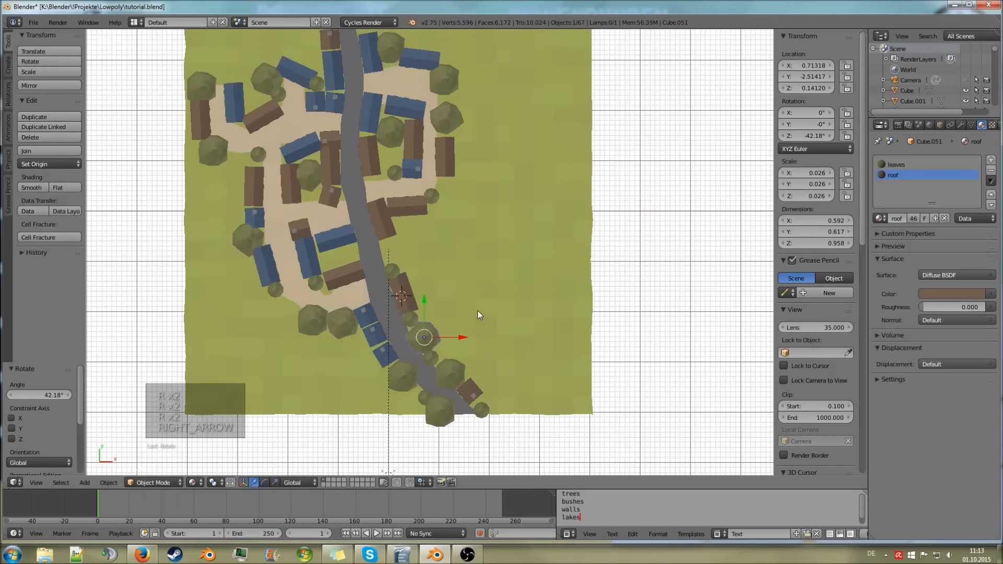
{"action": "key", "text": "KP_0"}
{"action": "key", "text": "F12"}
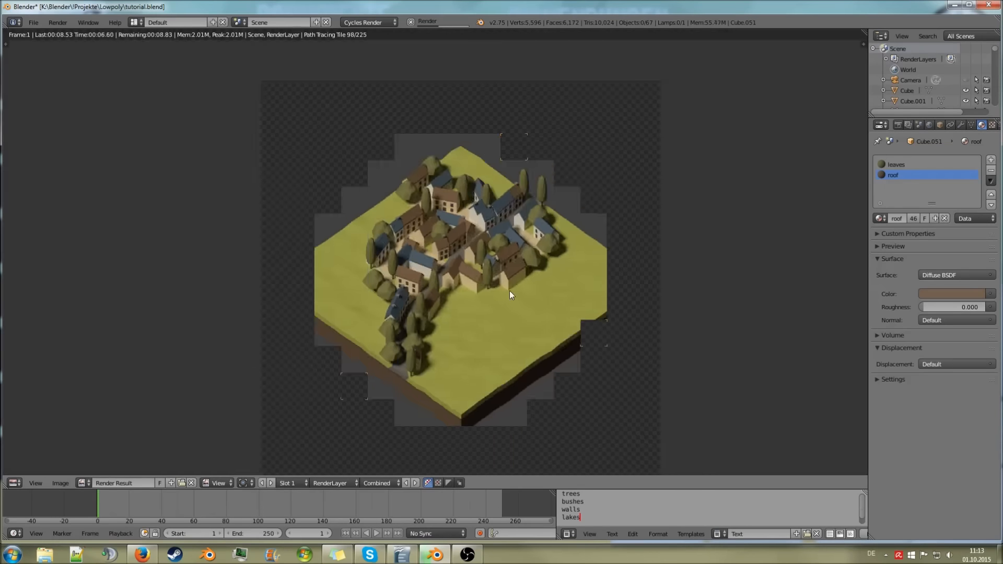
{"action": "scroll", "coordinate": [509, 290], "scroll_direction": "up", "scroll_amount": 2}
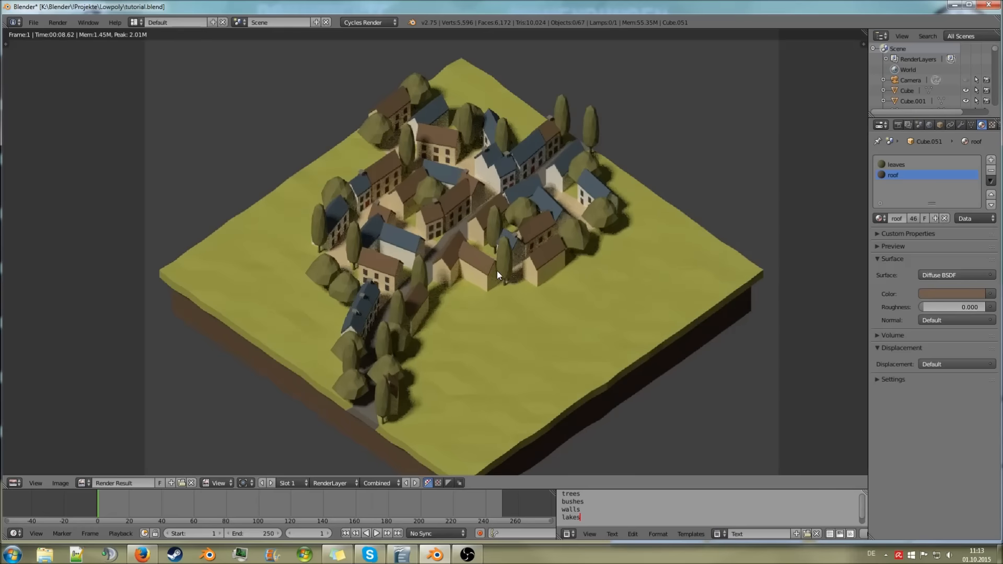
{"action": "middle_click_drag", "start_coordinate": [497, 271], "coordinate": [493, 280]}
{"action": "scroll", "coordinate": [499, 280], "scroll_direction": "down", "scroll_amount": 2}
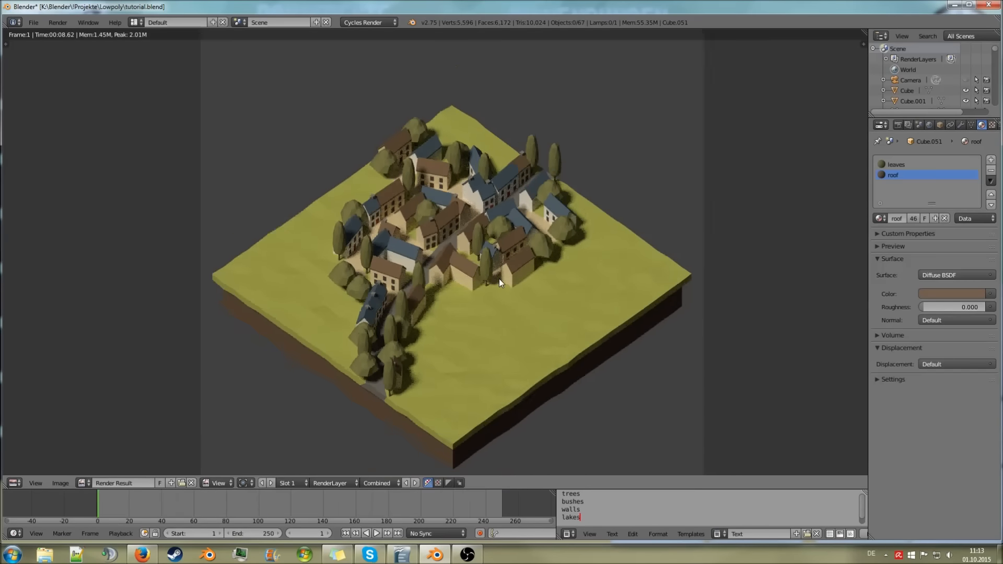
{"action": "scroll", "coordinate": [498, 279], "scroll_direction": "up", "scroll_amount": 1}
{"action": "key", "text": "Escape"}
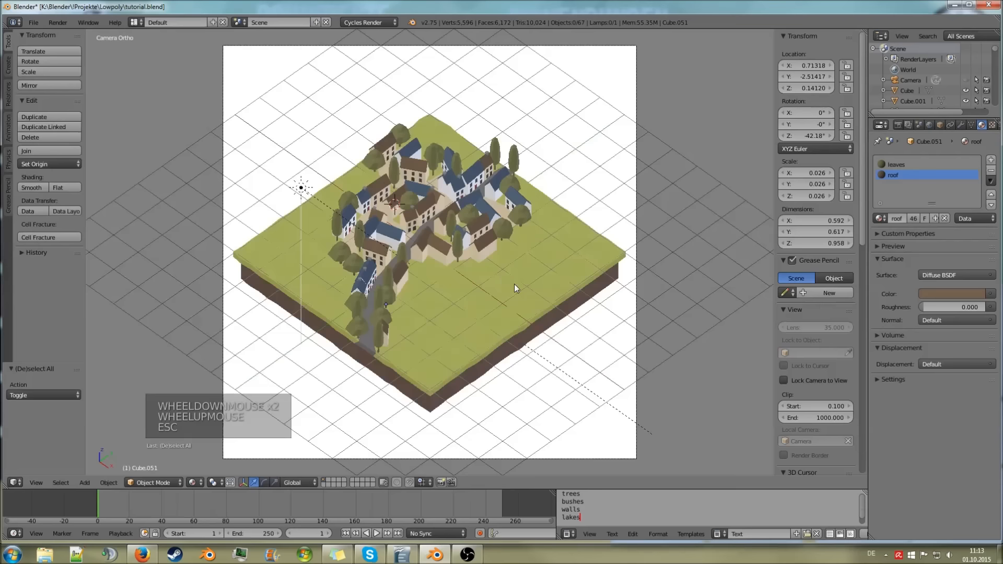
Set the sun lamp's strength to 4.5 and give its light a slightly warmer cream colour
{"action": "right_click", "coordinate": [299, 237]}
{"action": "left_click", "coordinate": [960, 304]}
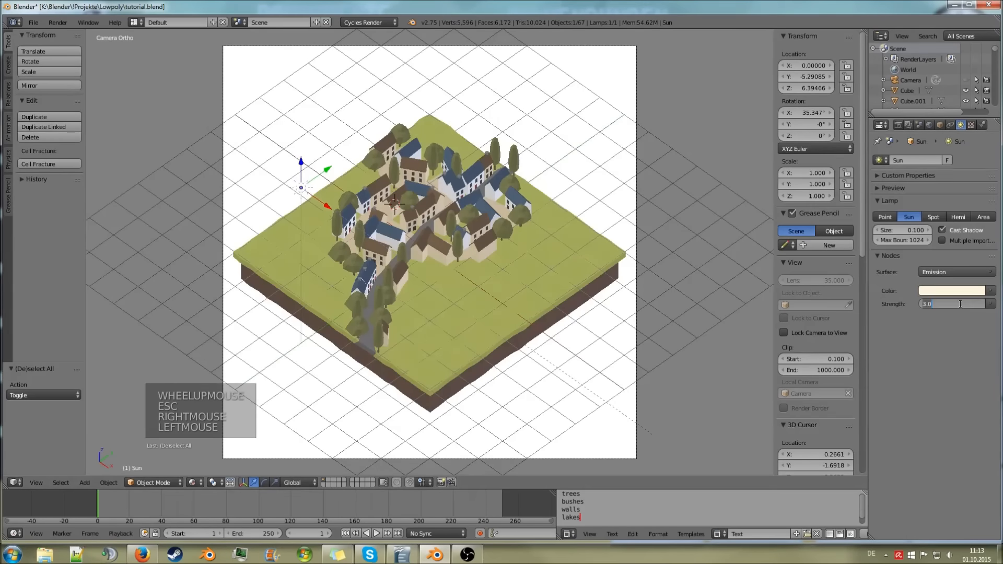
{"action": "type", "text": "4."}
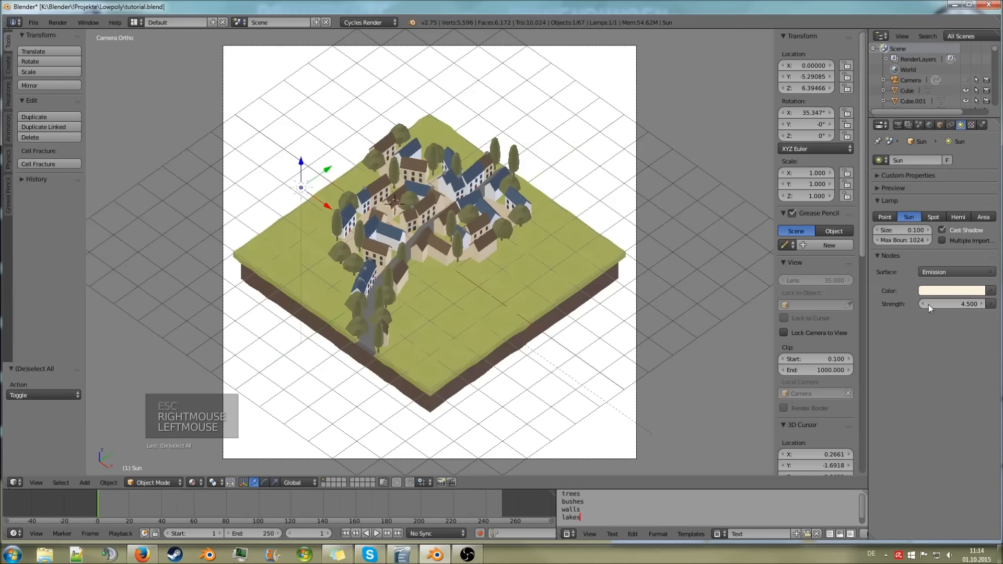
{"action": "left_click", "coordinate": [952, 290]}
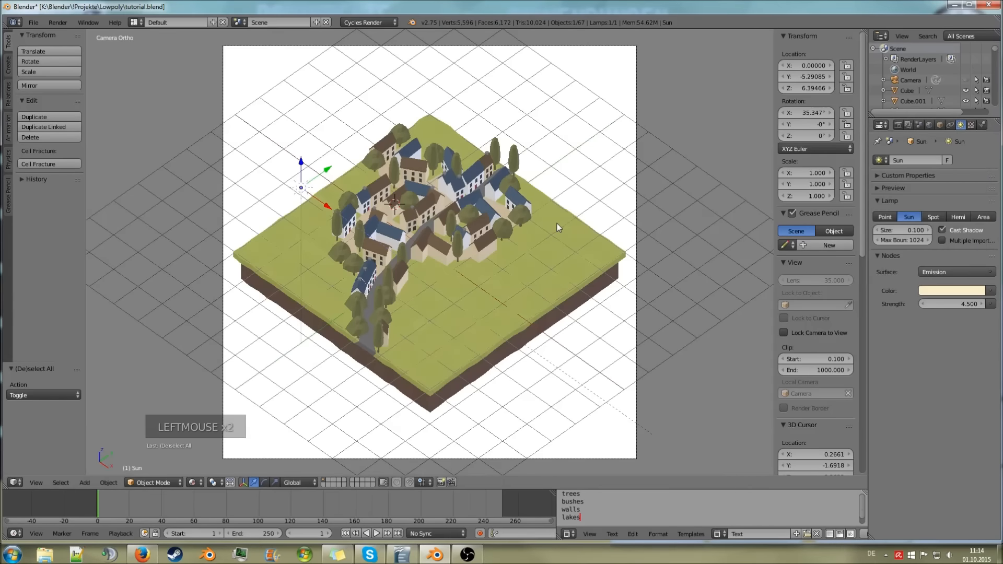
Render the village again to check the brighter, warmer sunlight, and return to the 3D view
{"action": "key", "text": "F12"}
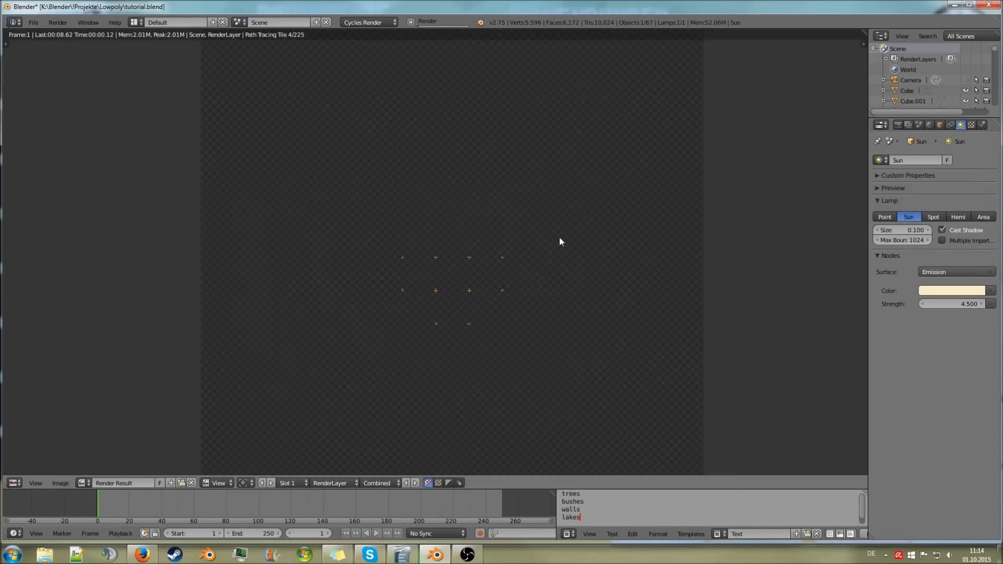
{"action": "scroll", "coordinate": [555, 240], "scroll_direction": "down", "scroll_amount": 1}
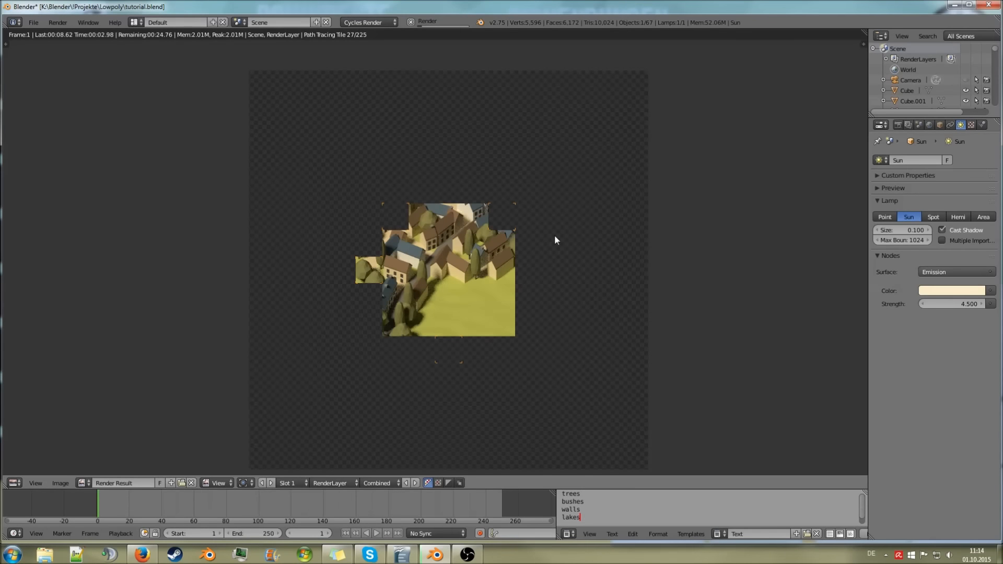
{"action": "scroll", "coordinate": [554, 240], "scroll_direction": "up", "scroll_amount": 1}
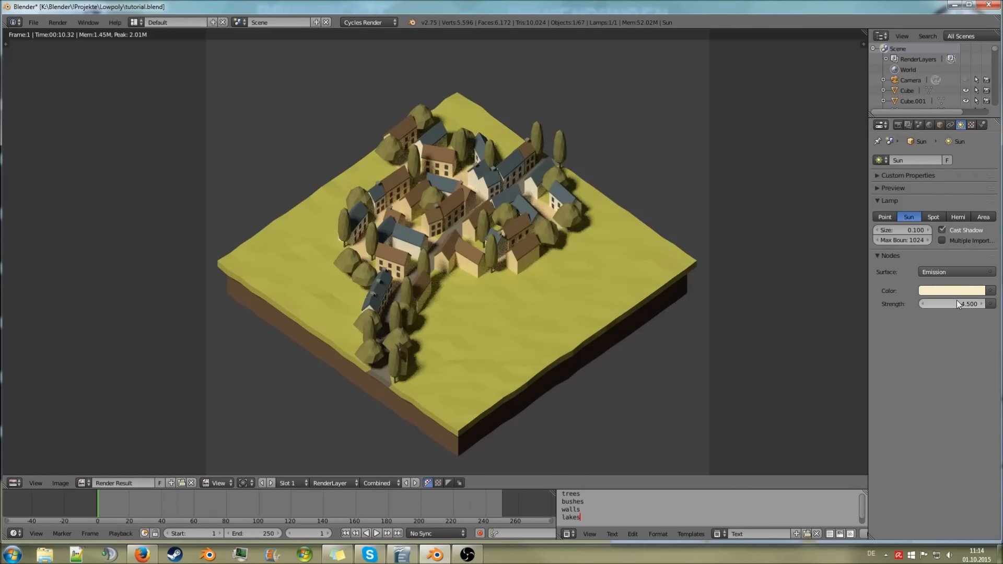
{"action": "scroll", "coordinate": [552, 343], "scroll_direction": "up", "scroll_amount": 1}
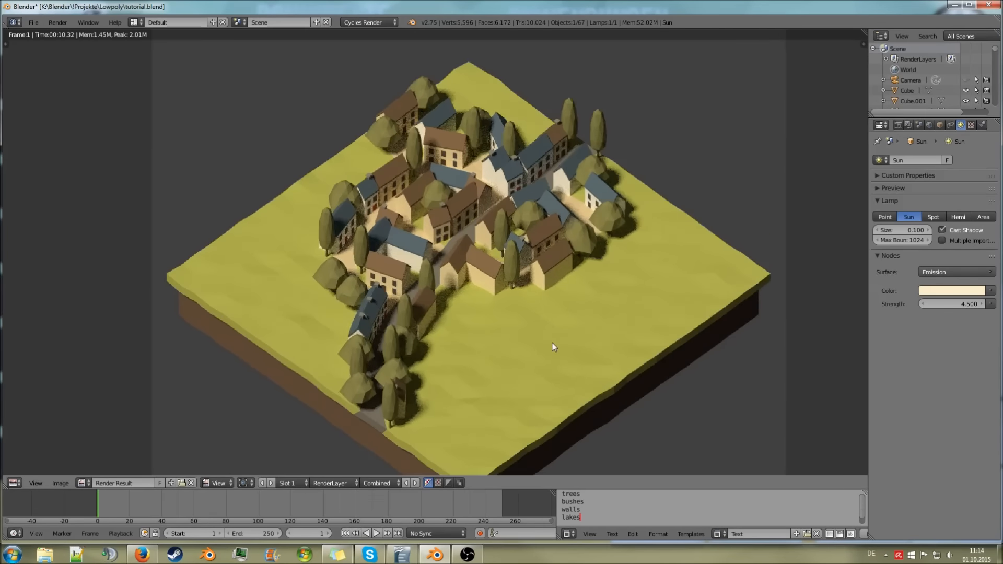
{"action": "key", "text": "Escape"}
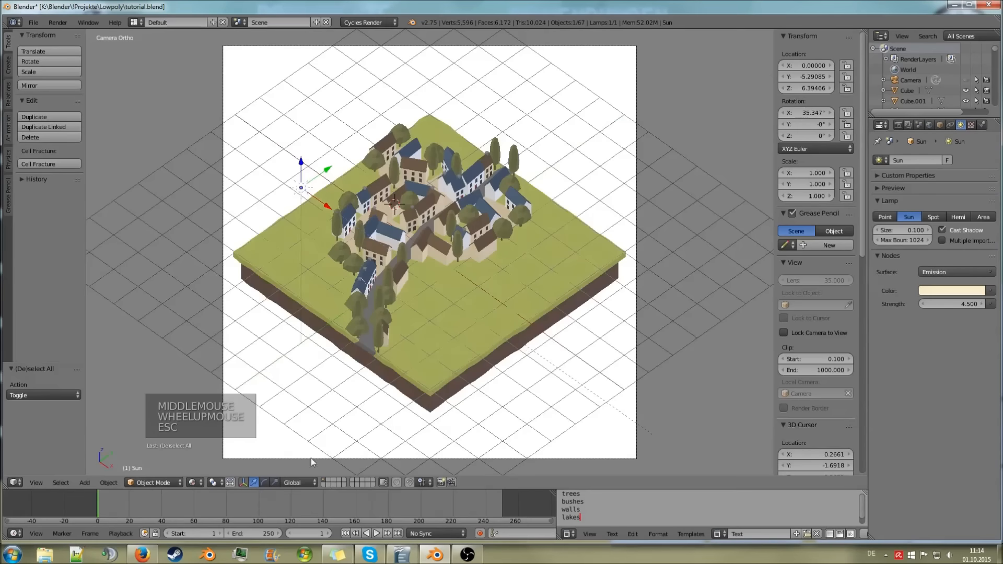
Switch to Firefox to examine the whole reference painting, and return to Blender's top view of the village
{"action": "left_click", "coordinate": [150, 554]}
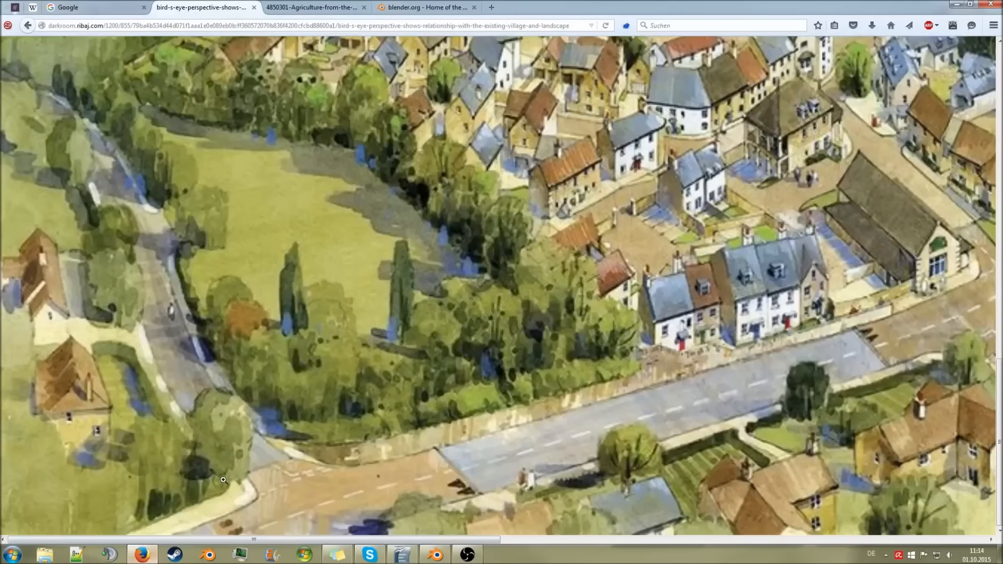
{"action": "scroll", "coordinate": [419, 376], "scroll_direction": "up", "scroll_amount": 1}
{"action": "left_click", "coordinate": [419, 376]}
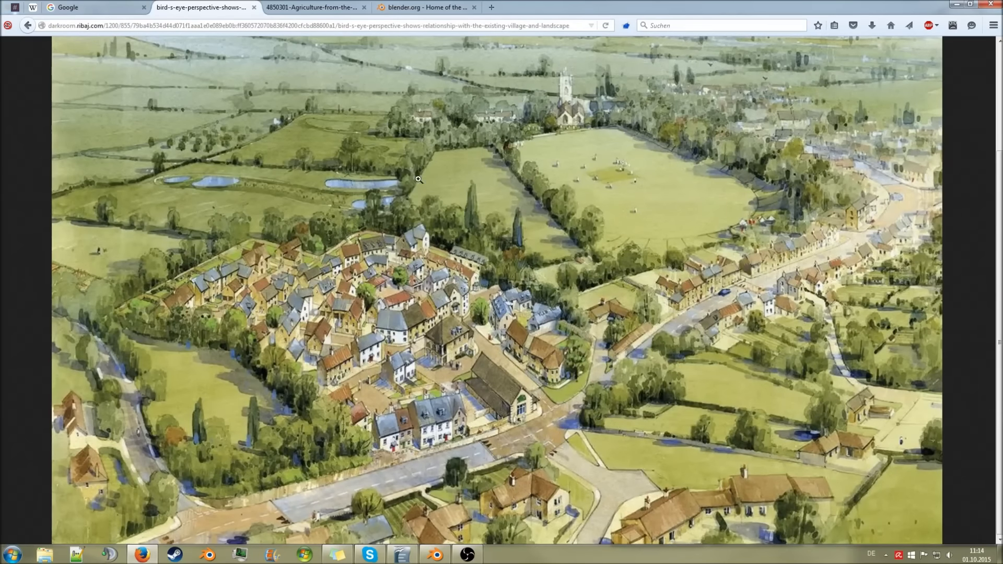
{"action": "left_click", "coordinate": [449, 557]}
{"action": "key", "text": "KP_7"}
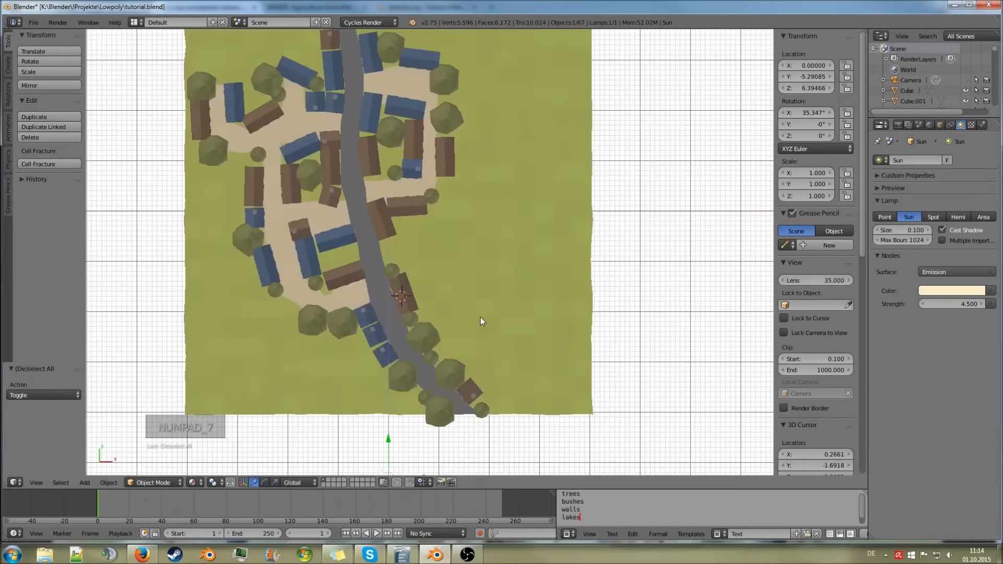
Duplicate a roadside round tree four times in a row from the road's southeastern stretch towards the plot's eastern edge
{"action": "right_click", "coordinate": [421, 343]}
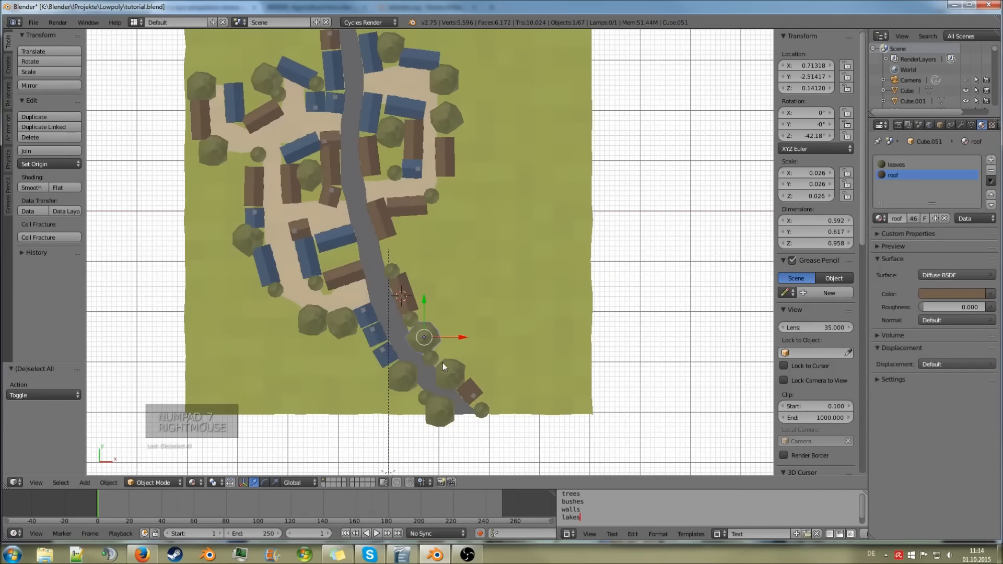
{"action": "scroll", "coordinate": [443, 363], "scroll_direction": "up", "scroll_amount": 1}
{"action": "key", "text": "shift+d"}
{"action": "left_click", "coordinate": [464, 344], "text": "shift"}
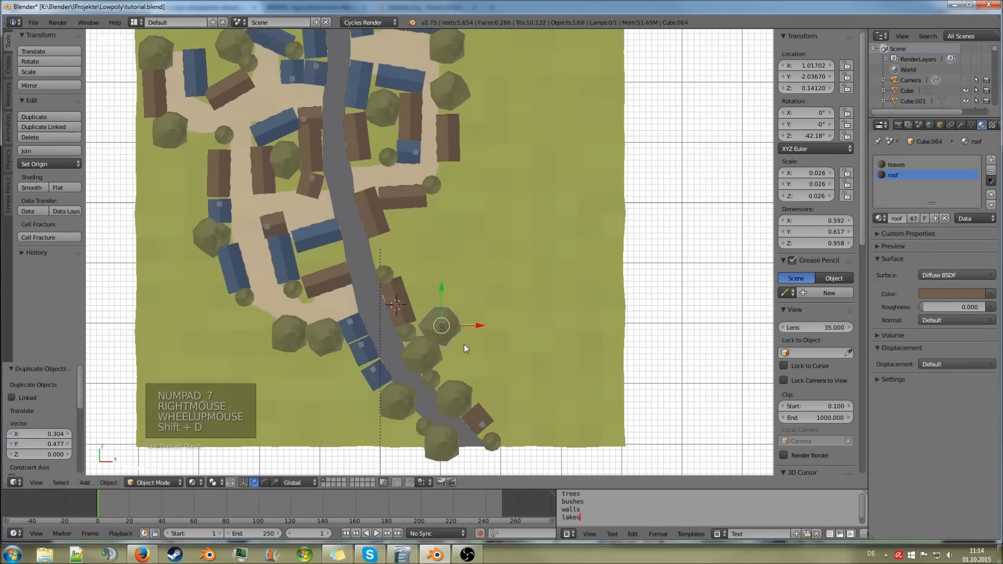
{"action": "key", "text": "shift+d"}
{"action": "left_click", "coordinate": [510, 323], "text": "shift"}
{"action": "key", "text": "shift+d"}
{"action": "left_click", "coordinate": [580, 314]}
{"action": "key", "text": "shift+d"}
{"action": "left_click", "coordinate": [624, 308]}
Place three more round tree copies from the eastern field back towards the dirt path's eastern corner
{"action": "key", "text": "shift+d"}
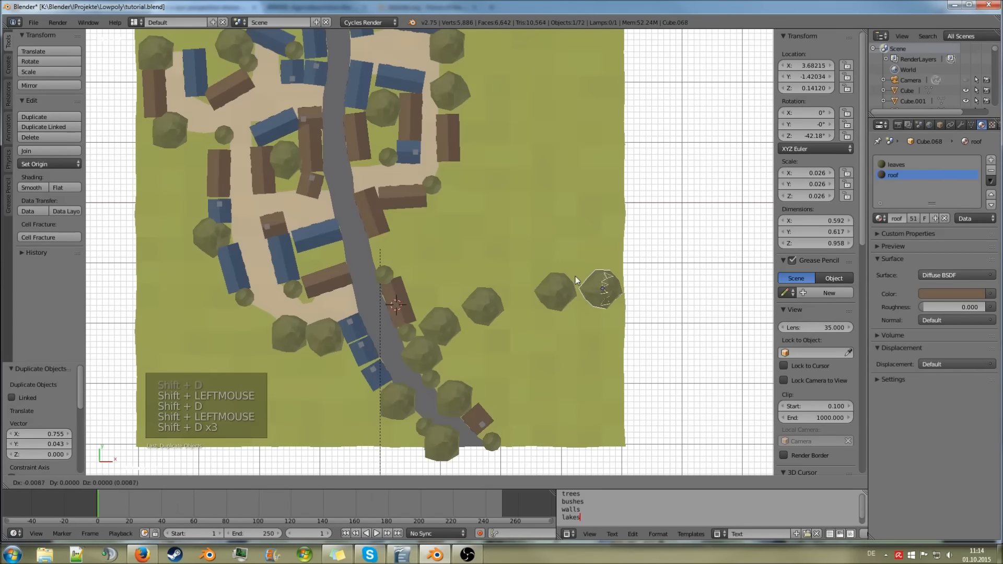
{"action": "left_click", "coordinate": [532, 253]}
{"action": "key", "text": "shift+d"}
{"action": "left_click", "coordinate": [481, 204]}
{"action": "key", "text": "shift+d"}
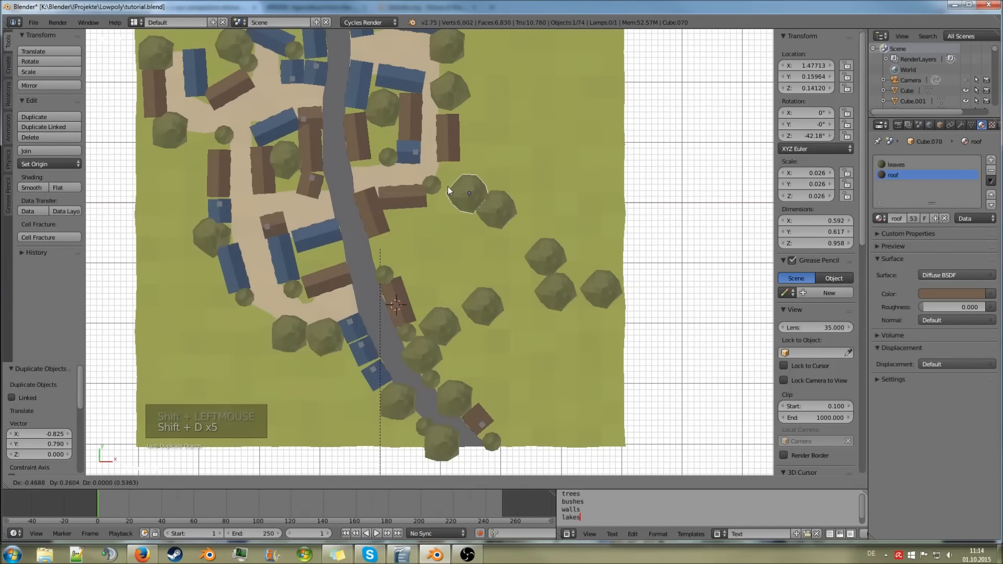
{"action": "left_click", "coordinate": [450, 176]}
{"action": "scroll", "coordinate": [502, 224], "scroll_direction": "down", "scroll_amount": 2}
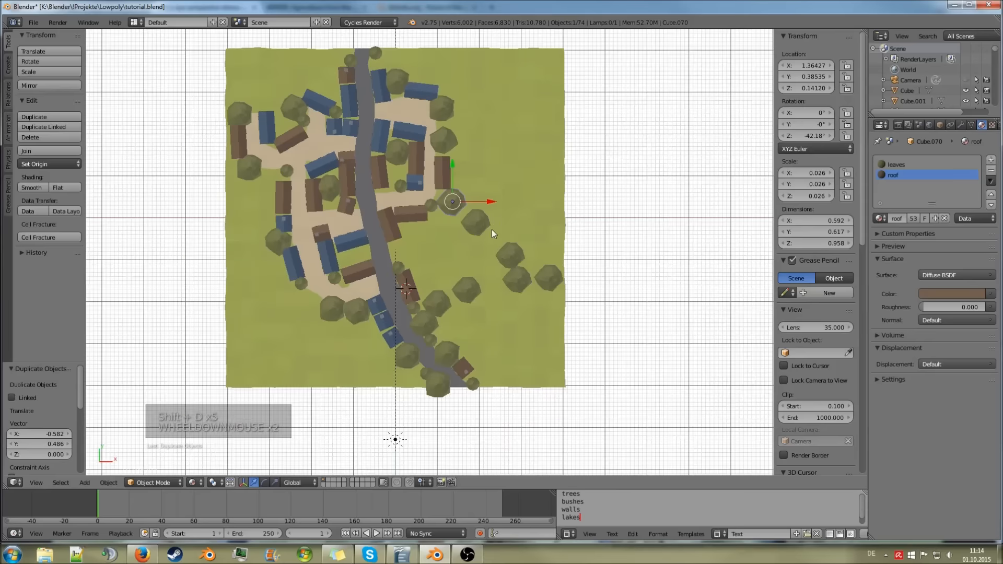
Duplicate the round tree five times across the northeastern meadow, lining the outer houses and reaching the plot's eastern edge
{"action": "key", "text": "shift+d"}
{"action": "left_click", "coordinate": [502, 145]}
{"action": "key", "text": "shift+d"}
{"action": "left_click", "coordinate": [554, 133], "text": "shift"}
{"action": "key", "text": "shift+d"}
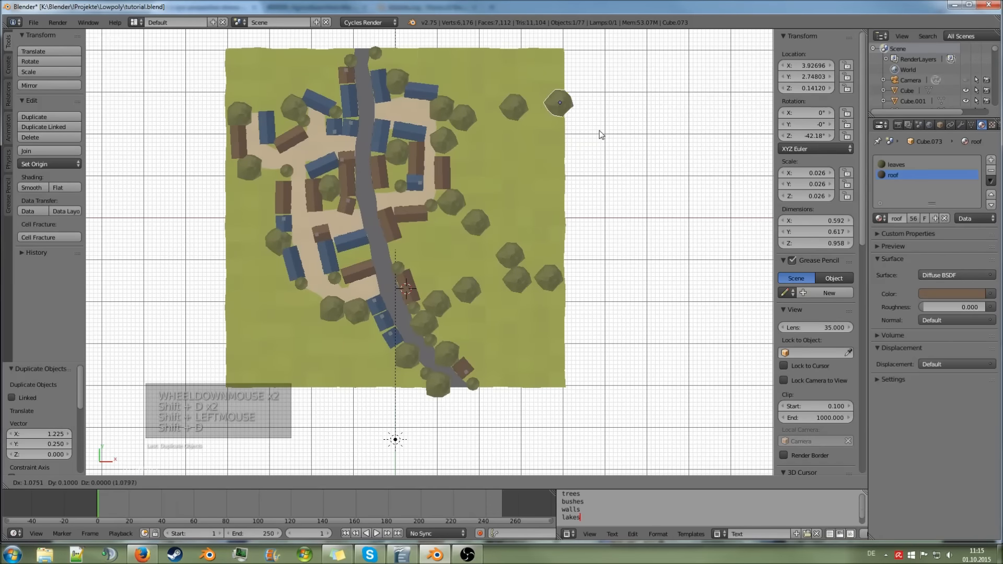
{"action": "left_click", "coordinate": [598, 136], "text": "shift"}
{"action": "key", "text": "shift+d"}
{"action": "left_click", "coordinate": [493, 110], "text": "shift"}
{"action": "key", "text": "shift+d"}
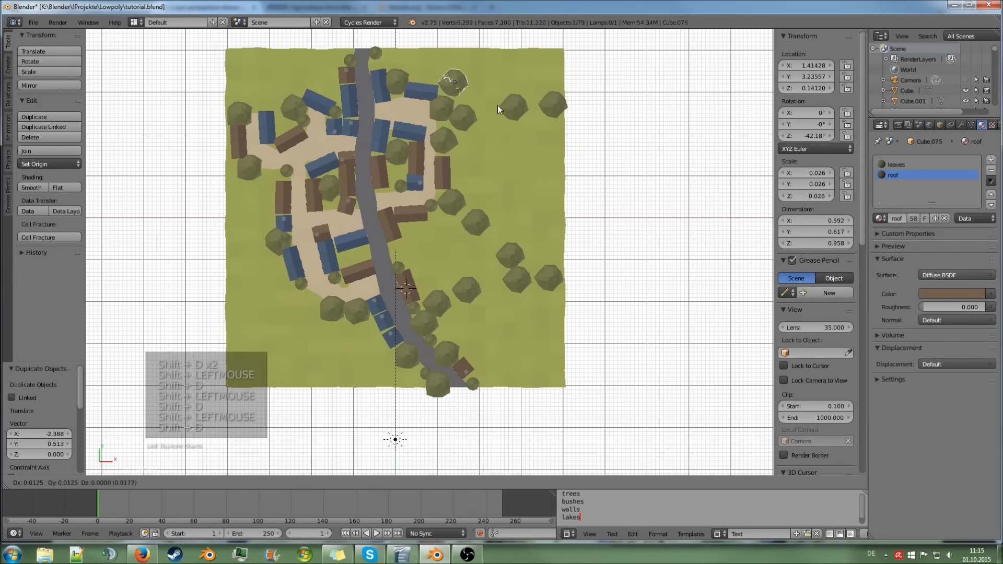
{"action": "left_click", "coordinate": [512, 83], "text": "shift"}
Place four round tree copies on the southwestern meadow, beside the western houses, at the western edge and towards the southern edge
{"action": "key", "text": "shift+d"}
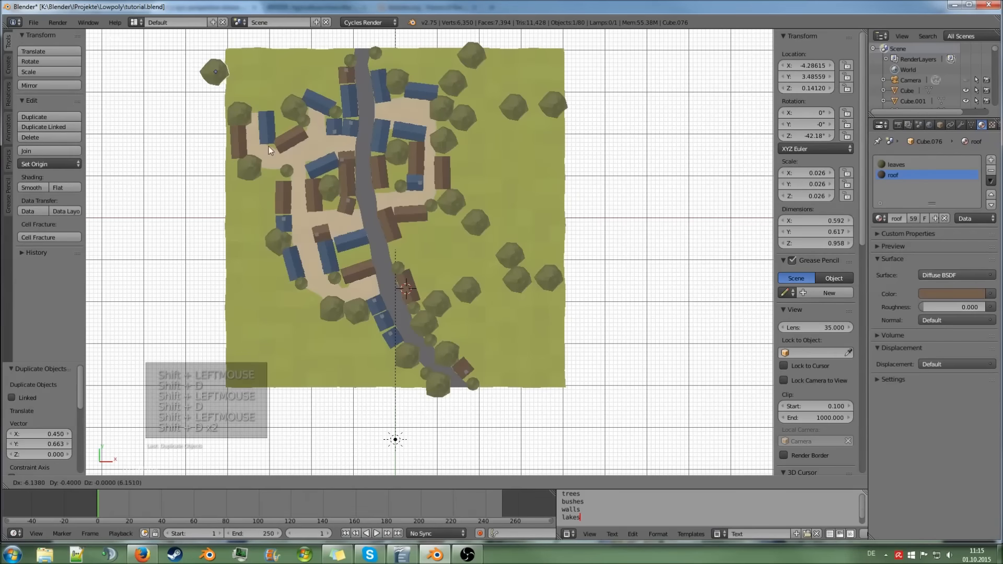
{"action": "left_click", "coordinate": [313, 292], "text": "shift"}
{"action": "key", "text": "shift+d"}
{"action": "left_click", "coordinate": [272, 322], "text": "shift"}
{"action": "key", "text": "shift+d"}
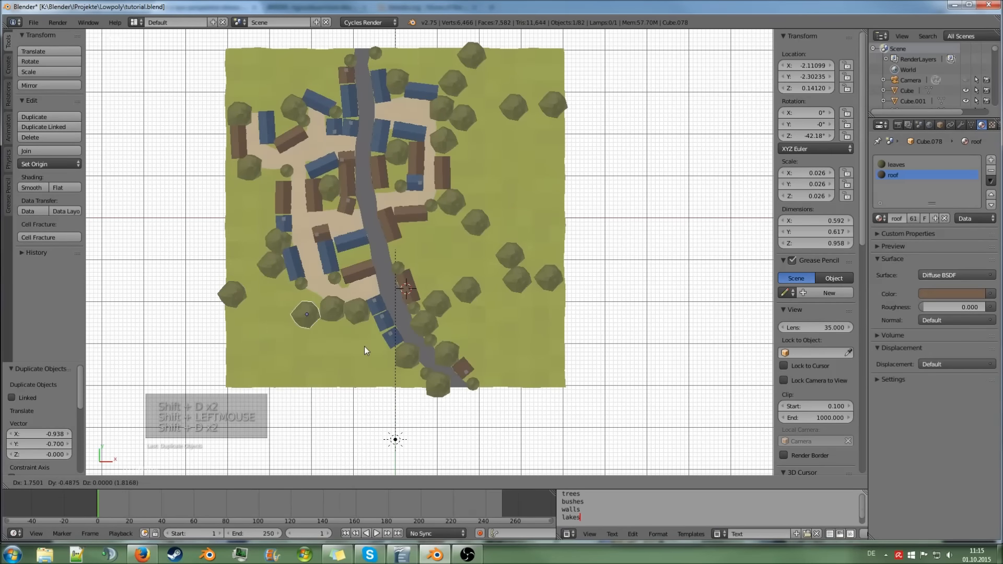
{"action": "left_click", "coordinate": [366, 360], "text": "shift"}
{"action": "key", "text": "shift+d"}
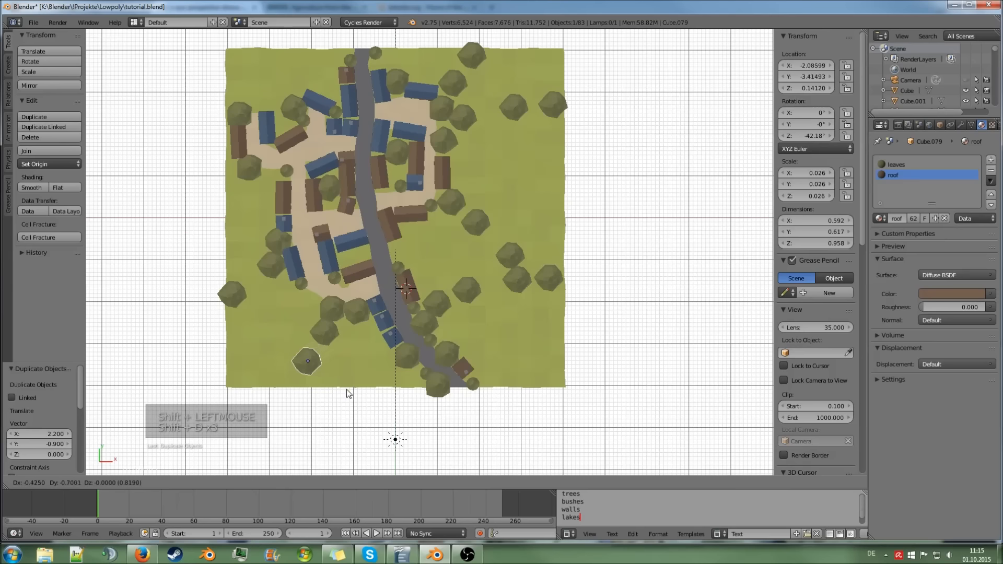
{"action": "left_click", "coordinate": [348, 406]}
Duplicate a narrow roadside tree five times among the round trees on the southwestern meadow and near the western edge
{"action": "right_click", "coordinate": [425, 373]}
{"action": "key", "text": "shift+d"}
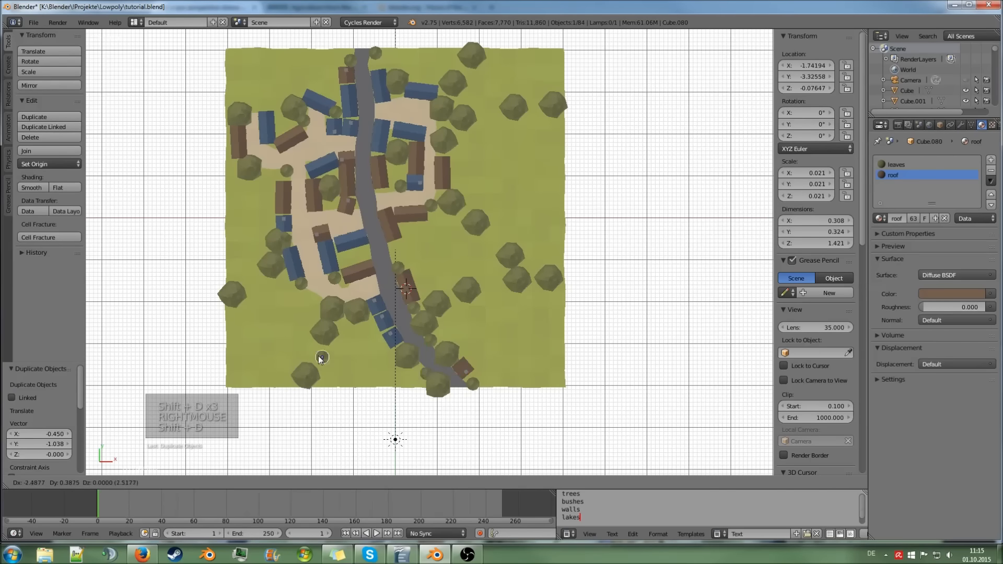
{"action": "left_click", "coordinate": [312, 347], "text": "shift"}
{"action": "key", "text": "shift+d"}
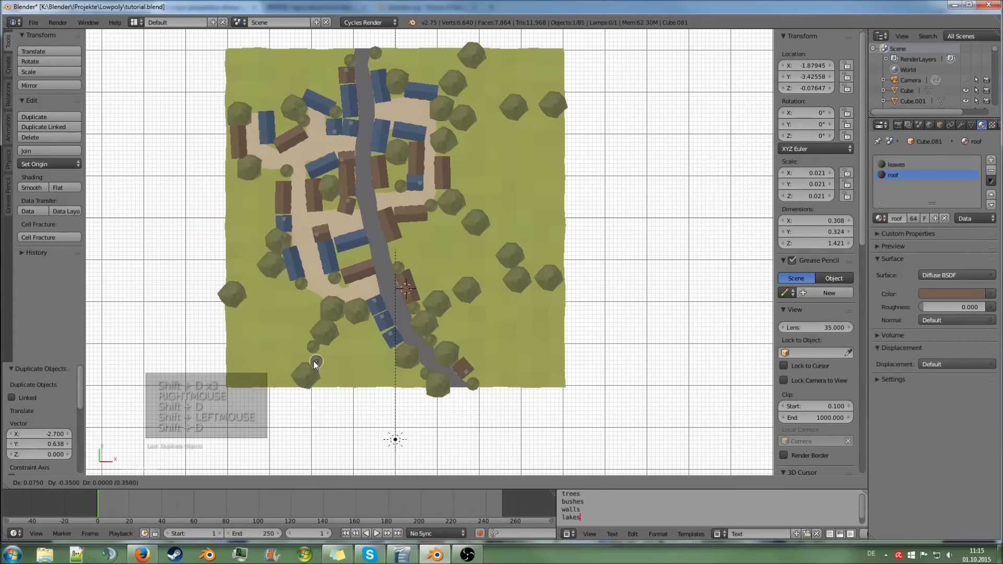
{"action": "key", "text": "shift+d"}
{"action": "left_click", "coordinate": [258, 279], "text": "shift"}
{"action": "key", "text": "shift+d"}
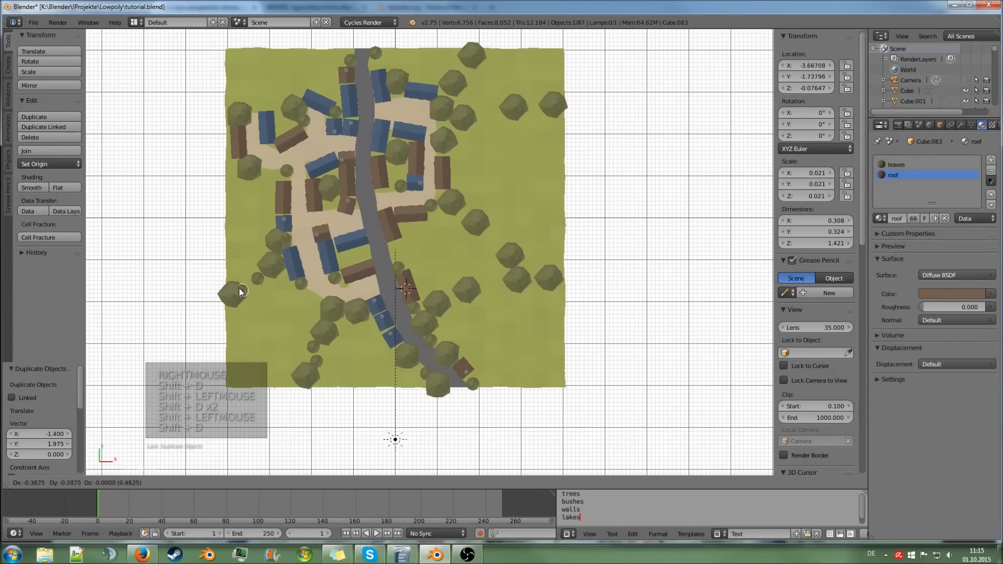
{"action": "left_click", "coordinate": [232, 316], "text": "shift"}
{"action": "left_click", "coordinate": [230, 317], "text": "shift"}
{"action": "key", "text": "shift+d"}
Place narrow tree copies between the round trees of the northeastern rows
{"action": "key", "text": "shift+d"}
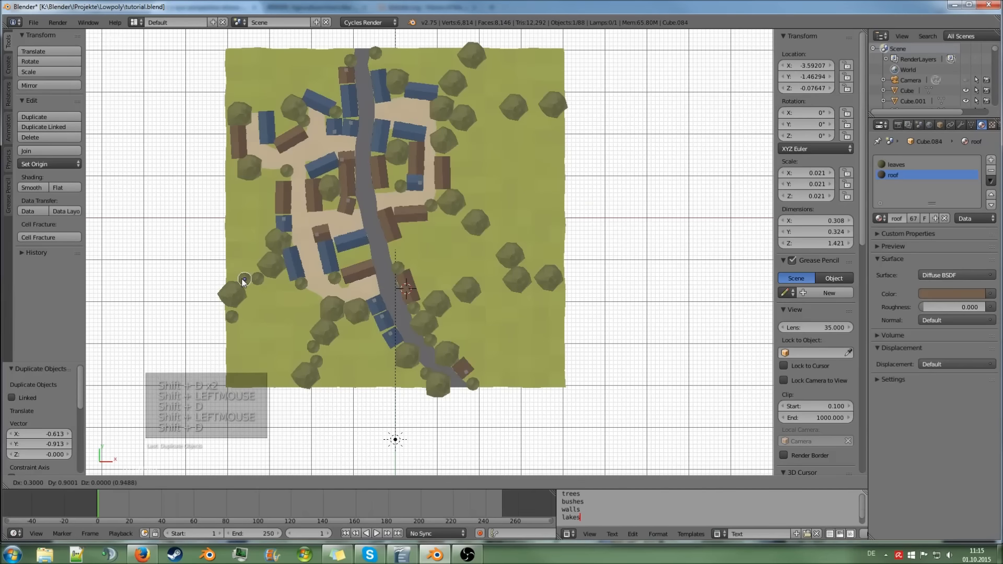
{"action": "left_click", "coordinate": [455, 64], "text": "shift"}
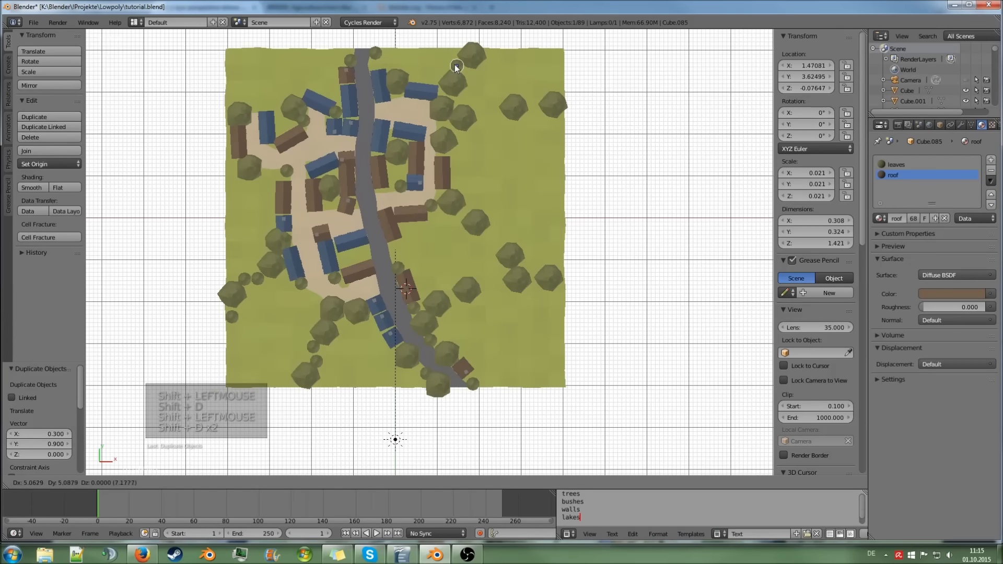
{"action": "key", "text": "shift+d"}
{"action": "key", "text": "shift+d"}
{"action": "key", "text": "shift+d"}
{"action": "left_click", "coordinate": [476, 105], "text": "shift"}
{"action": "key", "text": "shift+d"}
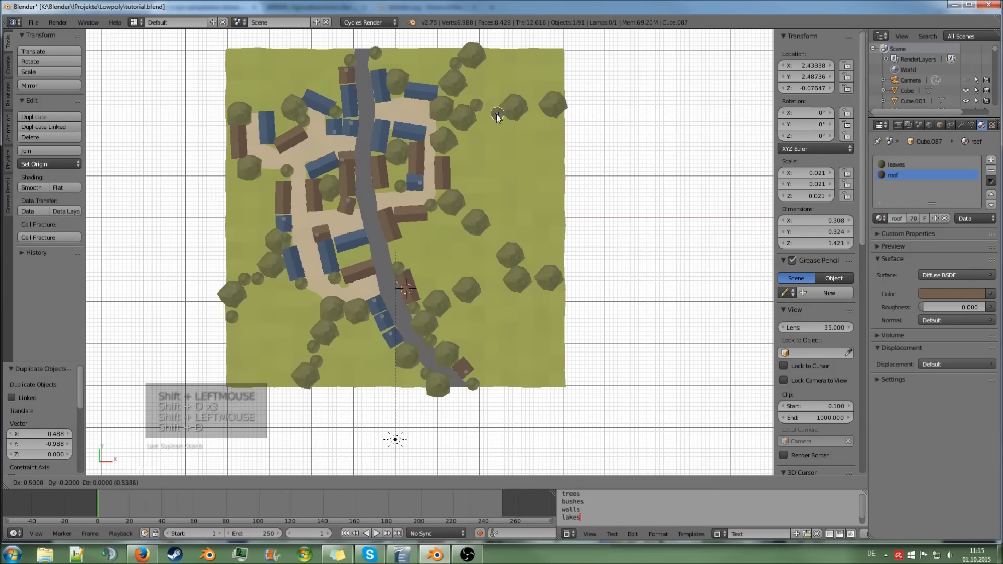
{"action": "left_click", "coordinate": [498, 114], "text": "shift"}
{"action": "key", "text": "shift+d"}
{"action": "left_click", "coordinate": [533, 103]}
Place six narrow tree copies in the gaps of the eastern and southeastern tree rows and one beside the southwestern row
{"action": "key", "text": "shift+d"}
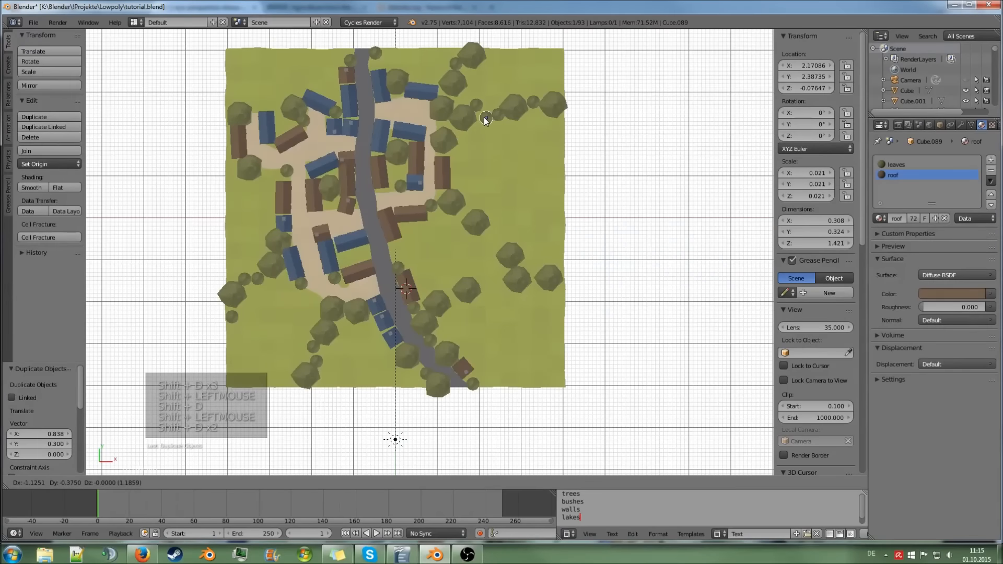
{"action": "key", "text": "shift+d"}
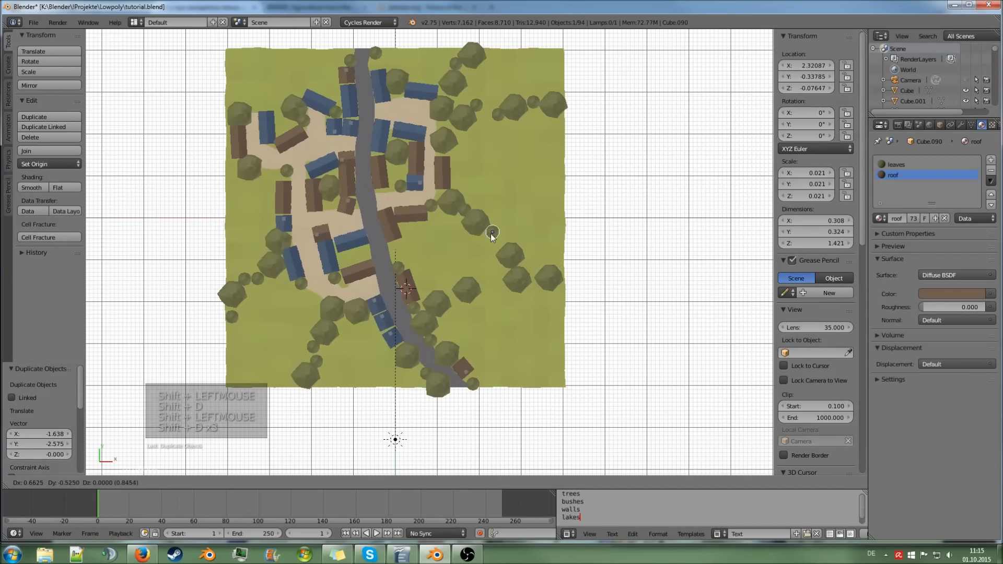
{"action": "key", "text": "shift+d"}
{"action": "left_click", "coordinate": [525, 264]}
{"action": "key", "text": "shift+d"}
{"action": "left_click", "coordinate": [497, 284]}
{"action": "key", "text": "shift+d"}
{"action": "left_click", "coordinate": [560, 290], "text": "shift"}
{"action": "key", "text": "shift+d"}
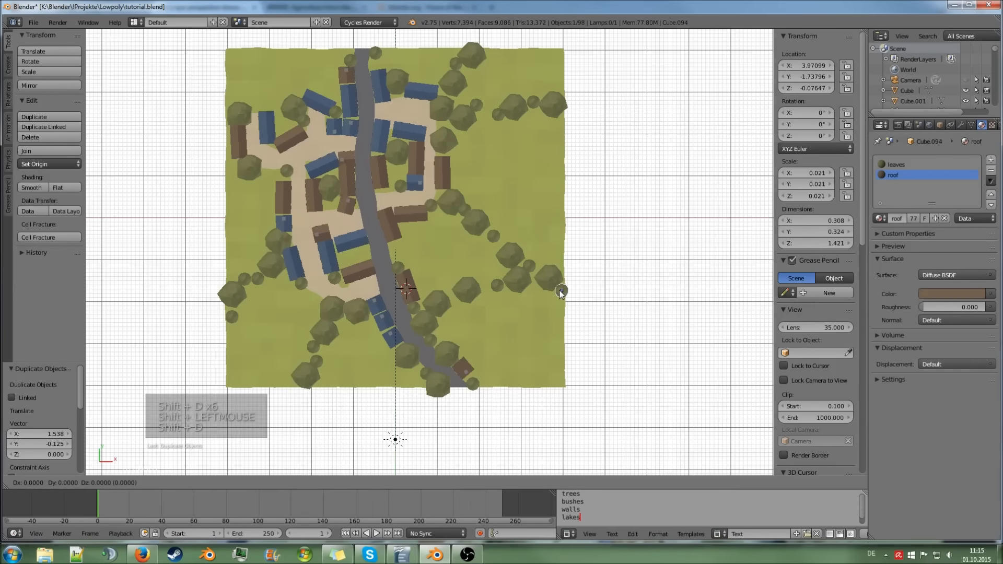
{"action": "left_click", "coordinate": [449, 294]}
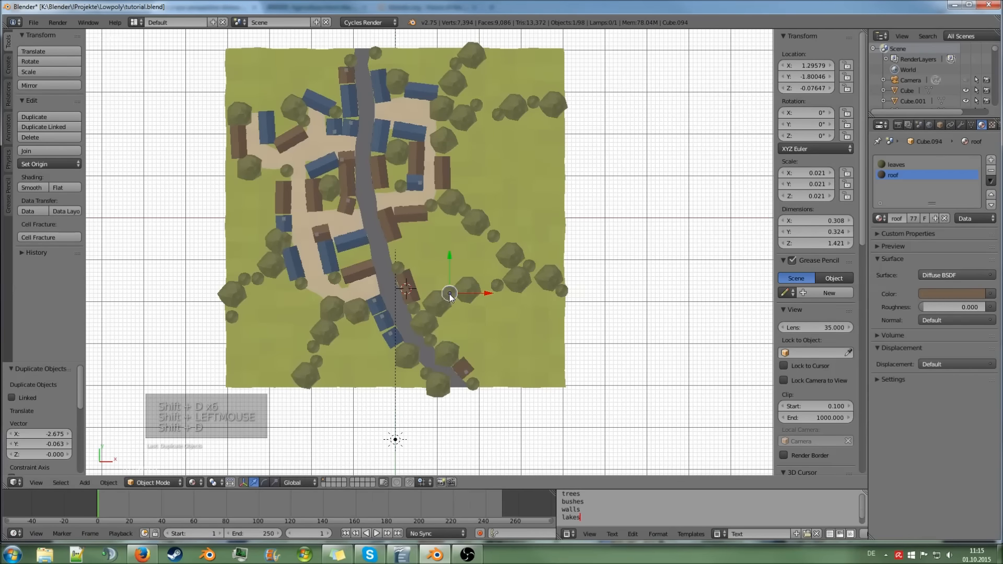
{"action": "key", "text": "shift+d"}
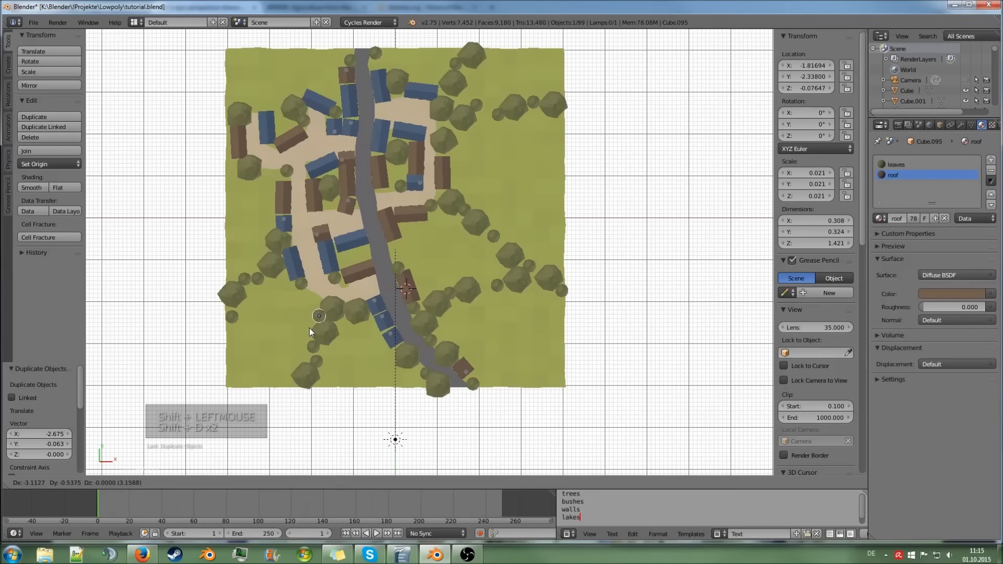
{"action": "left_click", "coordinate": [309, 328]}
Deselect everything, render the village through the camera and inspect the new trees and the small house at the road's end
{"action": "key", "text": "a"}
{"action": "key", "text": "KP_0"}
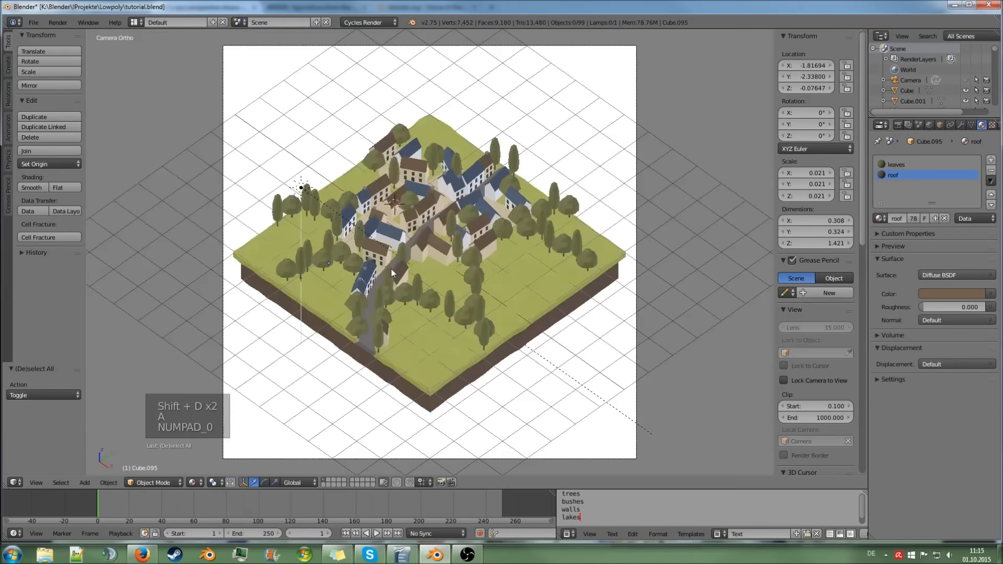
{"action": "key", "text": "F12"}
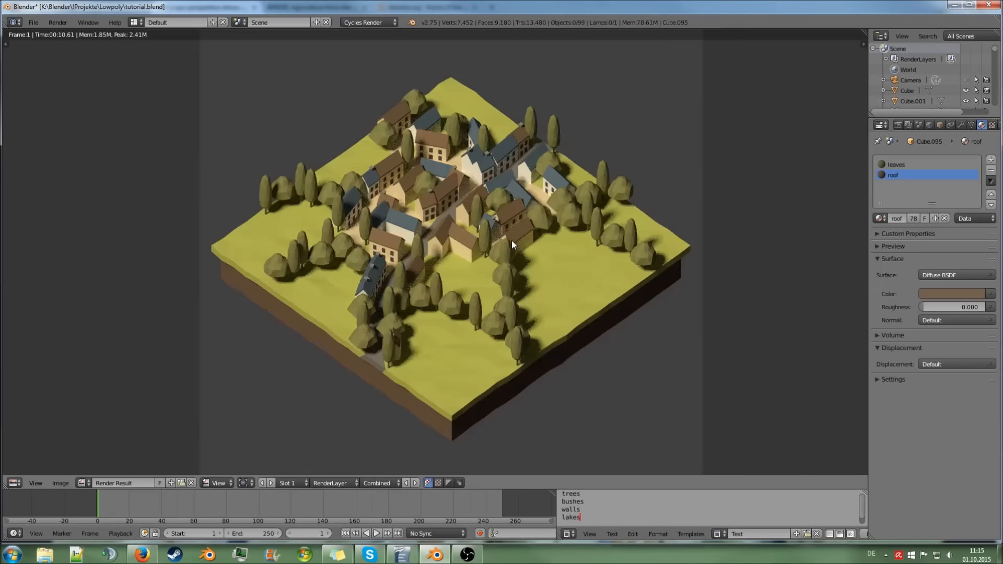
{"action": "scroll", "coordinate": [490, 254], "scroll_direction": "up", "scroll_amount": 4}
{"action": "scroll", "coordinate": [490, 251], "scroll_direction": "down", "scroll_amount": 2}
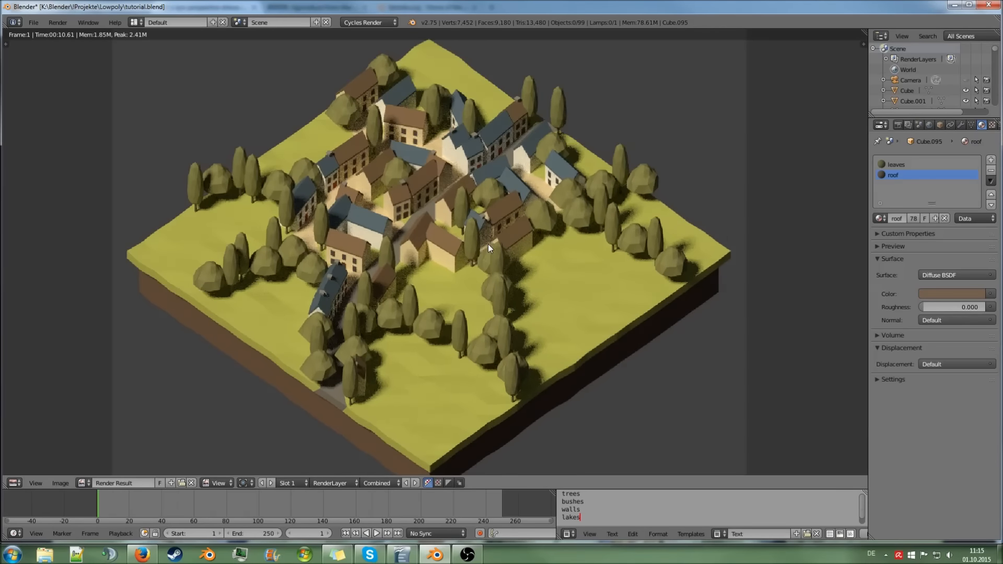
{"action": "scroll", "coordinate": [359, 386], "scroll_direction": "up", "scroll_amount": 6}
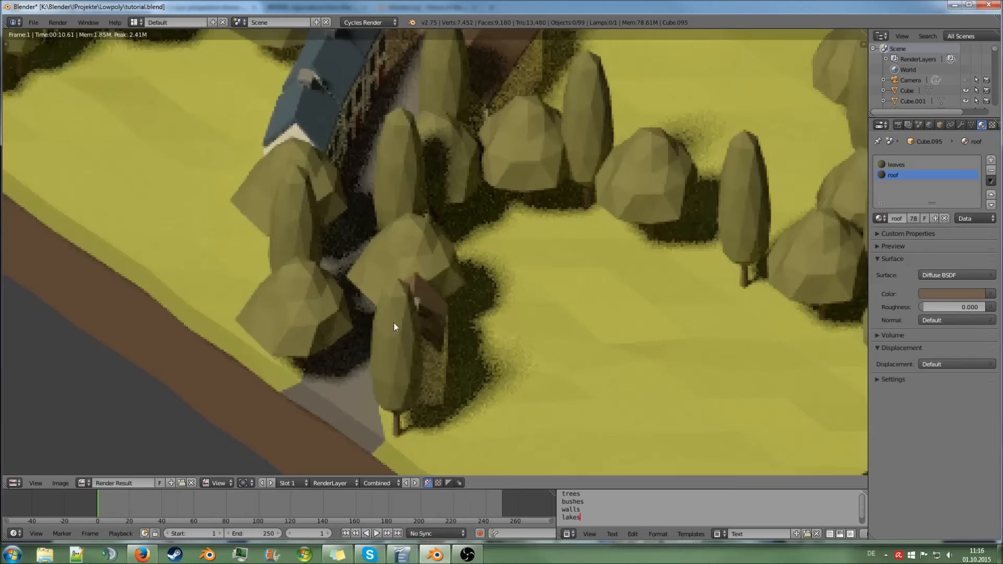
{"action": "scroll", "coordinate": [344, 416], "scroll_direction": "down", "scroll_amount": 2}
{"action": "key", "text": "Escape"}
Examine the plot's southern edge at the road's end from ground level, comparing perspective and orthographic projection
{"action": "middle_click_drag", "start_coordinate": [352, 412], "coordinate": [385, 365]}
{"action": "scroll", "coordinate": [469, 330], "scroll_direction": "up", "scroll_amount": 1}
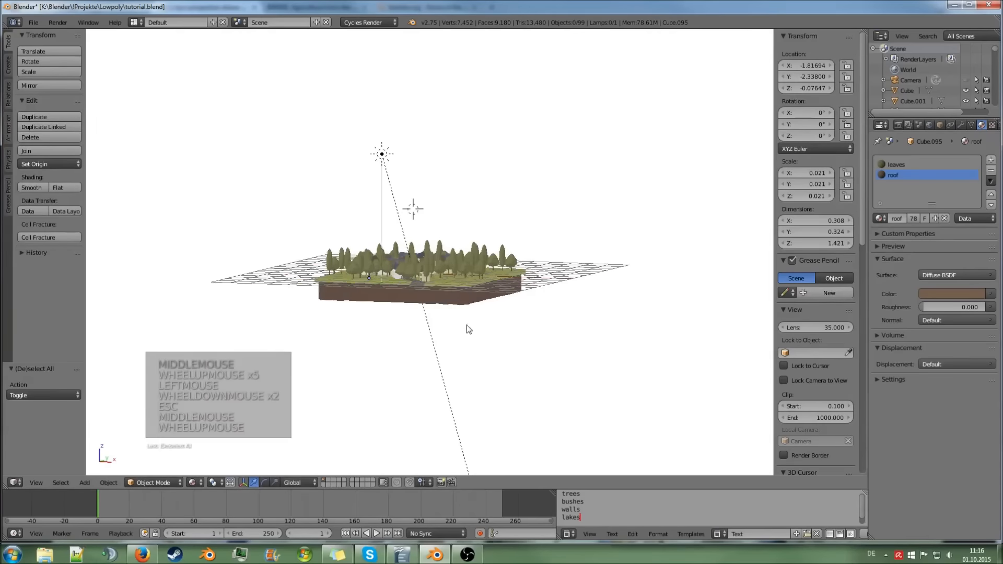
{"action": "scroll", "coordinate": [409, 358], "scroll_direction": "up", "scroll_amount": 10}
{"action": "middle_click_drag", "start_coordinate": [409, 376], "coordinate": [419, 374]}
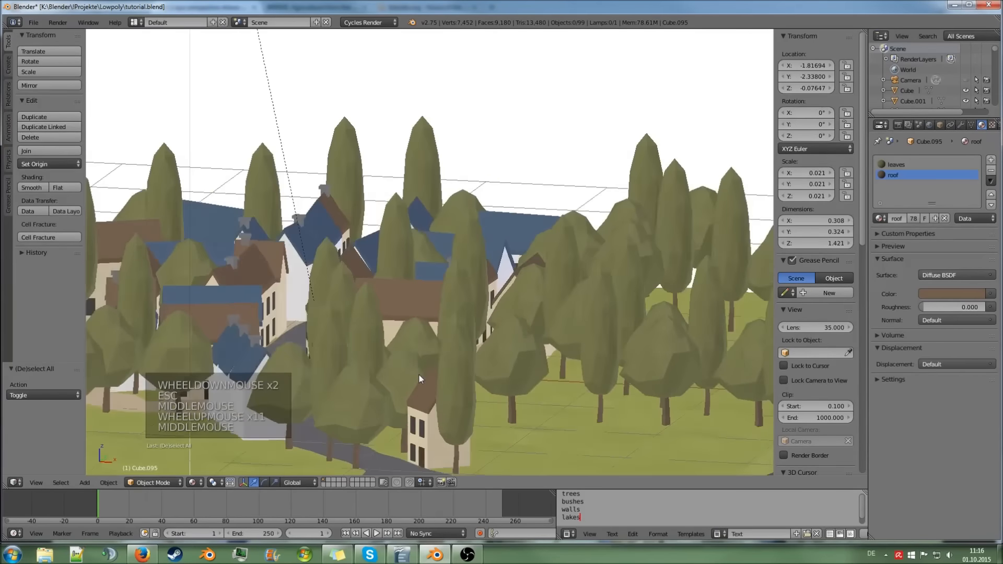
{"action": "scroll", "coordinate": [418, 374], "scroll_direction": "down", "scroll_amount": 8, "text": "shift"}
{"action": "key", "text": "KP_5"}
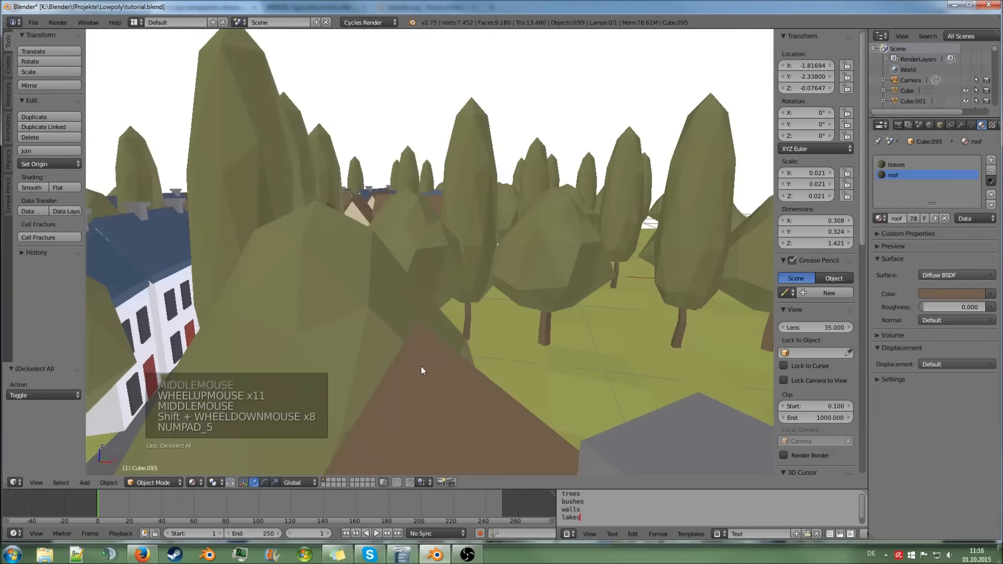
{"action": "scroll", "coordinate": [460, 344], "scroll_direction": "down", "scroll_amount": 4}
{"action": "key", "text": "KP_5"}
{"action": "key", "text": "KP_5"}
{"action": "key", "text": "KP_5"}
{"action": "key", "text": "KP_5"}
{"action": "key", "text": "KP_5"}
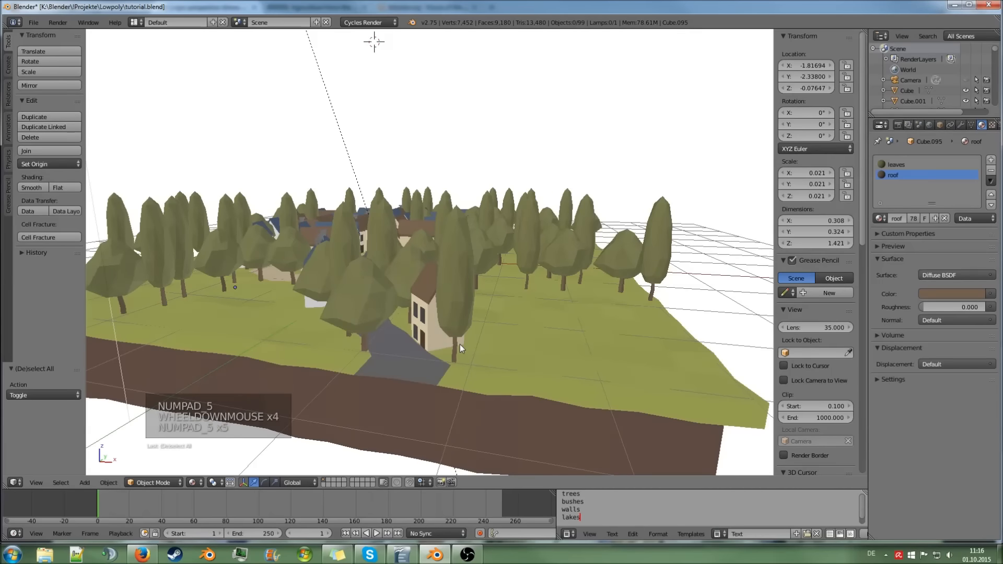
{"action": "scroll", "coordinate": [441, 359], "scroll_direction": "up", "scroll_amount": 1}
{"action": "middle_click_drag", "start_coordinate": [440, 365], "coordinate": [468, 329]}
{"action": "scroll", "coordinate": [433, 395], "scroll_direction": "down", "scroll_amount": 1}
{"action": "key", "text": "KP_5"}
{"action": "scroll", "coordinate": [469, 333], "scroll_direction": "up", "scroll_amount": 1}
{"action": "key", "text": "Tab"}
{"action": "right_click", "coordinate": [486, 274]}
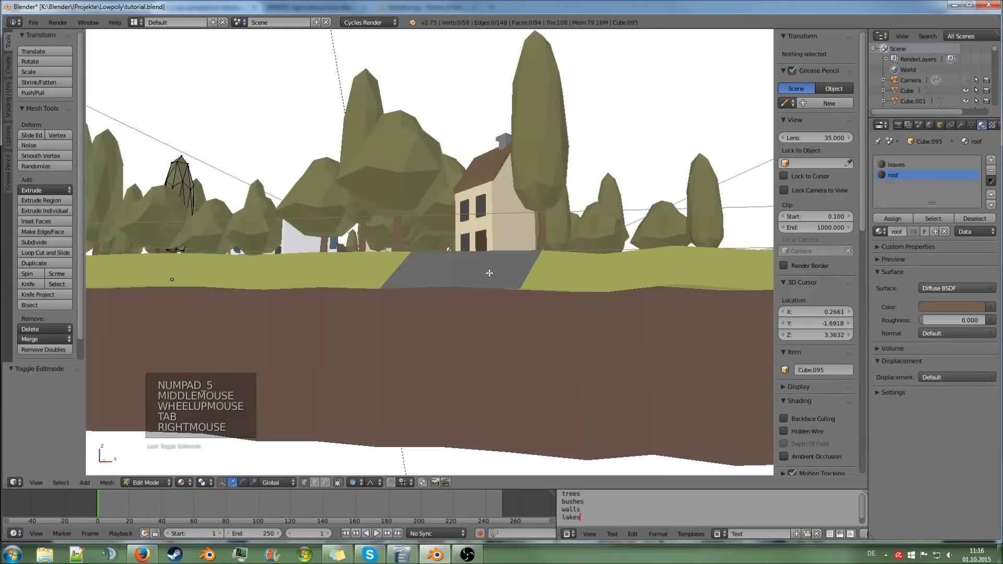
{"action": "key", "text": "Tab"}
In the ground mesh, turn off proportional editing and shift the three vertices at the road's southern end slightly along the X axis
{"action": "right_click", "coordinate": [489, 273]}
{"action": "key", "text": "Tab"}
{"action": "middle_click_drag", "start_coordinate": [489, 272], "coordinate": [484, 265]}
{"action": "right_click", "coordinate": [422, 226]}
{"action": "right_click", "coordinate": [428, 226], "text": "shift"}
{"action": "right_click", "coordinate": [432, 222]}
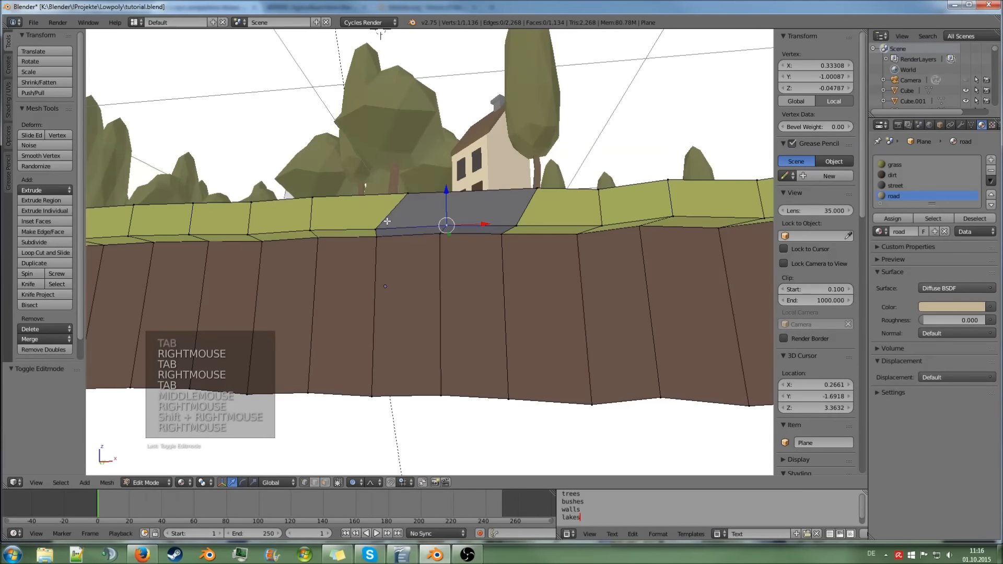
{"action": "right_click", "coordinate": [385, 224], "text": "shift"}
{"action": "right_click", "coordinate": [502, 231], "text": "shift"}
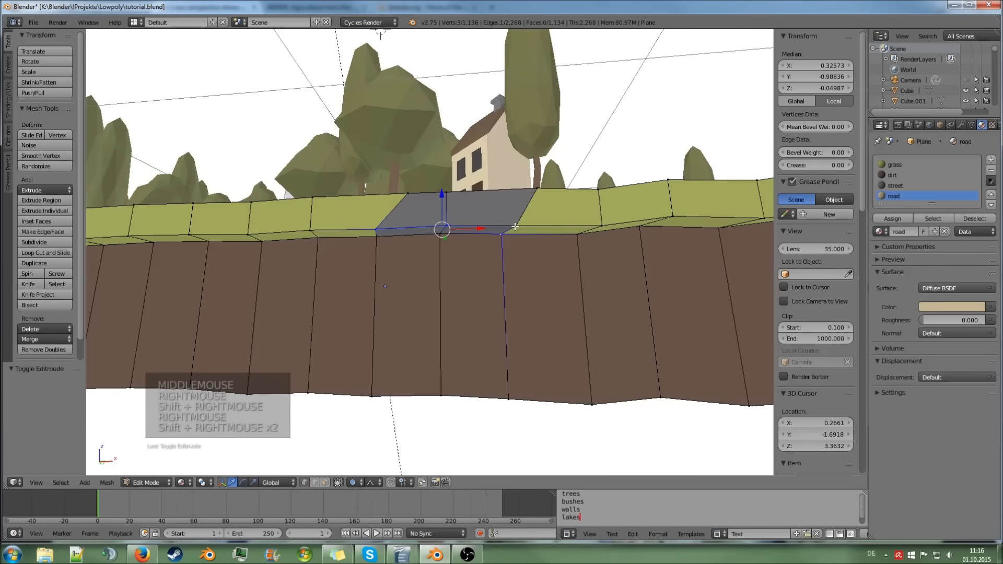
{"action": "right_click", "coordinate": [516, 225]}
{"action": "right_click", "coordinate": [448, 223], "text": "shift"}
{"action": "right_click", "coordinate": [388, 220], "text": "shift"}
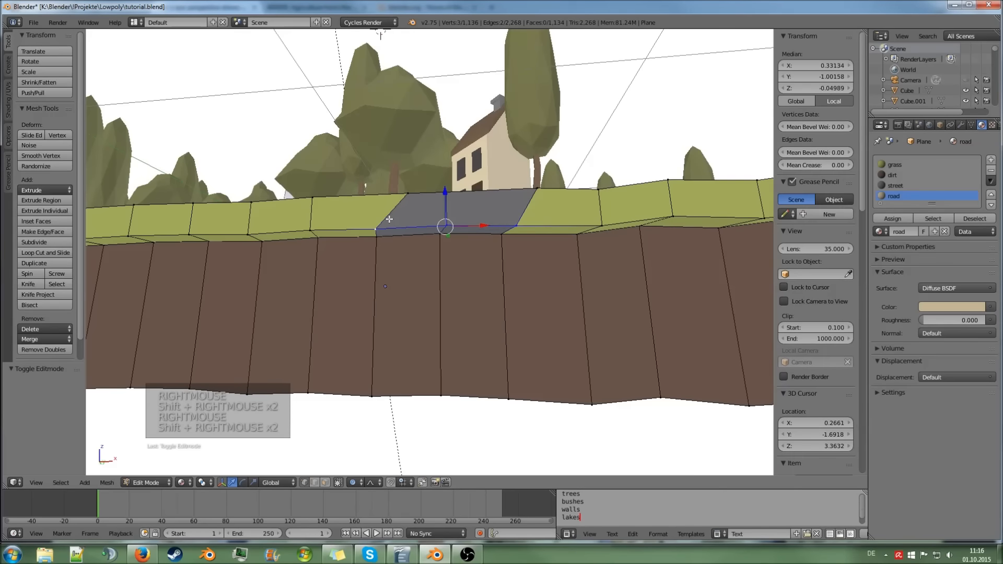
{"action": "key", "text": "o"}
{"action": "key", "text": "o"}
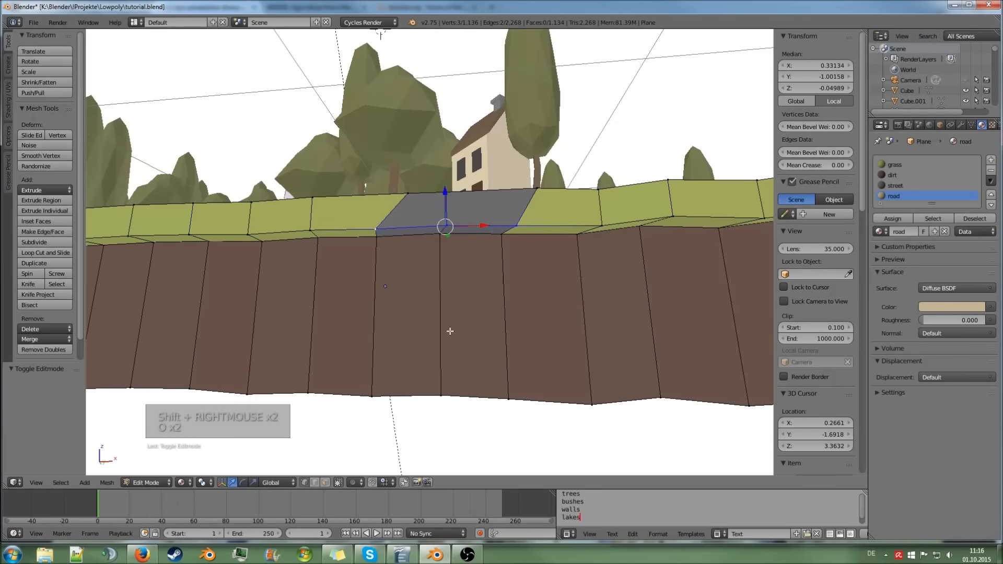
{"action": "left_click_drag", "start_coordinate": [481, 229], "coordinate": [503, 222]}
{"action": "key", "text": "Tab"}
Deselect everything and look at the whole village through the camera
{"action": "middle_click_drag", "start_coordinate": [503, 222], "coordinate": [516, 305]}
{"action": "key", "text": "a"}
{"action": "scroll", "coordinate": [528, 271], "scroll_direction": "down", "scroll_amount": 1}
{"action": "key", "text": "KP_0"}
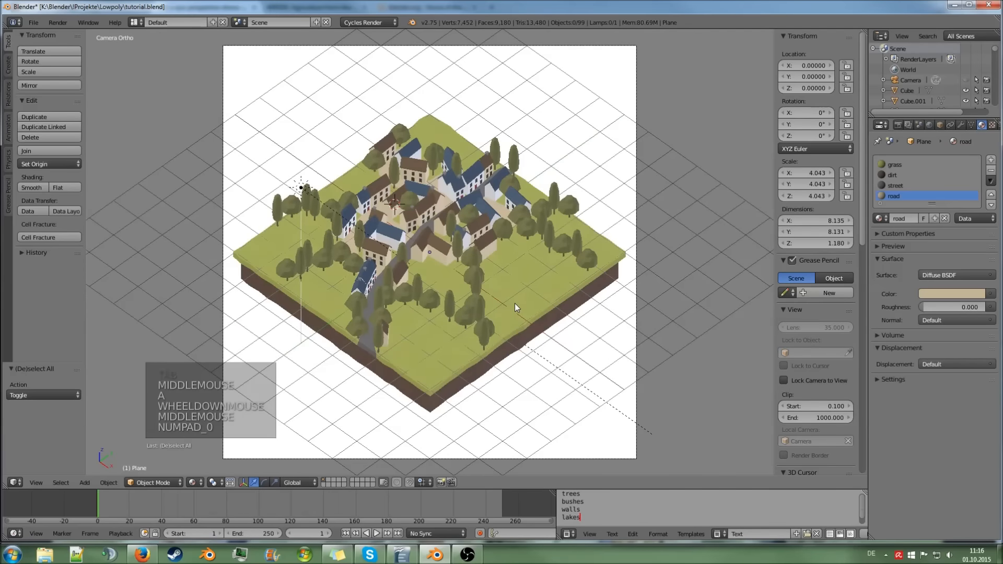
Remove the finished "trees" entry from the to-do text
{"action": "left_click", "coordinate": [589, 493]}
{"action": "left_click", "coordinate": [590, 494]}
{"action": "key", "text": "BackSpace"}
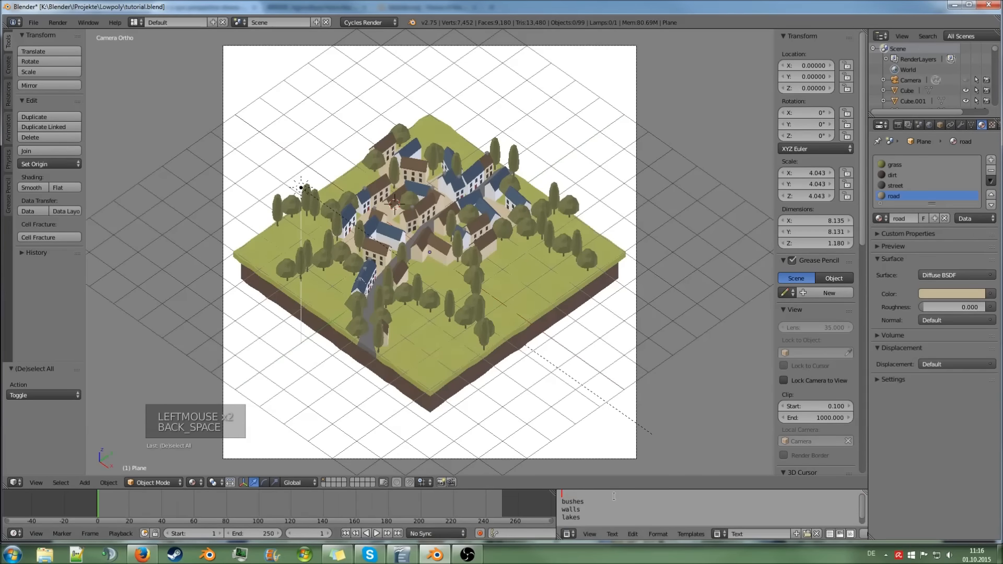
{"action": "key", "text": "Delete"}
Add an ico sphere with 1 subdivision as the base for a bush and give it the leaves material
{"action": "middle_click_drag", "start_coordinate": [554, 397], "coordinate": [504, 325]}
{"action": "scroll", "coordinate": [504, 341], "scroll_direction": "up", "scroll_amount": 6}
{"action": "key", "text": "shift+a"}
{"action": "mouse_move", "coordinate": [506, 318]}
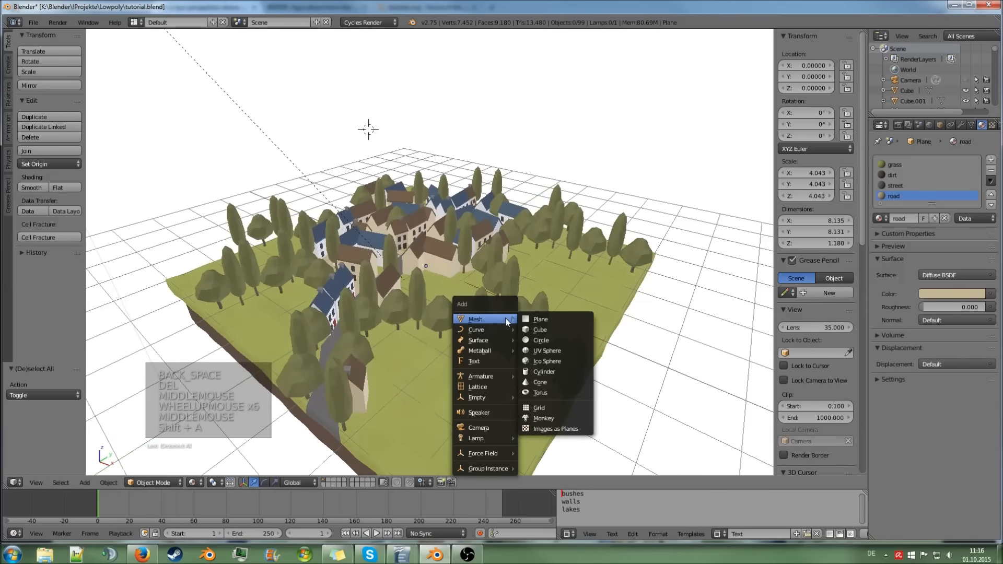
{"action": "left_click", "coordinate": [550, 360]}
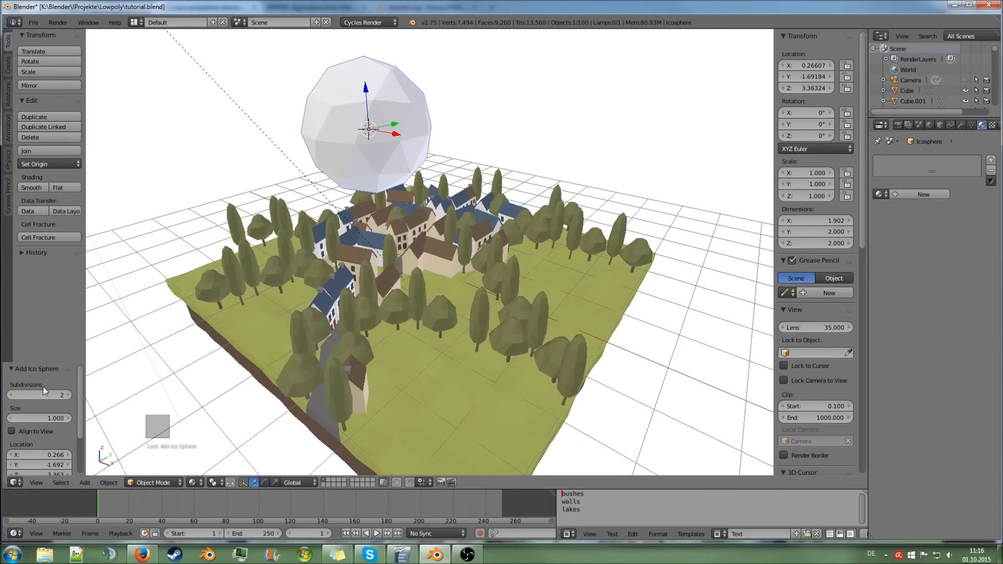
{"action": "left_click", "coordinate": [10, 395]}
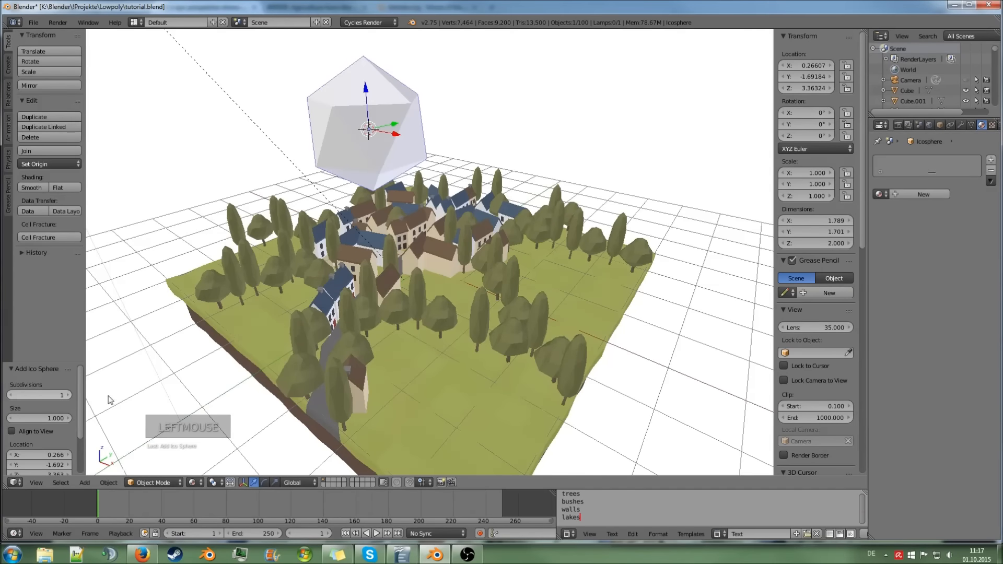
{"action": "left_click", "coordinate": [880, 194]}
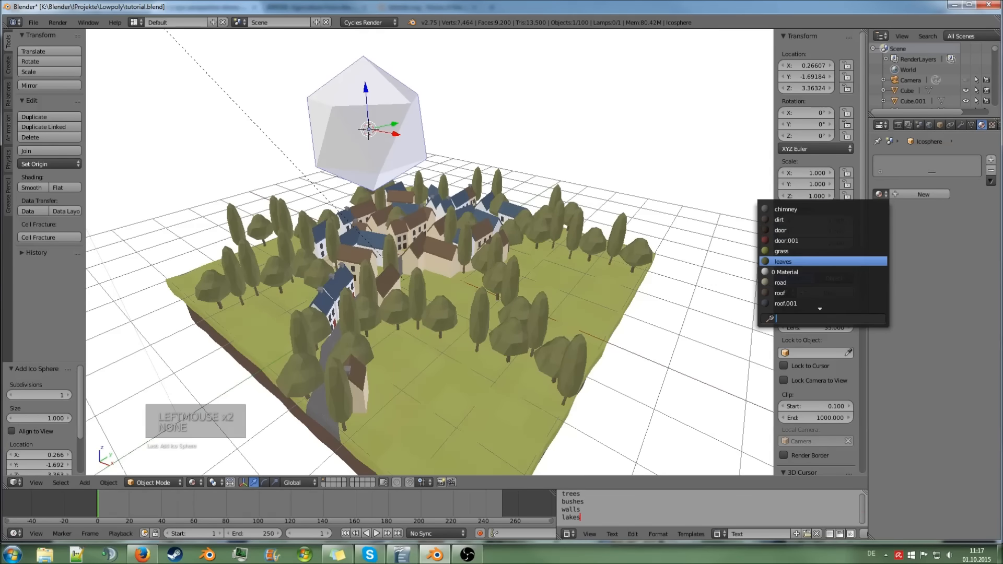
{"action": "left_click", "coordinate": [783, 261]}
With smooth proportional editing on, pull one upper corner vertex and one lower corner vertex of the sphere out of shape
{"action": "key", "text": "Tab"}
{"action": "right_click", "coordinate": [411, 103]}
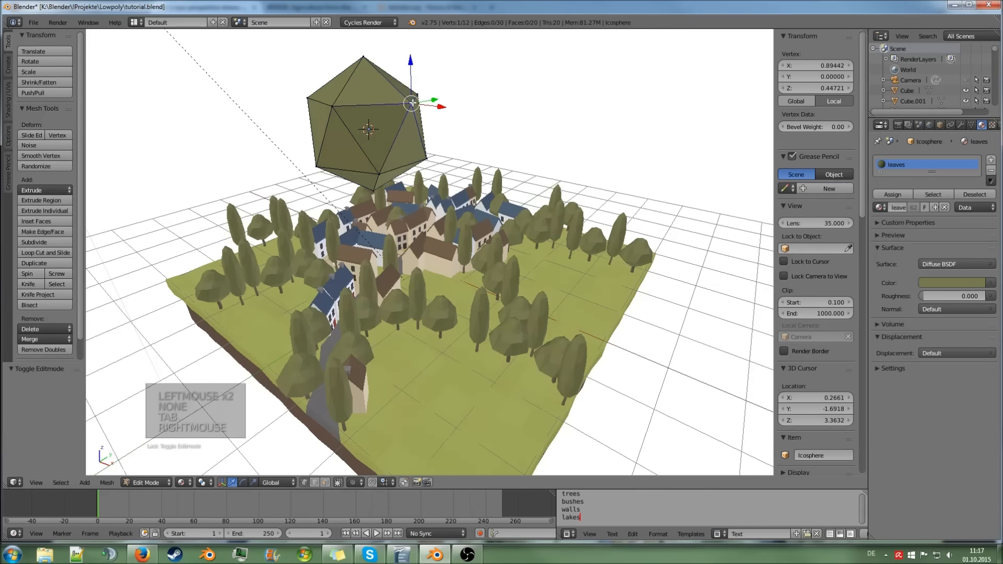
{"action": "key", "text": "o"}
{"action": "key", "text": "o"}
{"action": "key", "text": "g"}
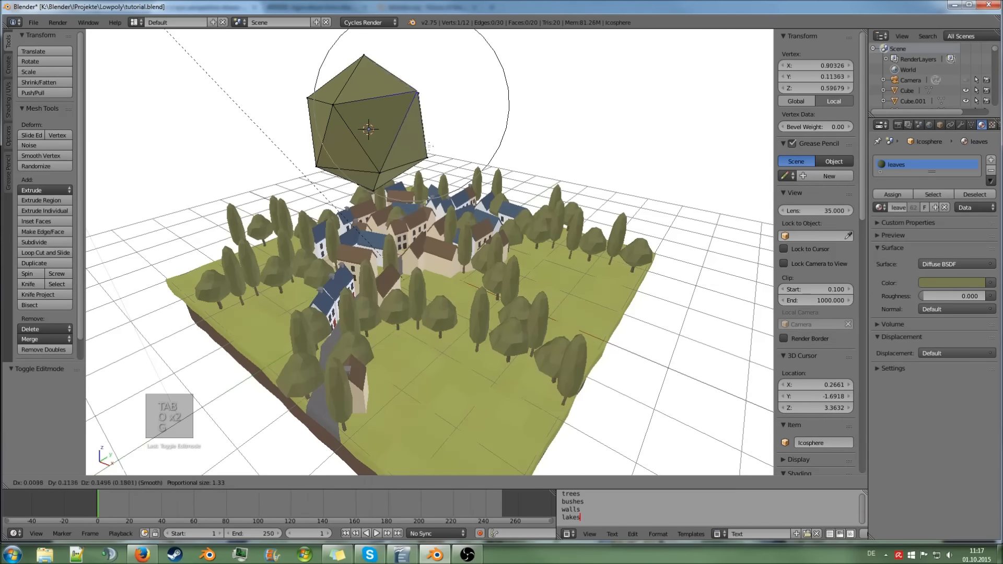
{"action": "left_click", "coordinate": [431, 142]}
{"action": "right_click", "coordinate": [314, 168]}
{"action": "key", "text": "g"}
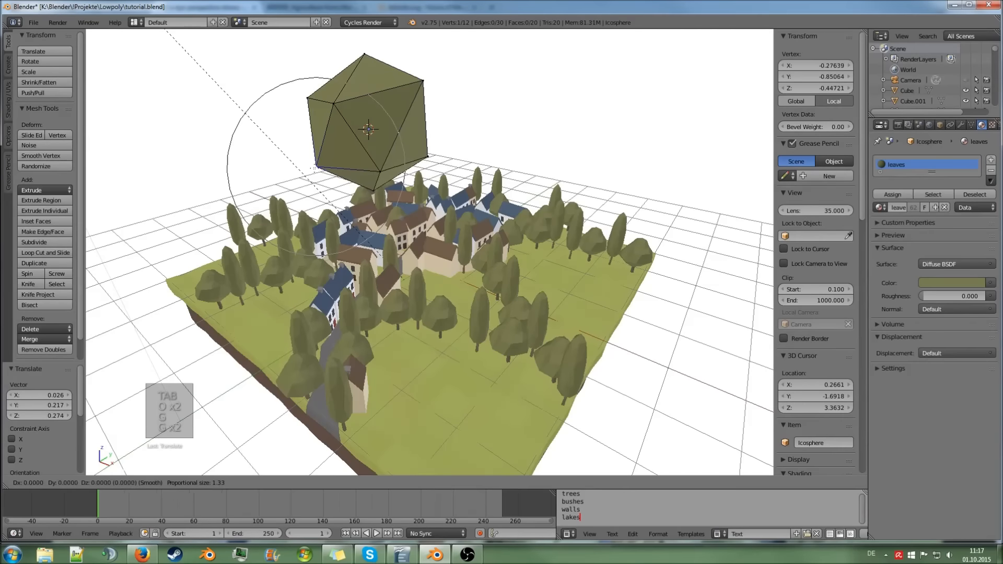
{"action": "left_click", "coordinate": [302, 189]}
Push the sphere's top vertex down and shift an upper side vertex to make the shape flatter and more irregular
{"action": "right_click", "coordinate": [360, 58]}
{"action": "key", "text": "g"}
{"action": "left_click", "coordinate": [344, 83]}
{"action": "middle_click_drag", "start_coordinate": [345, 82], "coordinate": [448, 76]}
{"action": "key", "text": "g"}
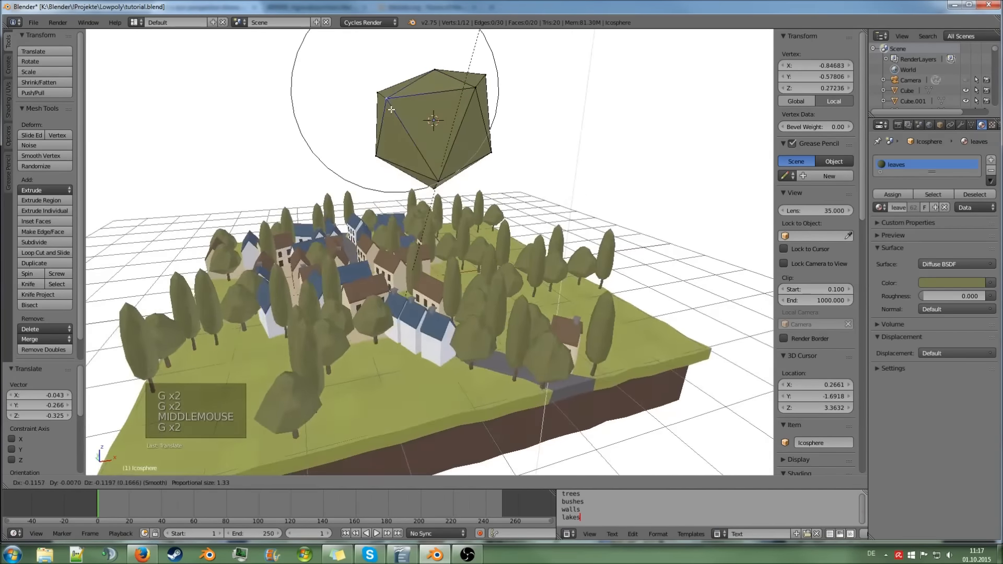
{"action": "left_click", "coordinate": [460, 119]}
Lower the raised upper corner vertex of the bush mesh and return to Object Mode
{"action": "key", "text": "Tab"}
{"action": "middle_click_drag", "start_coordinate": [459, 118], "coordinate": [388, 106]}
{"action": "key", "text": "Tab"}
{"action": "right_click", "coordinate": [400, 79]}
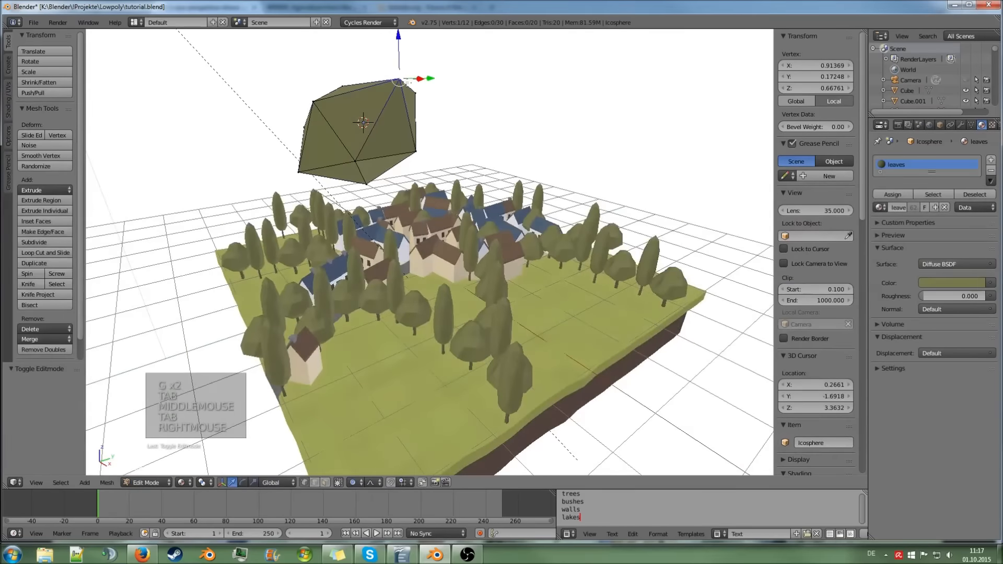
{"action": "key", "text": "g"}
{"action": "left_click", "coordinate": [383, 104]}
{"action": "key", "text": "Tab"}
Scale the bush to about 0.173 and move it over the meadow, about 2.909 down and 1.844 along X
{"action": "middle_click_drag", "start_coordinate": [381, 107], "coordinate": [432, 129]}
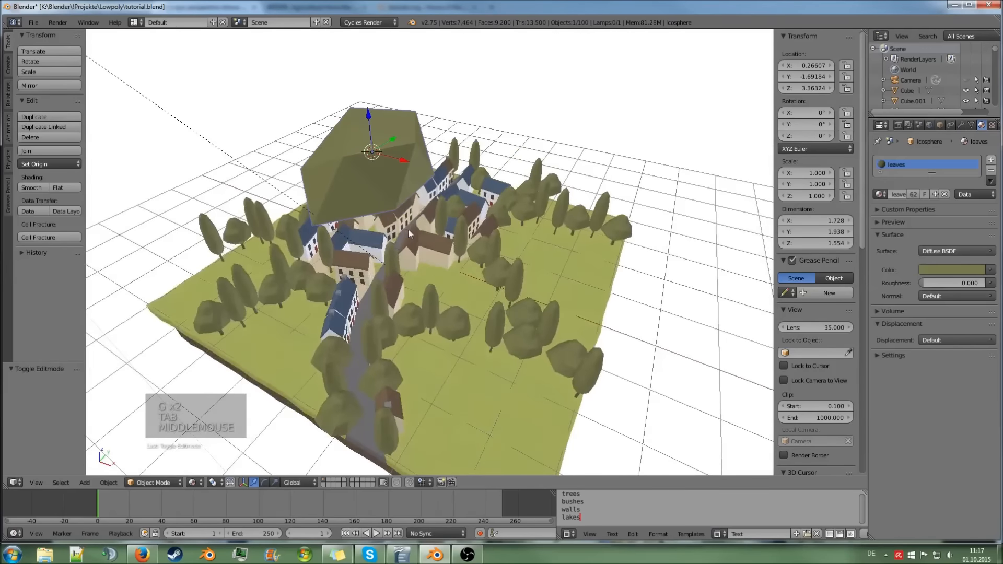
{"action": "key", "text": "s"}
{"action": "key", "text": "s"}
{"action": "left_click", "coordinate": [405, 139]}
{"action": "left_click_drag", "start_coordinate": [369, 124], "coordinate": [364, 274]}
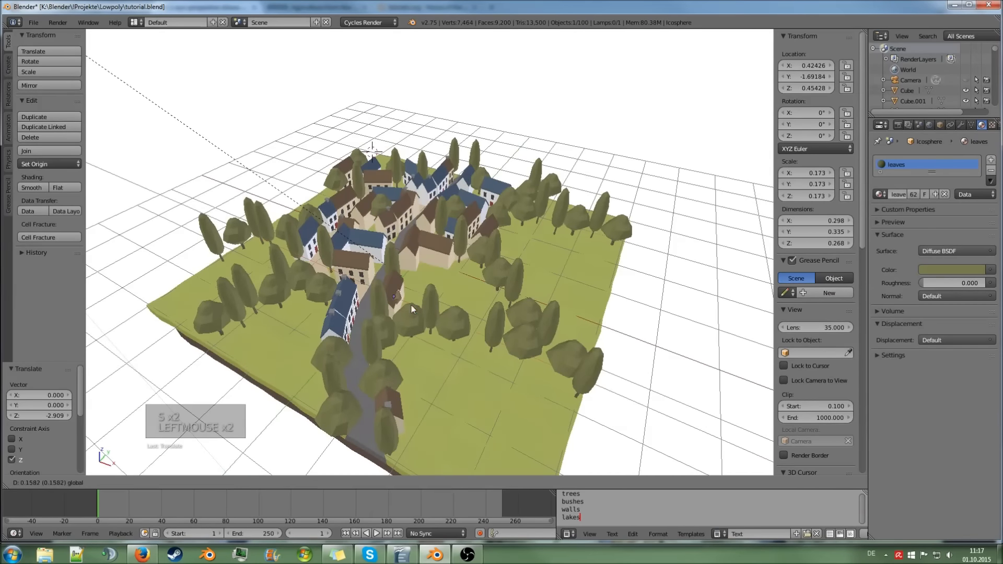
{"action": "left_click_drag", "start_coordinate": [485, 347], "coordinate": [486, 346]}
Sink the bush into the grass at about Z 0.02, rotate it about 16° and scale it to about 0.132
{"action": "middle_click_drag", "start_coordinate": [485, 347], "coordinate": [506, 274]}
{"action": "scroll", "coordinate": [486, 291], "scroll_direction": "up", "scroll_amount": 2}
{"action": "left_click", "coordinate": [481, 258]}
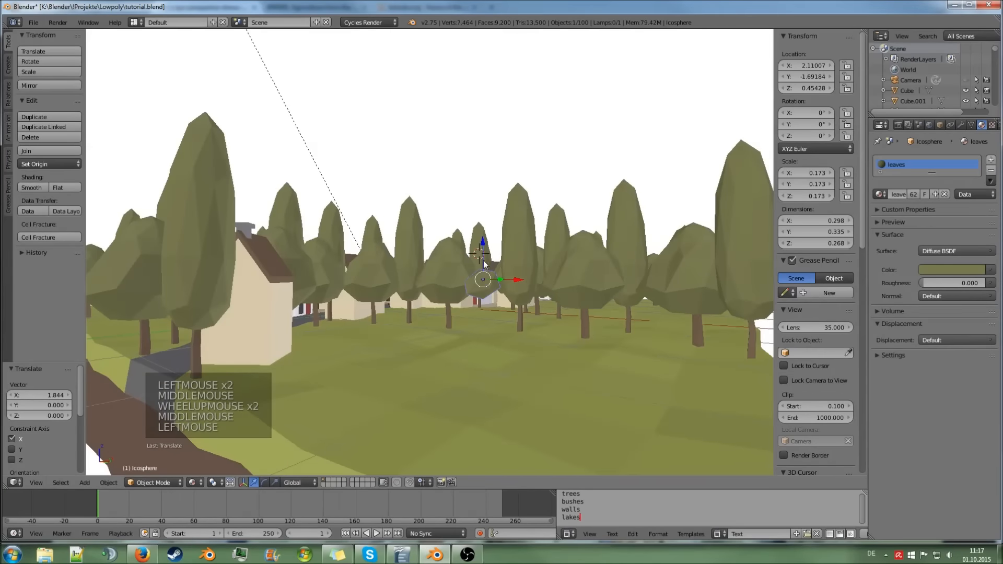
{"action": "left_click", "coordinate": [517, 308]}
{"action": "key", "text": "r"}
{"action": "key", "text": "s"}
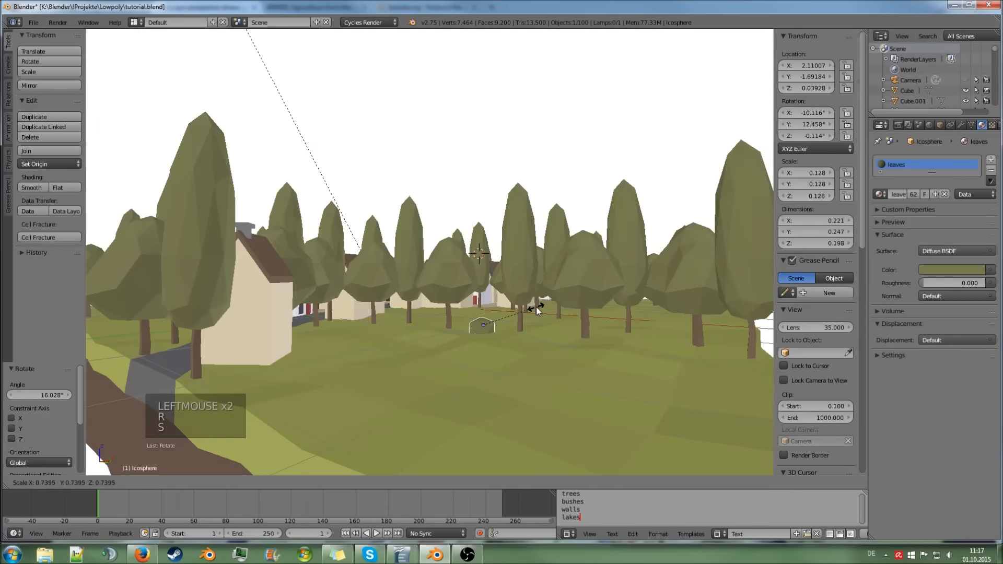
{"action": "left_click", "coordinate": [537, 308]}
{"action": "left_click_drag", "start_coordinate": [482, 290], "coordinate": [482, 292]}
In the orthographic top view, duplicate the bush to about X 2.60, Y -1.58 and rotate the copy about 23°
{"action": "key", "text": "KP_7"}
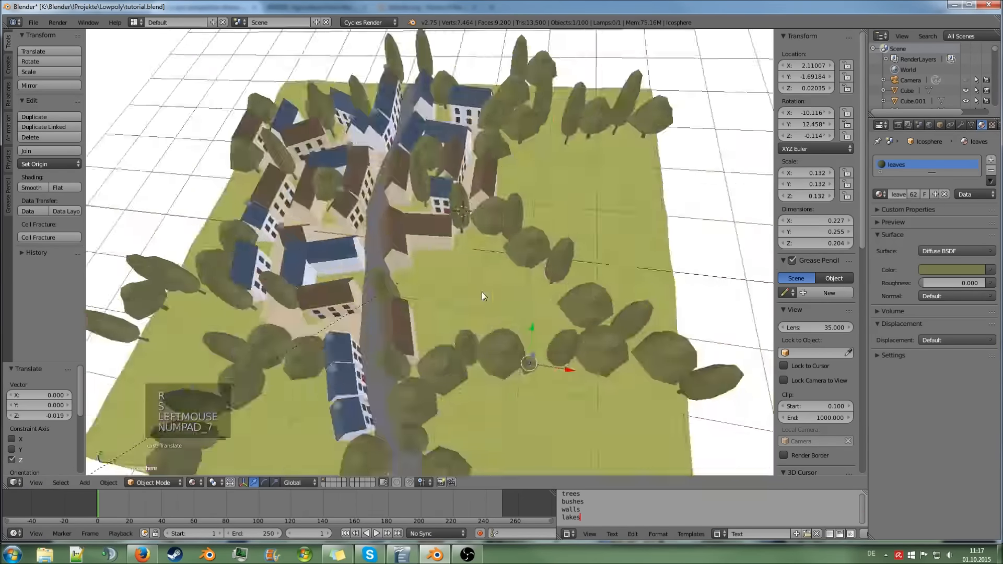
{"action": "scroll", "coordinate": [534, 332], "scroll_direction": "down", "scroll_amount": 2}
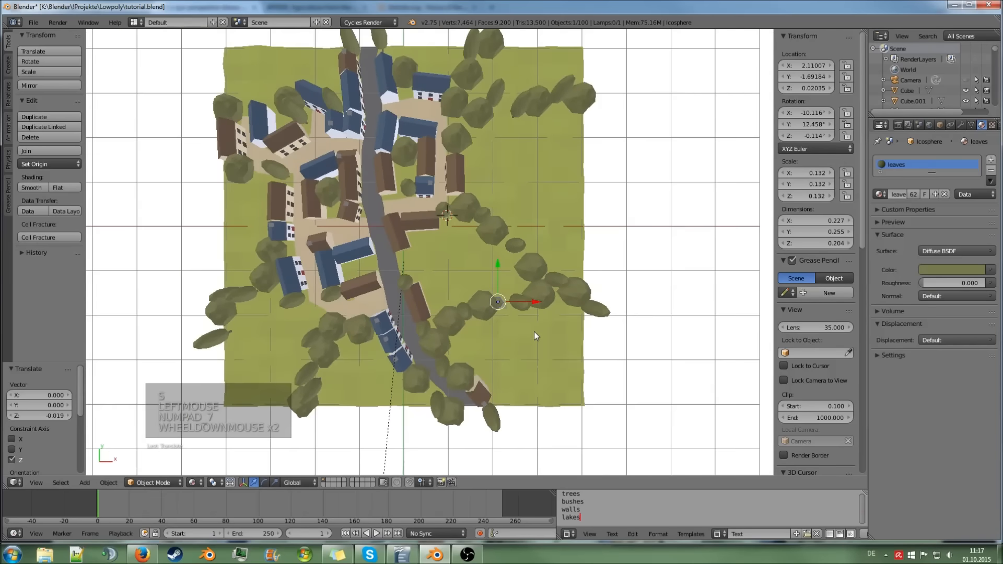
{"action": "scroll", "coordinate": [534, 331], "scroll_direction": "up", "scroll_amount": 1}
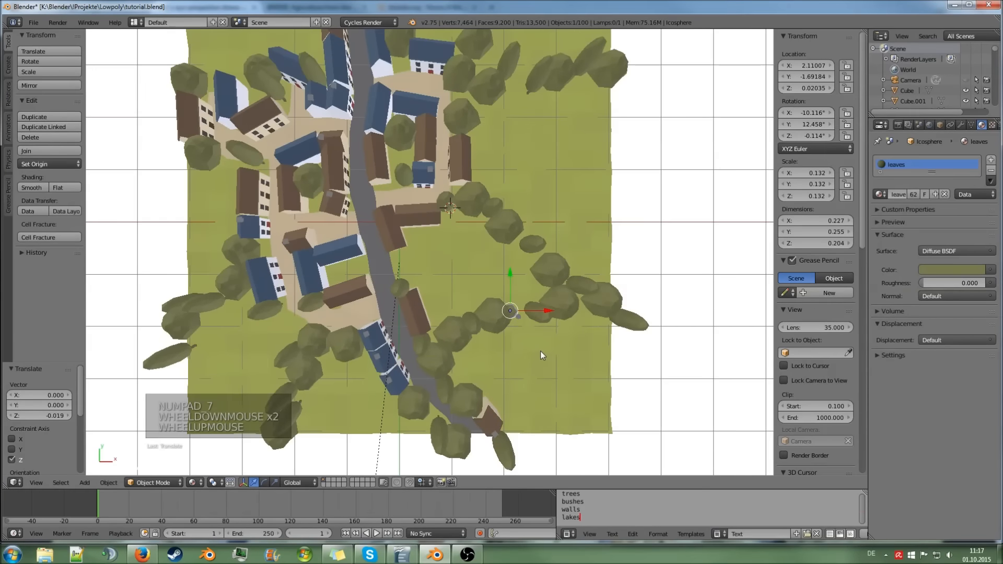
{"action": "key", "text": "KP_5"}
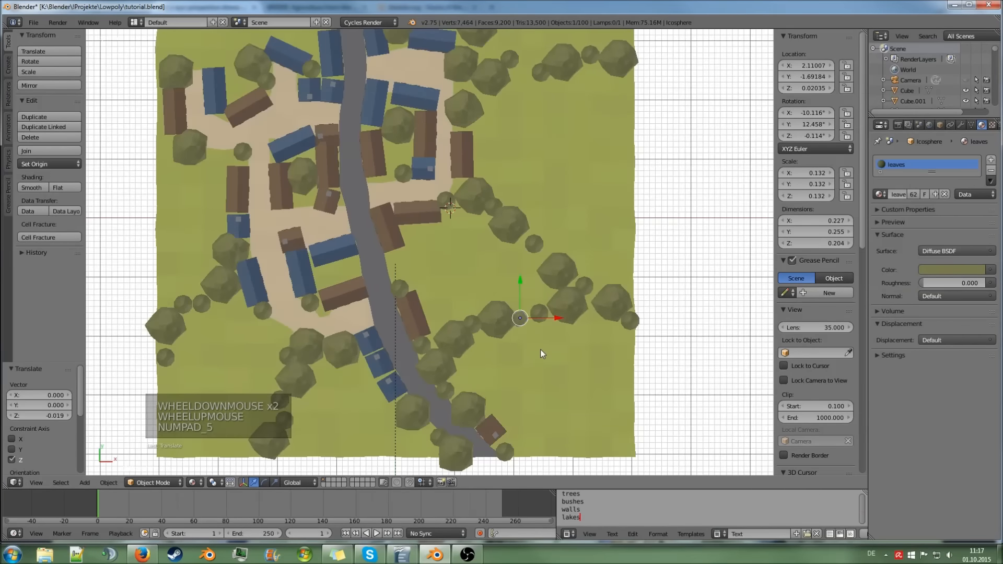
{"action": "key", "text": "shift+d"}
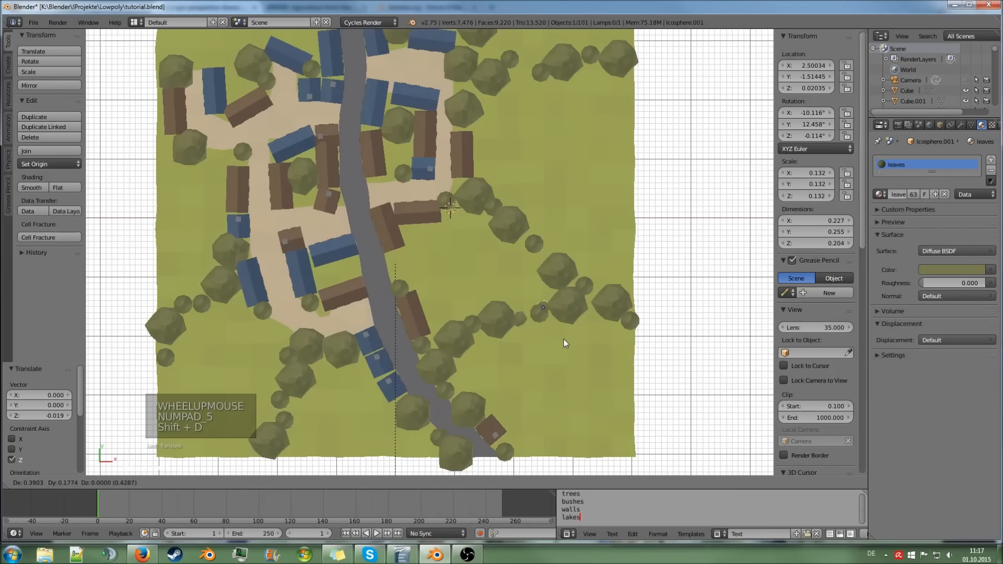
{"action": "left_click", "coordinate": [569, 342]}
{"action": "key", "text": "r"}
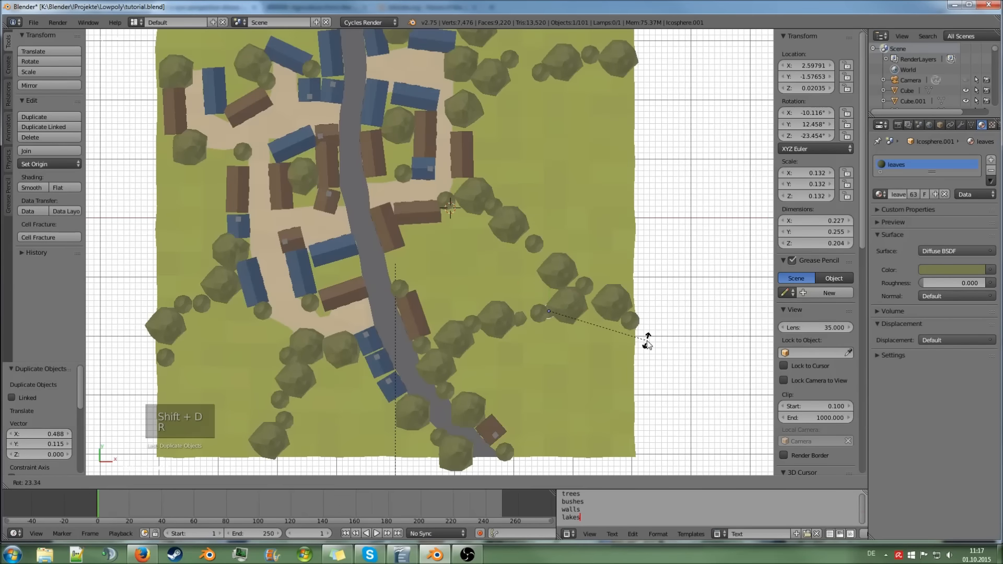
{"action": "left_click", "coordinate": [646, 342]}
Place two more bush copies along the tree row east of the village, rotating them about 23° and 27°
{"action": "key", "text": "shift+d"}
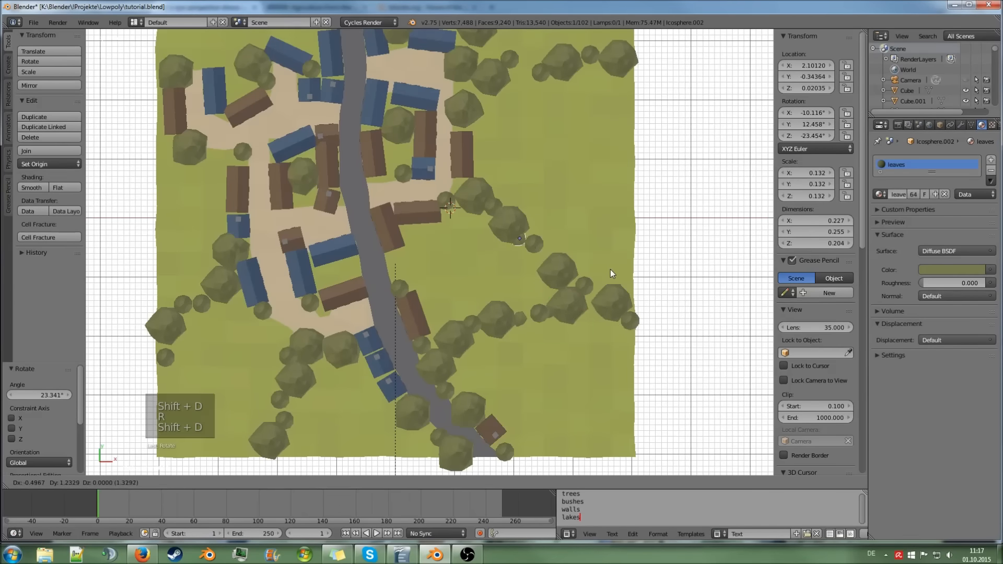
{"action": "left_click", "coordinate": [610, 269]}
{"action": "key", "text": "r"}
{"action": "left_click", "coordinate": [606, 322]}
{"action": "key", "text": "shift+d"}
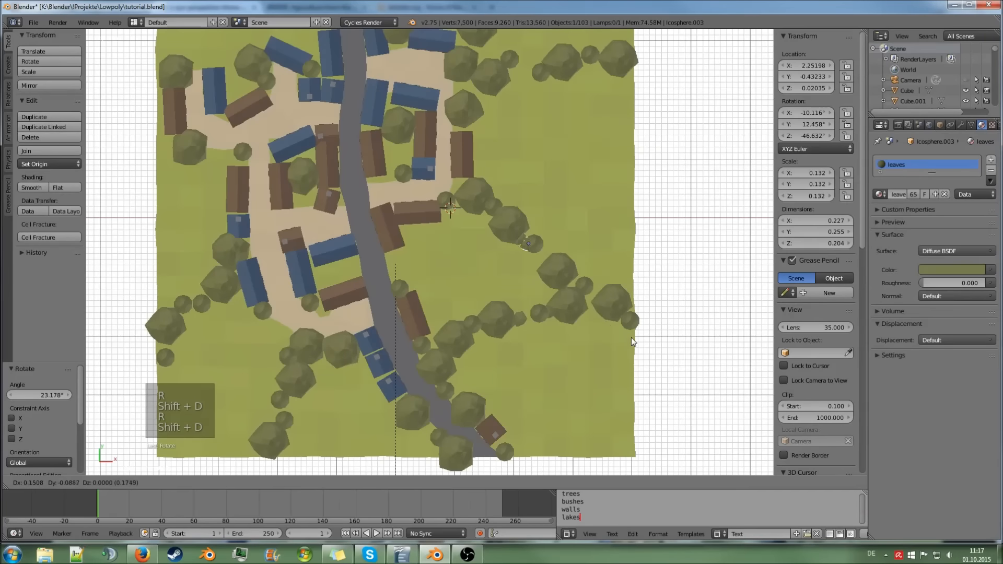
{"action": "left_click", "coordinate": [637, 346]}
{"action": "key", "text": "r"}
{"action": "left_click", "coordinate": [585, 362]}
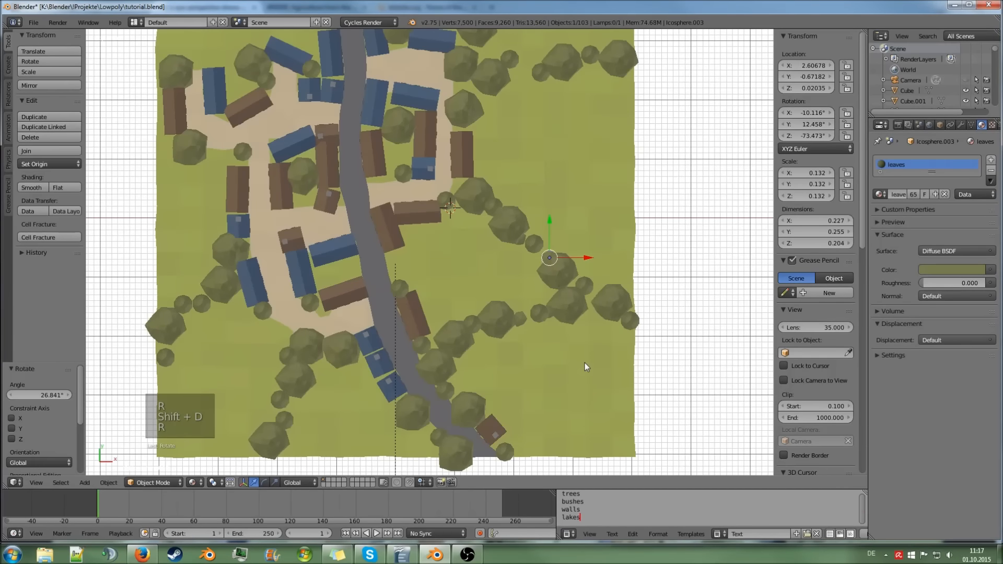
Duplicate three more bushes among the tree cluster near the plot's eastern edge, giving each copy a different rotation
{"action": "key", "text": "shift+d"}
{"action": "left_click", "coordinate": [612, 389]}
{"action": "key", "text": "r"}
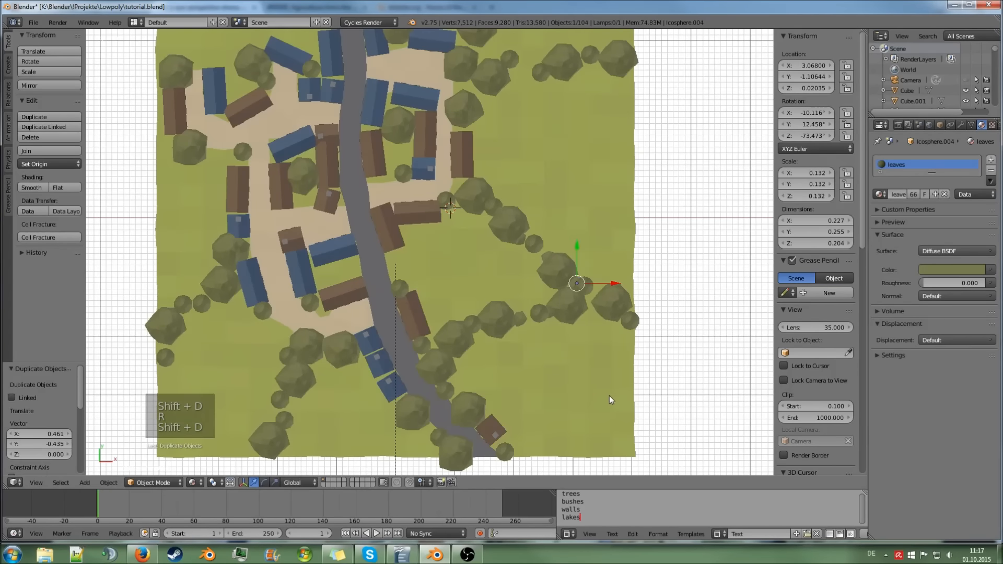
{"action": "left_click", "coordinate": [641, 361]}
{"action": "key", "text": "shift+d"}
{"action": "left_click", "coordinate": [660, 365]}
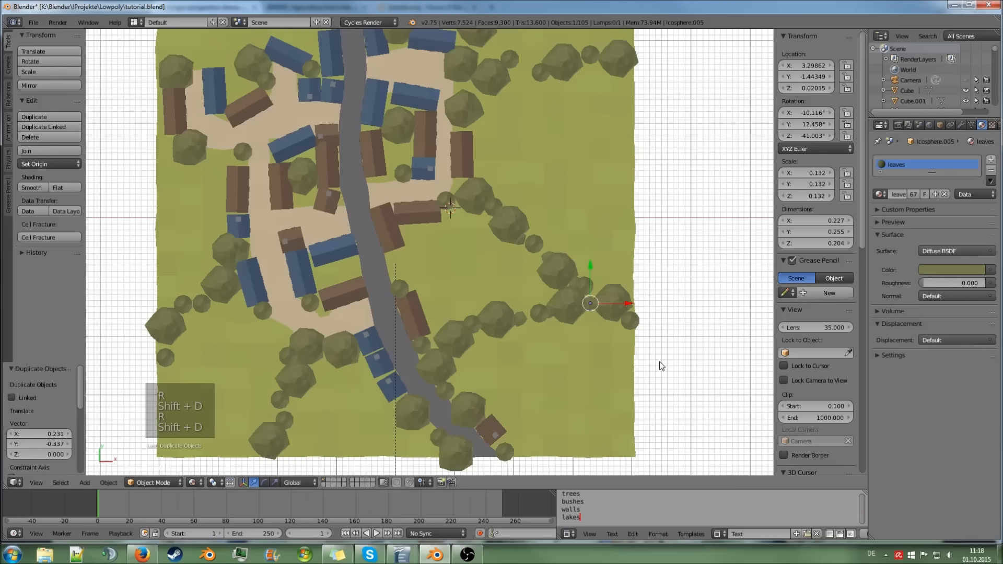
{"action": "key", "text": "r"}
{"action": "left_click", "coordinate": [649, 392]}
{"action": "key", "text": "shift+d"}
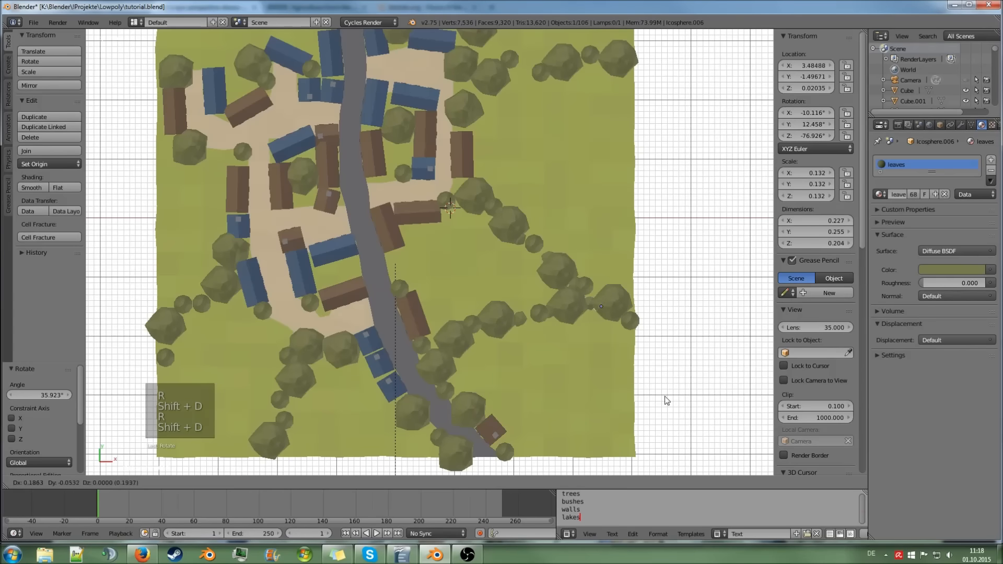
{"action": "left_click", "coordinate": [673, 407]}
{"action": "key", "text": "r"}
{"action": "left_click", "coordinate": [656, 409]}
Add two bush copies in the tree row nearer the road, at about X 1.38, Y -1.90 and X 1.61, Y -1.82
{"action": "key", "text": "shift+d"}
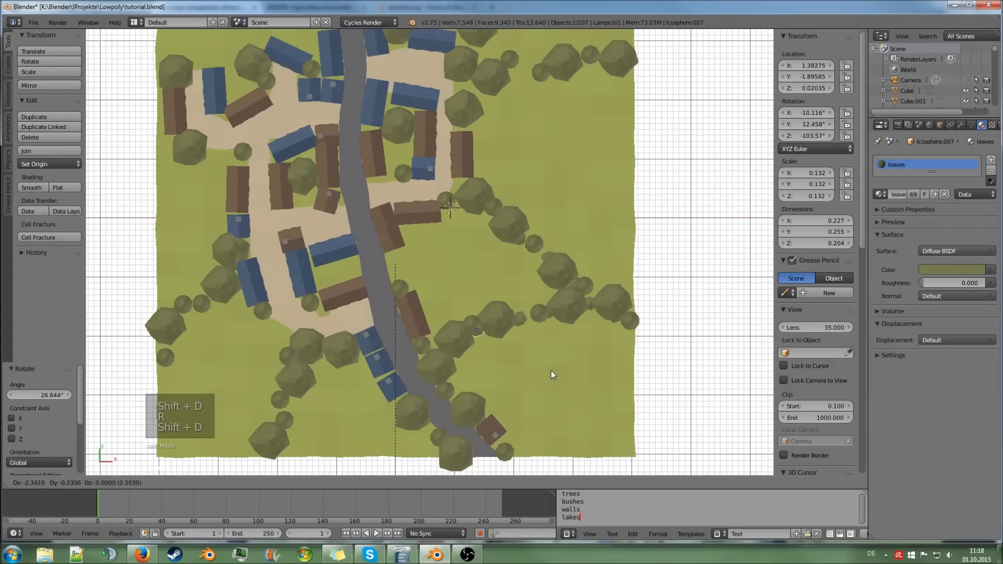
{"action": "left_click", "coordinate": [551, 371]}
{"action": "middle_click_drag", "start_coordinate": [541, 356], "coordinate": [525, 315]}
{"action": "scroll", "coordinate": [500, 329], "scroll_direction": "up", "scroll_amount": 2}
{"action": "key", "text": "KP_7"}
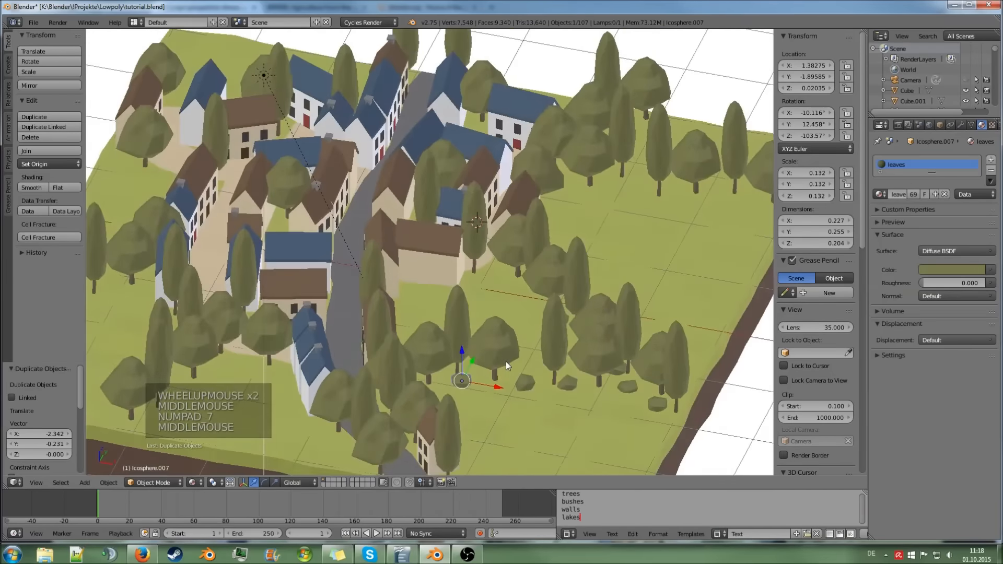
{"action": "key", "text": "KP_7"}
{"action": "key", "text": "shift+d"}
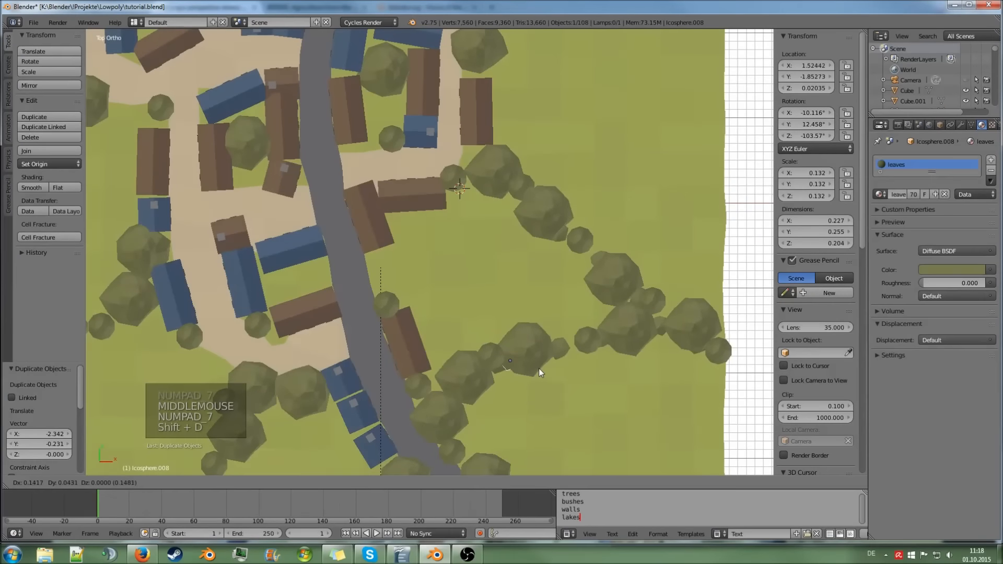
{"action": "left_click", "coordinate": [542, 366]}
Add another bush copy at about X 1.89, Y -1.73 and rotate it about 50°
{"action": "key", "text": "shift+d"}
{"action": "left_click", "coordinate": [571, 359]}
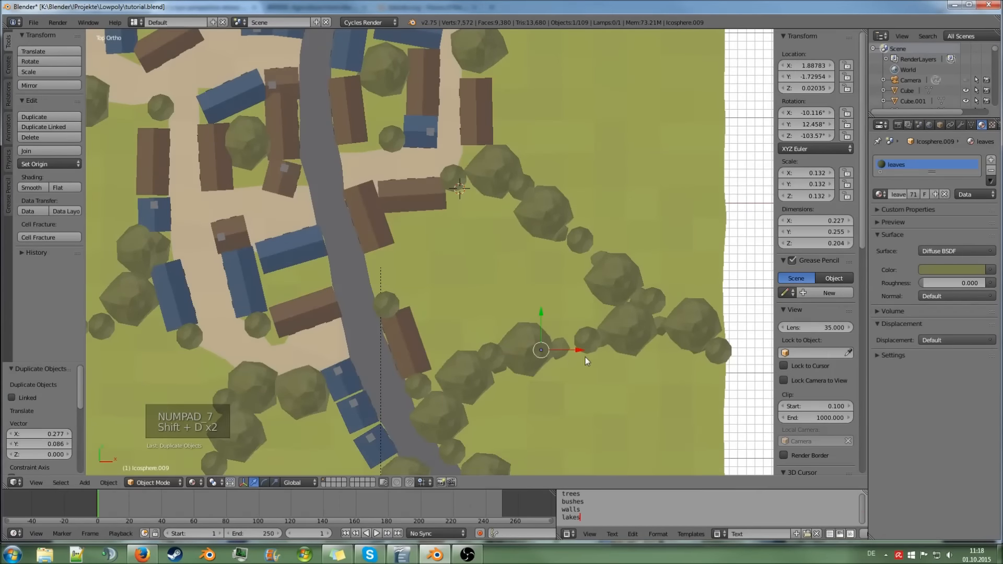
{"action": "key", "text": "r"}
{"action": "left_click", "coordinate": [599, 388]}
Shift the second bush from the road end of the row about -0.032 along X
{"action": "middle_click_drag", "start_coordinate": [599, 388], "coordinate": [507, 377]}
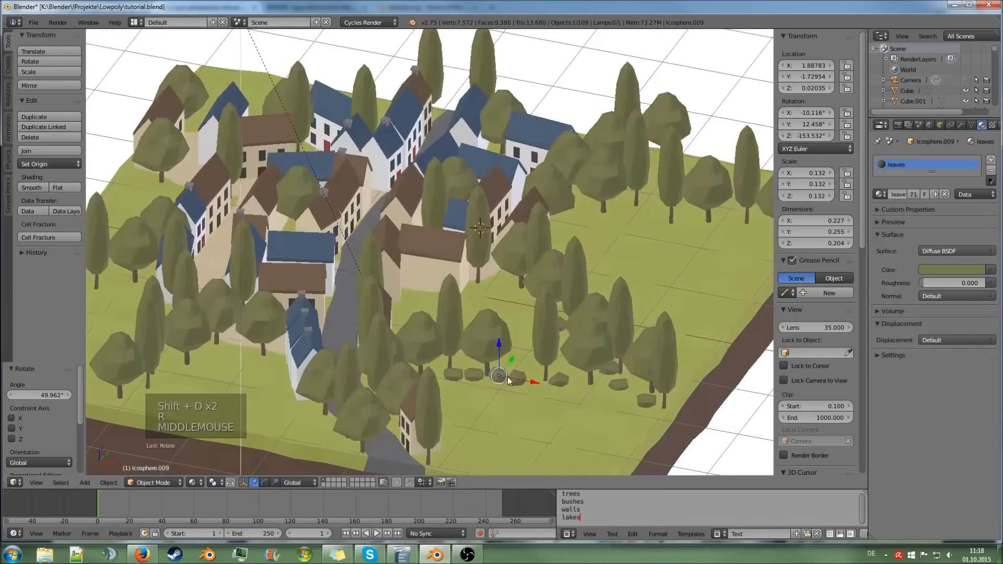
{"action": "right_click", "coordinate": [485, 375]}
{"action": "left_click_drag", "start_coordinate": [487, 377], "coordinate": [485, 378]}
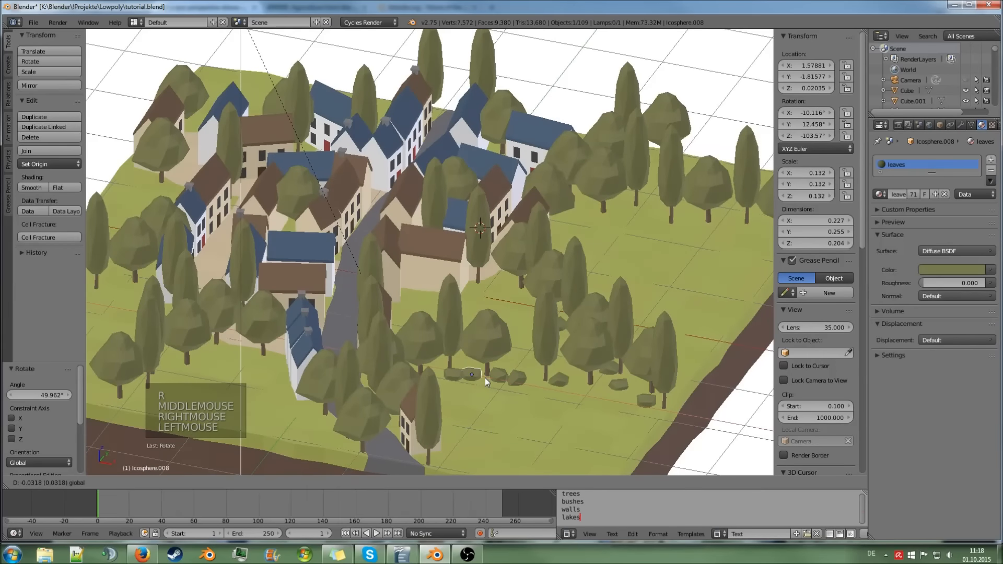
Select the four bushes in the row together and duplicate them to the northern tree row, about -0.118 in X and 1.922 in Y
{"action": "right_click", "coordinate": [454, 373], "text": "shift"}
{"action": "right_click", "coordinate": [499, 375], "text": "shift"}
{"action": "right_click", "coordinate": [517, 377], "text": "shift"}
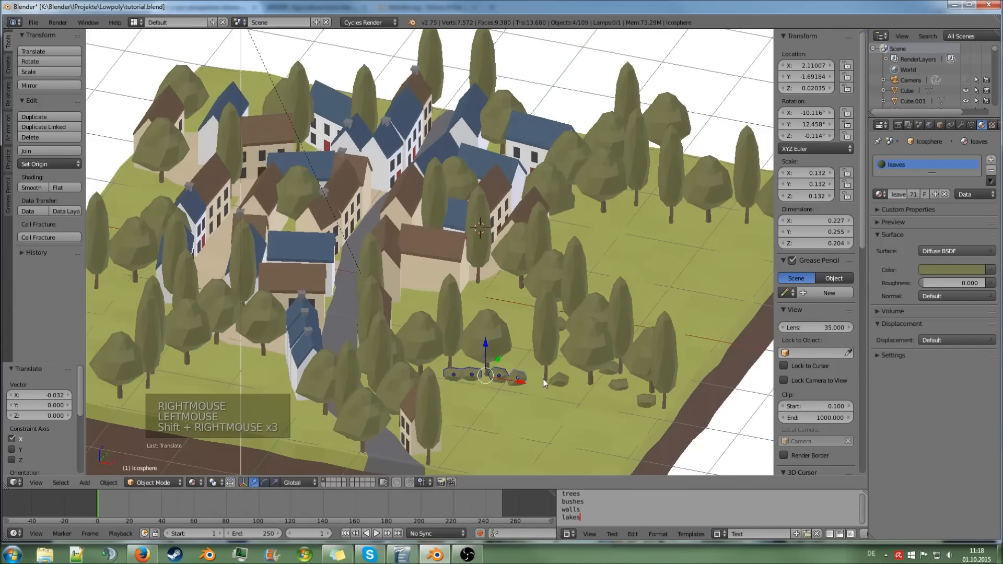
{"action": "key", "text": "KP_7"}
{"action": "scroll", "coordinate": [567, 368], "scroll_direction": "down", "scroll_amount": 1}
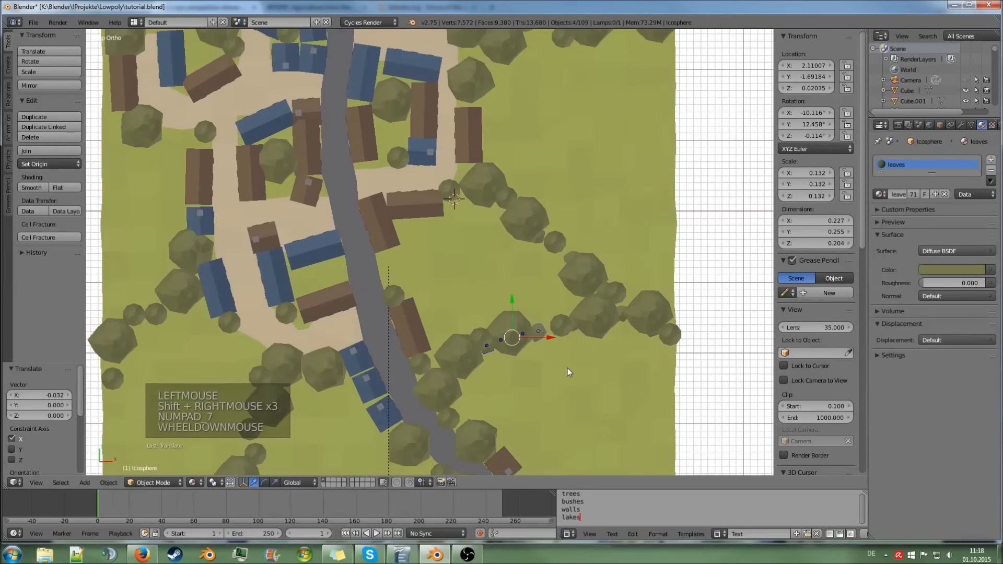
{"action": "key", "text": "shift+d"}
{"action": "left_click", "coordinate": [560, 235]}
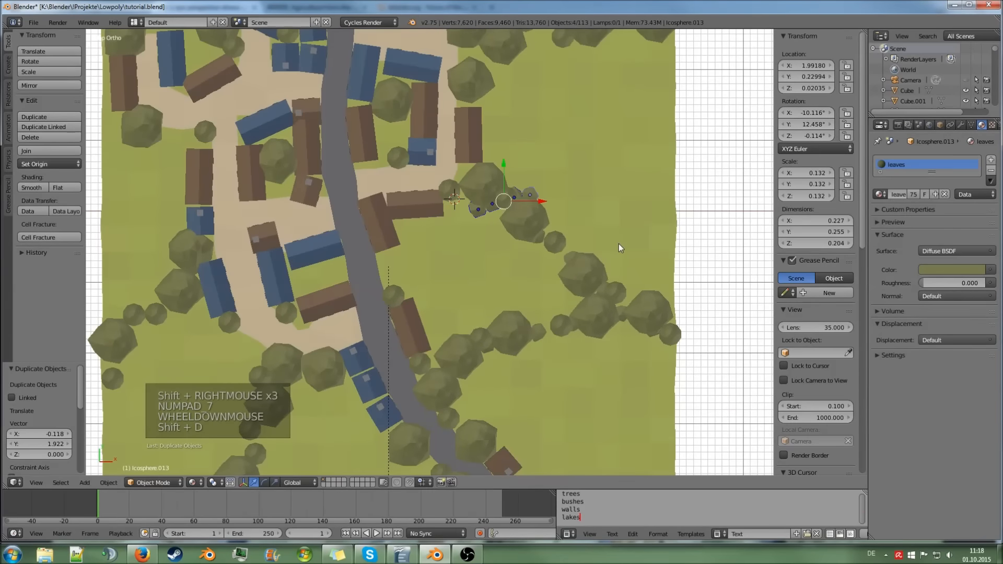
Rotate the four selected bushes along their tree row and duplicate them 0.514 in X and 1.854 in Y, towards the northeastern row
{"action": "key", "text": "r"}
{"action": "left_click", "coordinate": [569, 366]}
{"action": "scroll", "coordinate": [567, 369], "scroll_direction": "down", "scroll_amount": 1}
{"action": "key", "text": "shift+d"}
{"action": "left_click", "coordinate": [593, 272]}
Rotate the new bush group and move it into the northeastern tree row, at about X 2.19, Y 2.40 with Z rotation -24°
{"action": "key", "text": "r"}
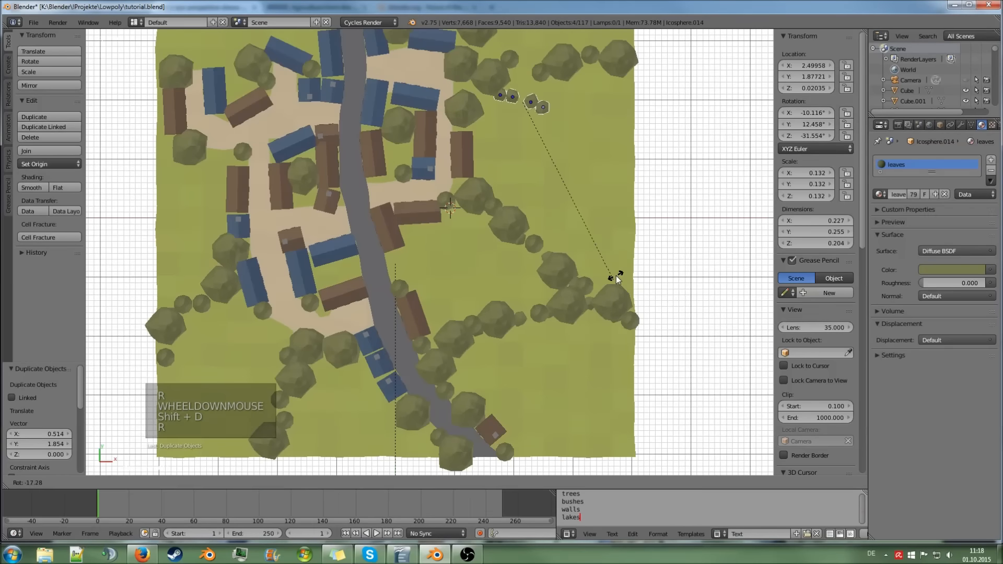
{"action": "left_click", "coordinate": [613, 140]}
{"action": "key", "text": "g"}
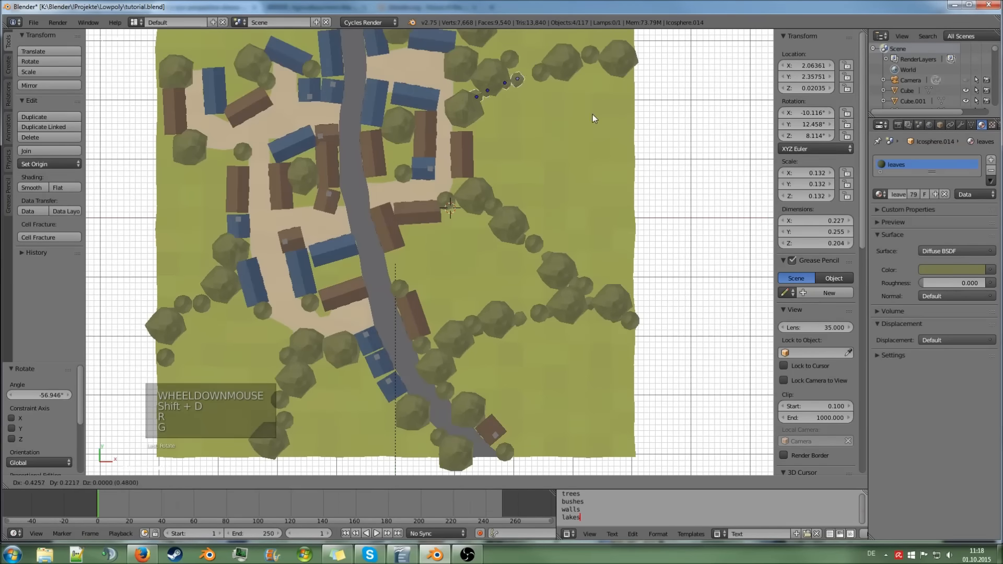
{"action": "left_click", "coordinate": [597, 101]}
{"action": "key", "text": "r"}
{"action": "left_click", "coordinate": [578, 158]}
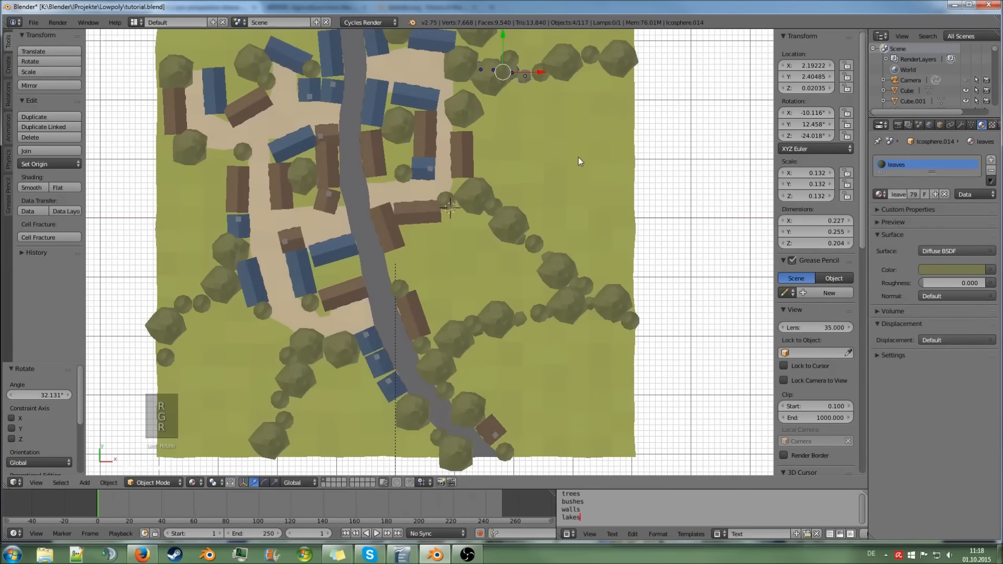
Duplicate the four bushes to the eastern end of the same row, at about X 2.89, Y 2.54 with Z rotation -184.9°
{"action": "key", "text": "shift+d"}
{"action": "left_click", "coordinate": [671, 158]}
{"action": "key", "text": "r"}
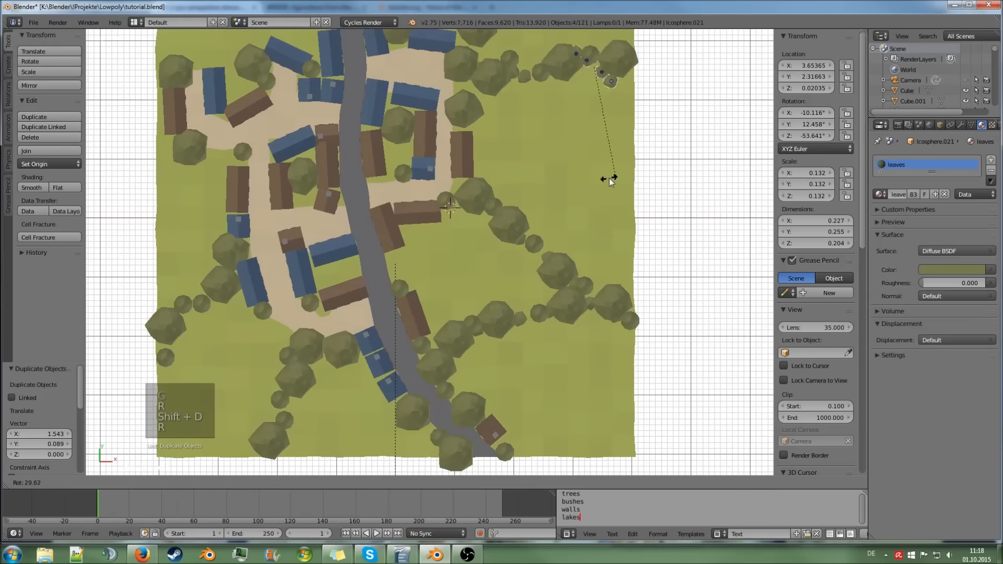
{"action": "left_click", "coordinate": [425, 431]}
{"action": "key", "text": "g"}
{"action": "left_click", "coordinate": [519, 232]}
{"action": "key", "text": "r"}
{"action": "left_click", "coordinate": [555, 238]}
{"action": "key", "text": "g"}
{"action": "left_click", "coordinate": [553, 243]}
{"action": "middle_click_drag", "start_coordinate": [552, 243], "coordinate": [539, 206]}
{"action": "key", "text": "KP_0"}
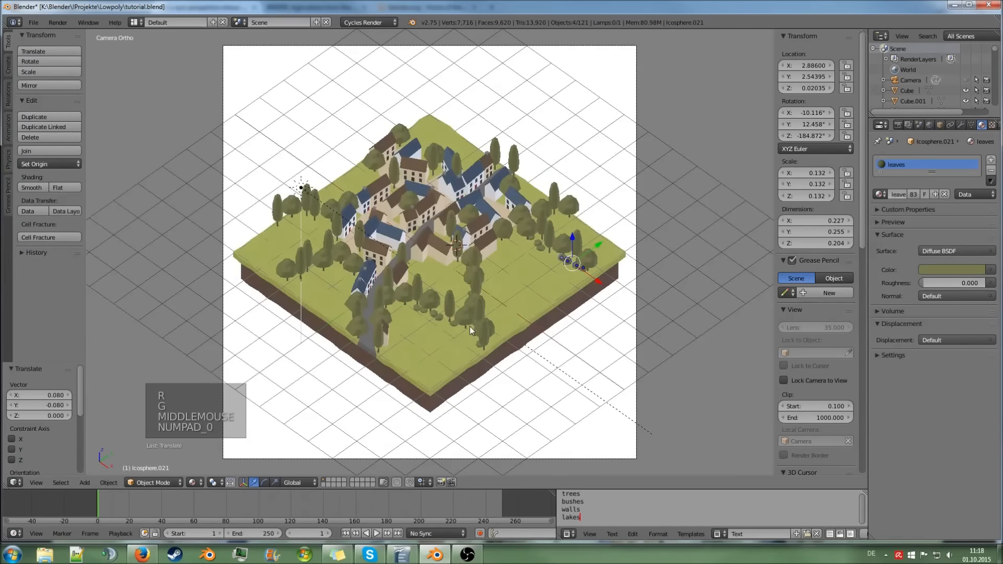
Duplicate the bush group to the southwestern tree row, rotate it about 118.6° and shift it -0.302 in X and -1.836 in Y
{"action": "key", "text": "KP_7"}
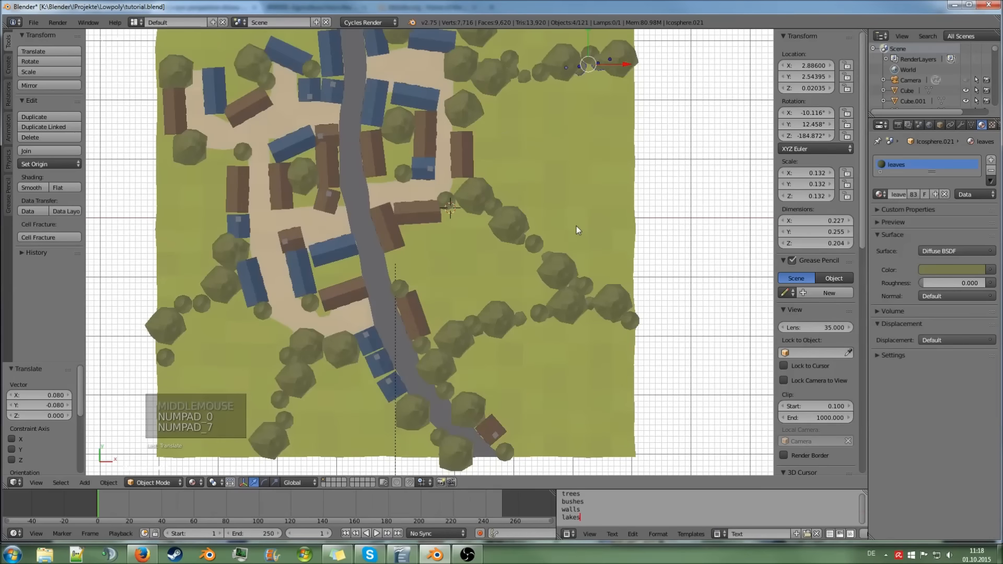
{"action": "key", "text": "shift+d"}
{"action": "left_click", "coordinate": [371, 199]}
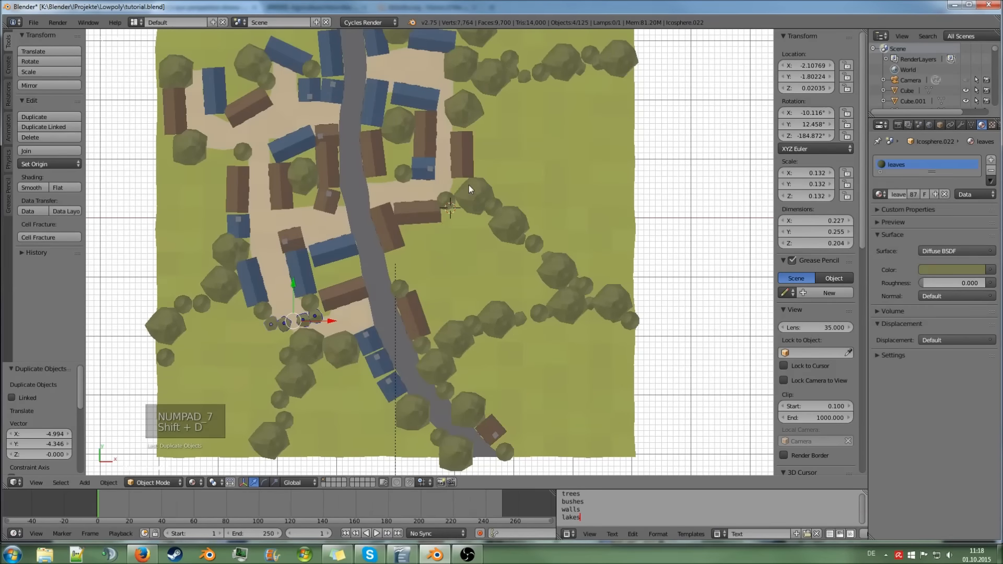
{"action": "key", "text": "r"}
{"action": "left_click", "coordinate": [305, 390]}
{"action": "key", "text": "g"}
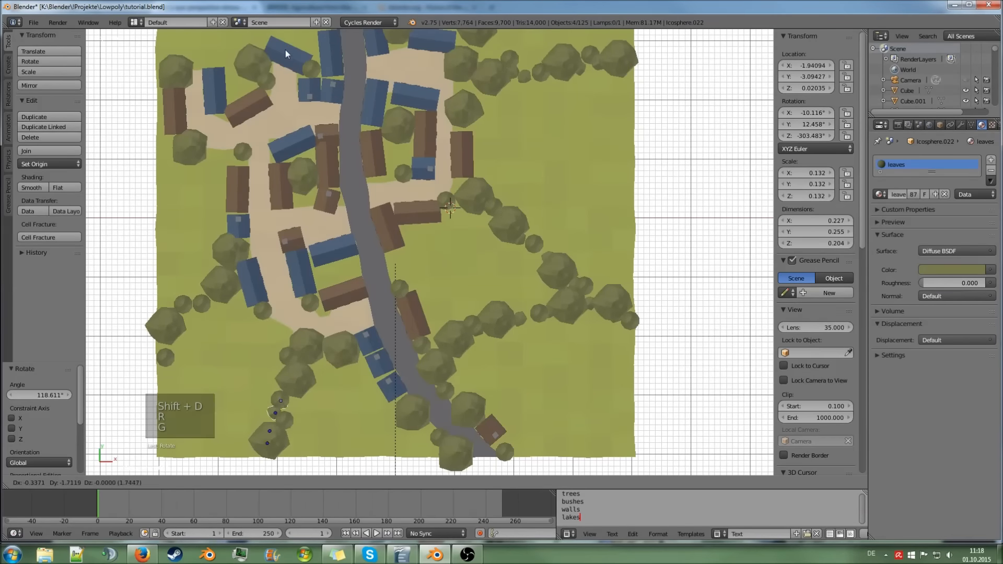
{"action": "left_click", "coordinate": [287, 52]}
Duplicate the bushes to the village end of the southwestern row, at about X -1.38, Y -2.15 with Z rotation -317.3°
{"action": "key", "text": "shift+d"}
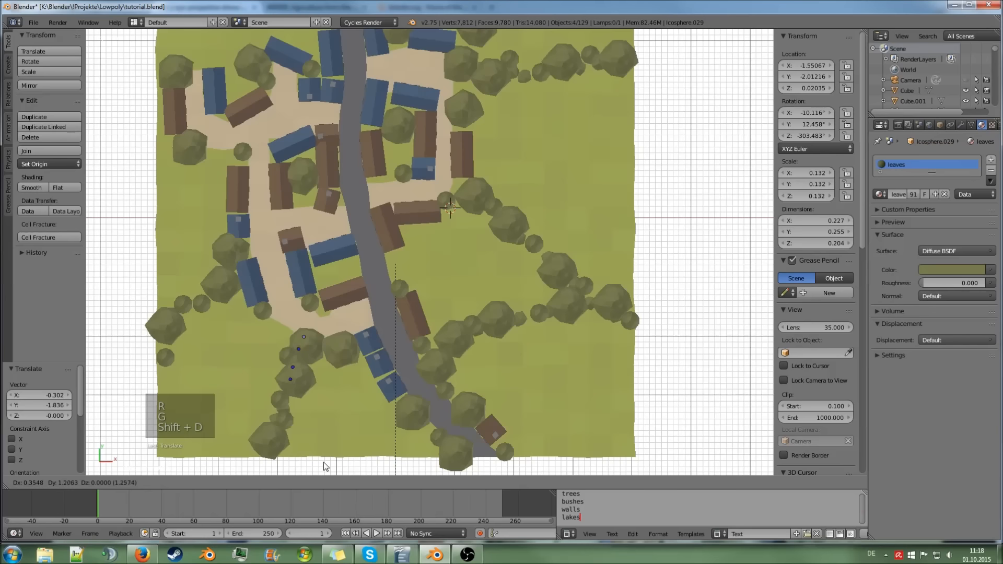
{"action": "left_click", "coordinate": [345, 444]}
{"action": "key", "text": "r"}
{"action": "left_click", "coordinate": [432, 366]}
{"action": "key", "text": "g"}
{"action": "left_click", "coordinate": [437, 384]}
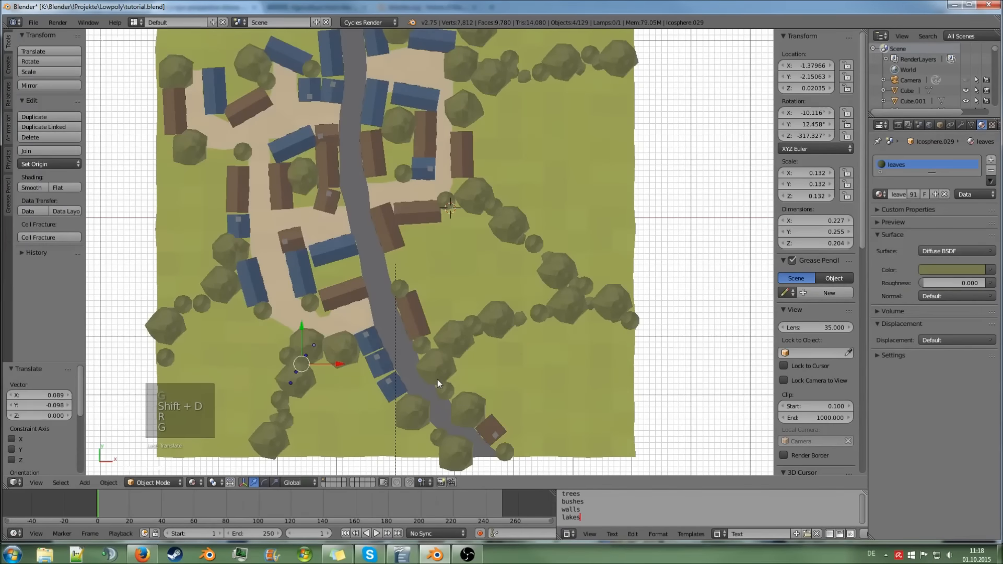
Duplicate the bush group to the outer western tree row, and duplicate that copy 0.798 in X and 1.002 in Y
{"action": "key", "text": "shift+d"}
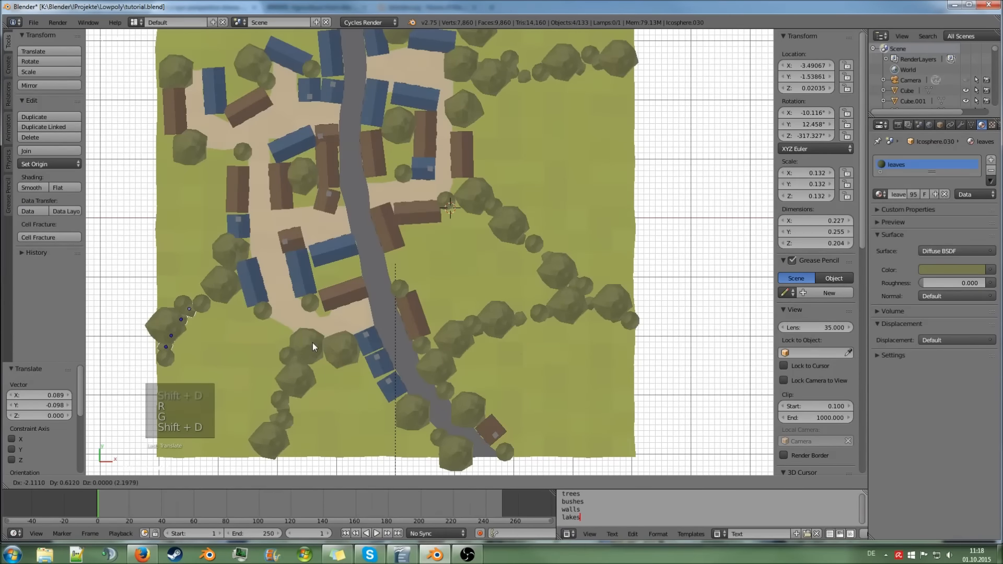
{"action": "left_click", "coordinate": [312, 342], "text": "shift"}
{"action": "key", "text": "shift+d"}
Duplicate the bushes again by 0.248 in X and 3.175 in Y, and move the copy east of the road near the northern edge
{"action": "key", "text": "shift+d"}
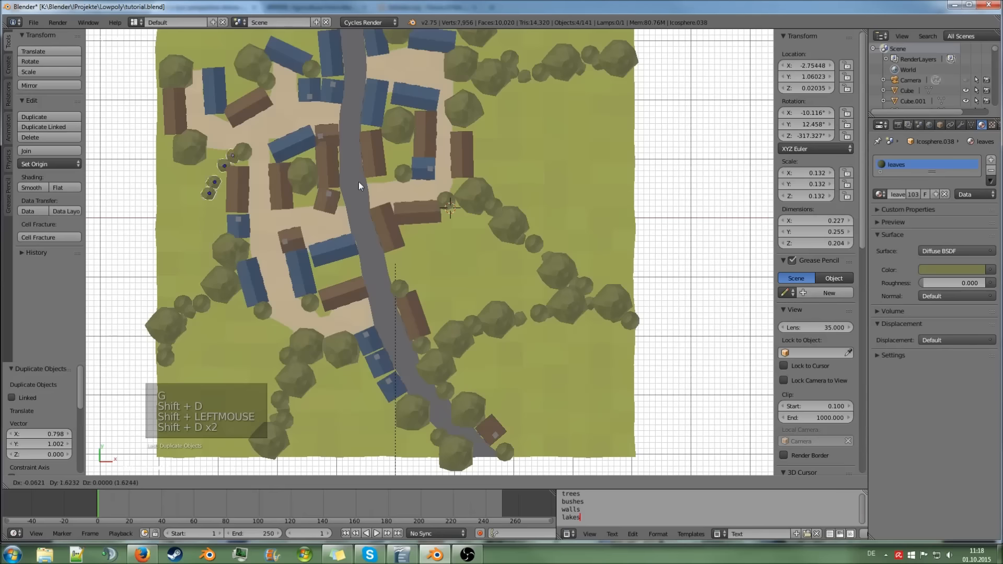
{"action": "left_click", "coordinate": [374, 97]}
{"action": "scroll", "coordinate": [375, 97], "scroll_direction": "down", "scroll_amount": 2}
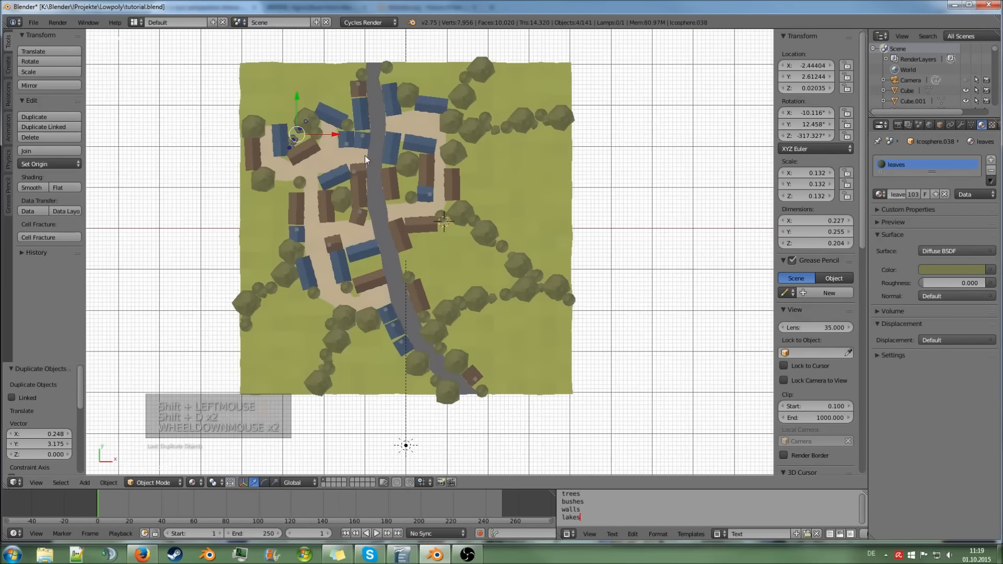
{"action": "scroll", "coordinate": [364, 155], "scroll_direction": "up", "scroll_amount": 1}
{"action": "key", "text": "g"}
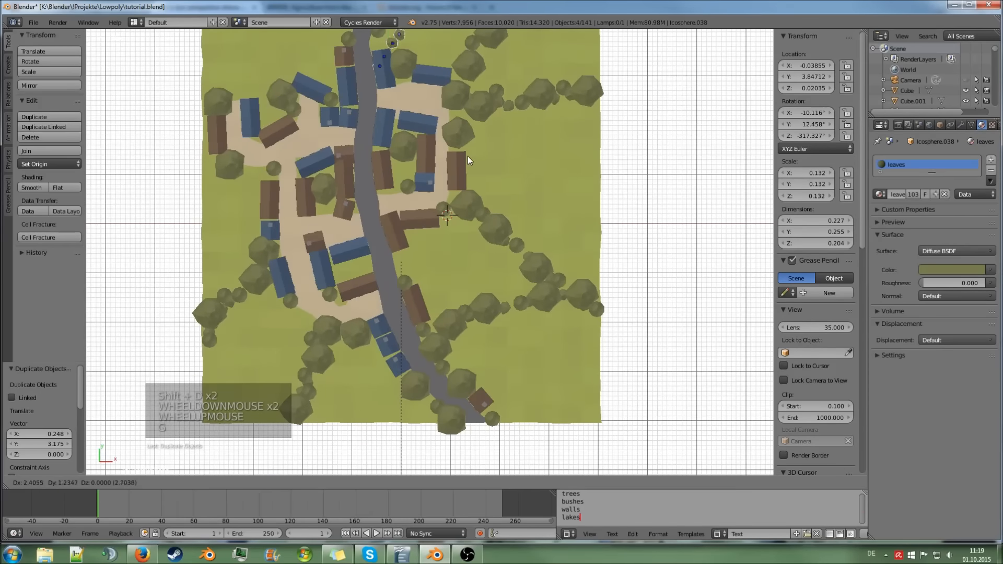
{"action": "left_click", "coordinate": [469, 155]}
Rotate the northern bush group by about -57° and a further -9.1°, placing it at about X -0.42, Y 3.87
{"action": "key", "text": "r"}
{"action": "left_click", "coordinate": [460, 47]}
{"action": "key", "text": "g"}
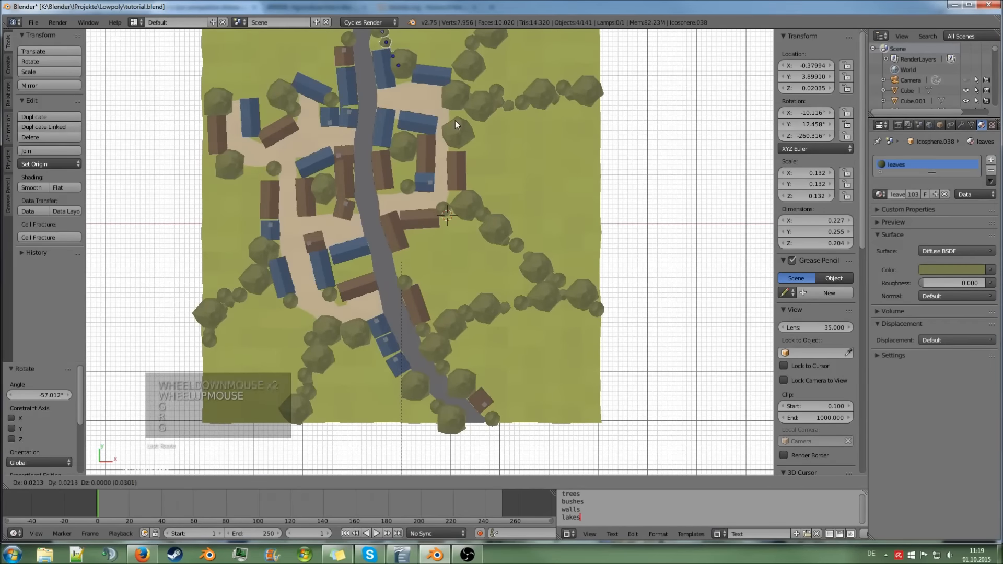
{"action": "left_click", "coordinate": [456, 120]}
{"action": "key", "text": "r"}
{"action": "left_click", "coordinate": [468, 111]}
Deselect everything, render the village from the camera and examine the bushes in the result
{"action": "key", "text": "KP_0"}
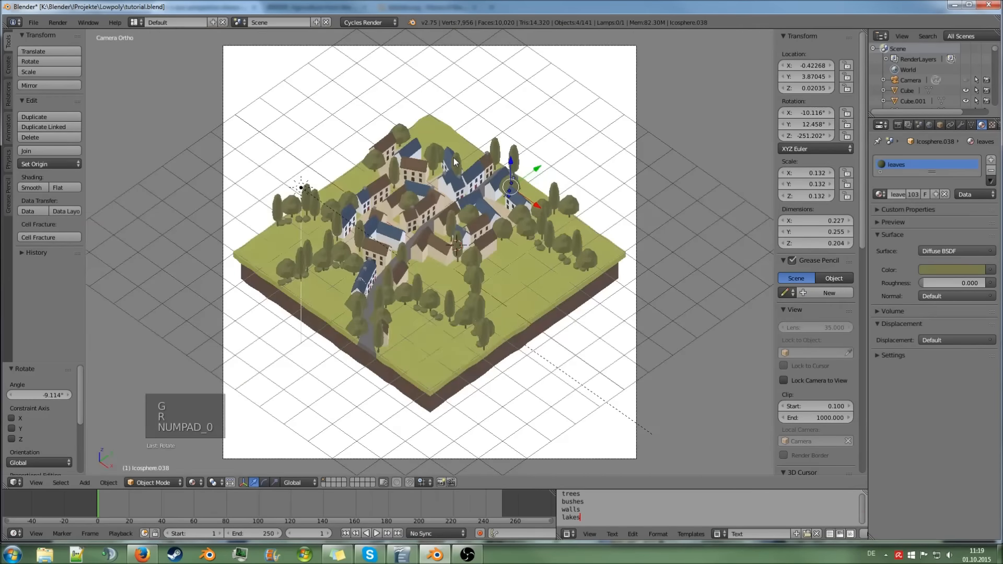
{"action": "key", "text": "a"}
{"action": "key", "text": "a"}
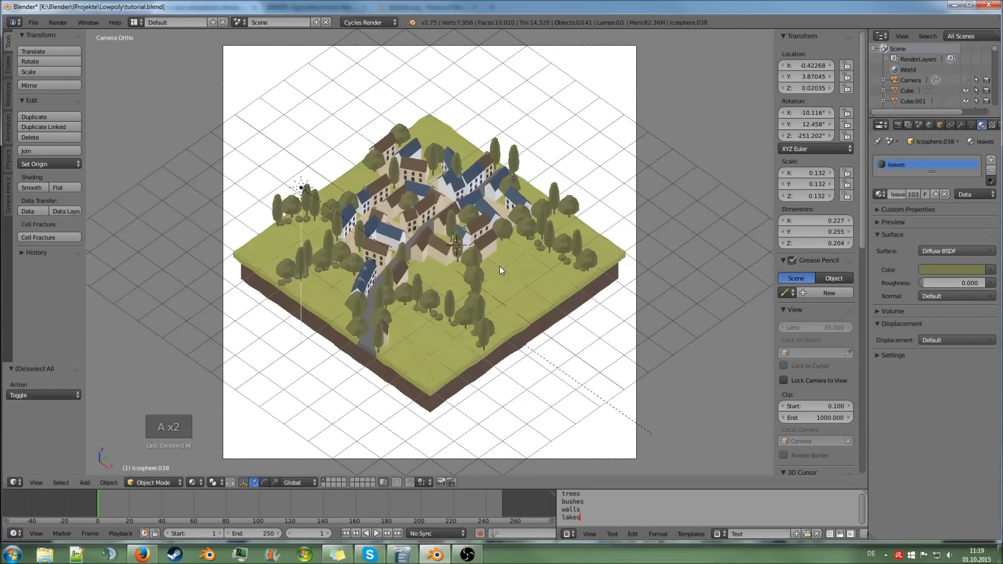
{"action": "key", "text": "F12"}
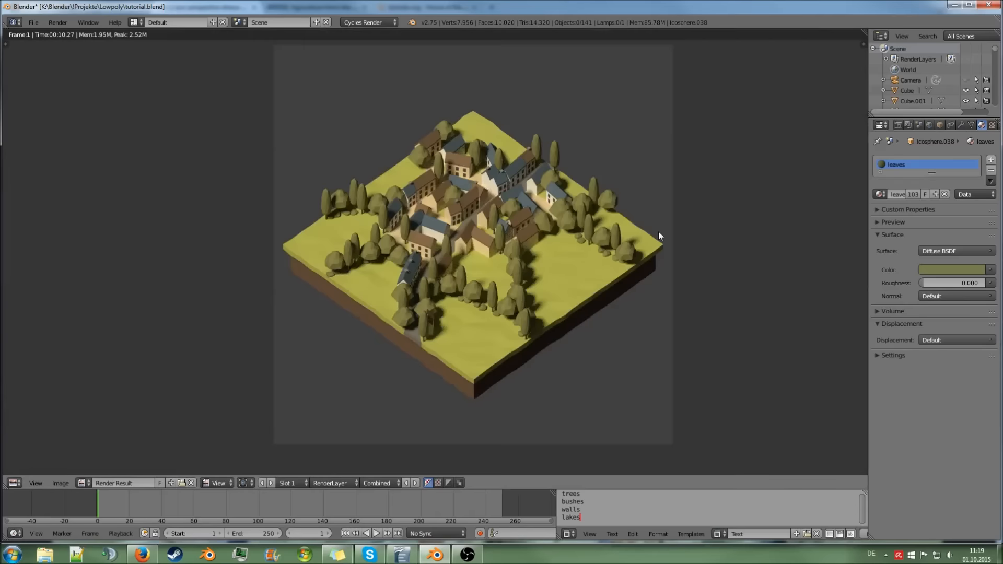
{"action": "scroll", "coordinate": [657, 231], "scroll_direction": "up", "scroll_amount": 1}
{"action": "middle_click_drag", "start_coordinate": [657, 231], "coordinate": [644, 215]}
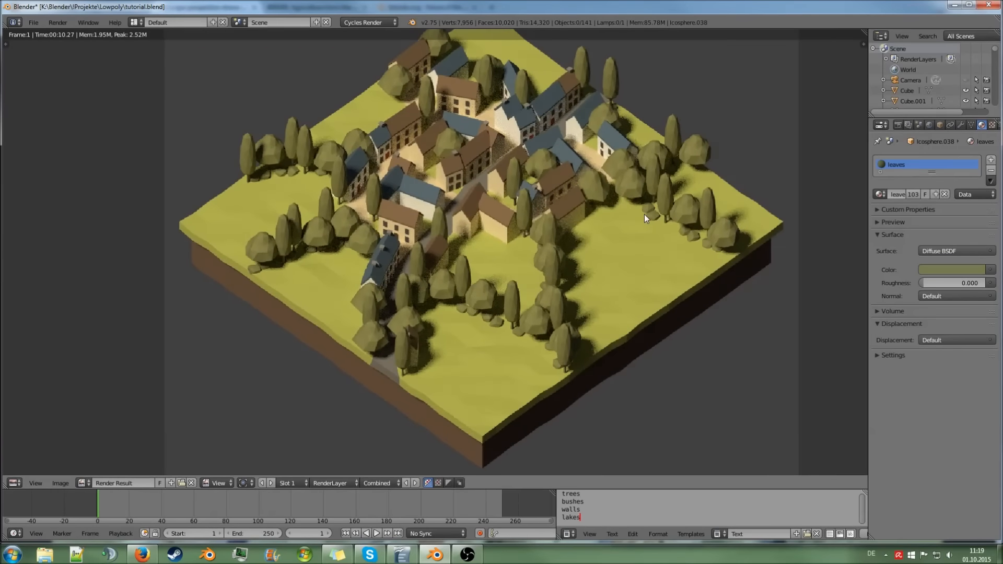
{"action": "middle_click_drag", "start_coordinate": [631, 252], "coordinate": [616, 265]}
Delete the entries trees, bushes and walls from the to-do text, keeping only lakes
{"action": "left_click_drag", "start_coordinate": [561, 493], "coordinate": [598, 502]}
{"action": "key", "text": "BackSpace"}
{"action": "key", "text": "Delete"}
{"action": "left_click", "coordinate": [599, 494]}
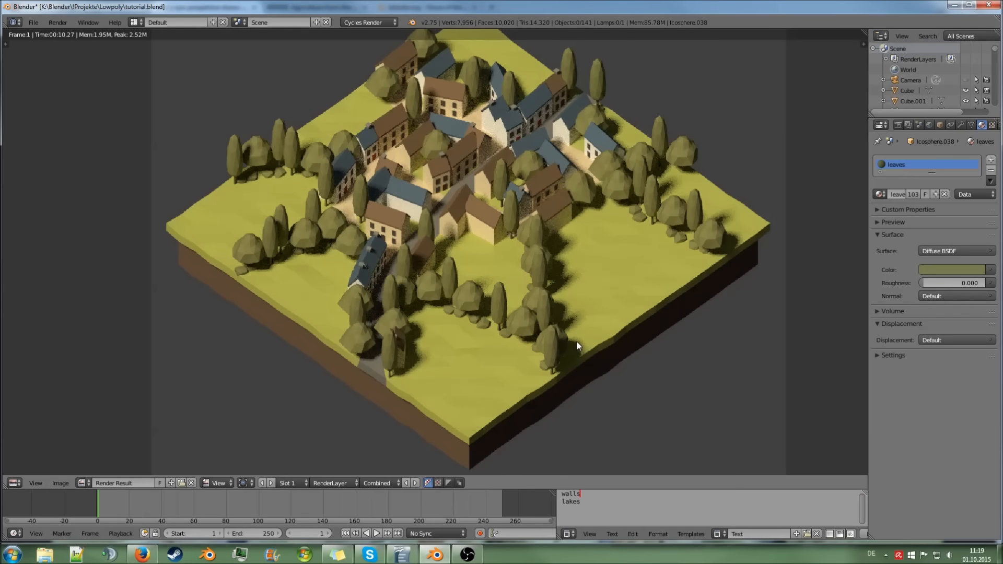
{"action": "left_click_drag", "start_coordinate": [582, 494], "coordinate": [555, 492]}
{"action": "key", "text": "Delete"}
{"action": "key", "text": "Delete"}
{"action": "middle_click_drag", "start_coordinate": [580, 363], "coordinate": [580, 382]}
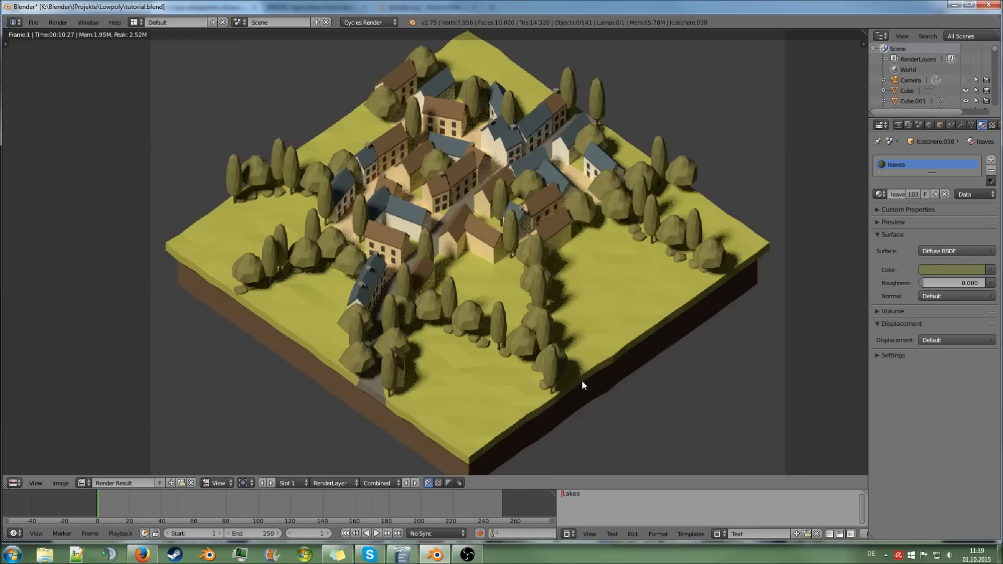
{"action": "middle_click_drag", "start_coordinate": [588, 312], "coordinate": [583, 316]}
{"action": "scroll", "coordinate": [584, 322], "scroll_direction": "down", "scroll_amount": 1}
{"action": "scroll", "coordinate": [584, 322], "scroll_direction": "up", "scroll_amount": 1}
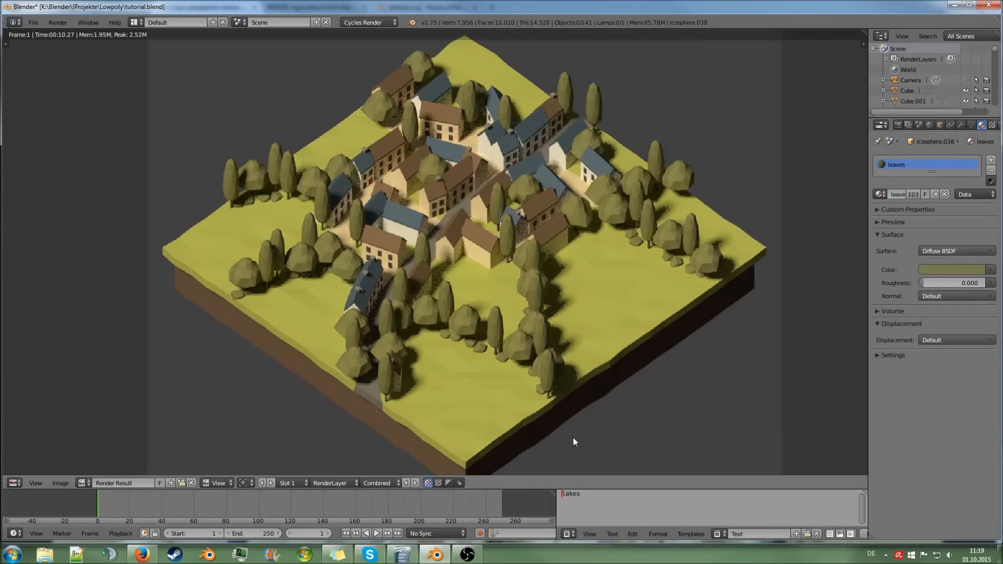
{"action": "middle_click_drag", "start_coordinate": [617, 411], "coordinate": [615, 365]}
Close the render and lower three selected vertices of the ground mesh in the eastern meadow to form a lake hollow
{"action": "key", "text": "Escape"}
{"action": "scroll", "coordinate": [538, 381], "scroll_direction": "up", "scroll_amount": 3}
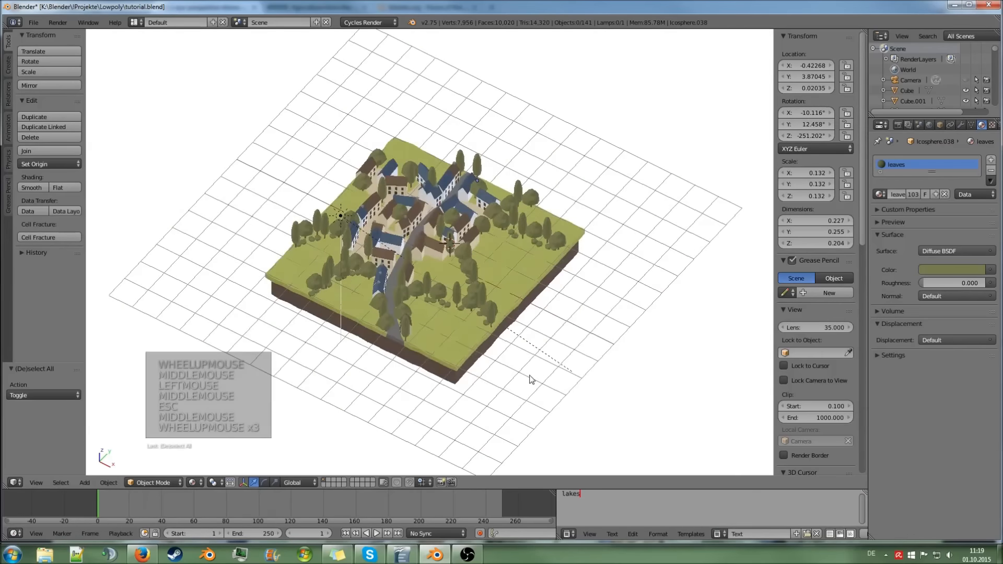
{"action": "key", "text": "KP_0"}
{"action": "scroll", "coordinate": [522, 293], "scroll_direction": "up", "scroll_amount": 1}
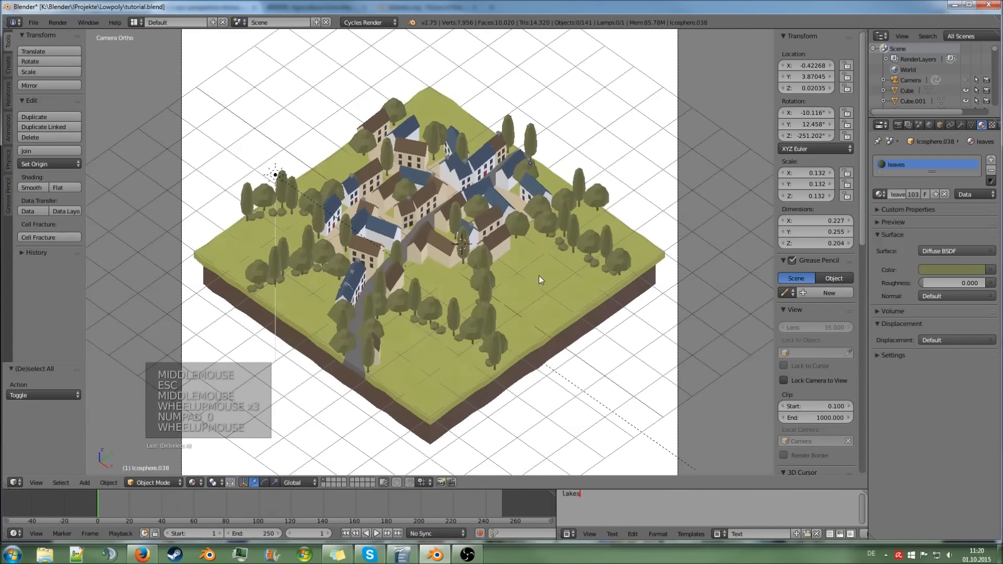
{"action": "right_click", "coordinate": [538, 275]}
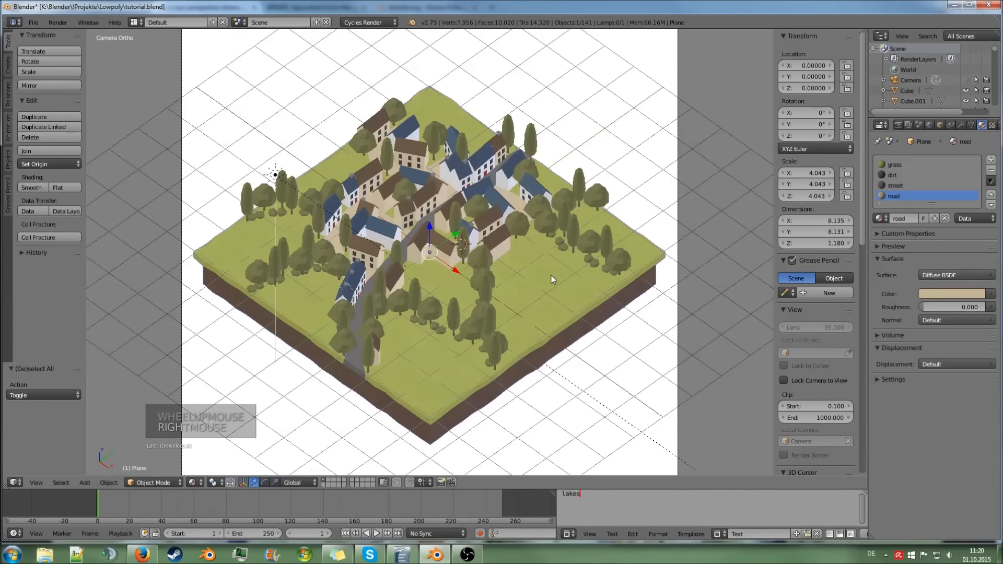
{"action": "key", "text": "Tab"}
{"action": "right_click", "coordinate": [531, 266]}
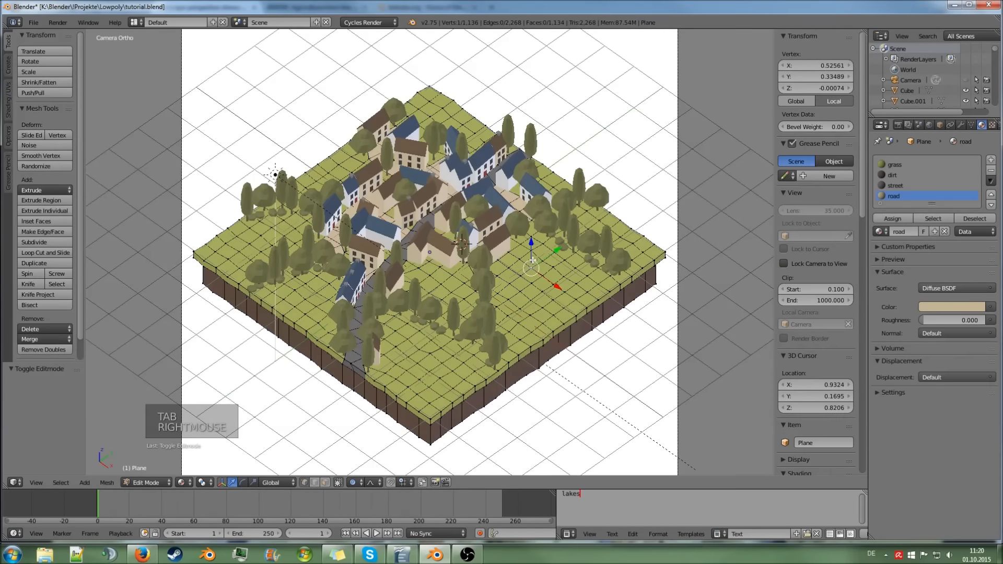
{"action": "right_click", "coordinate": [548, 311], "text": "shift"}
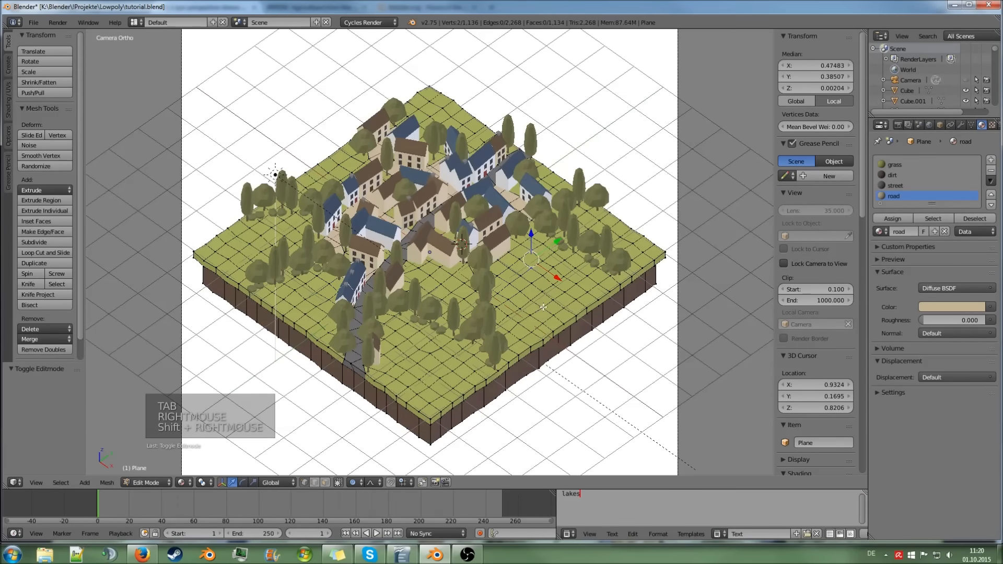
{"action": "right_click", "coordinate": [543, 307], "text": "shift"}
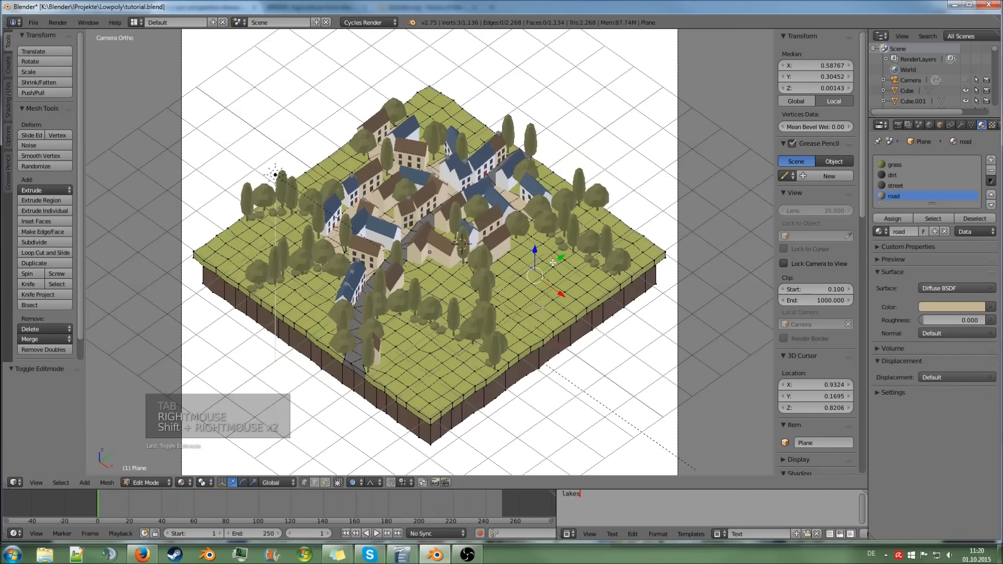
{"action": "left_click_drag", "start_coordinate": [534, 252], "coordinate": [534, 264]}
Lower another part of the ground mesh as a further lake hollow and finish editing the mesh
{"action": "scroll", "coordinate": [535, 263], "scroll_direction": "up", "scroll_amount": 5}
{"action": "key", "text": "Tab"}
{"action": "key", "text": "Tab"}
{"action": "right_click", "coordinate": [589, 294]}
{"action": "key", "text": "Tab"}
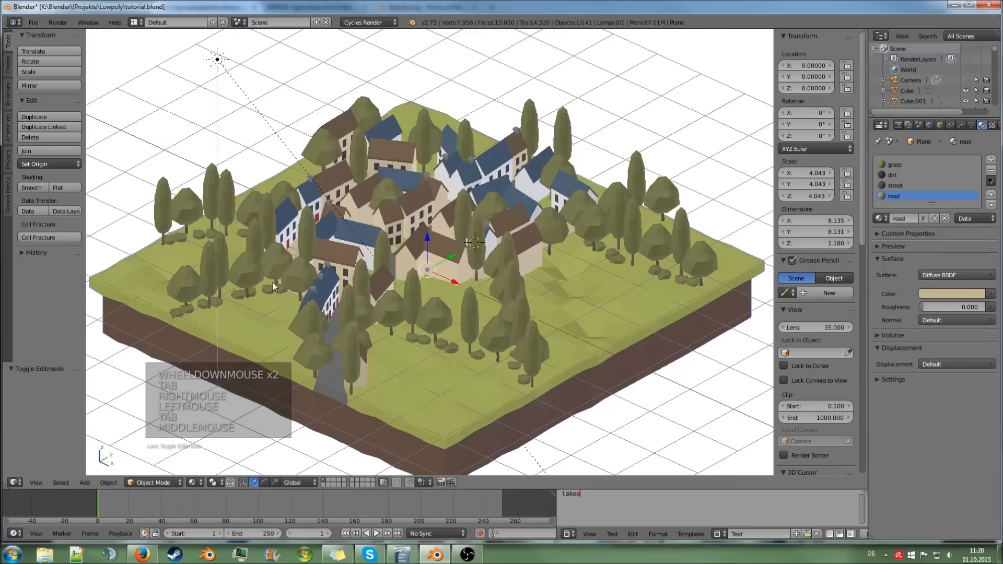
Add a plane for the water, centre it at about X 0.03, Y -0.02 and scale it to about 3.954
{"action": "middle_click_drag", "start_coordinate": [273, 283], "coordinate": [269, 308]}
{"action": "key", "text": "shift+a"}
{"action": "mouse_move", "coordinate": [525, 212]}
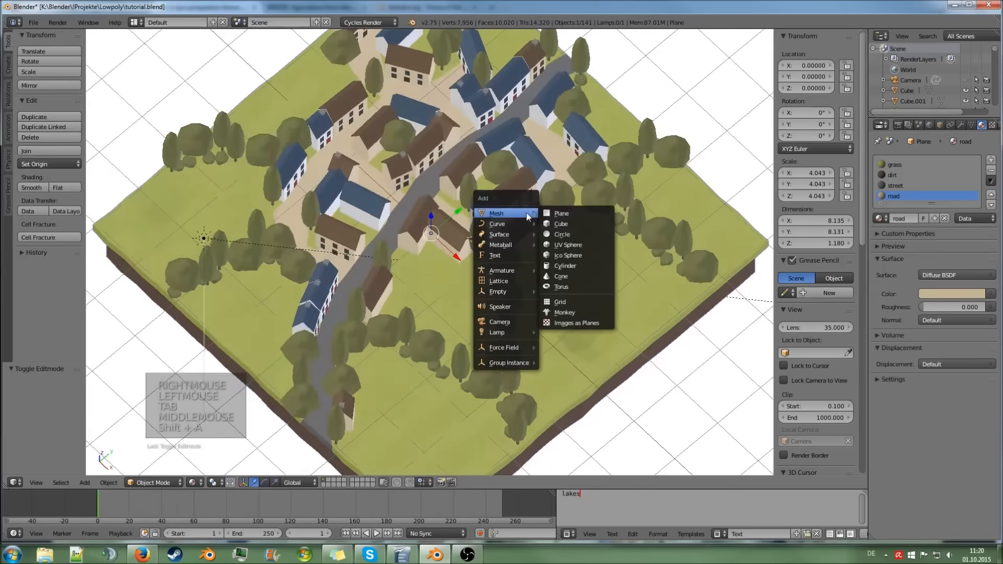
{"action": "left_click", "coordinate": [562, 213]}
{"action": "key", "text": "KP_5"}
{"action": "key", "text": "KP_5"}
{"action": "key", "text": "KP_5"}
{"action": "key", "text": "s"}
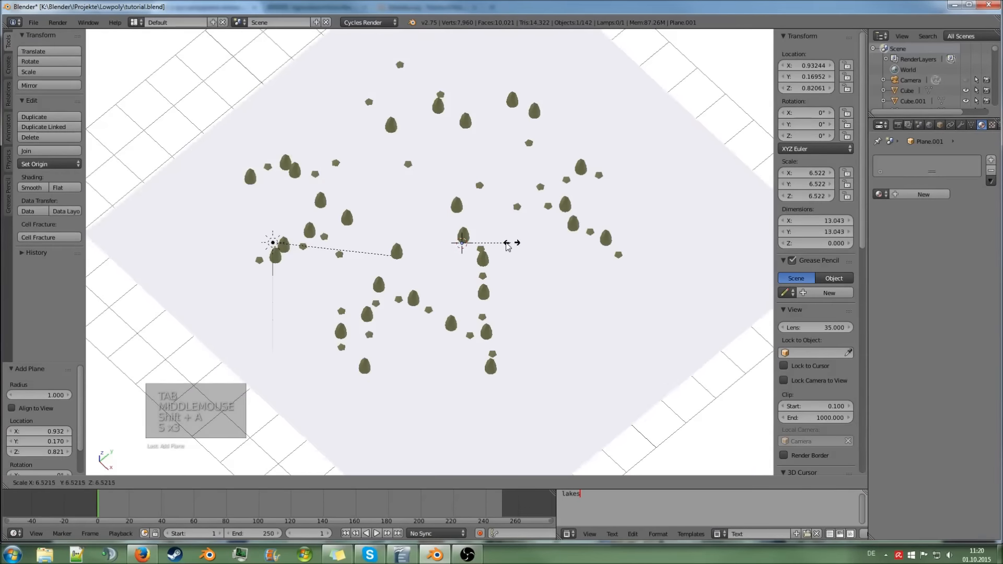
{"action": "left_click", "coordinate": [544, 238]}
{"action": "key", "text": "KP_7"}
{"action": "key", "text": "s"}
Lower the water plane about 0.909 along Z so it sits just beneath the ground surface
{"action": "middle_click_drag", "start_coordinate": [546, 238], "coordinate": [522, 164]}
{"action": "scroll", "coordinate": [425, 214], "scroll_direction": "up", "scroll_amount": 2}
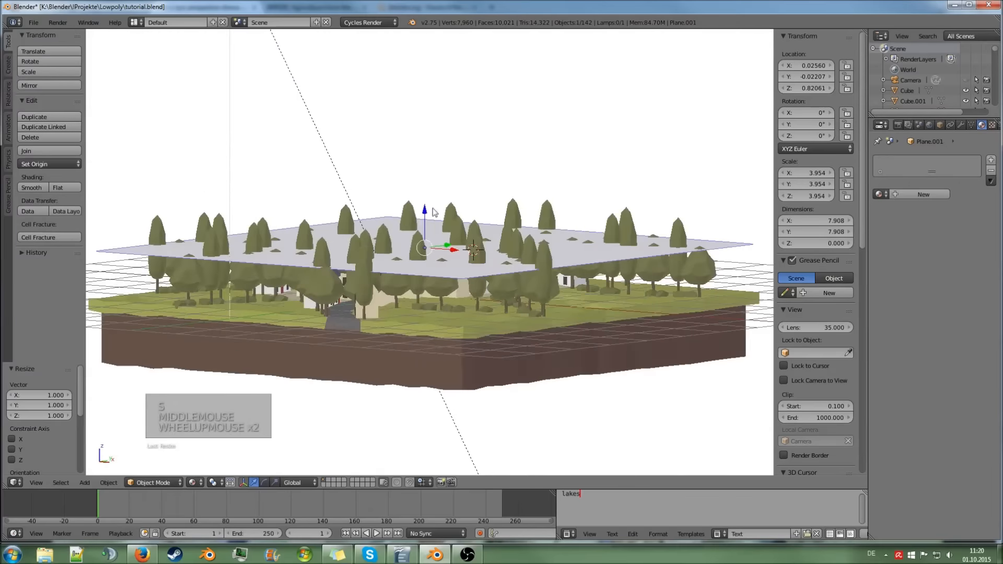
{"action": "left_click_drag", "start_coordinate": [425, 214], "coordinate": [425, 263]}
{"action": "middle_click_drag", "start_coordinate": [425, 263], "coordinate": [500, 307]}
{"action": "key", "text": "KP_0"}
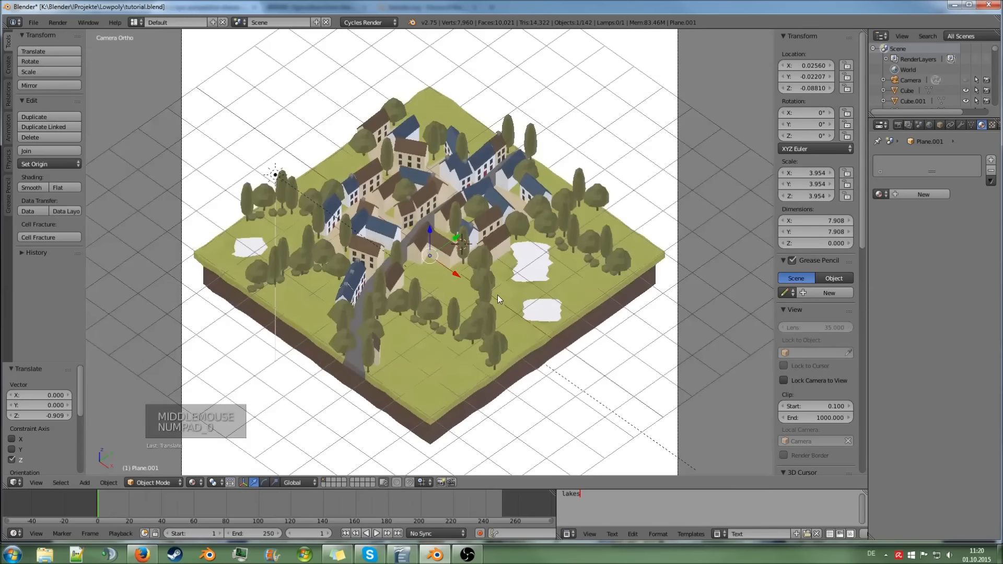
Give the water plane a new diffuse material and set its colour to light blue
{"action": "left_click", "coordinate": [920, 193]}
{"action": "left_click", "coordinate": [937, 268]}
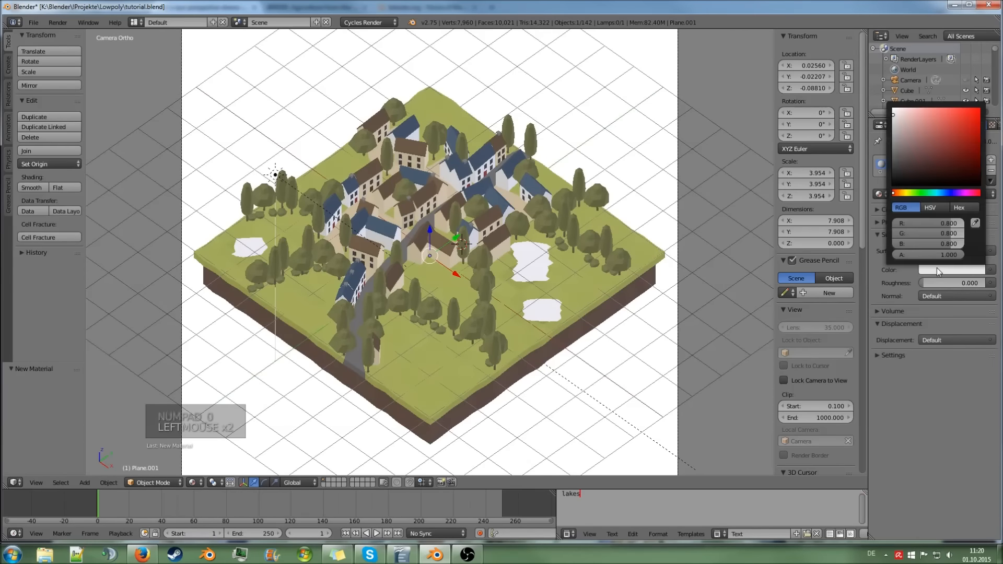
{"action": "left_click", "coordinate": [940, 194]}
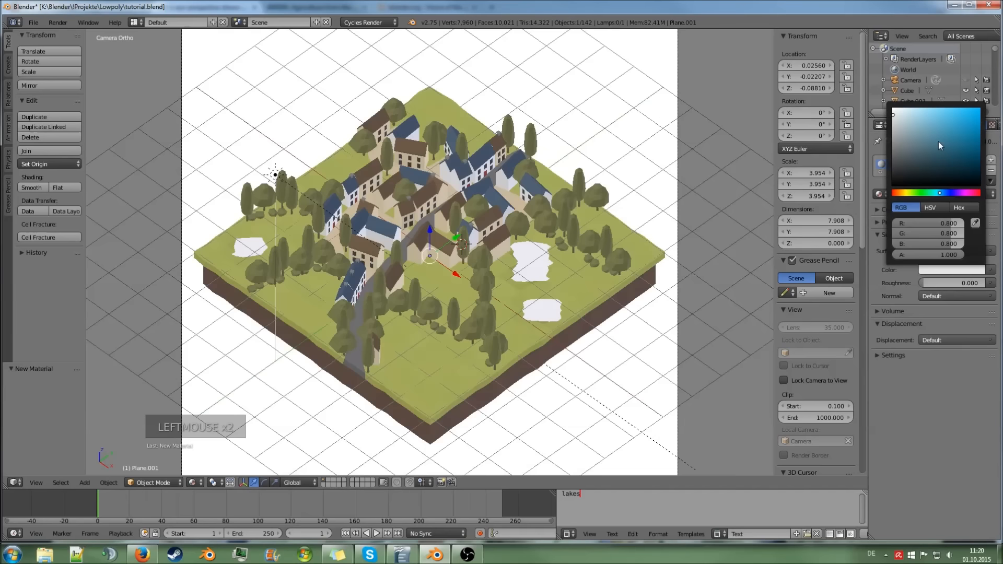
{"action": "left_click", "coordinate": [930, 121]}
{"action": "left_click_drag", "start_coordinate": [931, 122], "coordinate": [916, 112]}
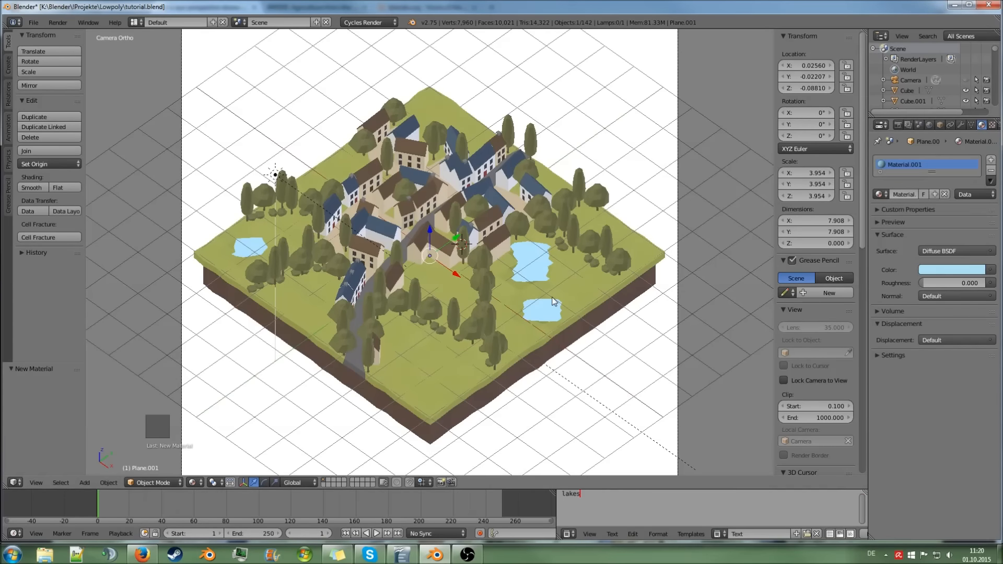
Render the scene and examine the blue lakes in the rendered image up close and as a whole
{"action": "key", "text": "F12"}
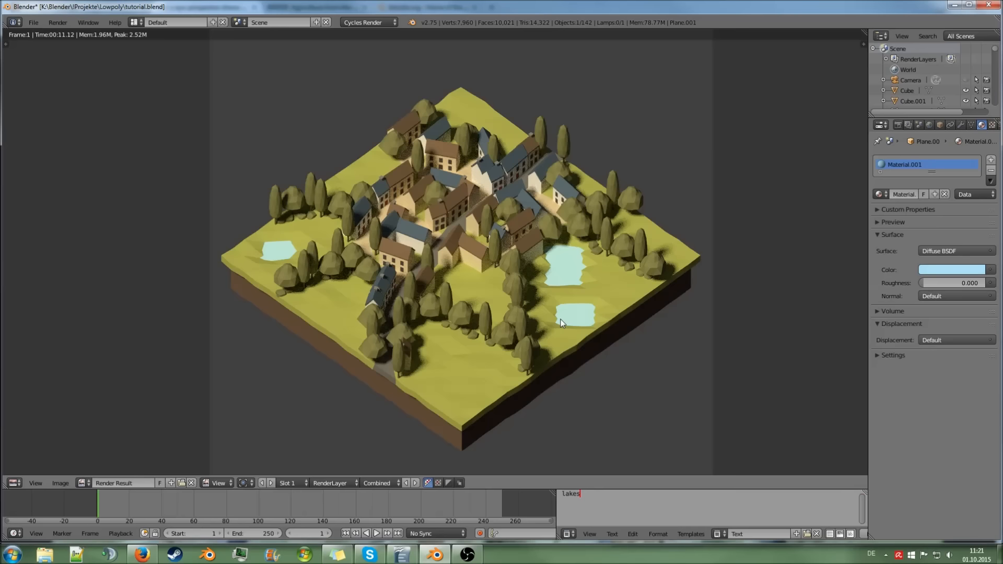
{"action": "middle_click_drag", "start_coordinate": [569, 241], "coordinate": [568, 227]}
{"action": "scroll", "coordinate": [578, 240], "scroll_direction": "up", "scroll_amount": 2}
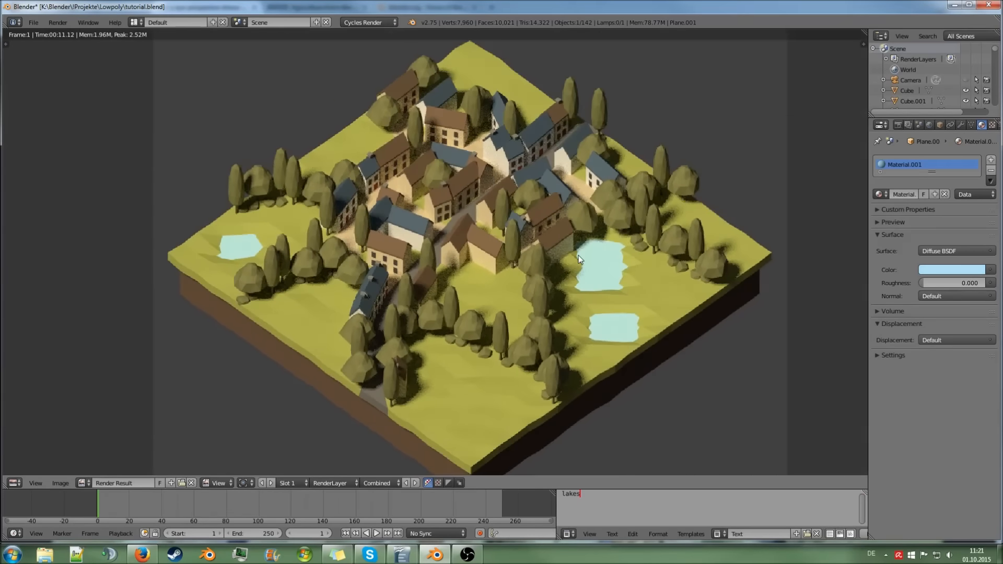
{"action": "scroll", "coordinate": [580, 260], "scroll_direction": "down", "scroll_amount": 1}
{"action": "middle_click_drag", "start_coordinate": [580, 260], "coordinate": [577, 252]}
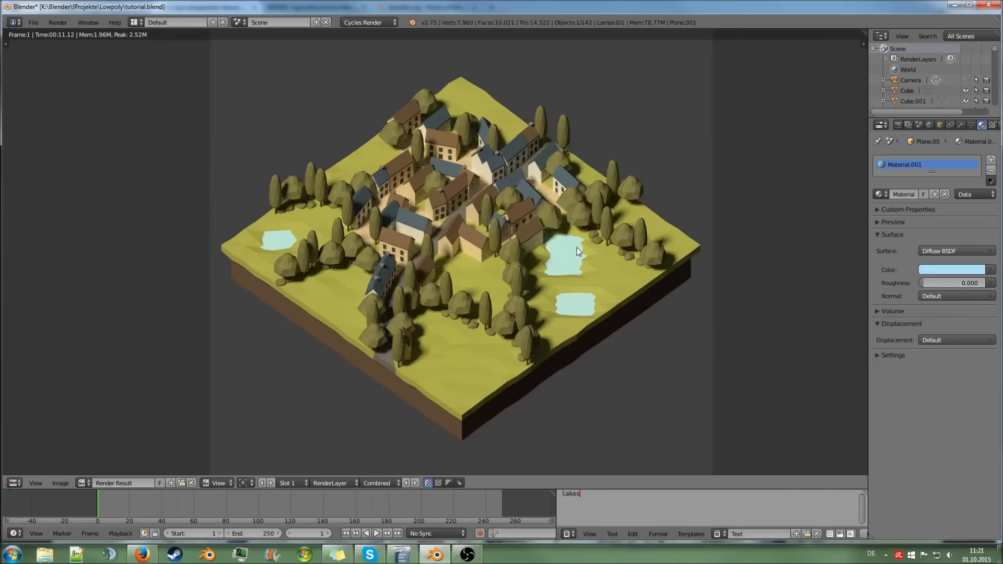
{"action": "scroll", "coordinate": [597, 254], "scroll_direction": "up", "scroll_amount": 1}
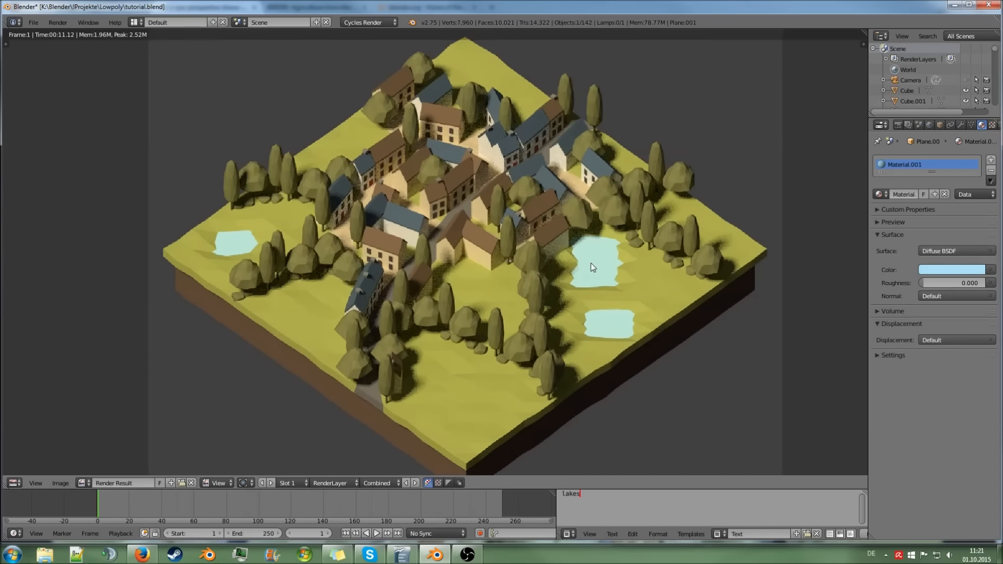
{"action": "scroll", "coordinate": [592, 264], "scroll_direction": "down", "scroll_amount": 1}
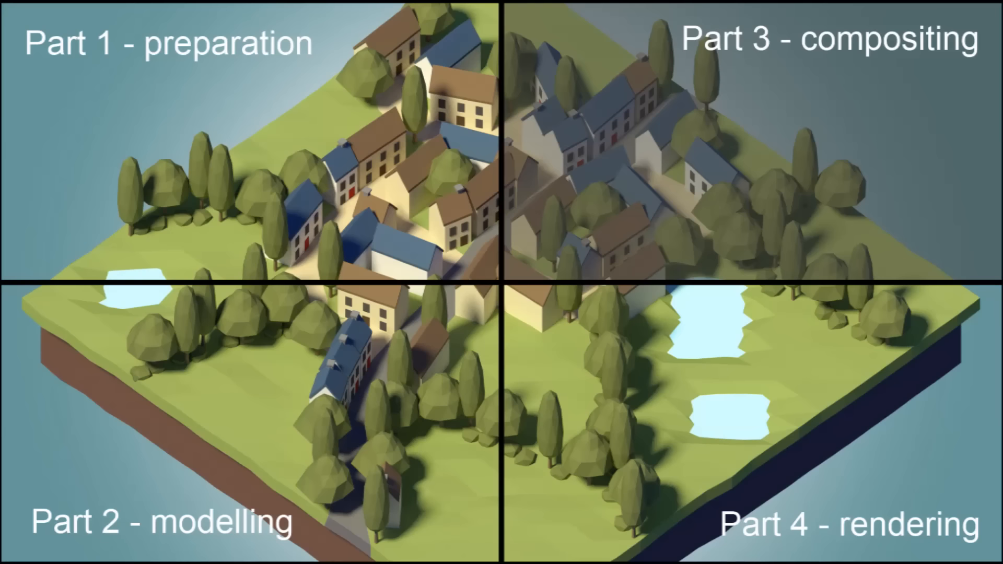